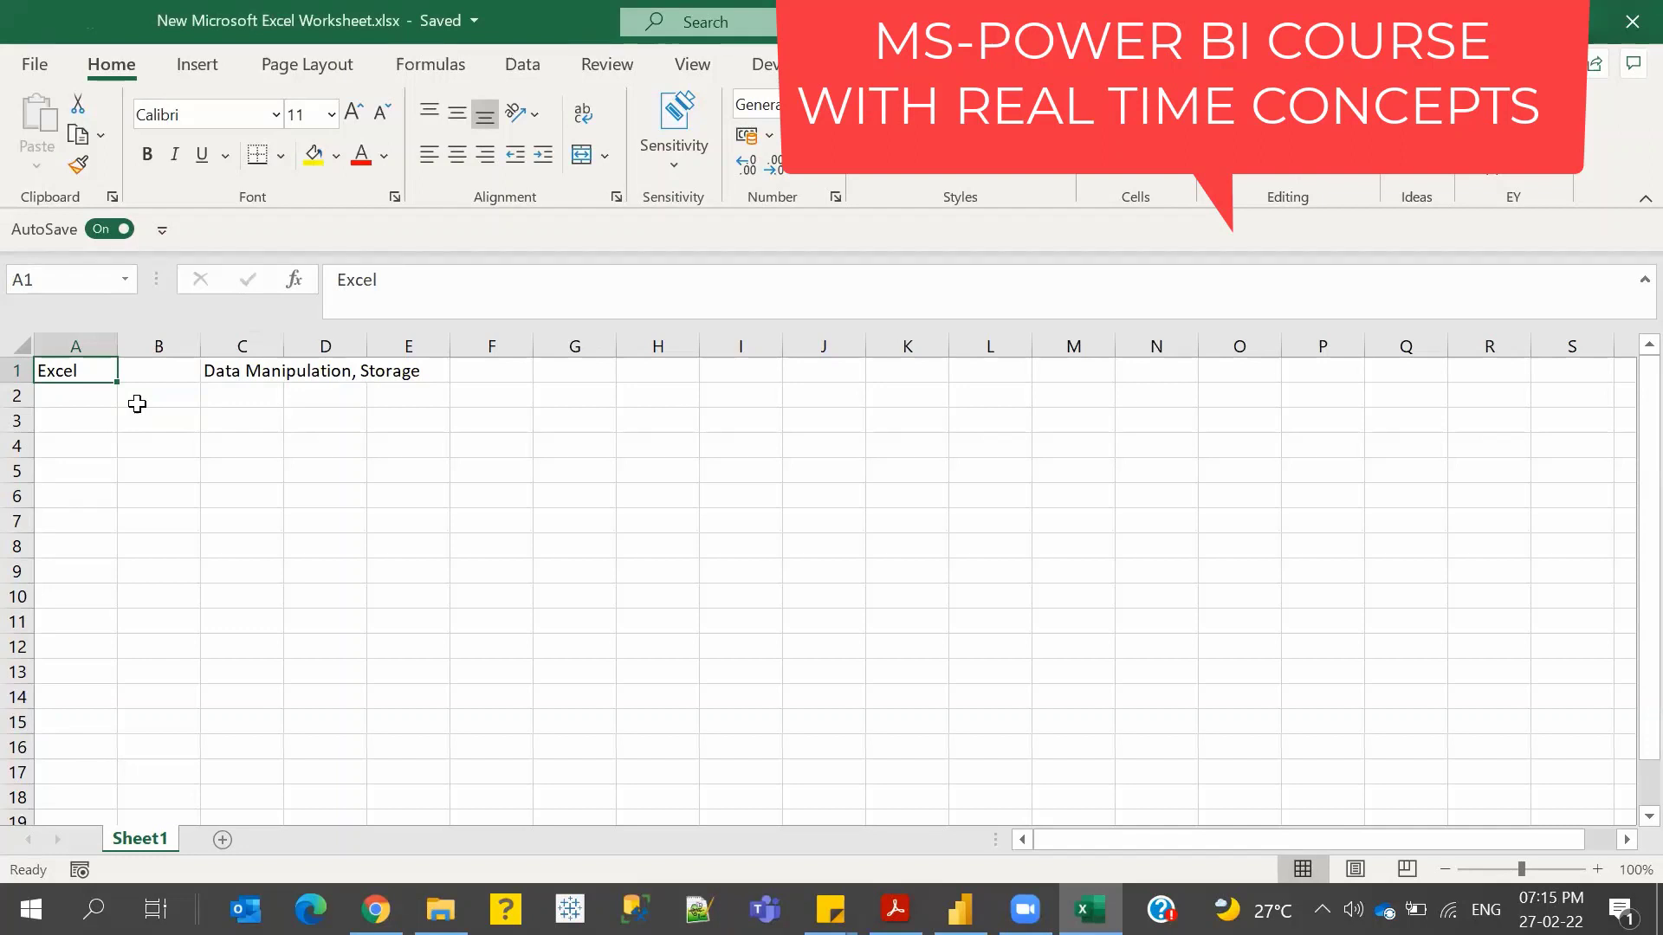
- Enter CSV in cell A3 and describe it as Data Processing in cell C3
{"action": "left_click", "coordinate": [91, 416]}
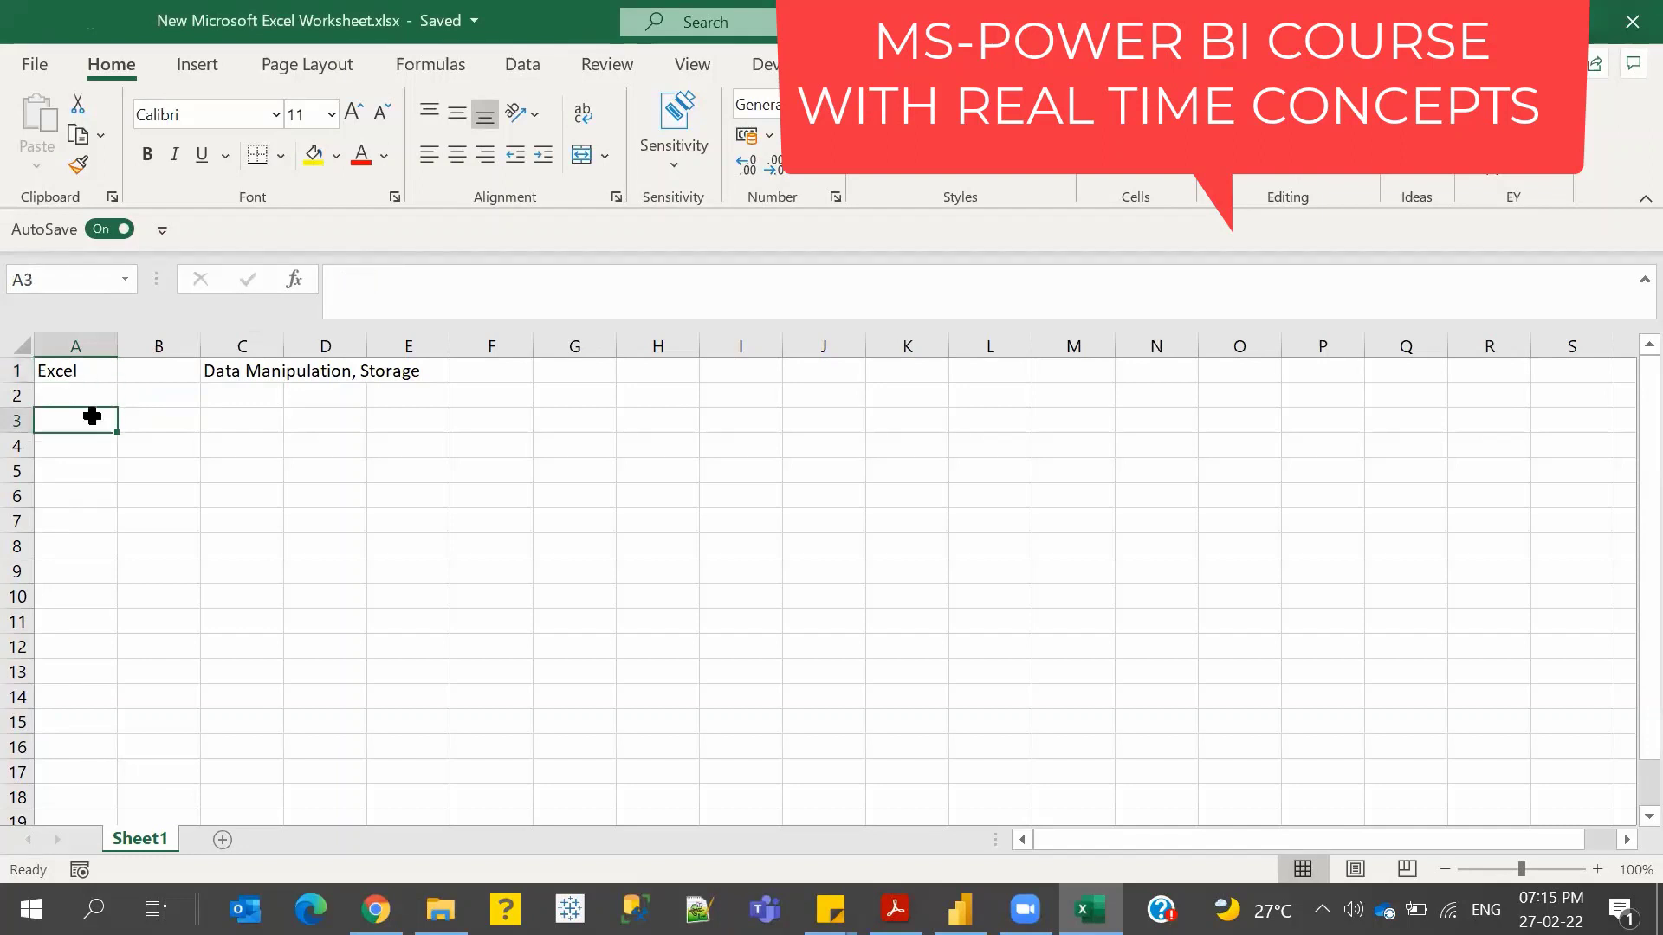
{"action": "type", "text": "CSV"}
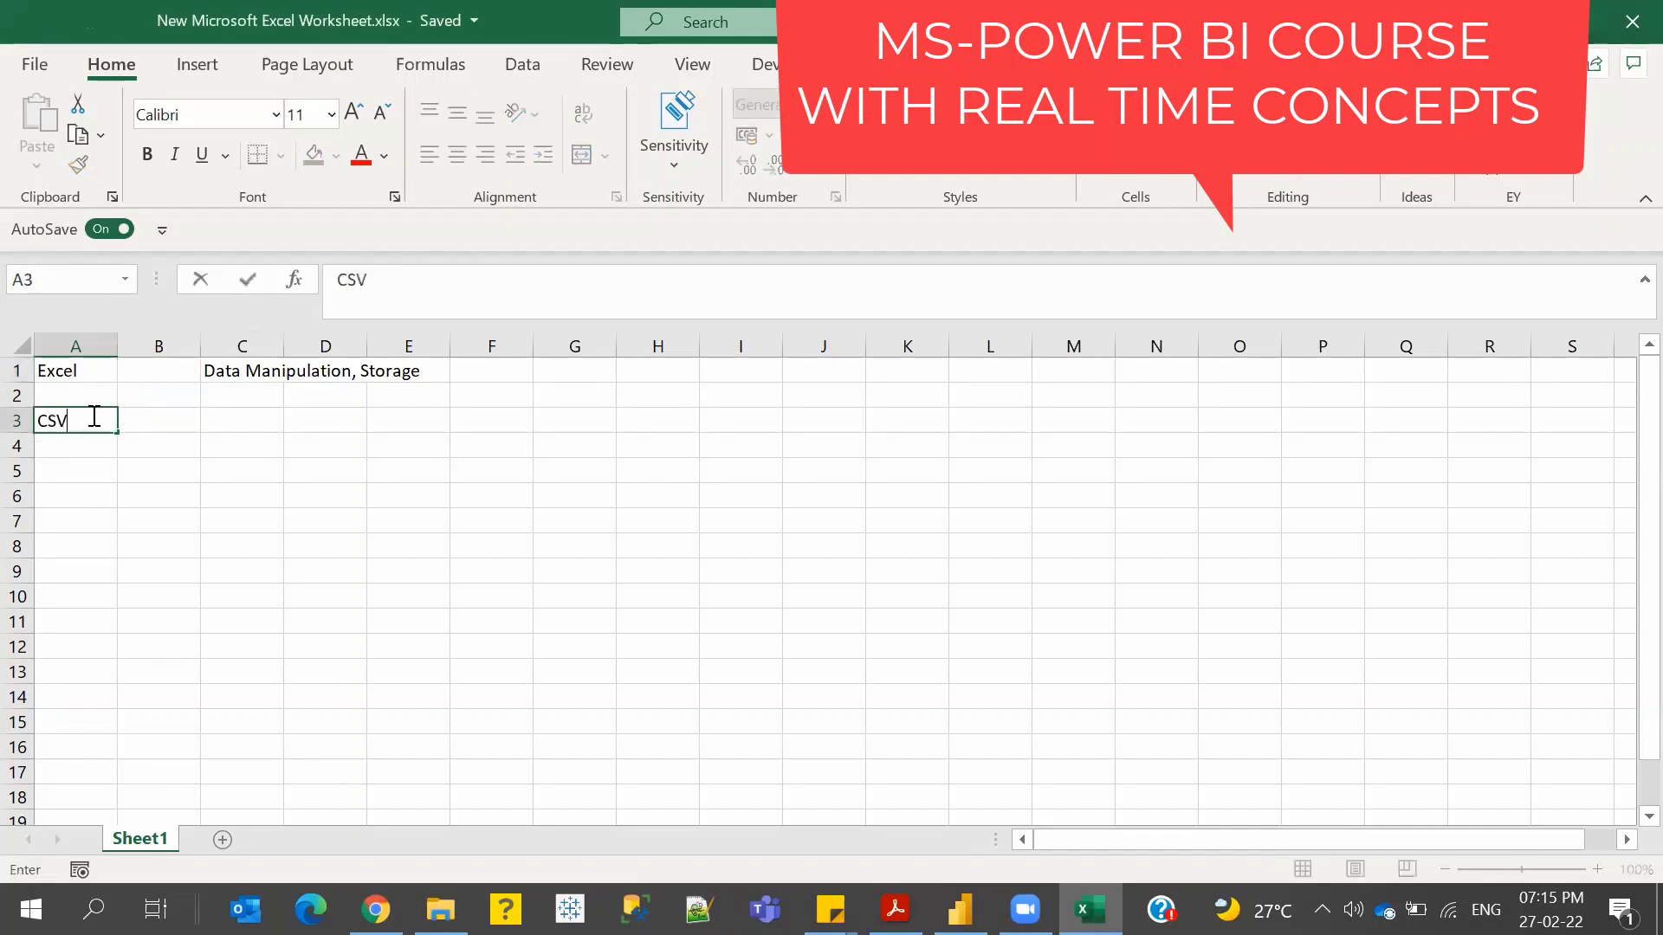
{"action": "key", "text": "Tab"}
{"action": "key", "text": "Tab"}
{"action": "type", "text": "D"}
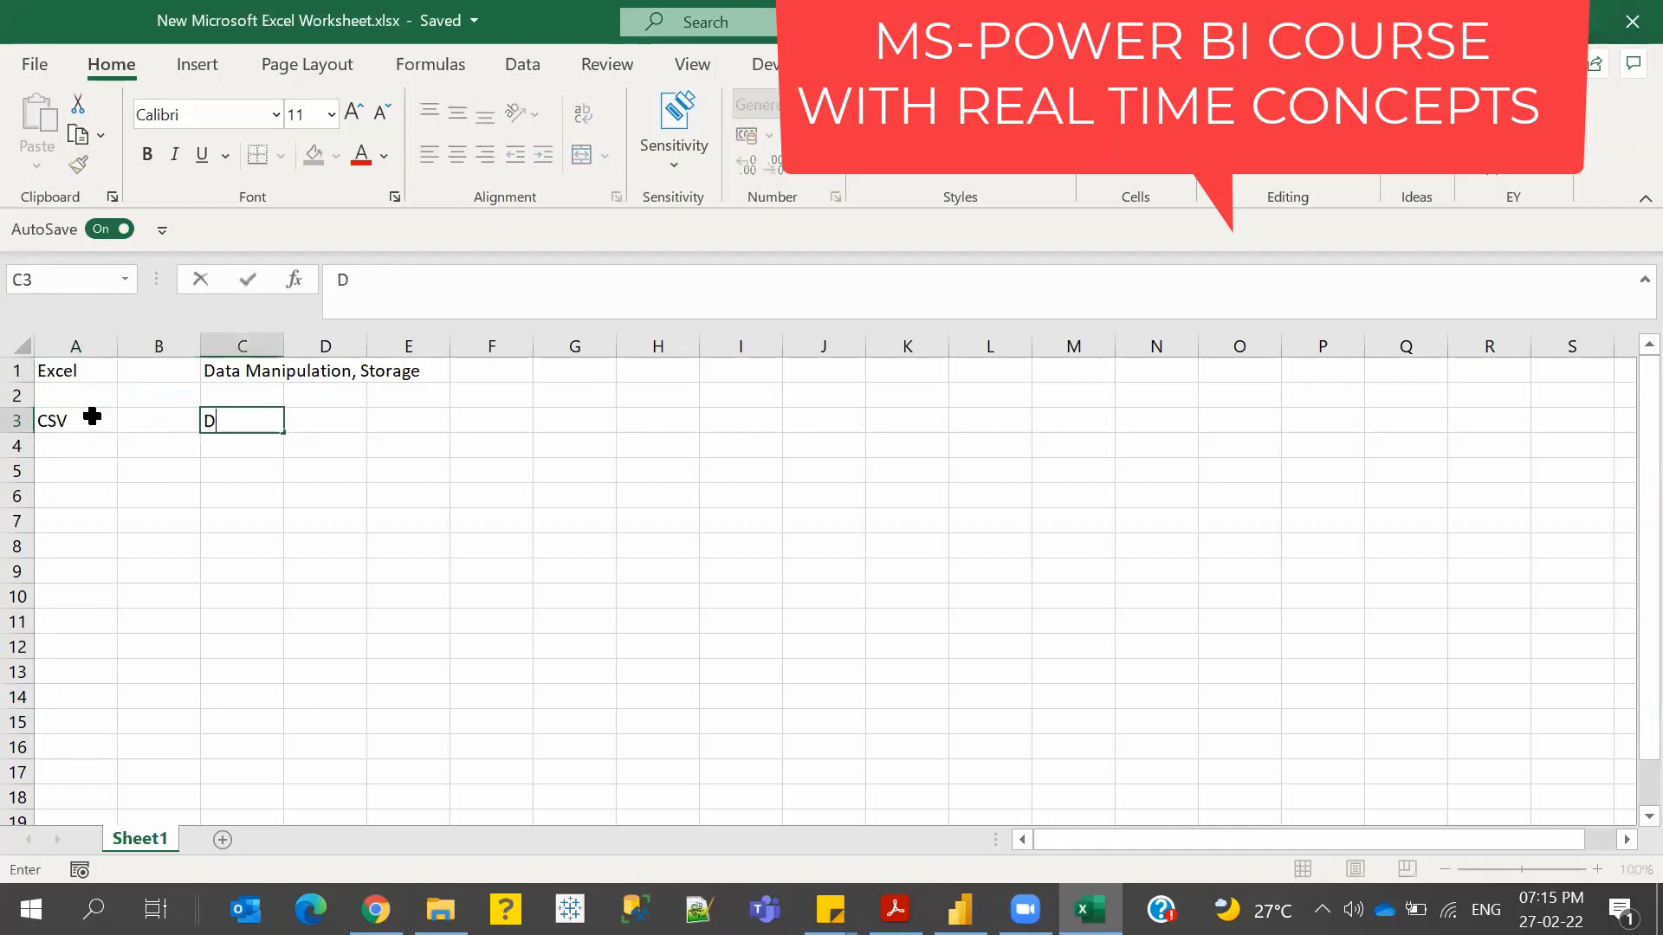
{"action": "type", "text": "ata Per"}
{"action": "type", "text": "ocessing"}
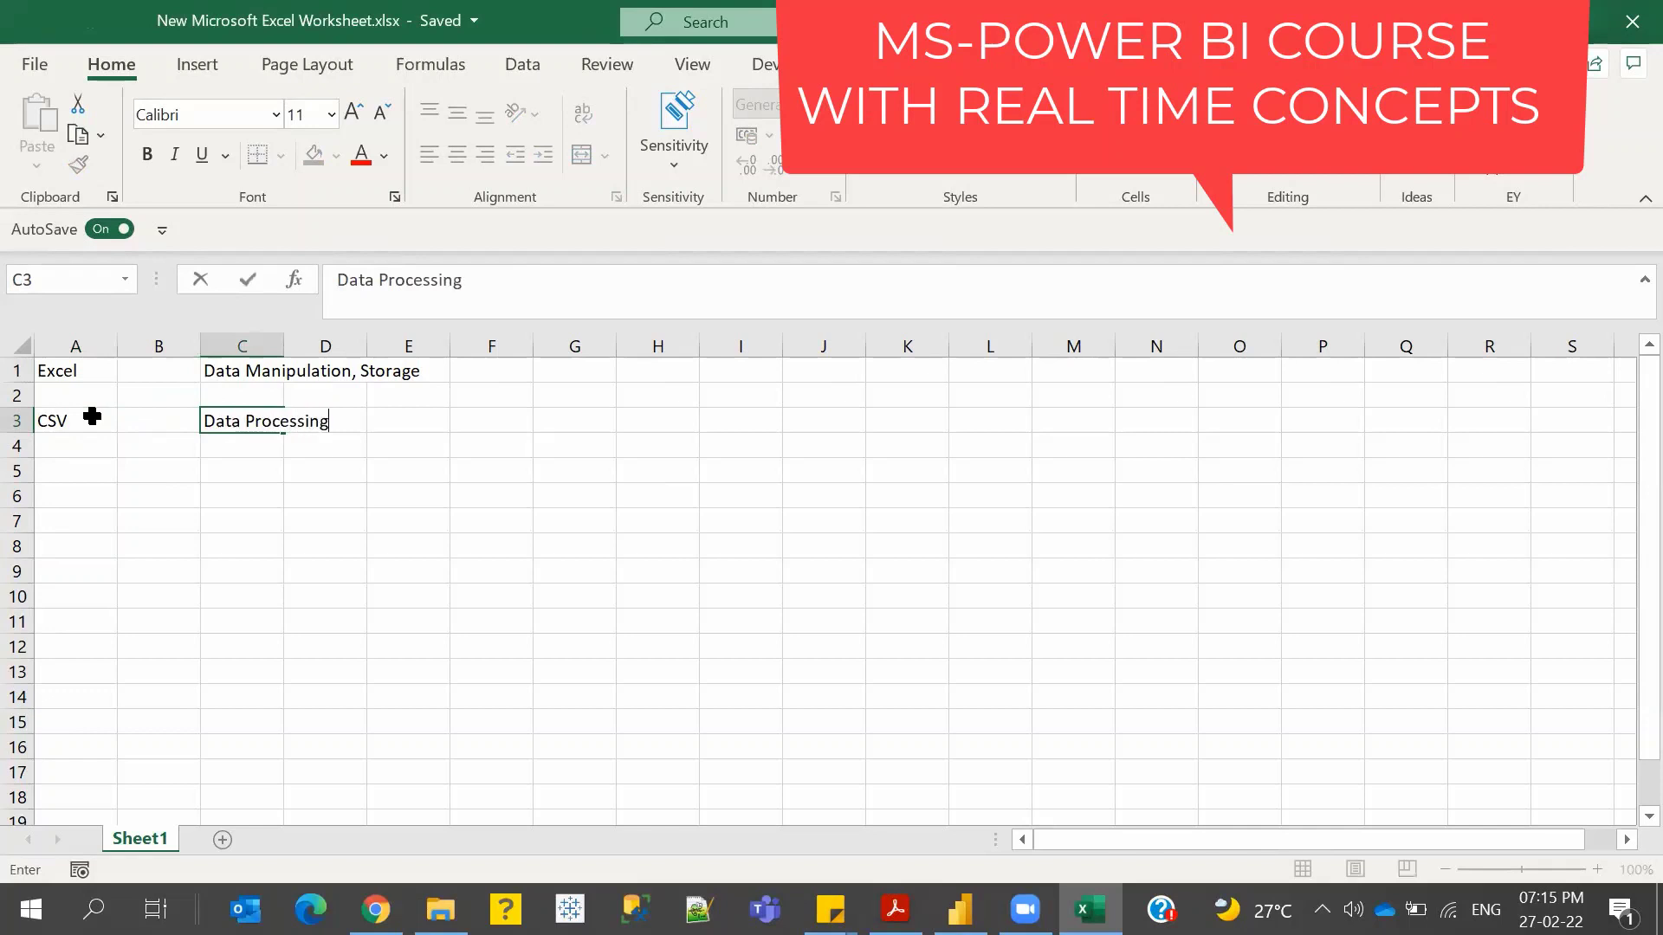
{"action": "key", "text": "Return"}
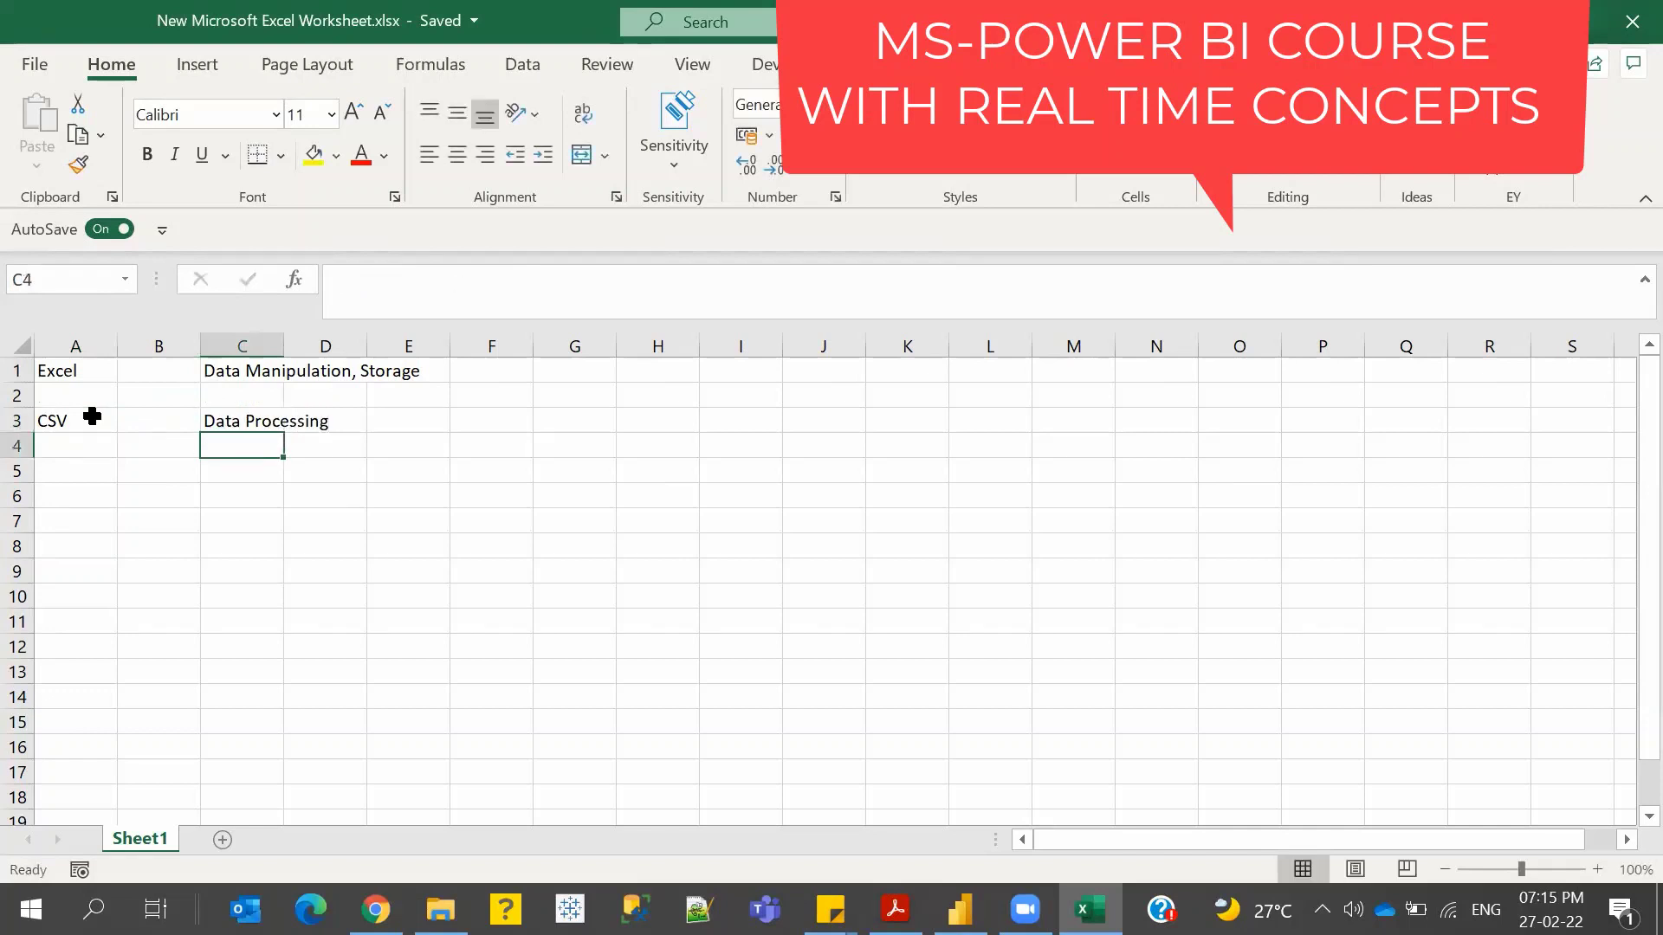
{"action": "left_click", "coordinate": [93, 417]}
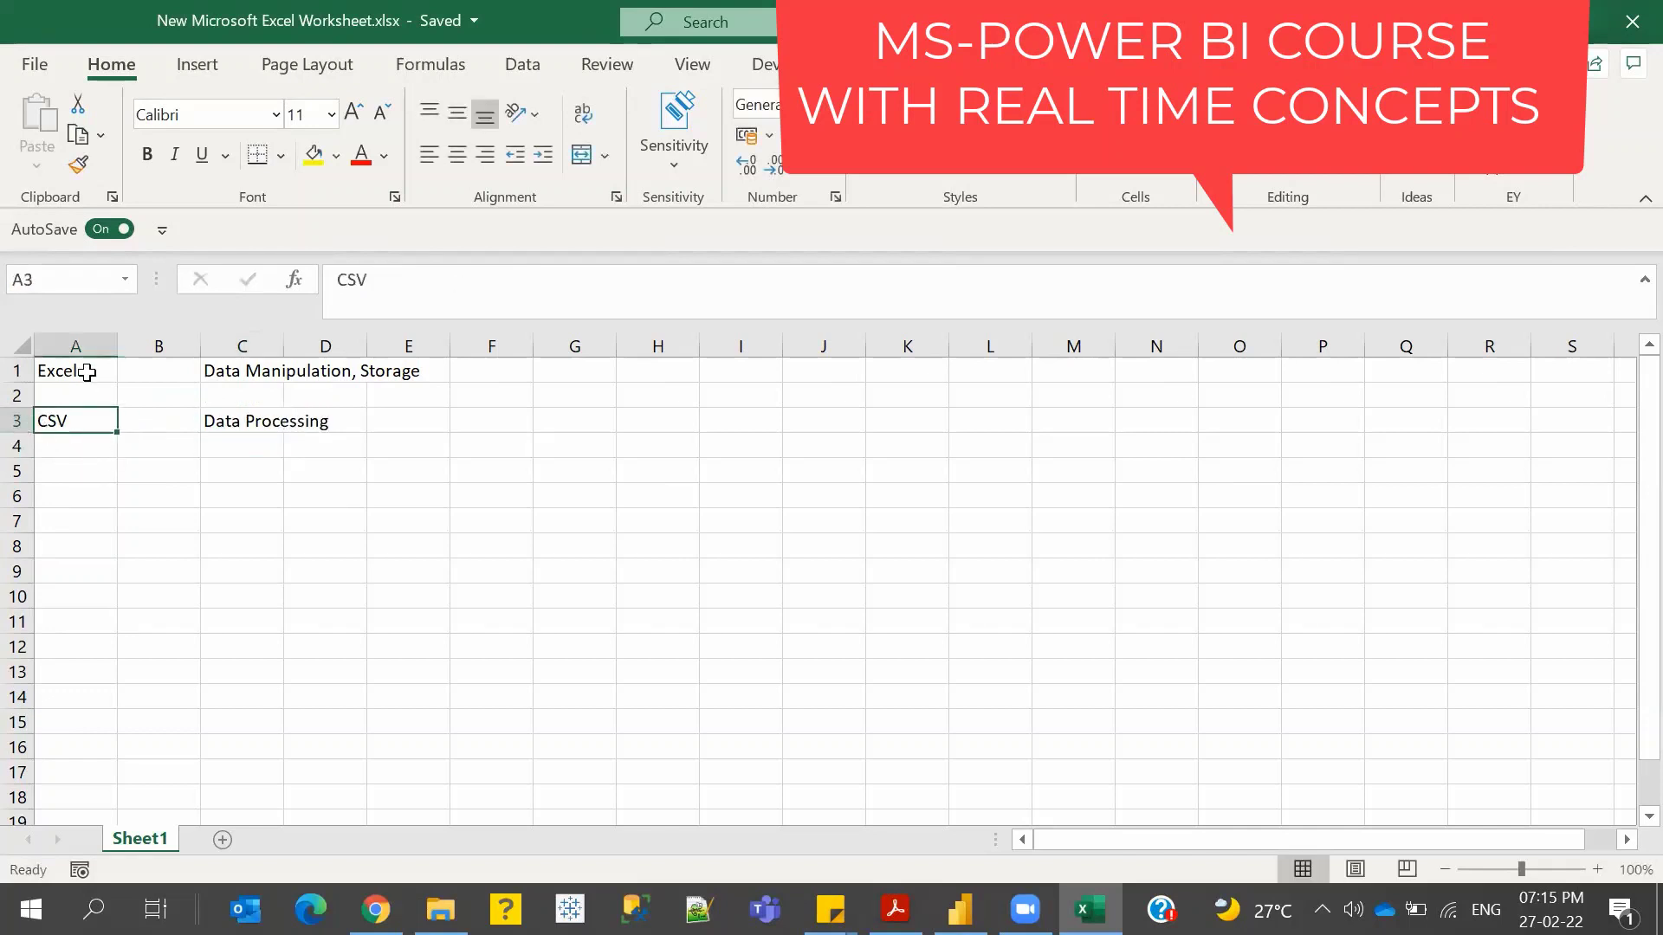
{"action": "left_click", "coordinate": [87, 372]}
{"action": "left_click", "coordinate": [88, 417]}
{"action": "left_click", "coordinate": [959, 910]}
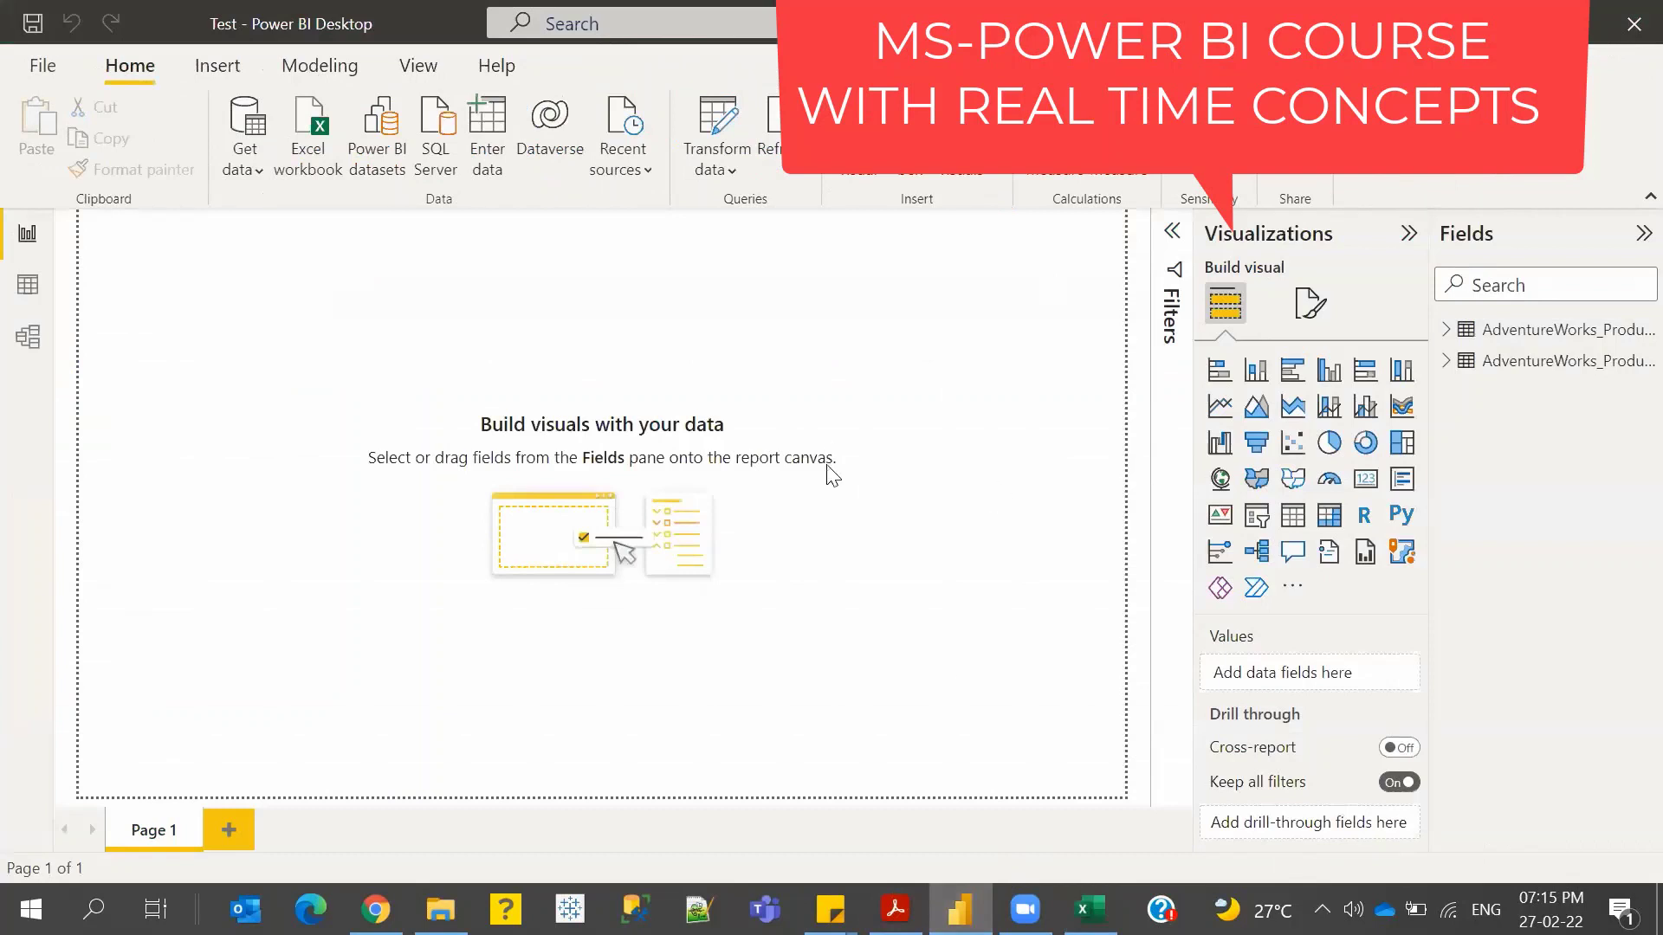
{"action": "left_click", "coordinate": [957, 906]}
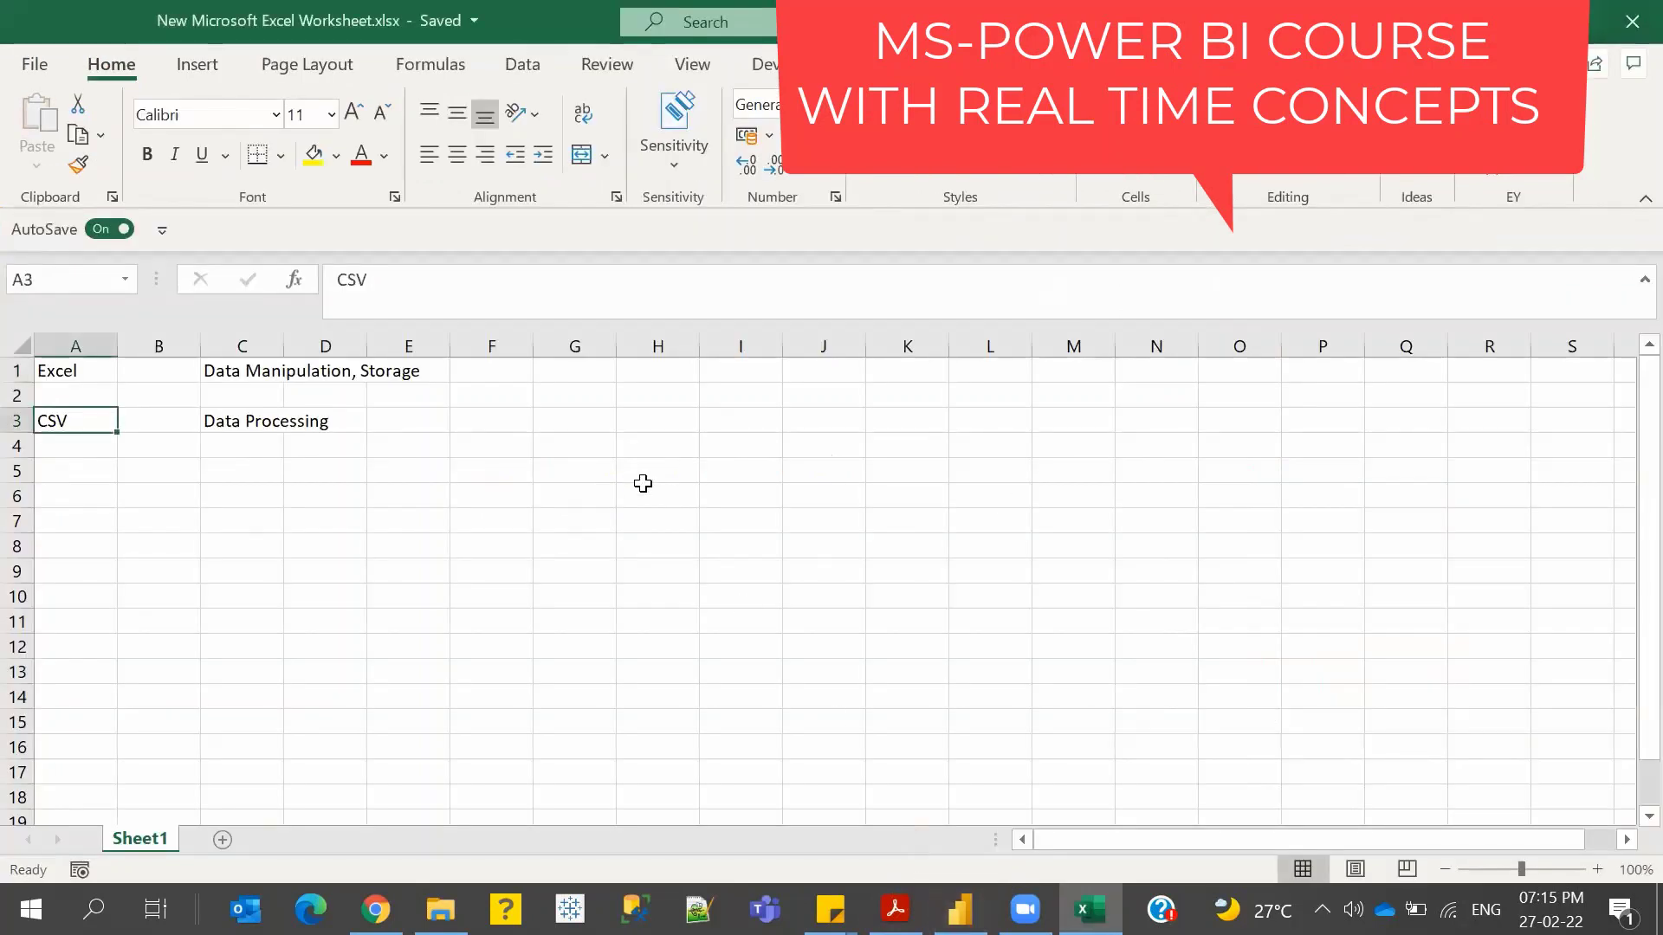
{"action": "left_click", "coordinate": [73, 369]}
{"action": "left_click", "coordinate": [88, 419]}
{"action": "left_click", "coordinate": [77, 369]}
{"action": "left_click", "coordinate": [89, 423]}
{"action": "left_click", "coordinate": [124, 498]}
{"action": "left_click", "coordinate": [82, 440]}
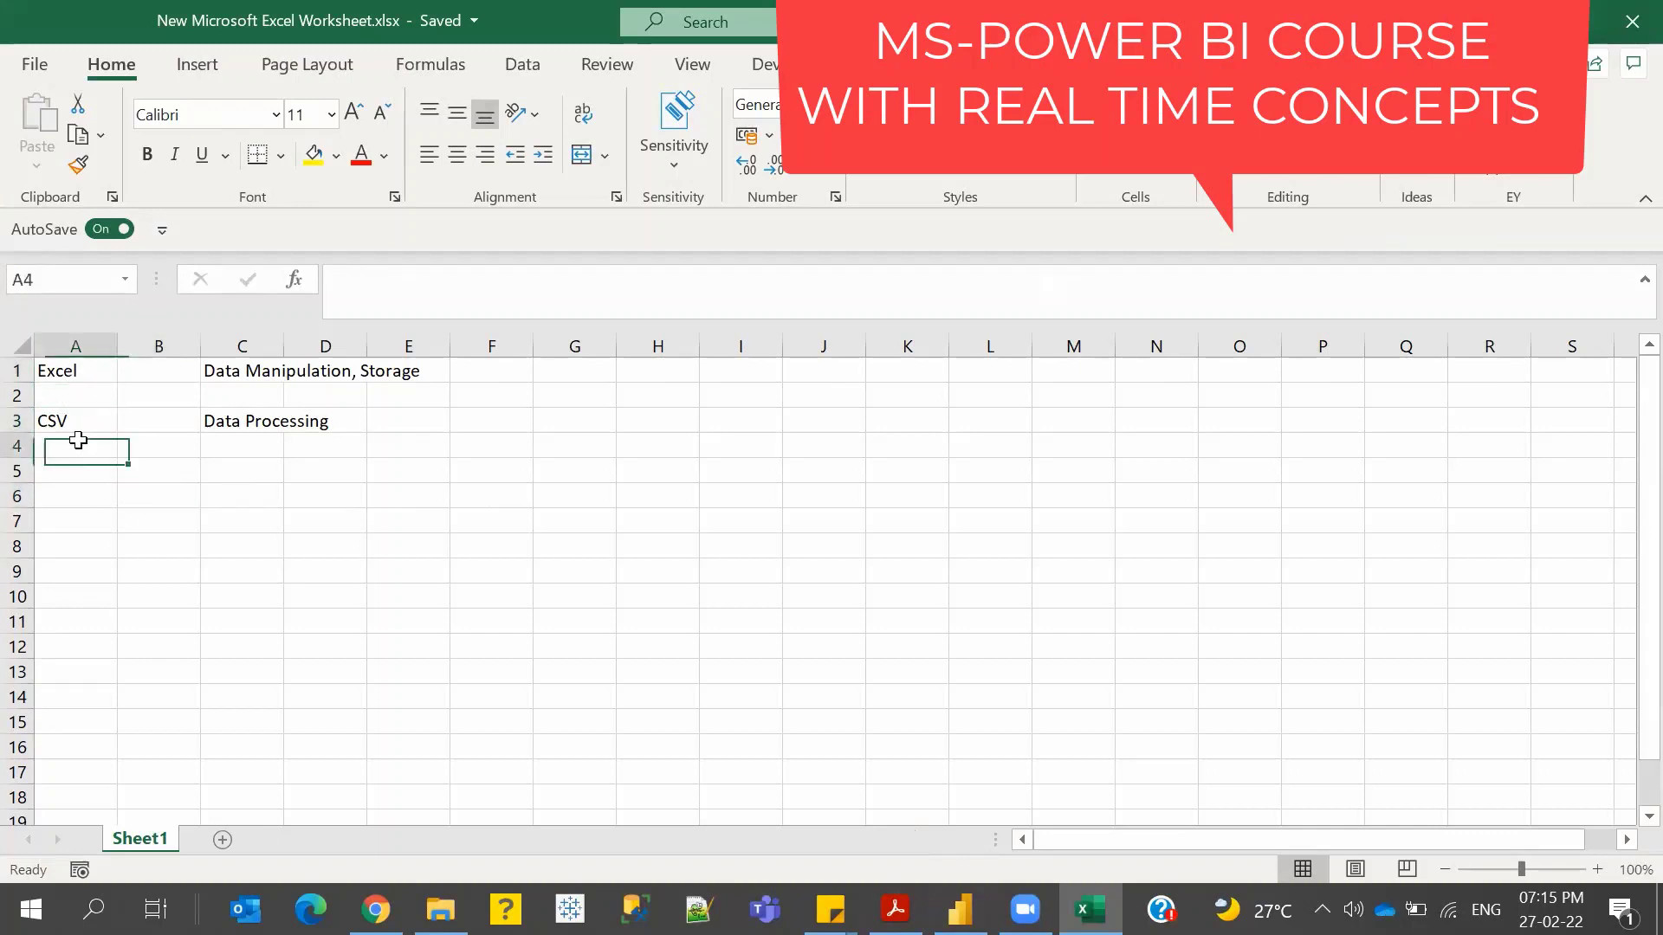
{"action": "left_click", "coordinate": [81, 400]}
{"action": "left_click", "coordinate": [78, 366]}
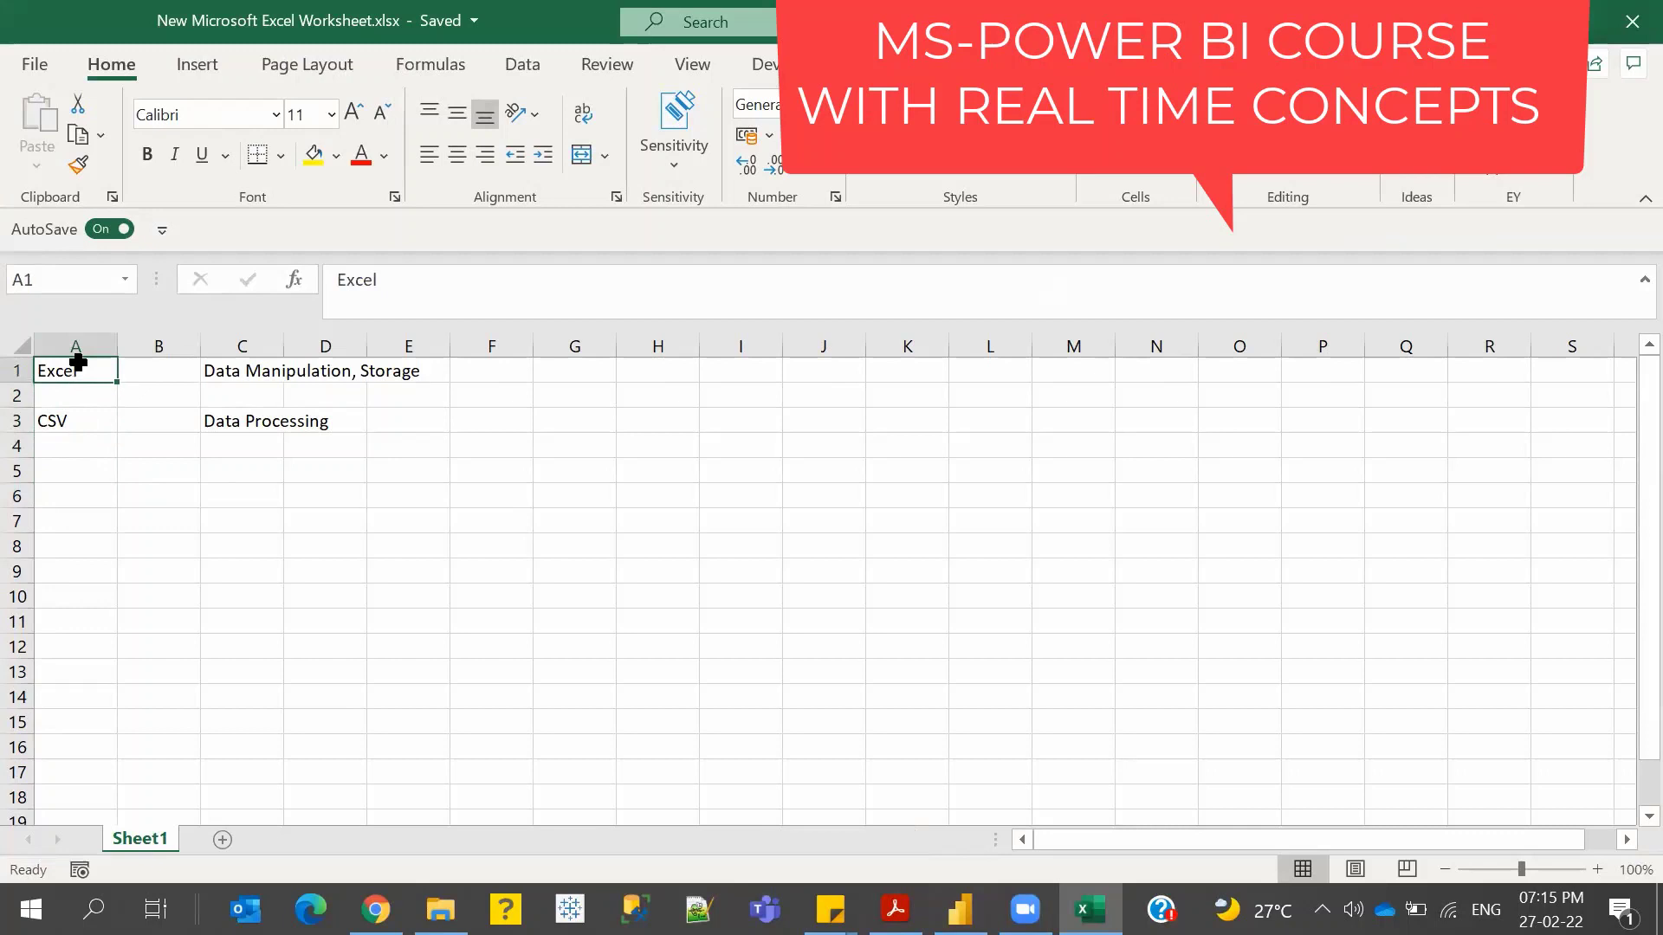
{"action": "left_click", "coordinate": [93, 422]}
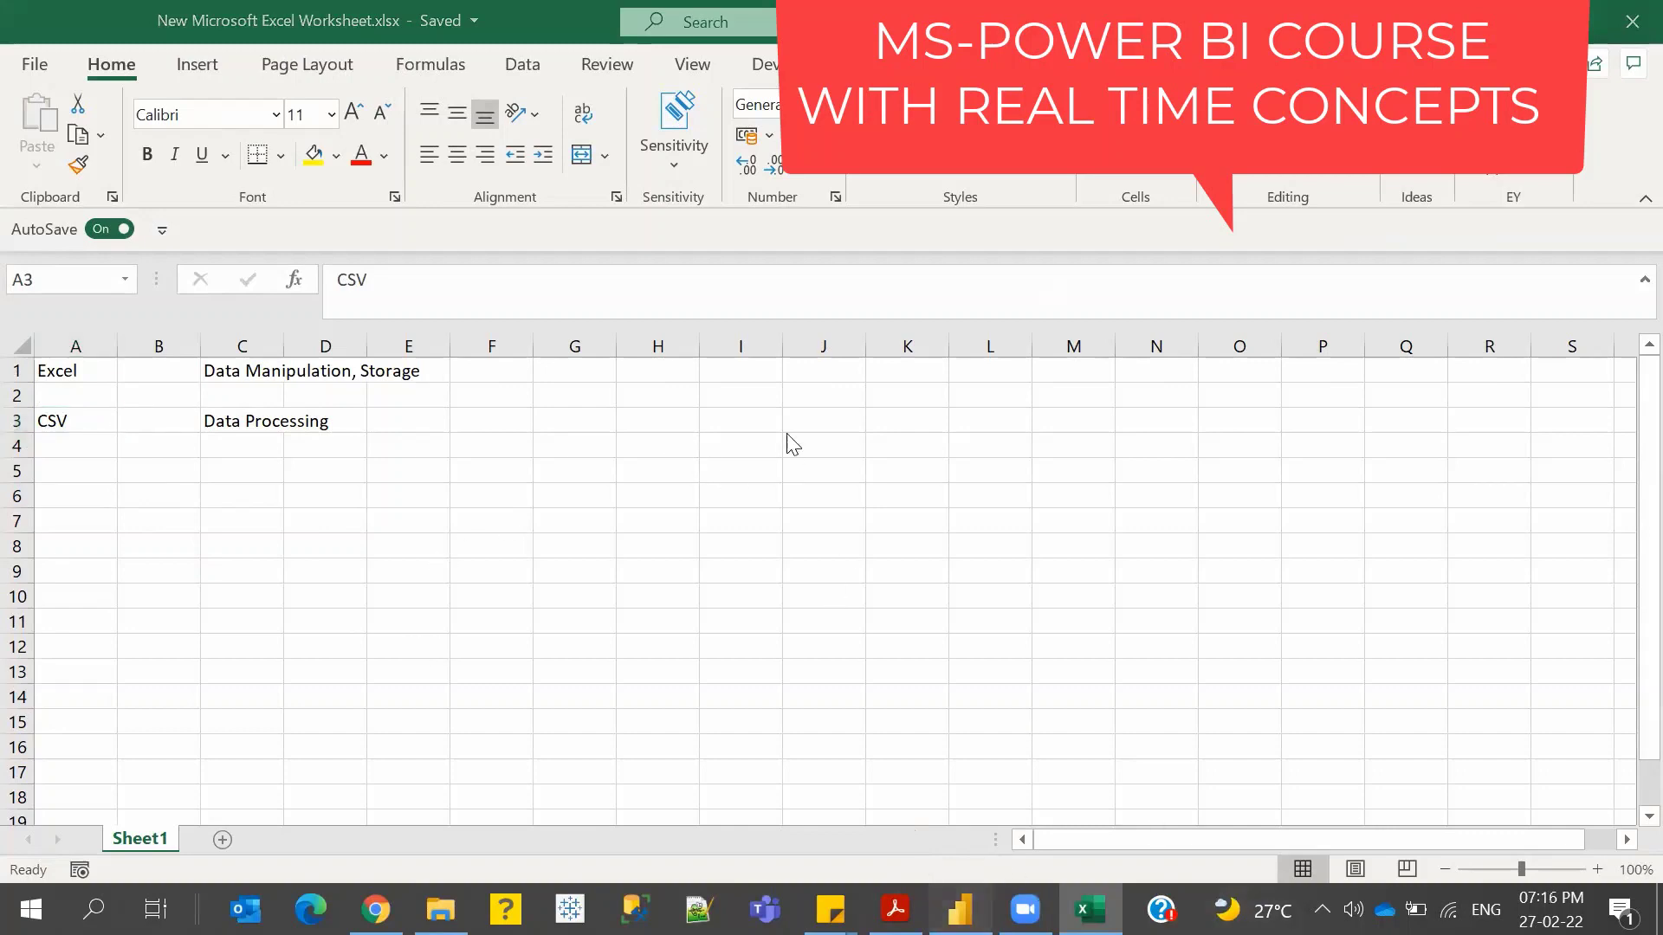
- Switch to Power BI Desktop and open the Test report's data in the Power Query Editor
{"action": "key", "text": "alt+Tab"}
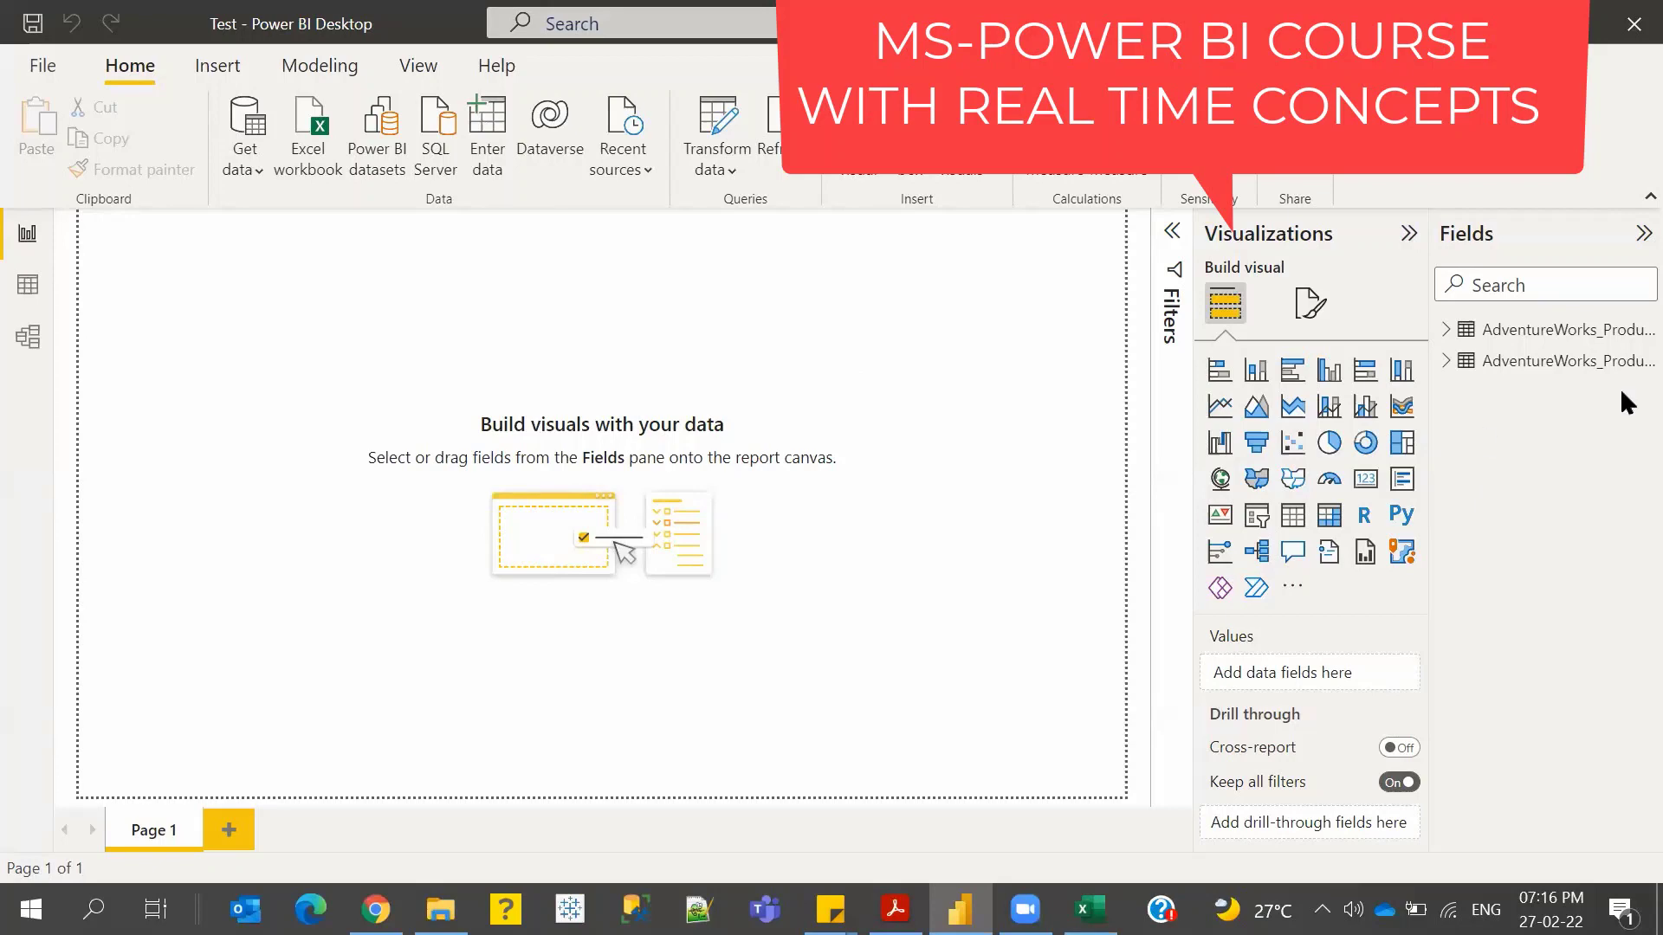
{"action": "left_click", "coordinate": [733, 167]}
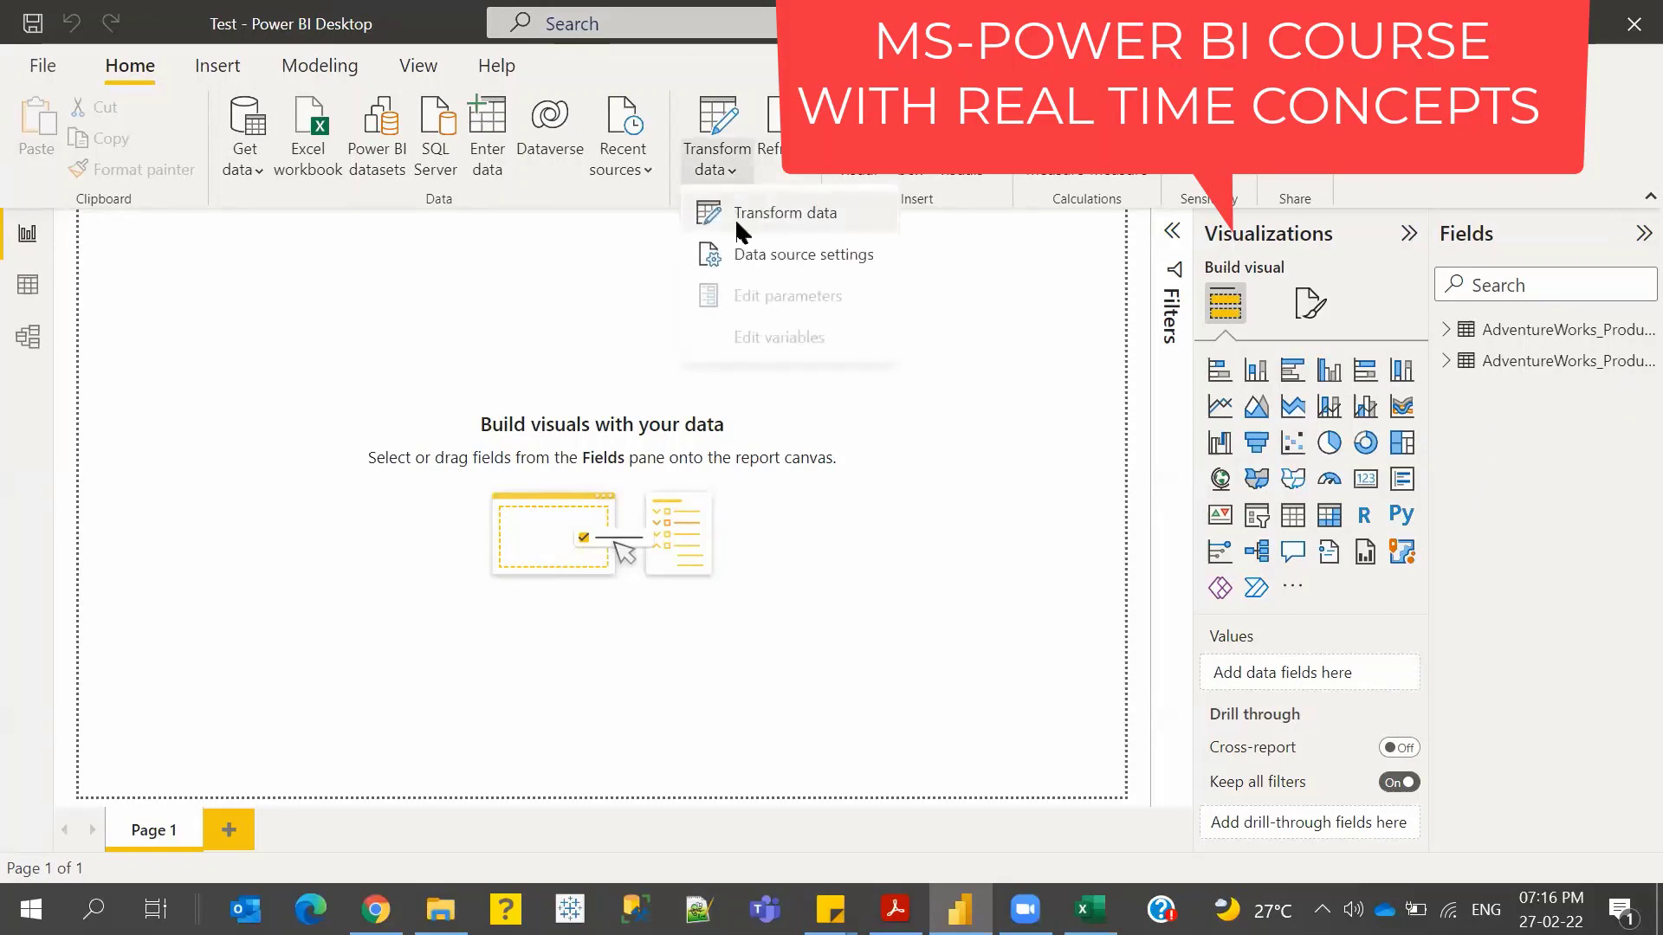
{"action": "left_click", "coordinate": [737, 213]}
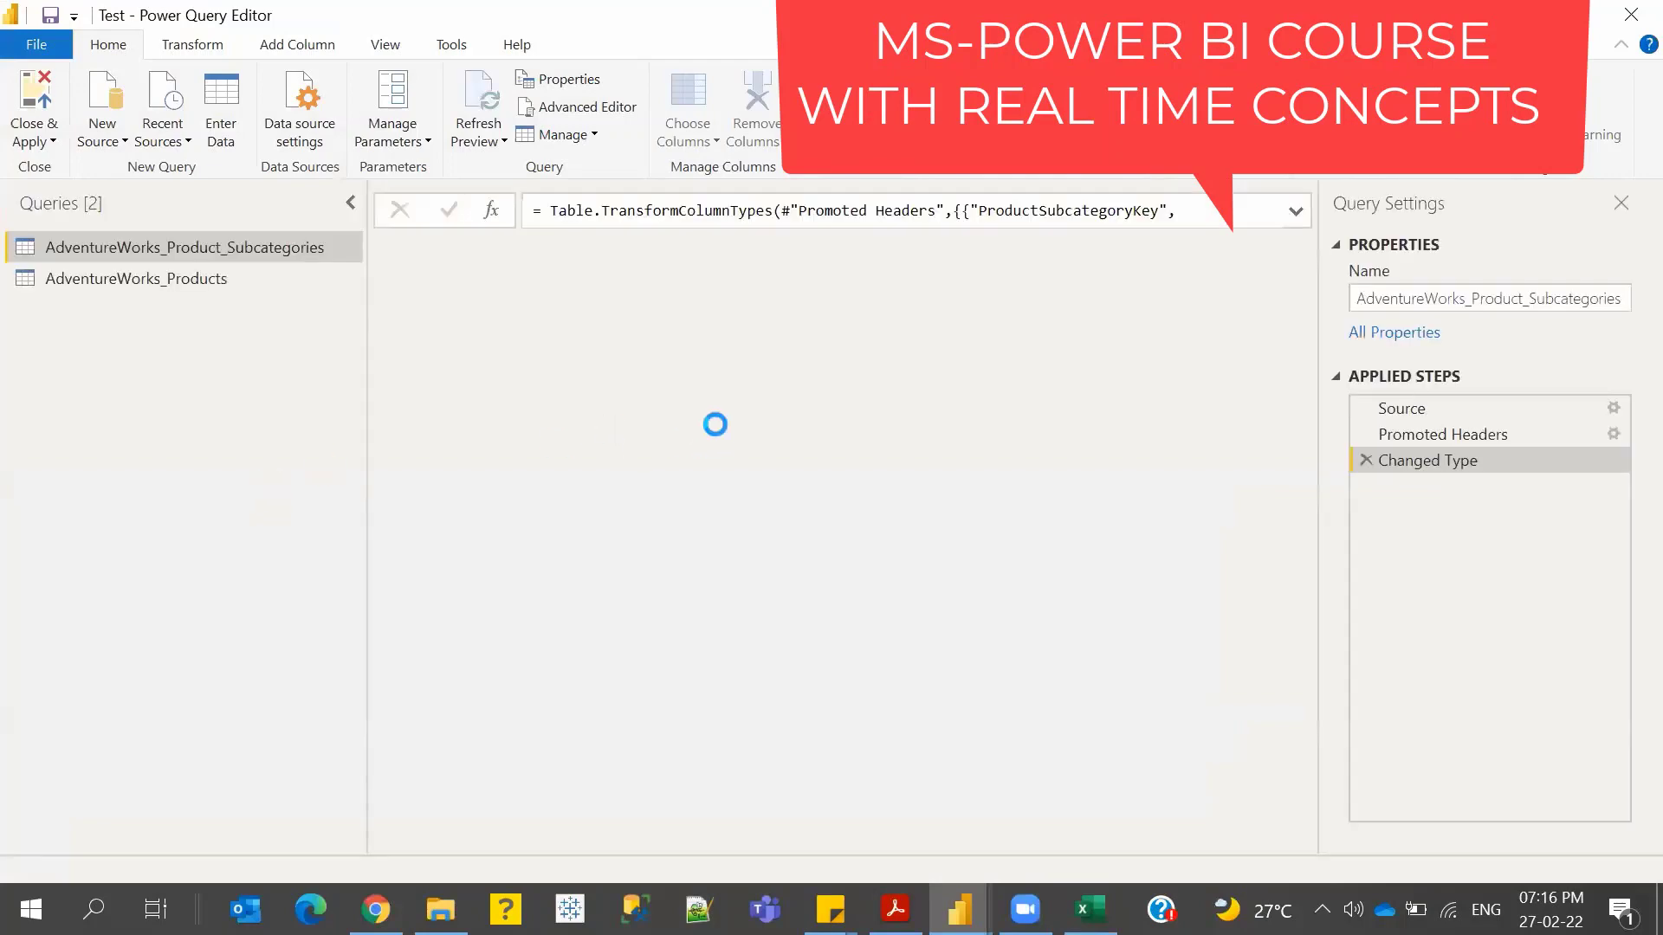
- Review the columns of the AdventureWorks_Products and AdventureWorks_Product_Subcategories queries
{"action": "left_click", "coordinate": [70, 284]}
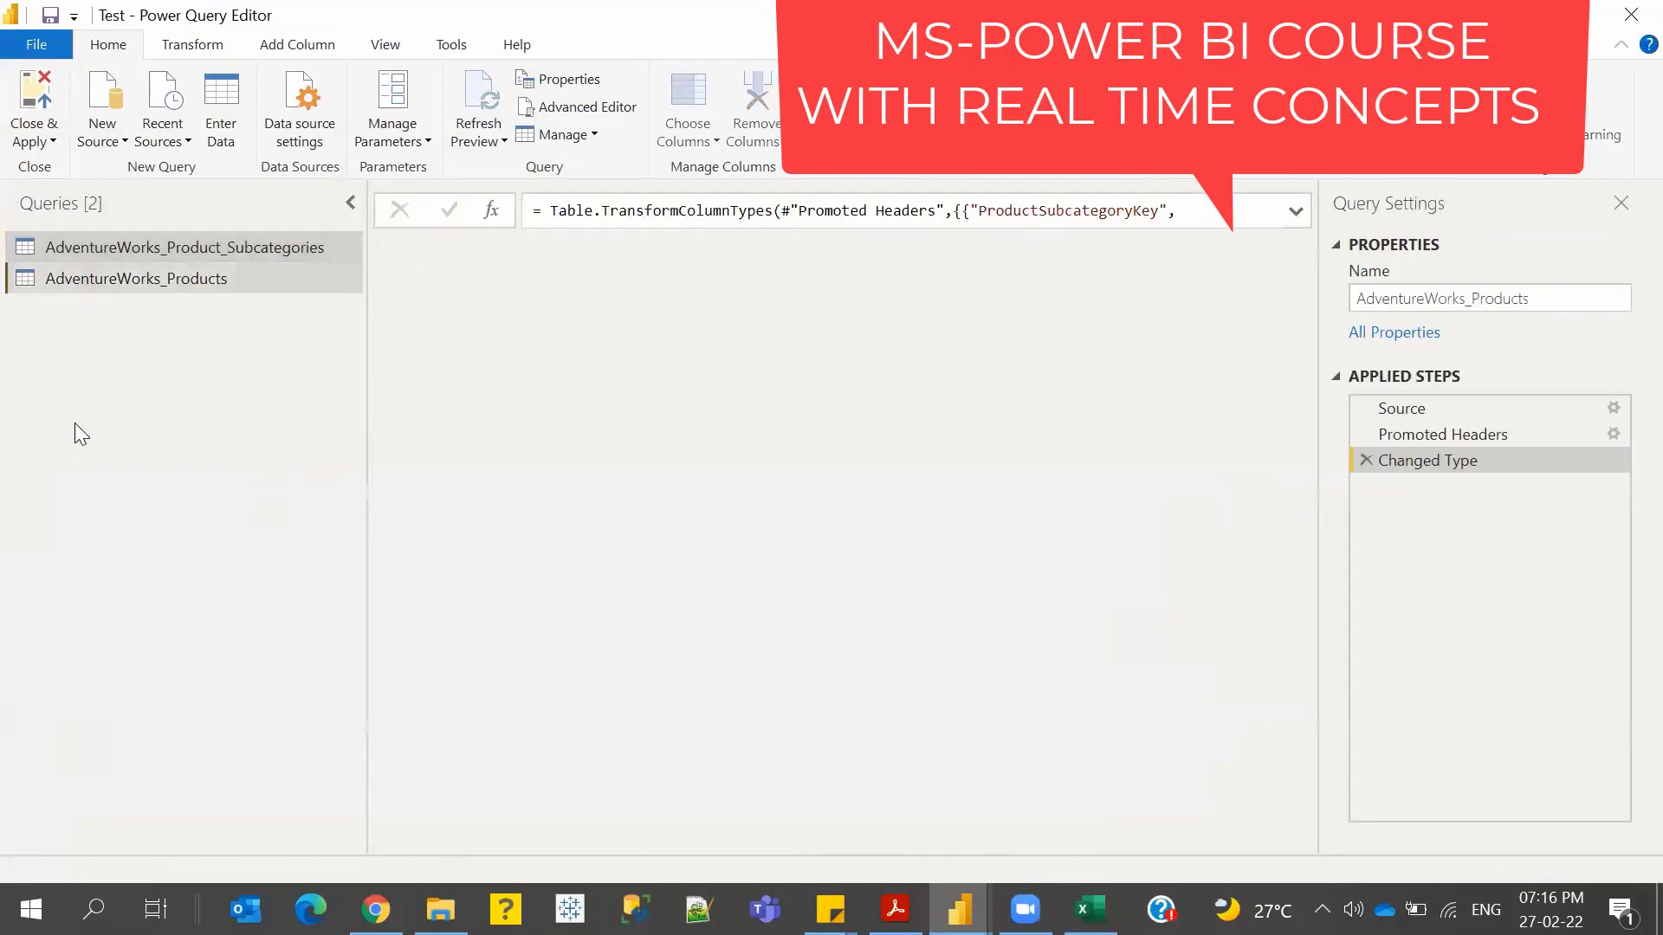
{"action": "scroll", "coordinate": [613, 846], "scroll_direction": "right", "scroll_amount": 5}
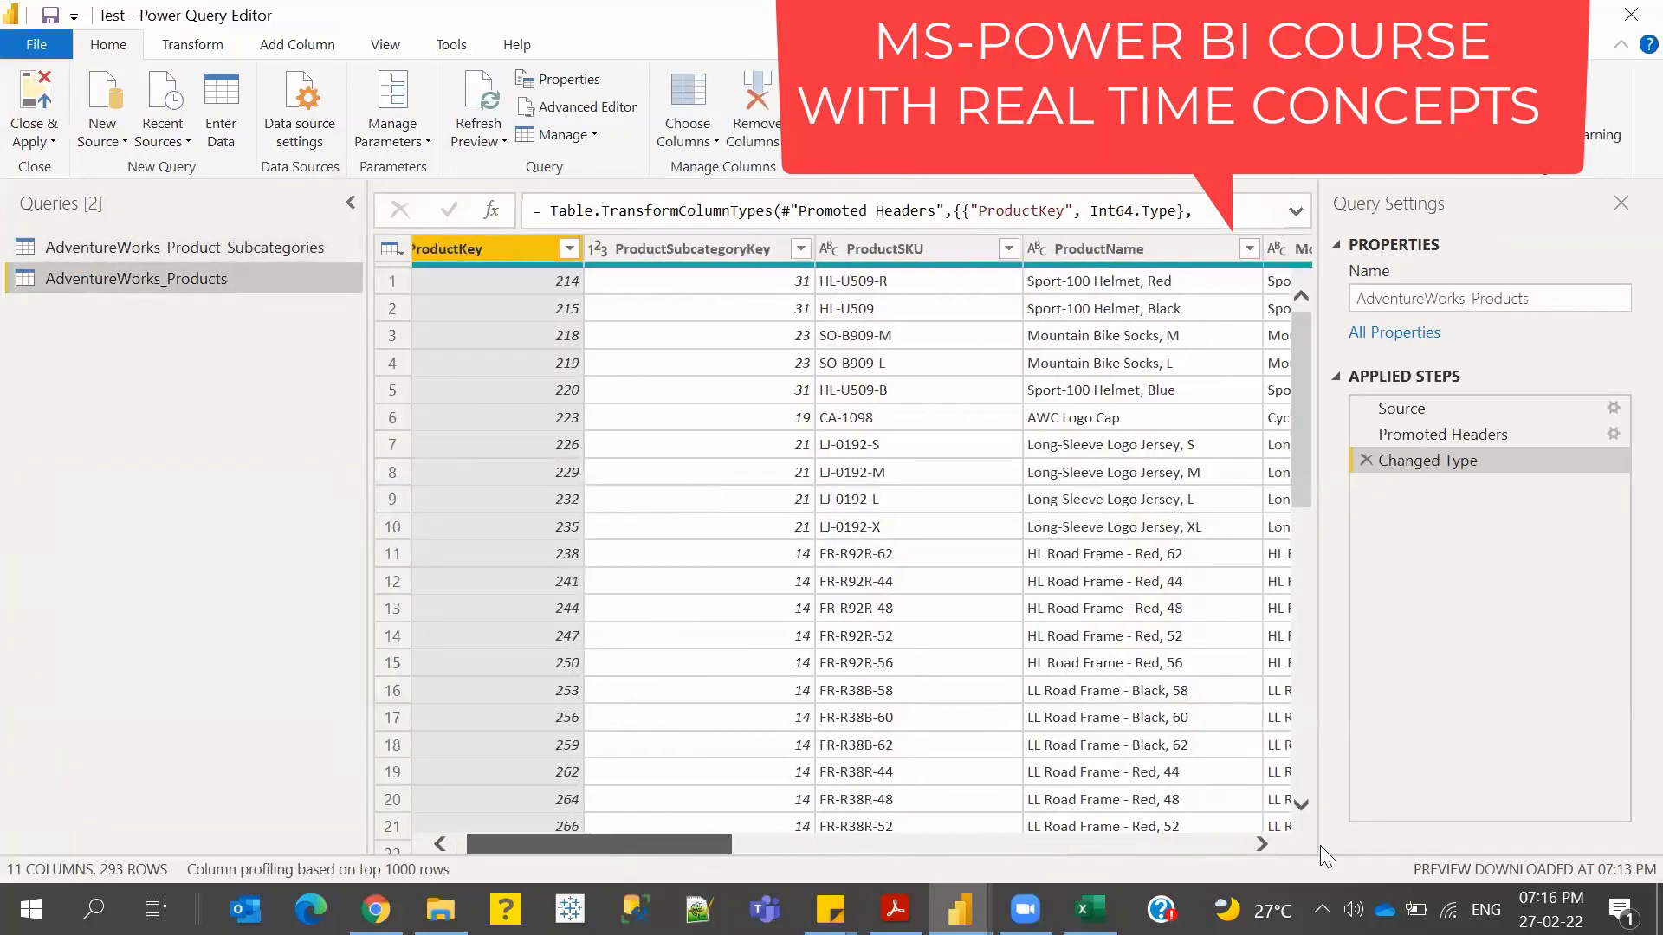
{"action": "scroll", "coordinate": [510, 777], "scroll_direction": "left", "scroll_amount": 5}
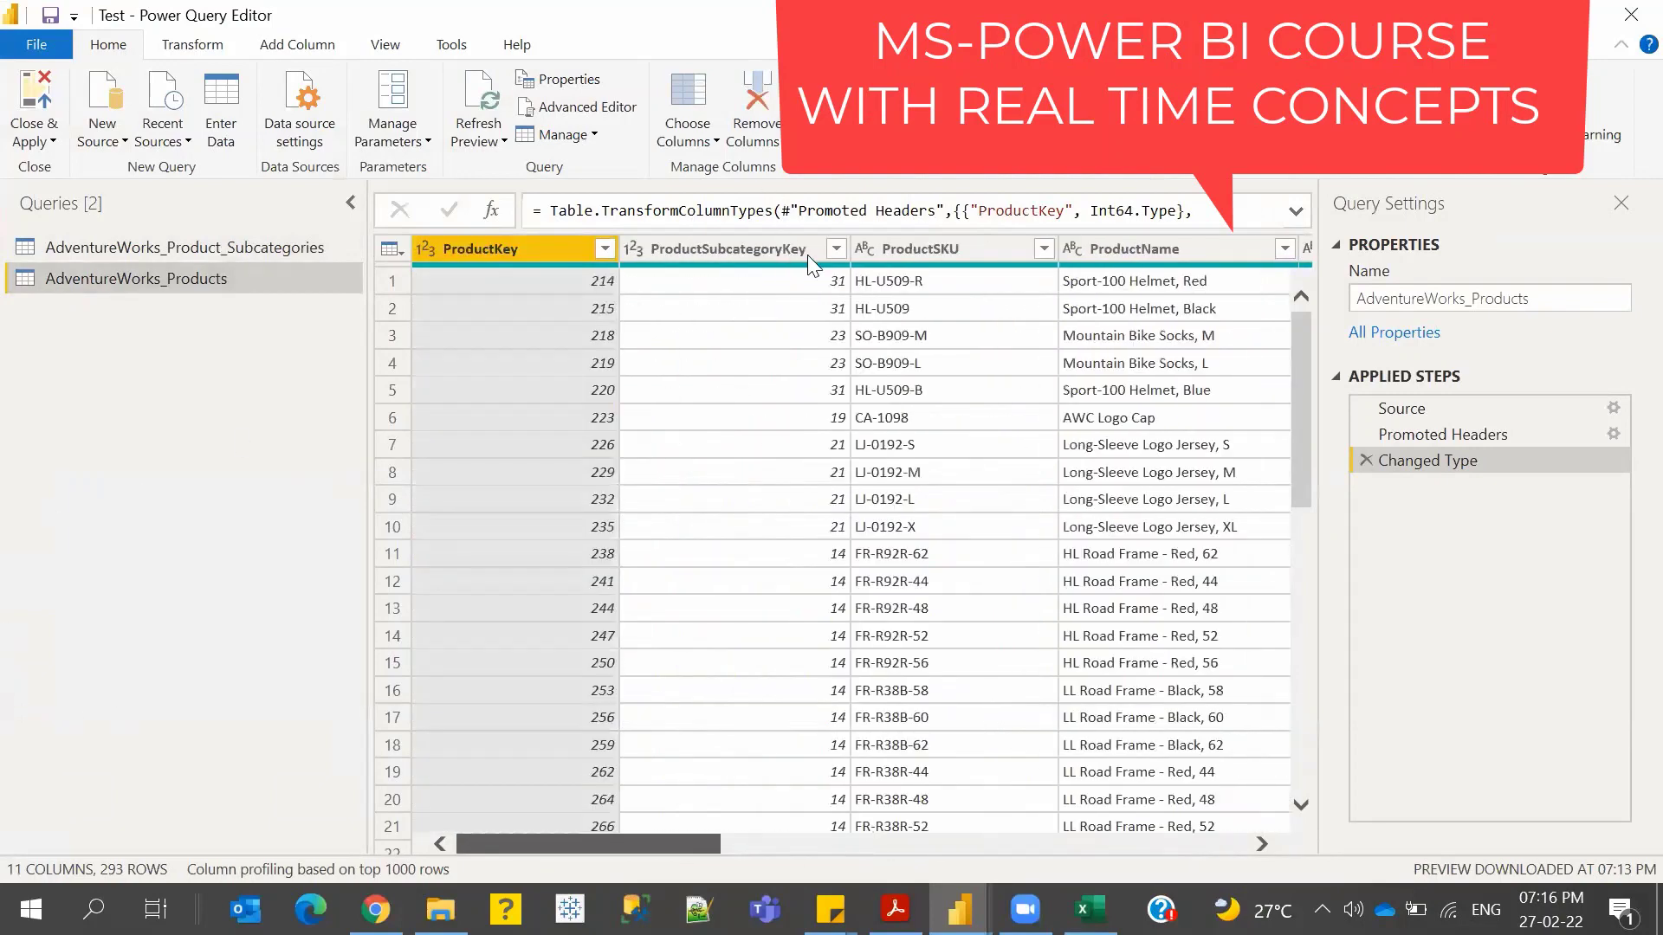
{"action": "left_click", "coordinate": [195, 246]}
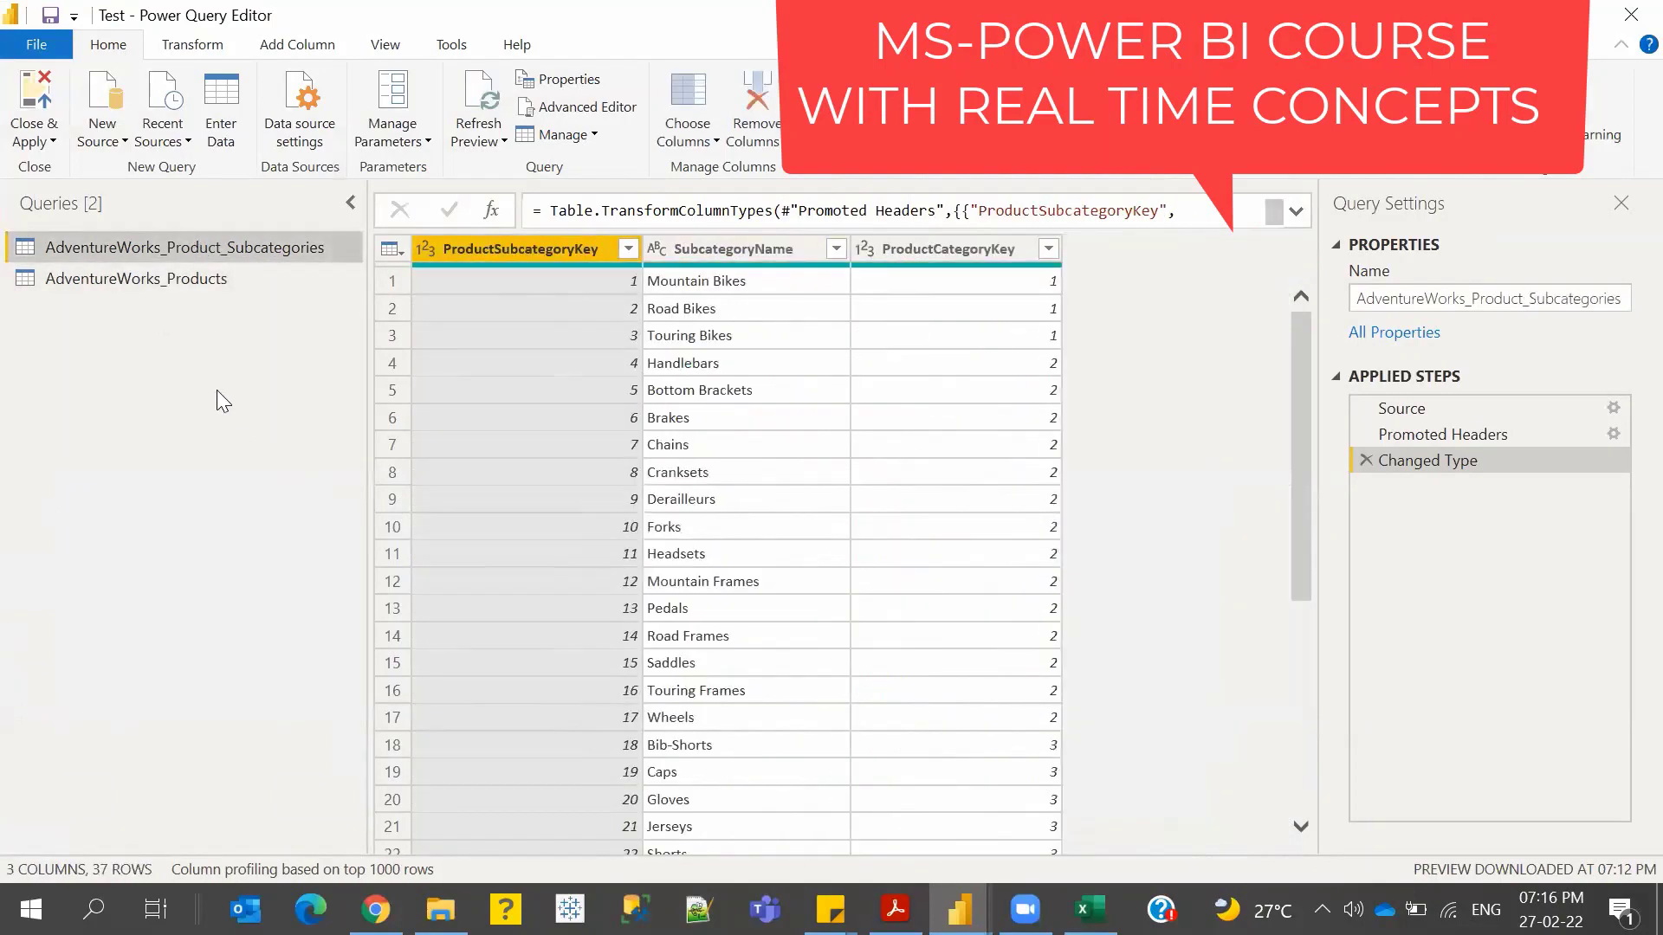
{"action": "left_click", "coordinate": [207, 280]}
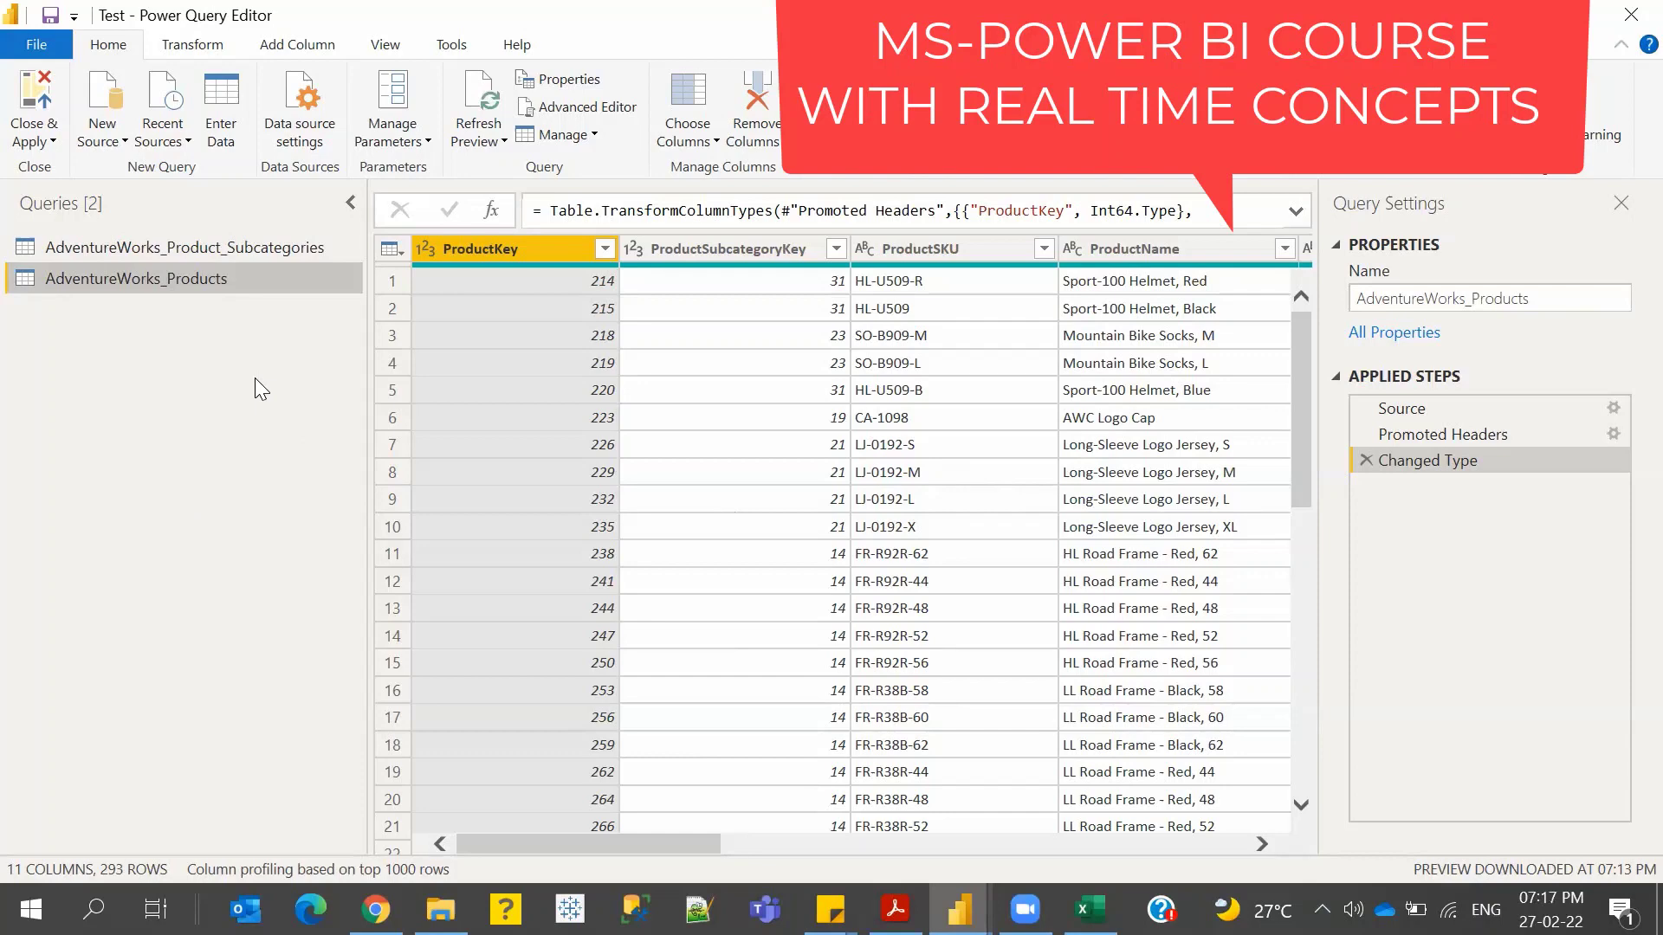
- Open AdventureWorks_Product_Subcategories.csv and AdventureWorks_Products.csv from the AdventureWorks+CSV+Files folder inside New folder in File Explorer
{"action": "left_click", "coordinate": [1090, 909]}
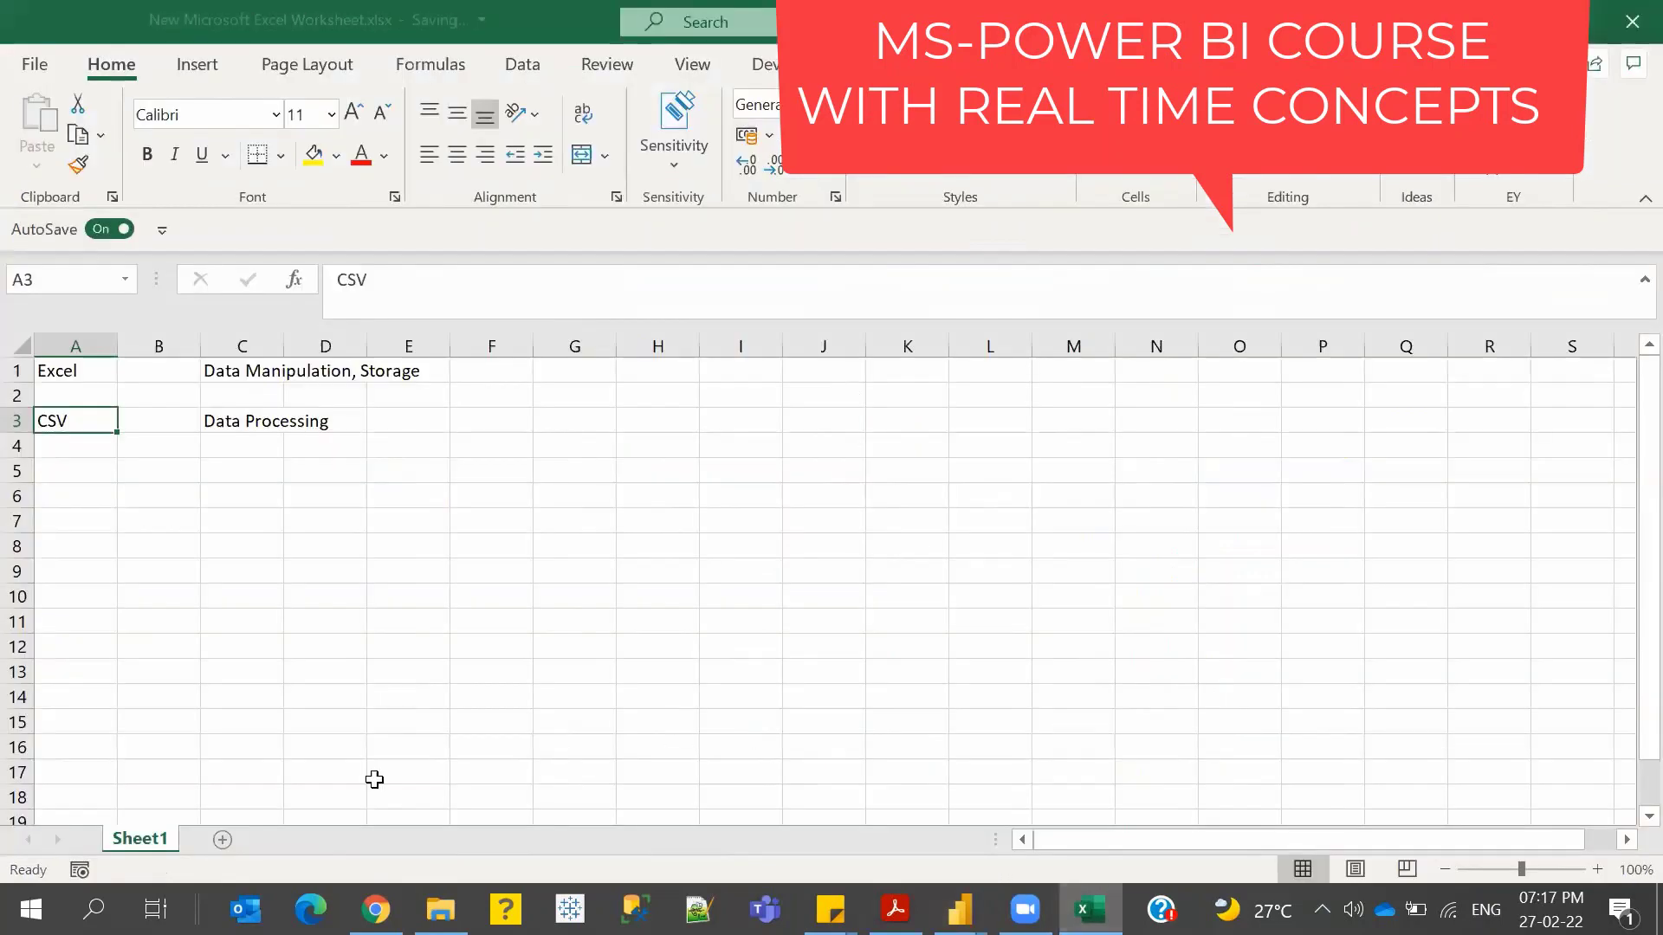
{"action": "left_click", "coordinate": [441, 909]}
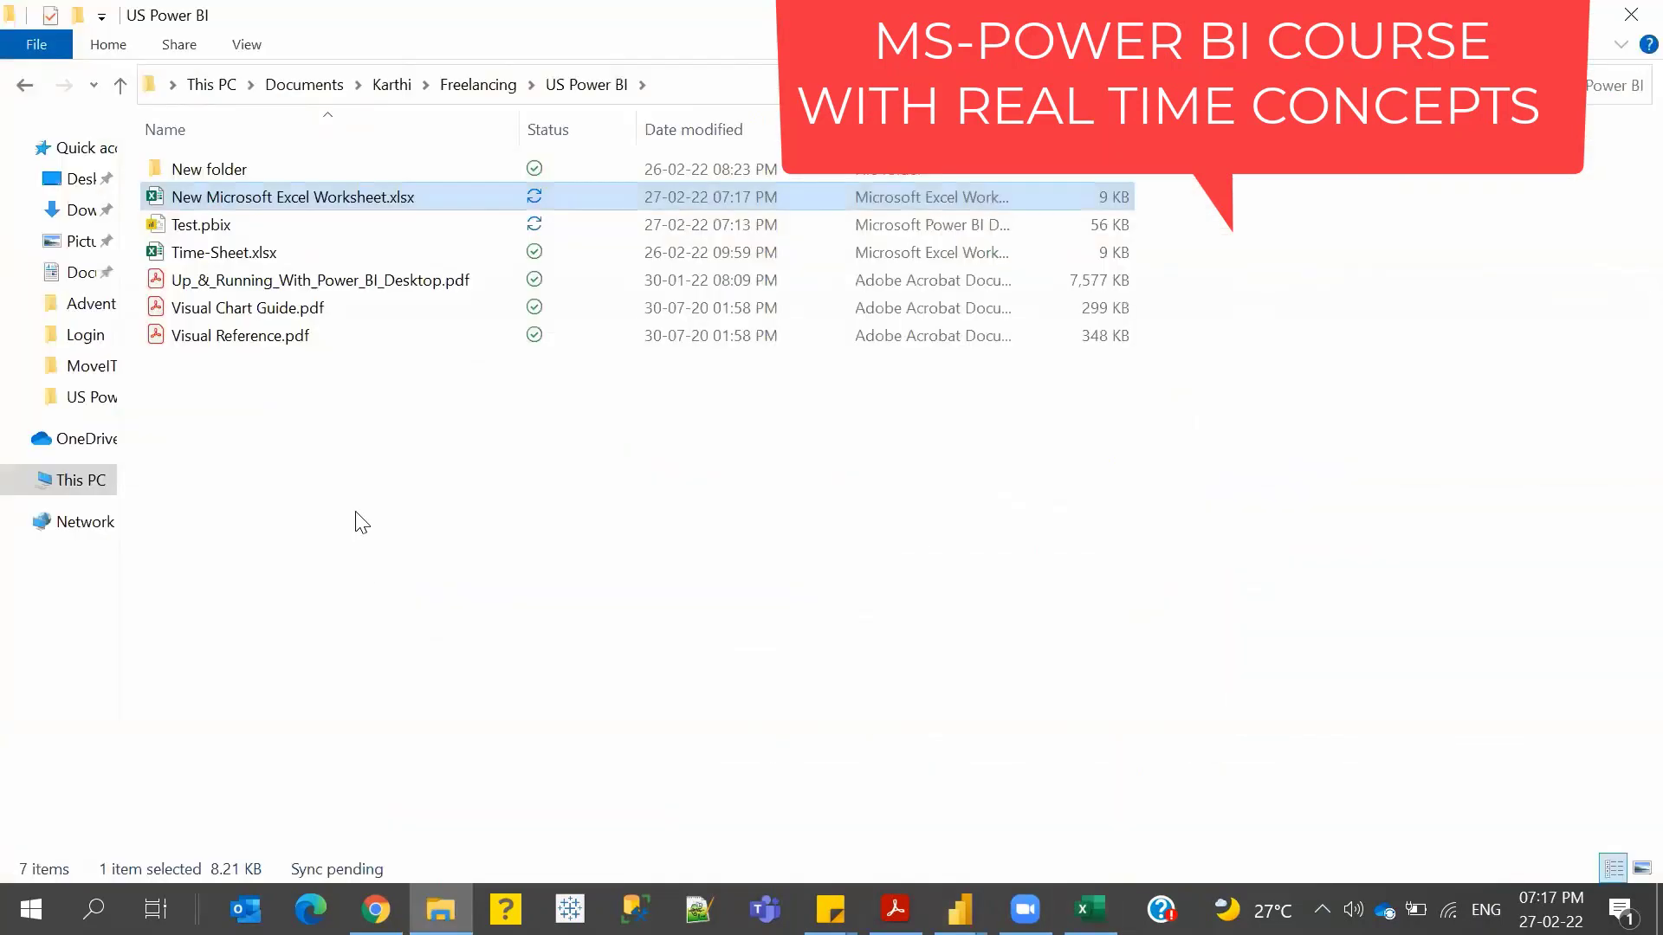
{"action": "double_click", "coordinate": [260, 173]}
{"action": "double_click", "coordinate": [247, 199]}
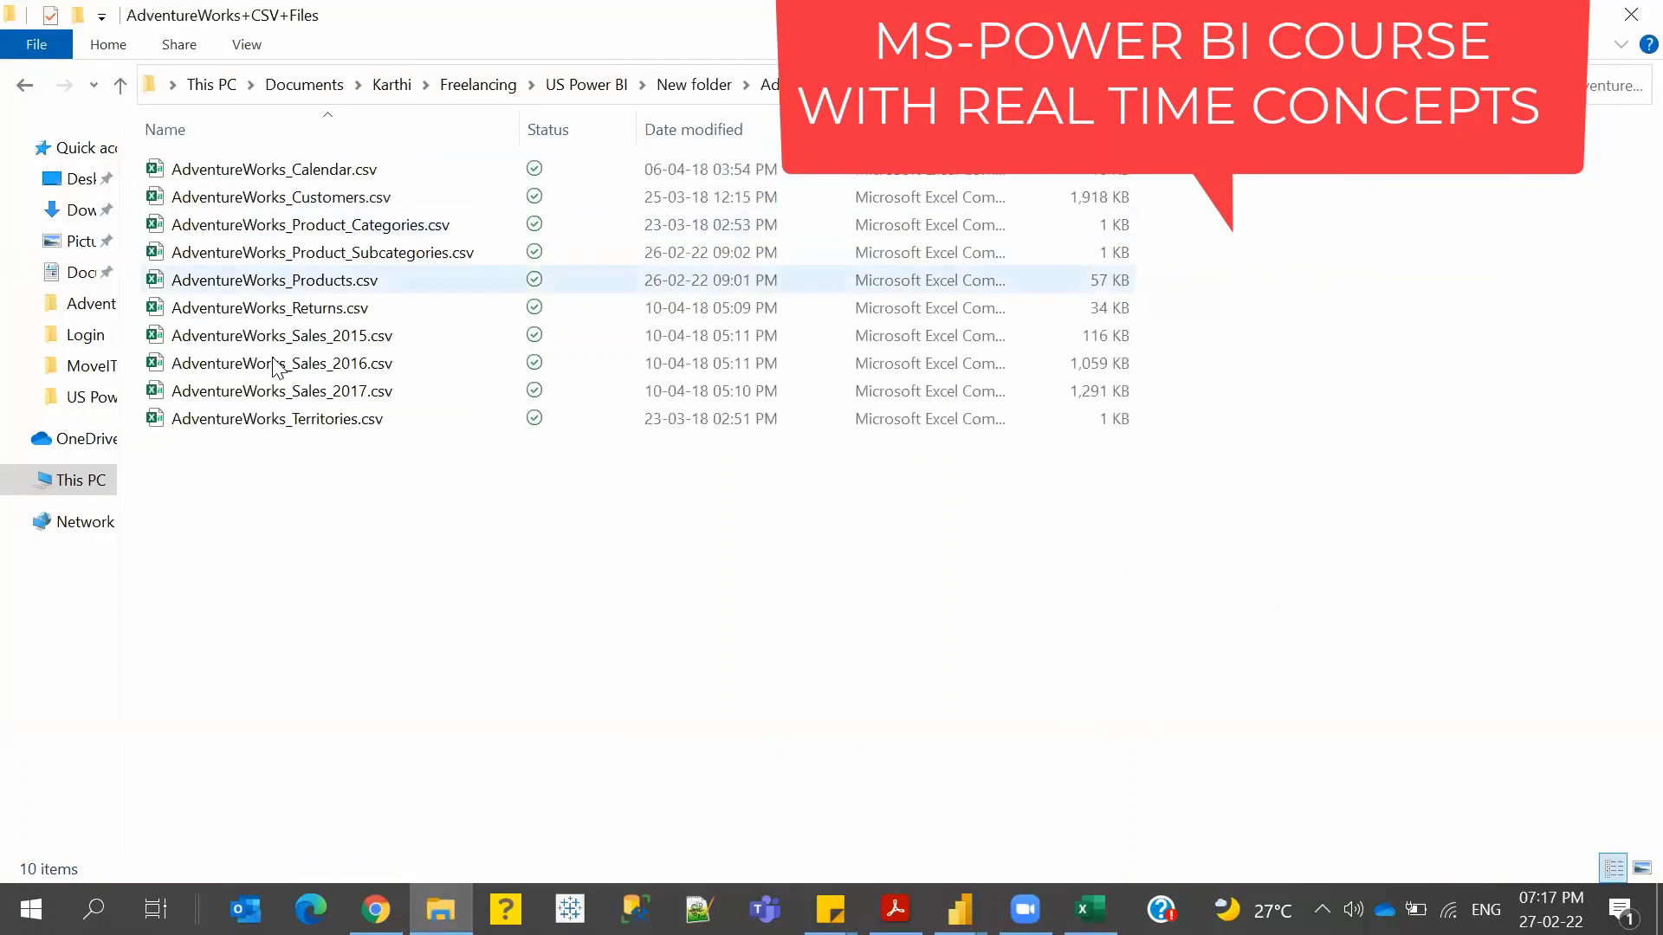
{"action": "double_click", "coordinate": [381, 253]}
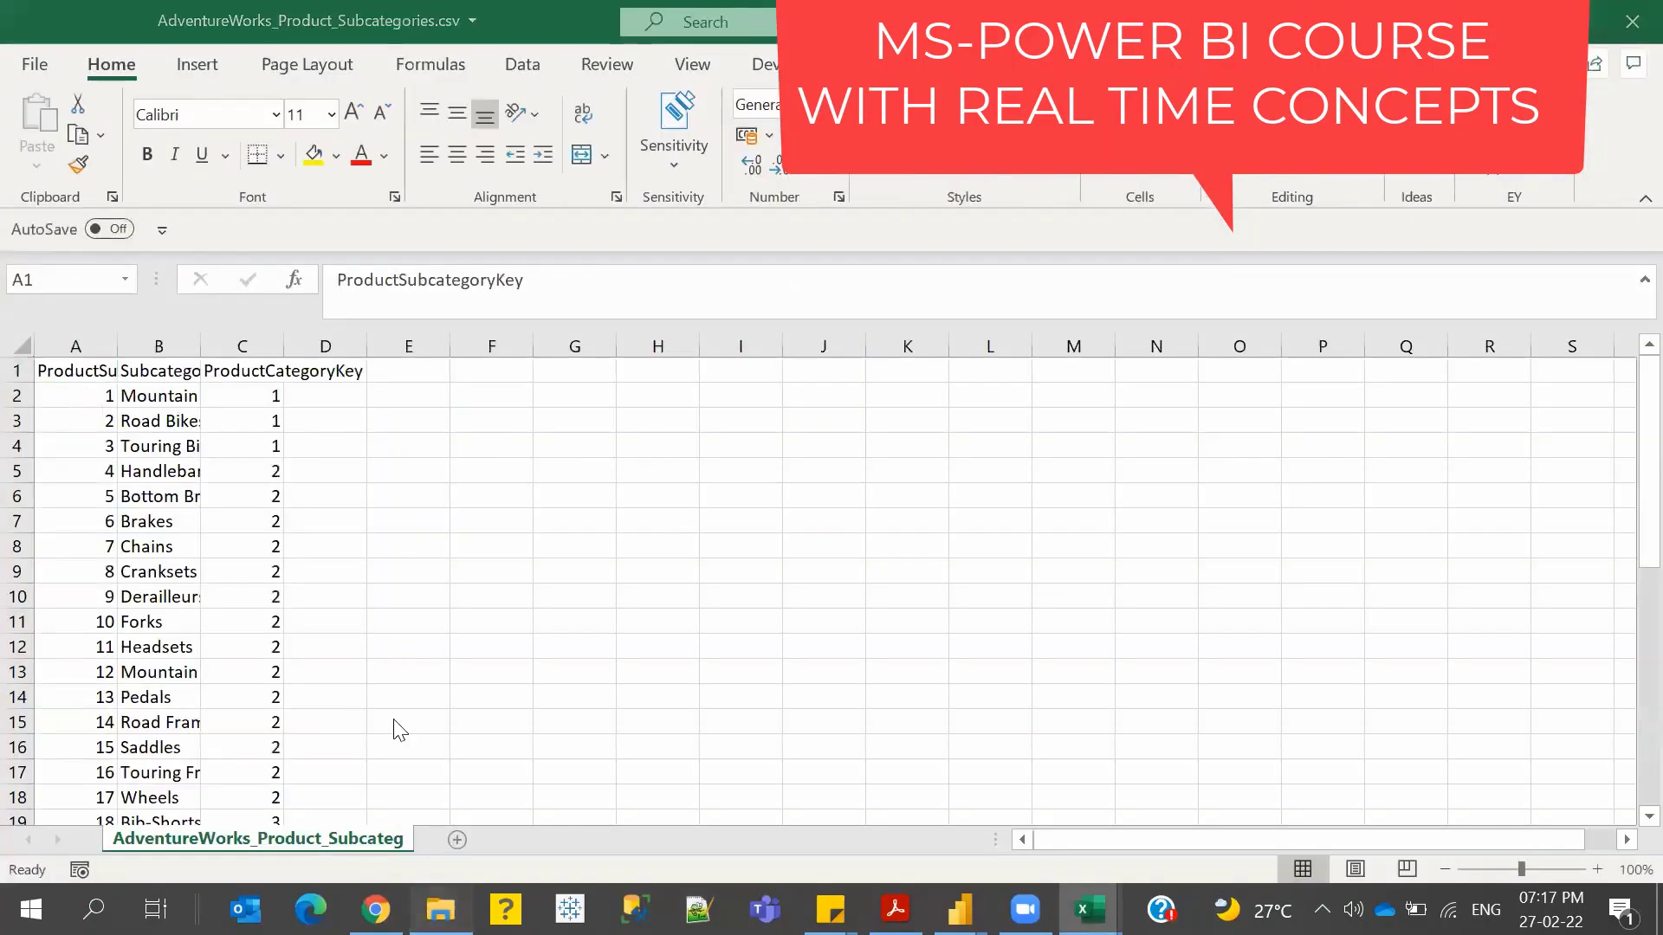
{"action": "key", "text": "alt+Tab"}
{"action": "double_click", "coordinate": [316, 276]}
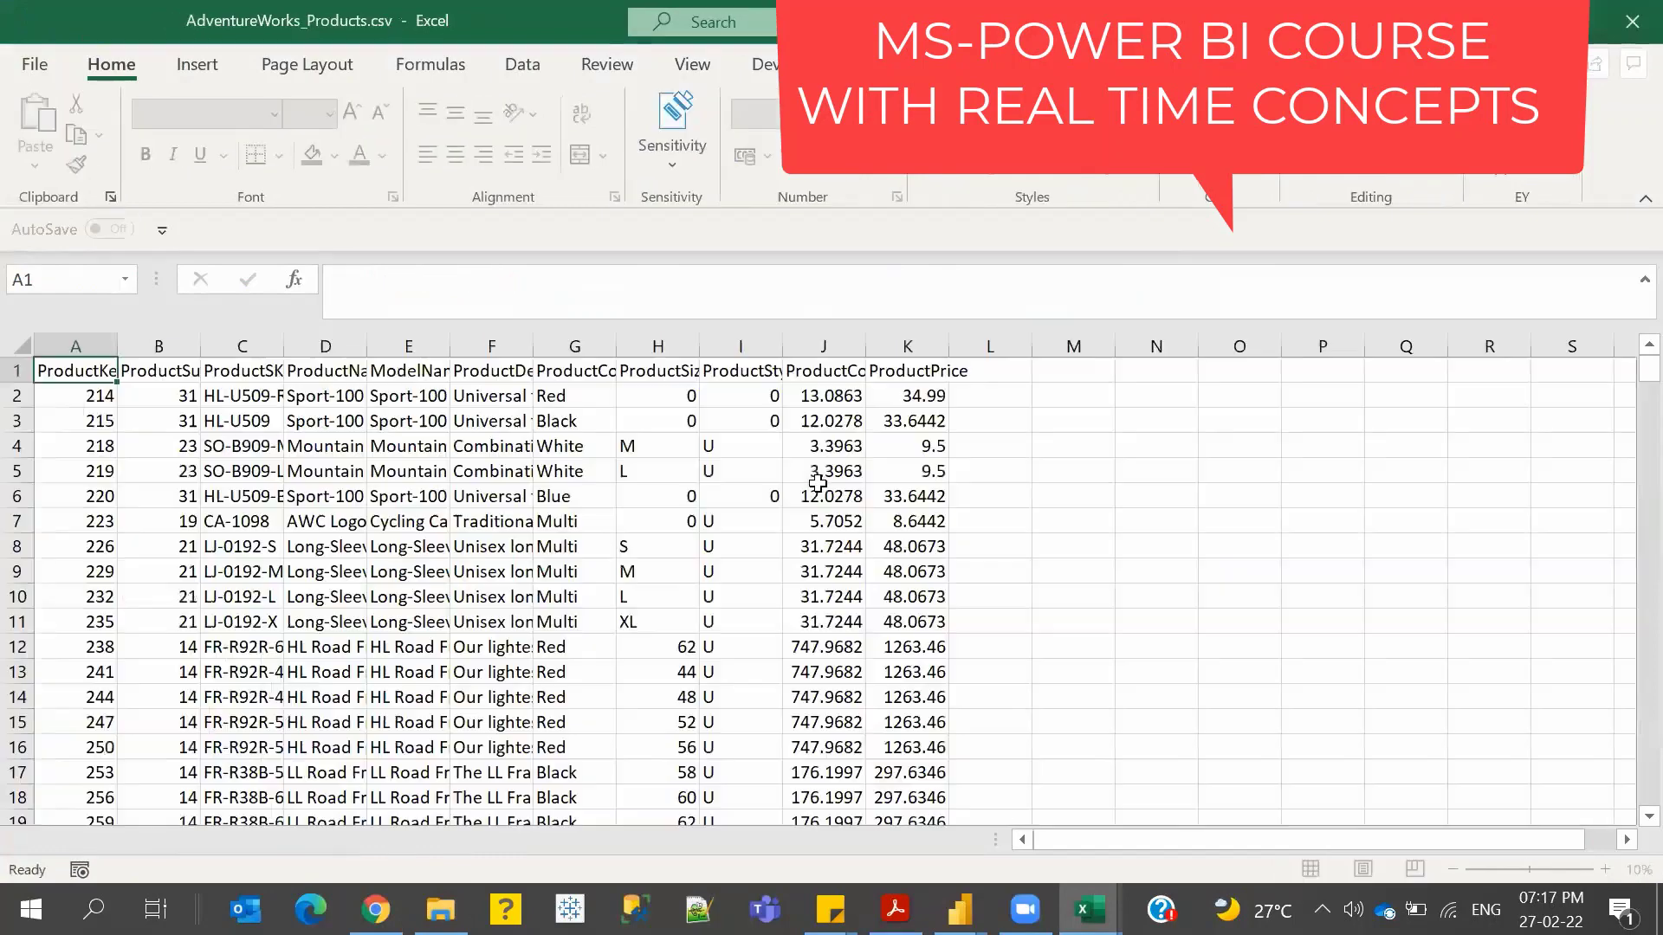
- Autofit the ProductSubcategoryKey column in AdventureWorks_Products.csv and examine its key values
{"action": "left_click", "coordinate": [741, 547]}
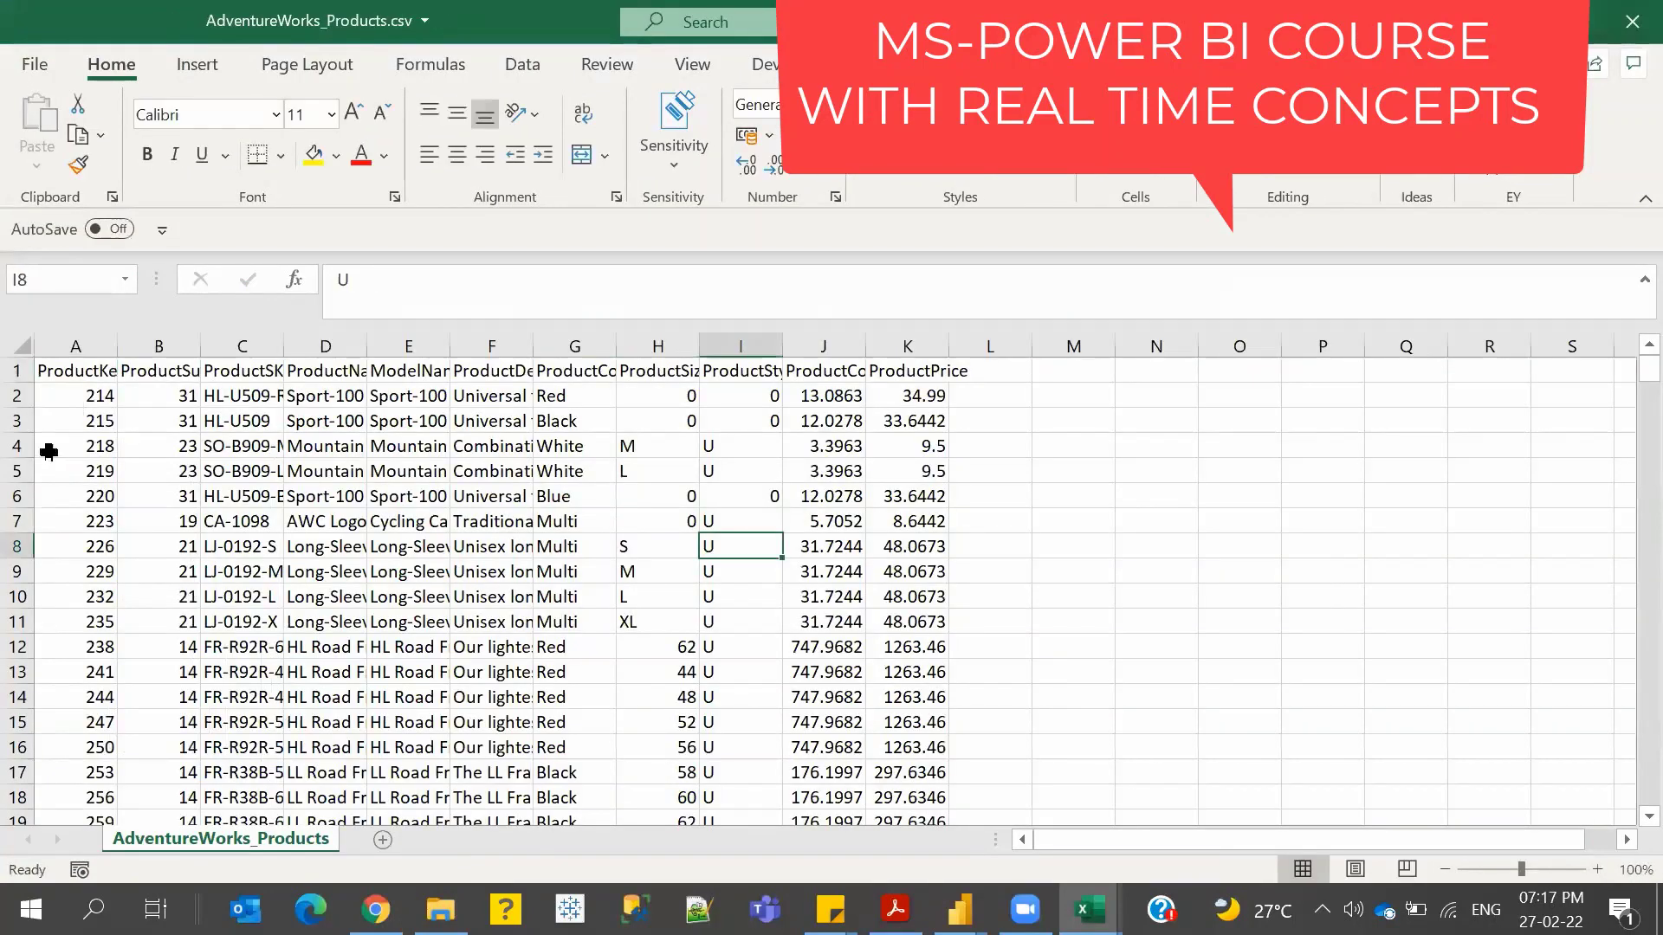
{"action": "left_click", "coordinate": [172, 501]}
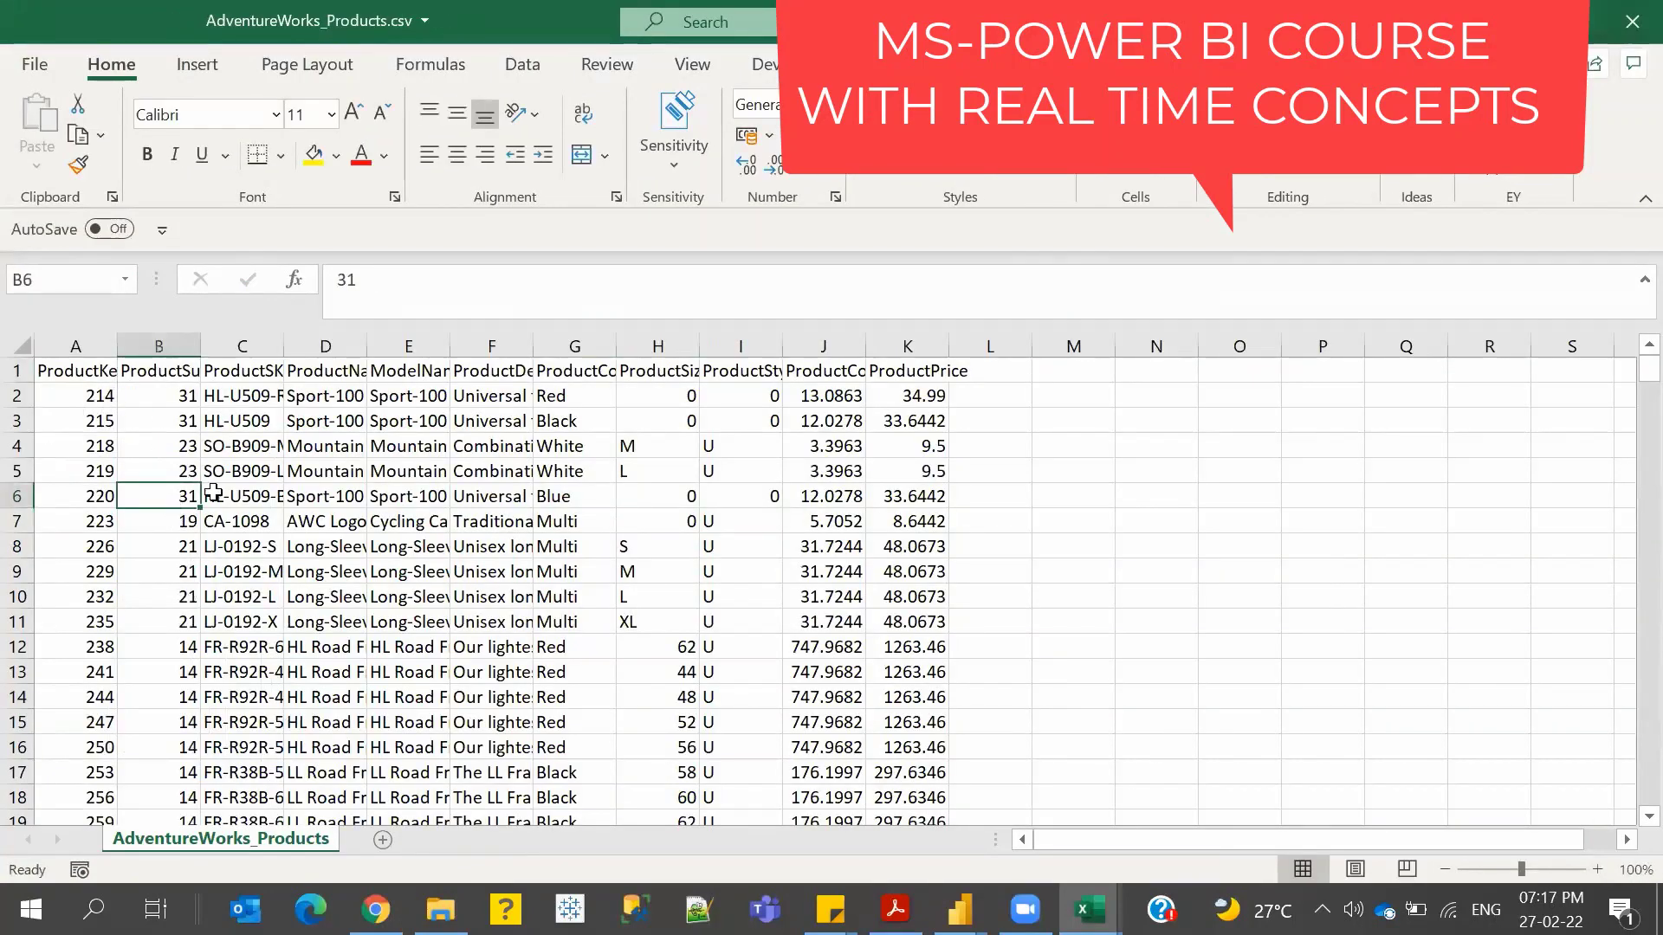
{"action": "double_click", "coordinate": [200, 347]}
{"action": "left_click_drag", "start_coordinate": [375, 401], "coordinate": [357, 701]}
{"action": "left_click", "coordinate": [214, 373]}
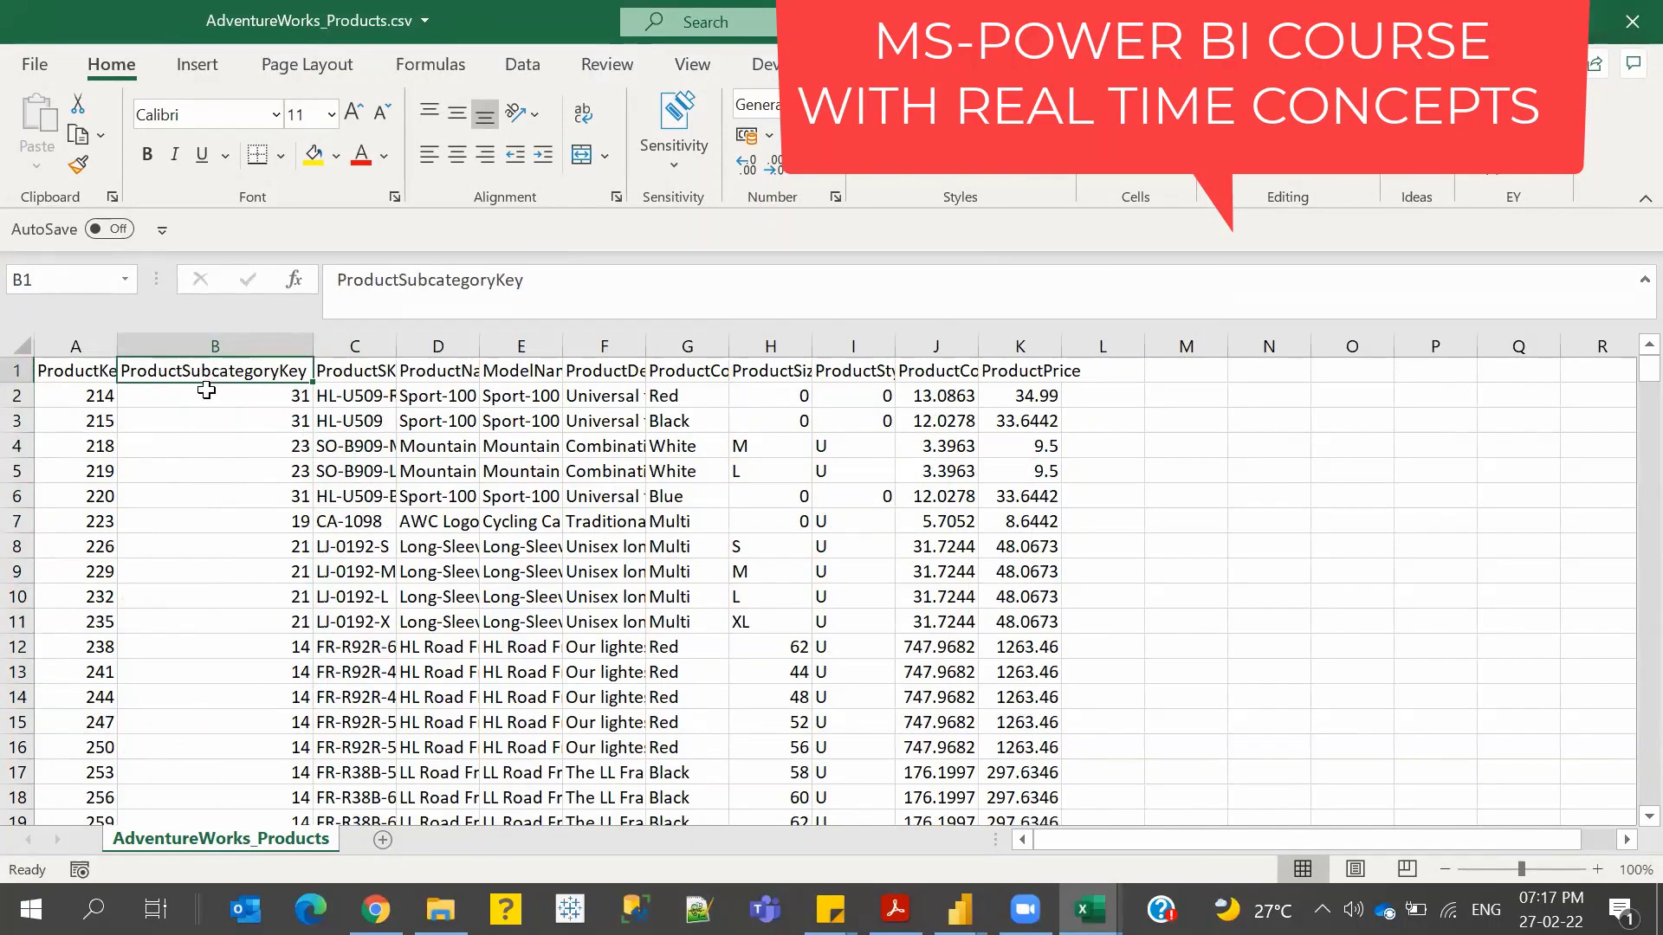
{"action": "left_click_drag", "start_coordinate": [206, 396], "coordinate": [221, 520]}
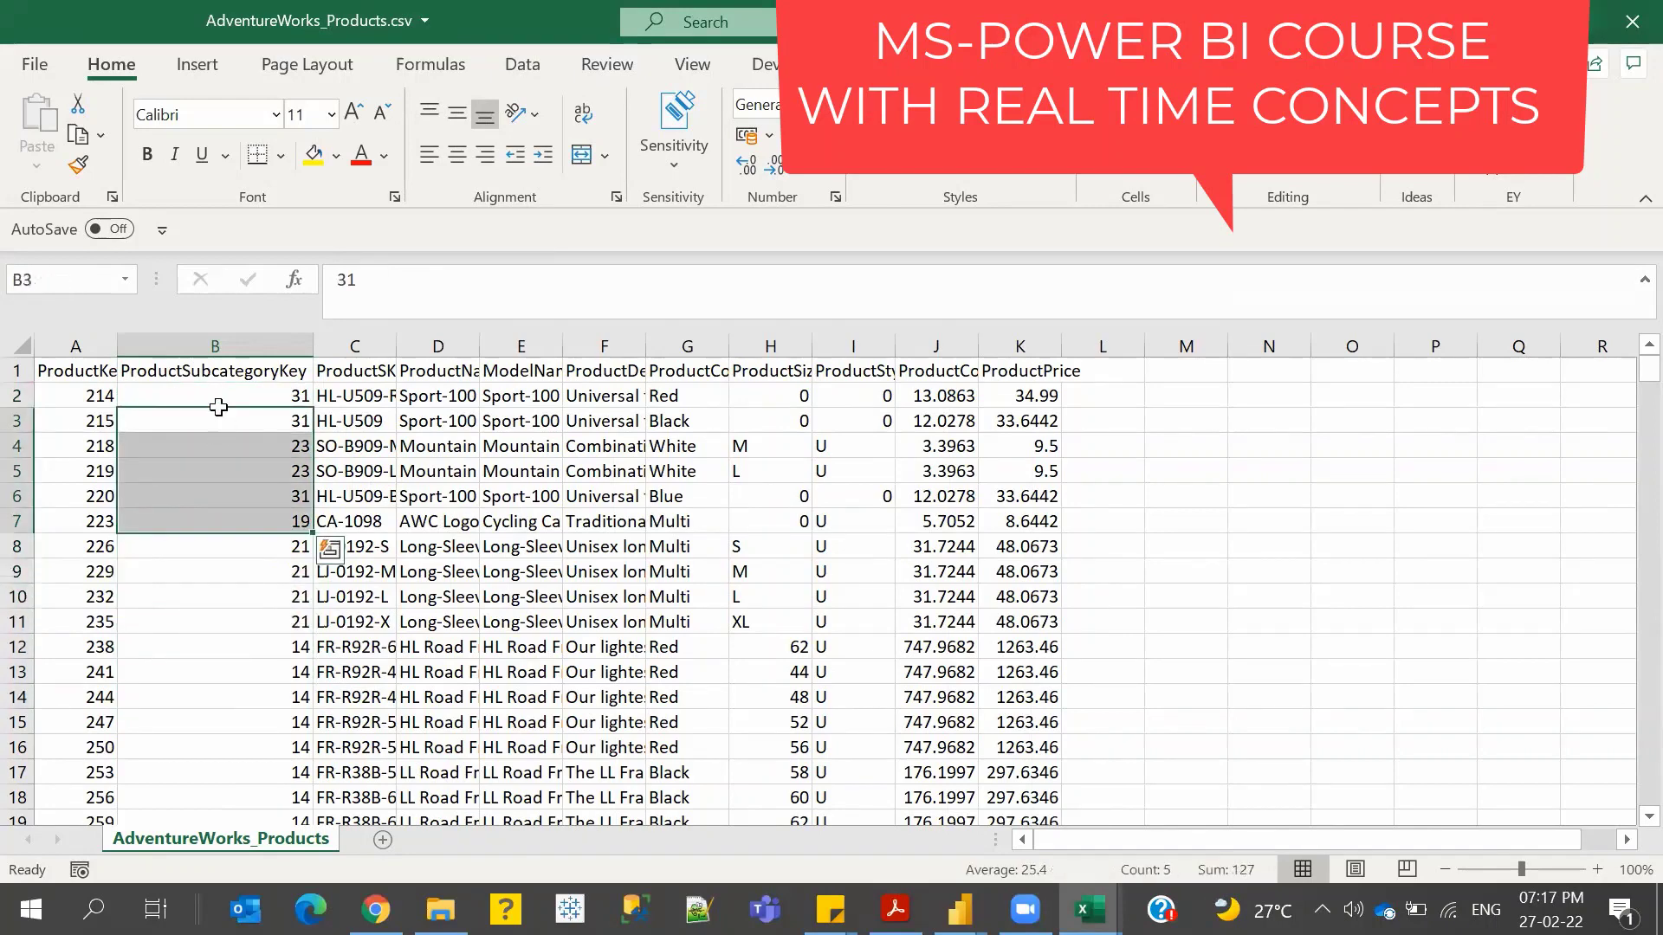
{"action": "left_click", "coordinate": [220, 406]}
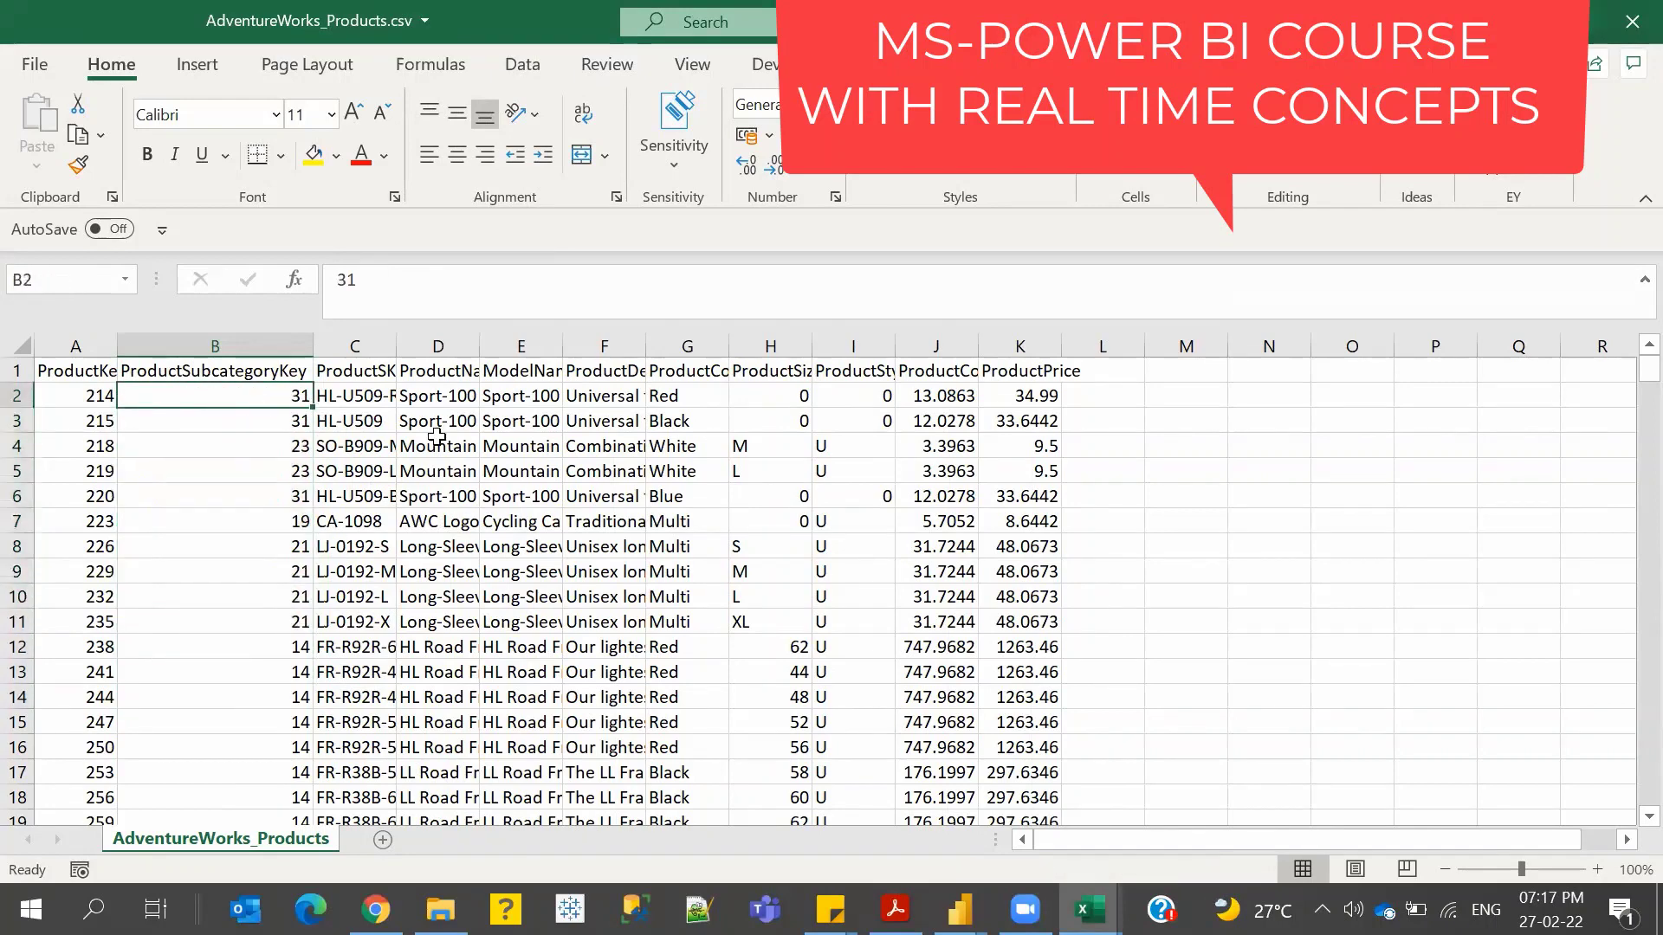
- Switch to AdventureWorks_Product_Subcategories.csv and autofit the SubcategoryName column
{"action": "key", "text": "ctrl+Tab"}
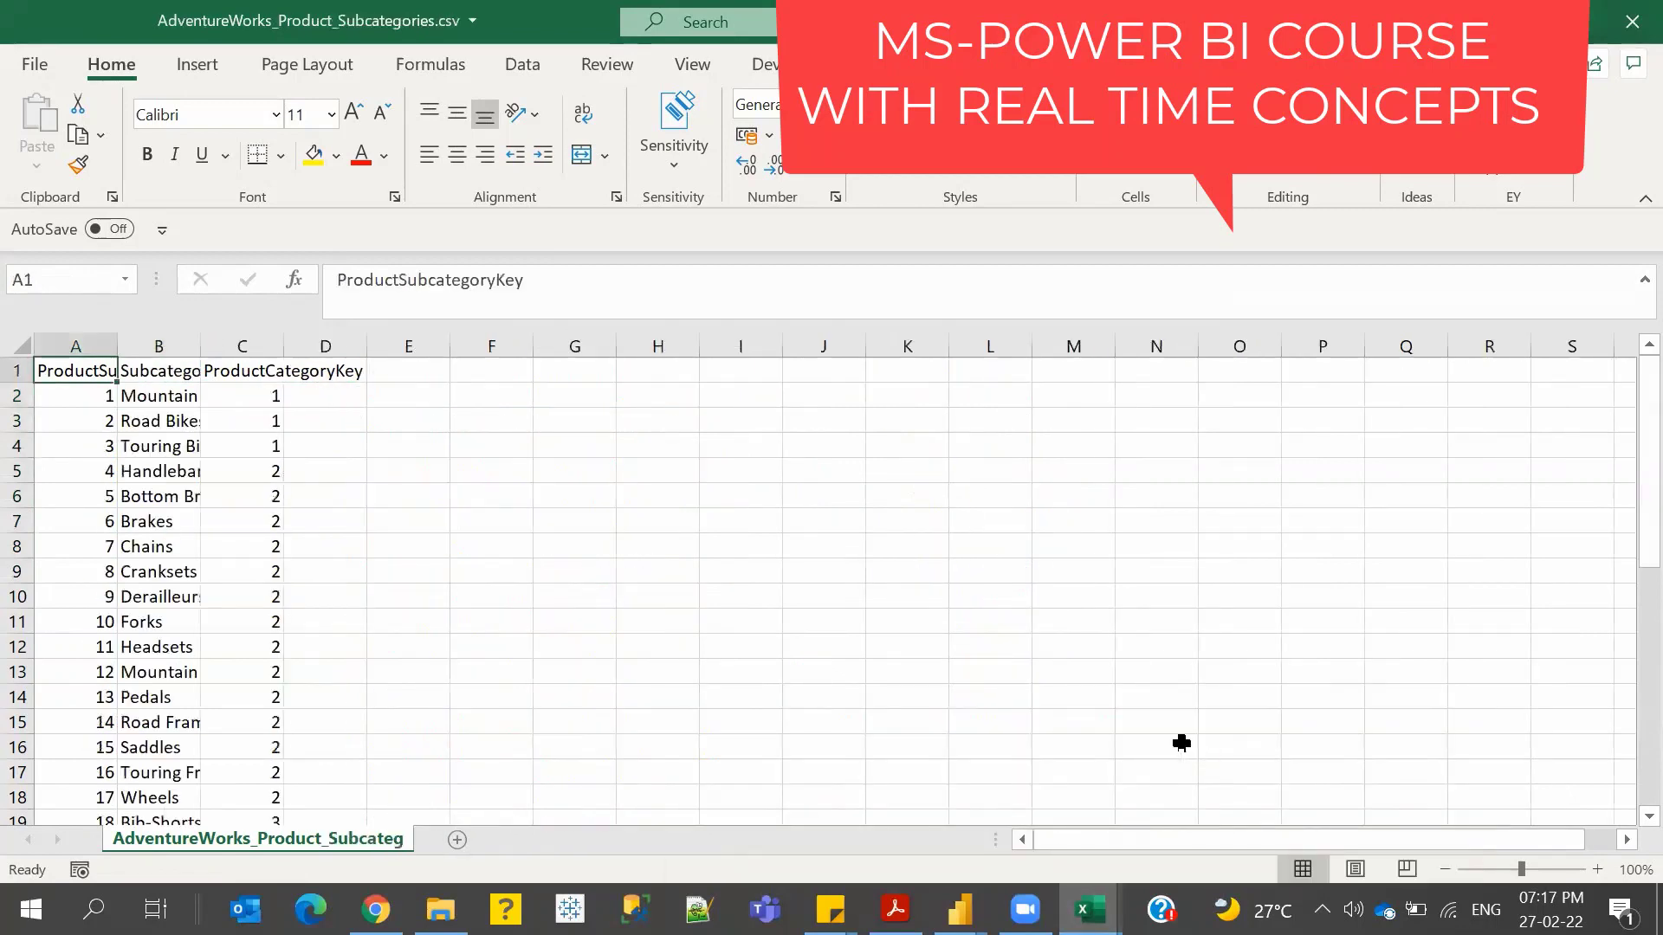
{"action": "left_click", "coordinate": [166, 448]}
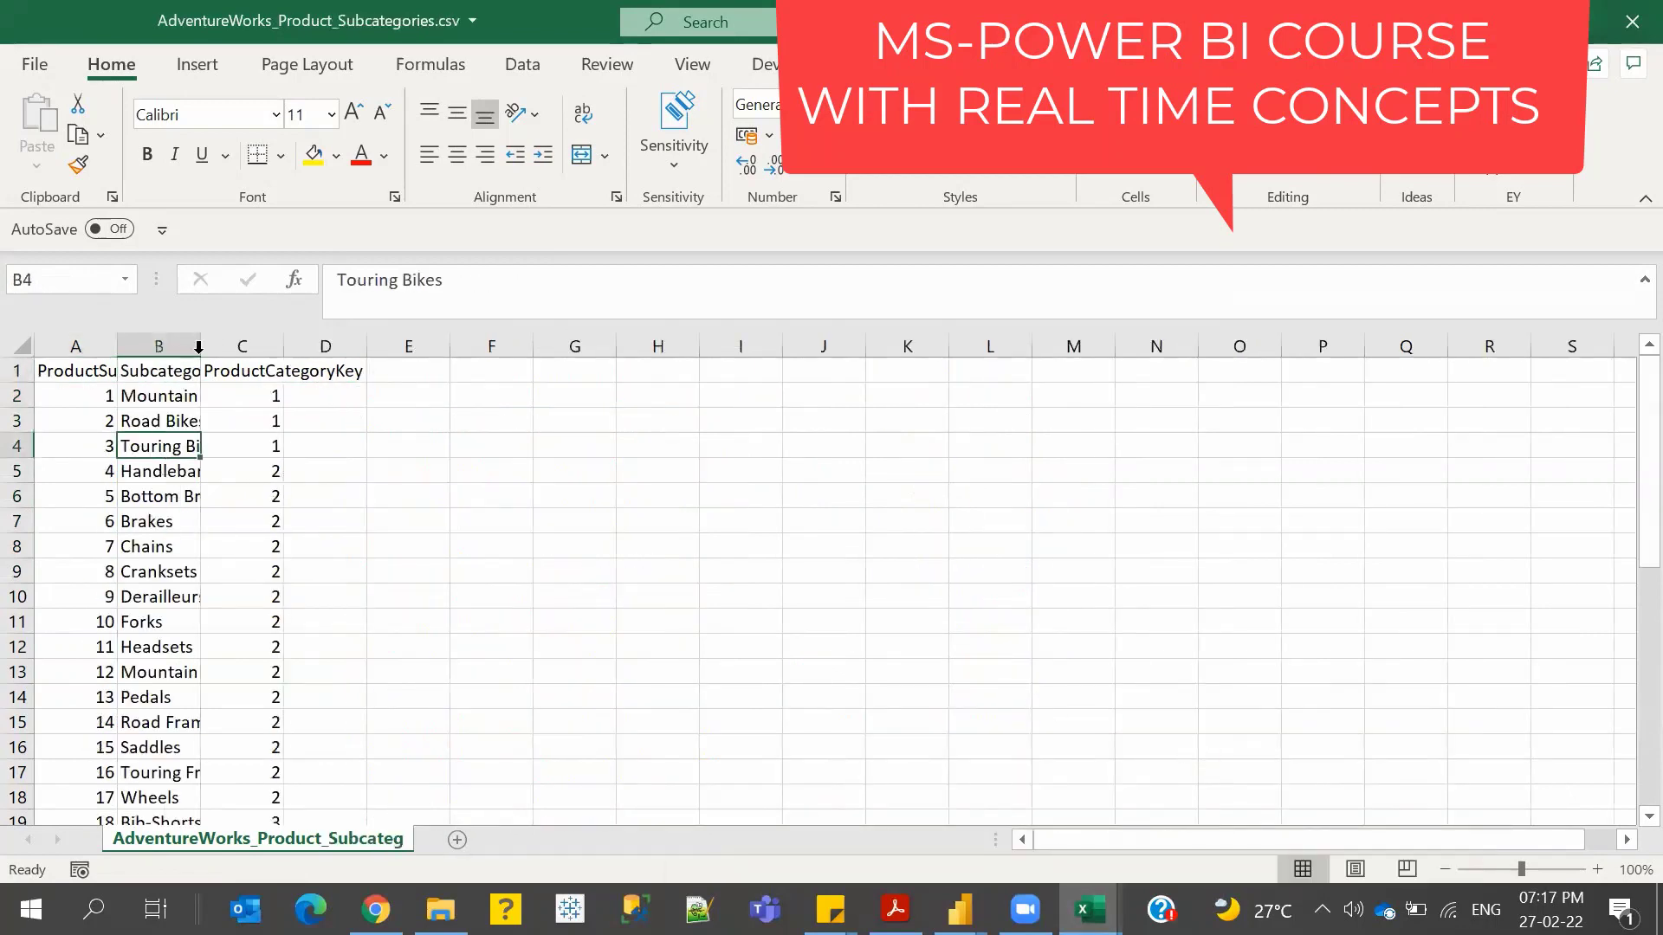
{"action": "double_click", "coordinate": [200, 348]}
{"action": "left_click", "coordinate": [222, 519]}
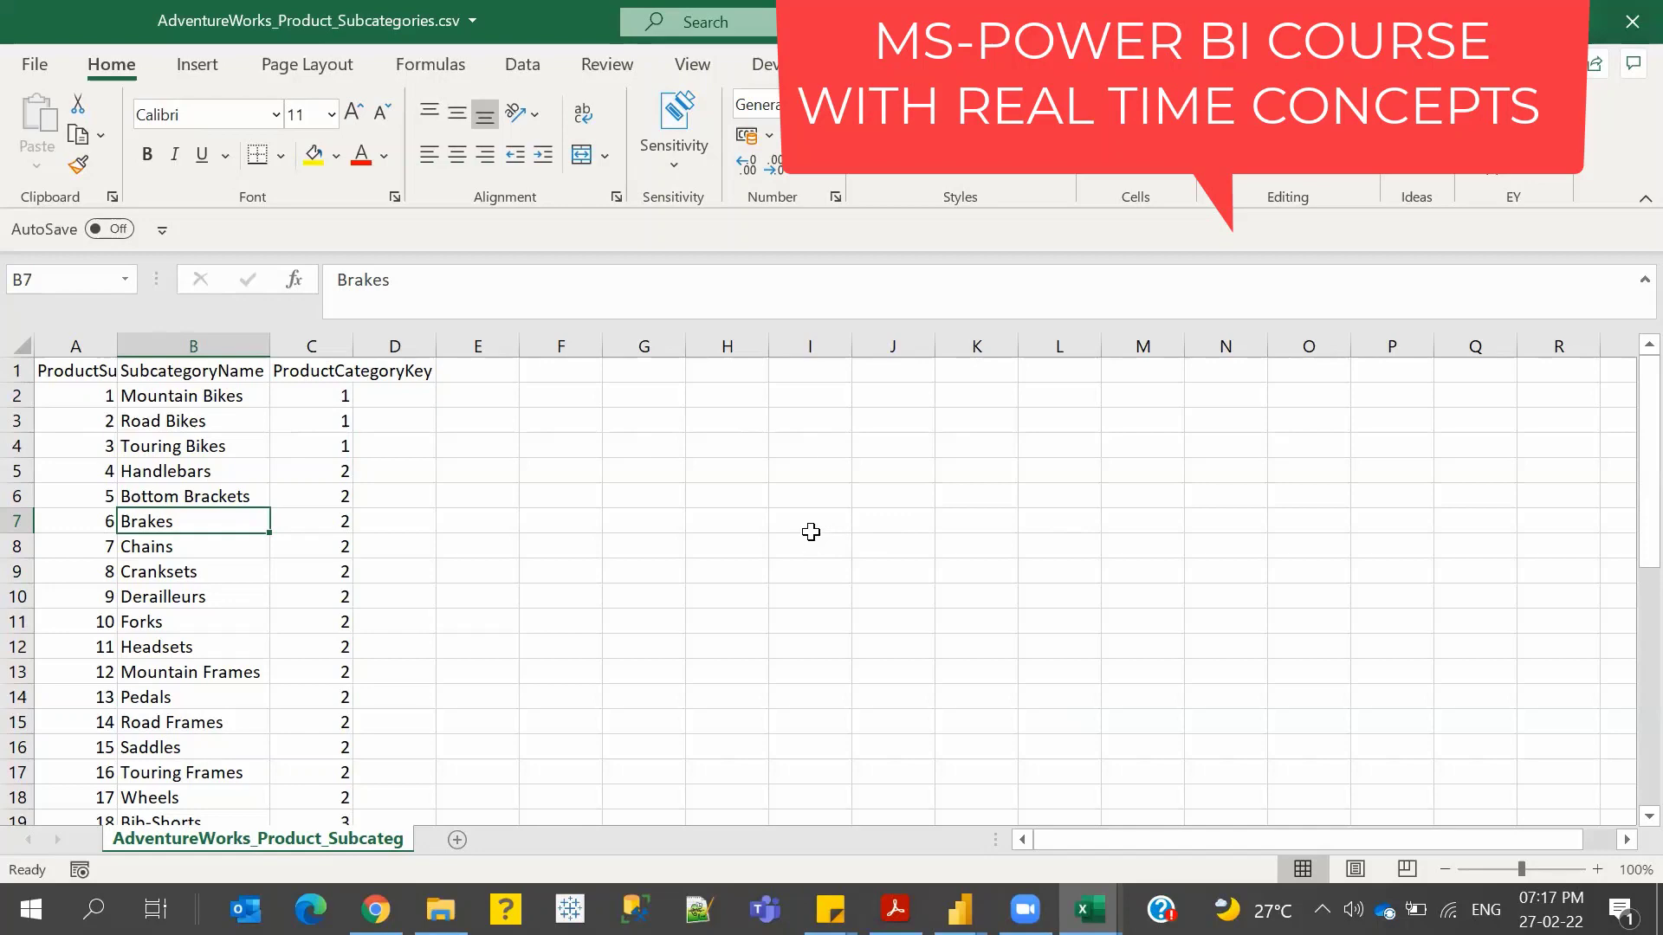
- Switch to AdventureWorks_Products.csv, autofit the ProductSKU column and check it against the ProductSubcategoryKey values
{"action": "mouse_move", "coordinate": [1089, 910]}
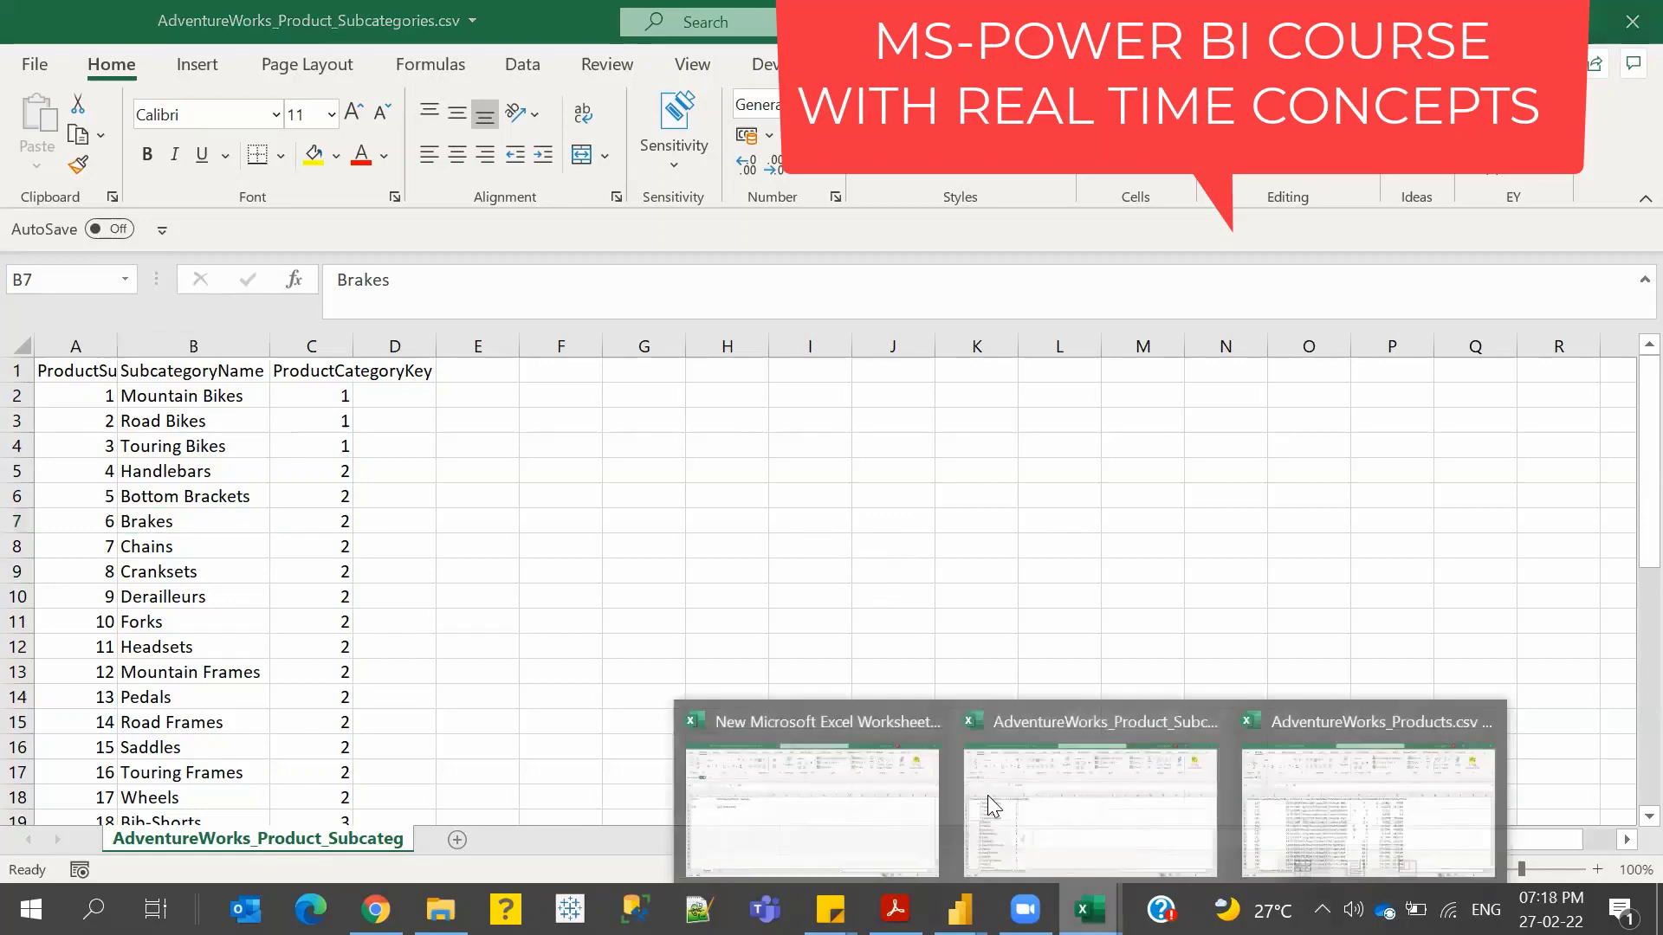
{"action": "left_click", "coordinate": [1330, 810]}
{"action": "left_click", "coordinate": [241, 510]}
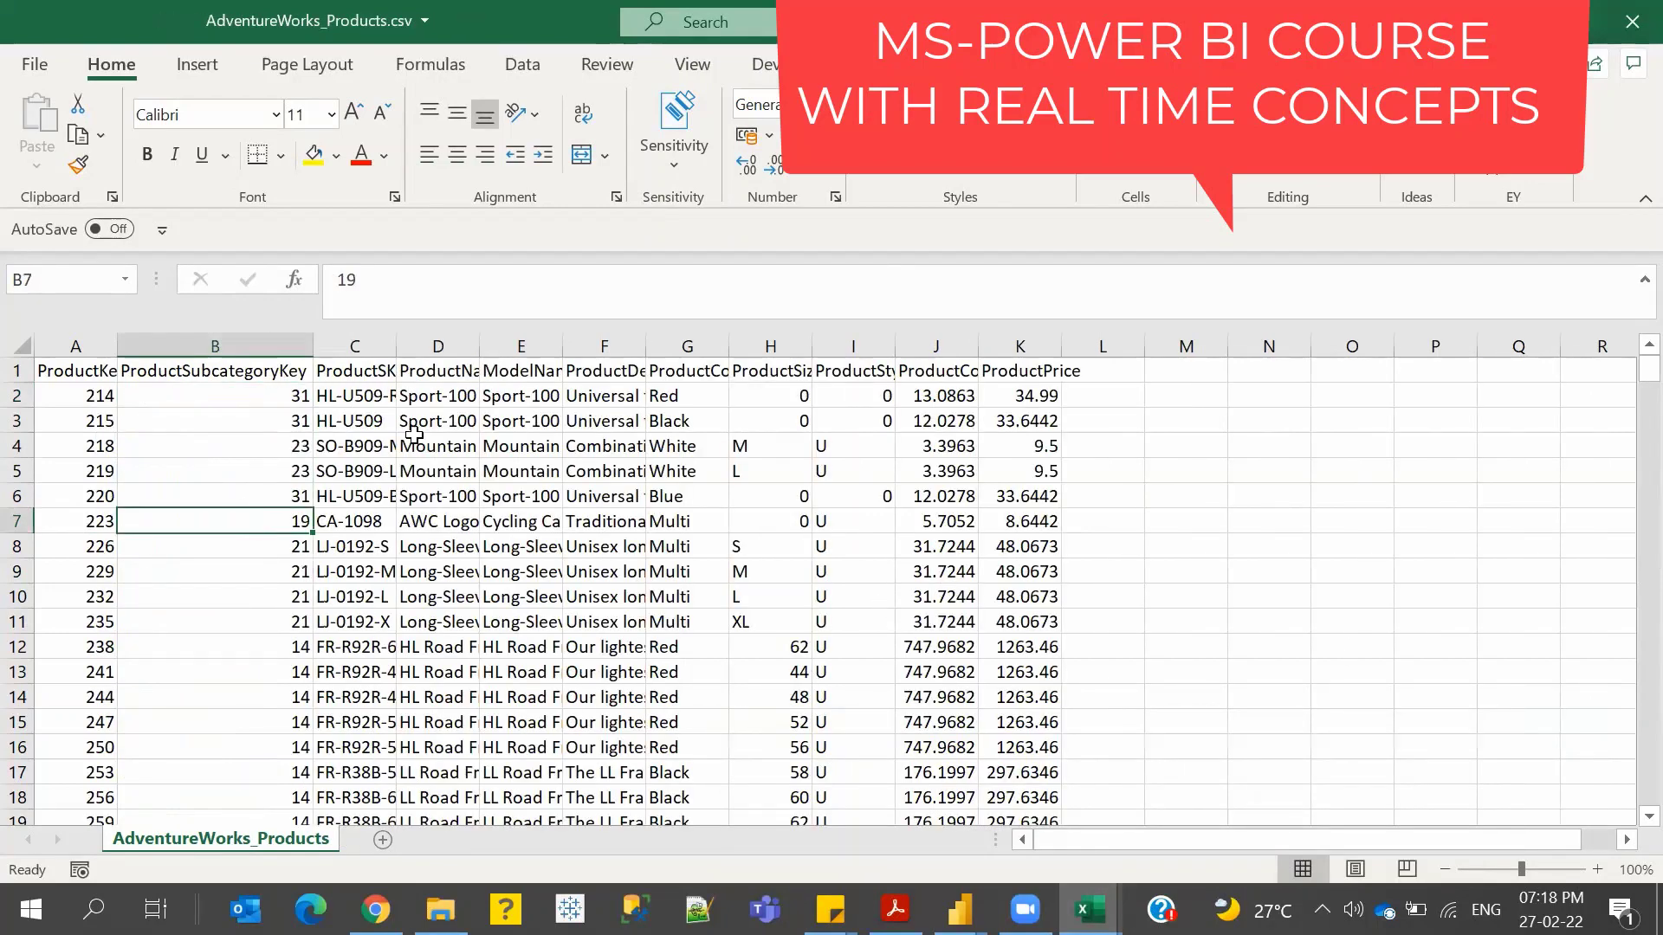
{"action": "left_click", "coordinate": [432, 445]}
{"action": "left_click", "coordinate": [388, 374]}
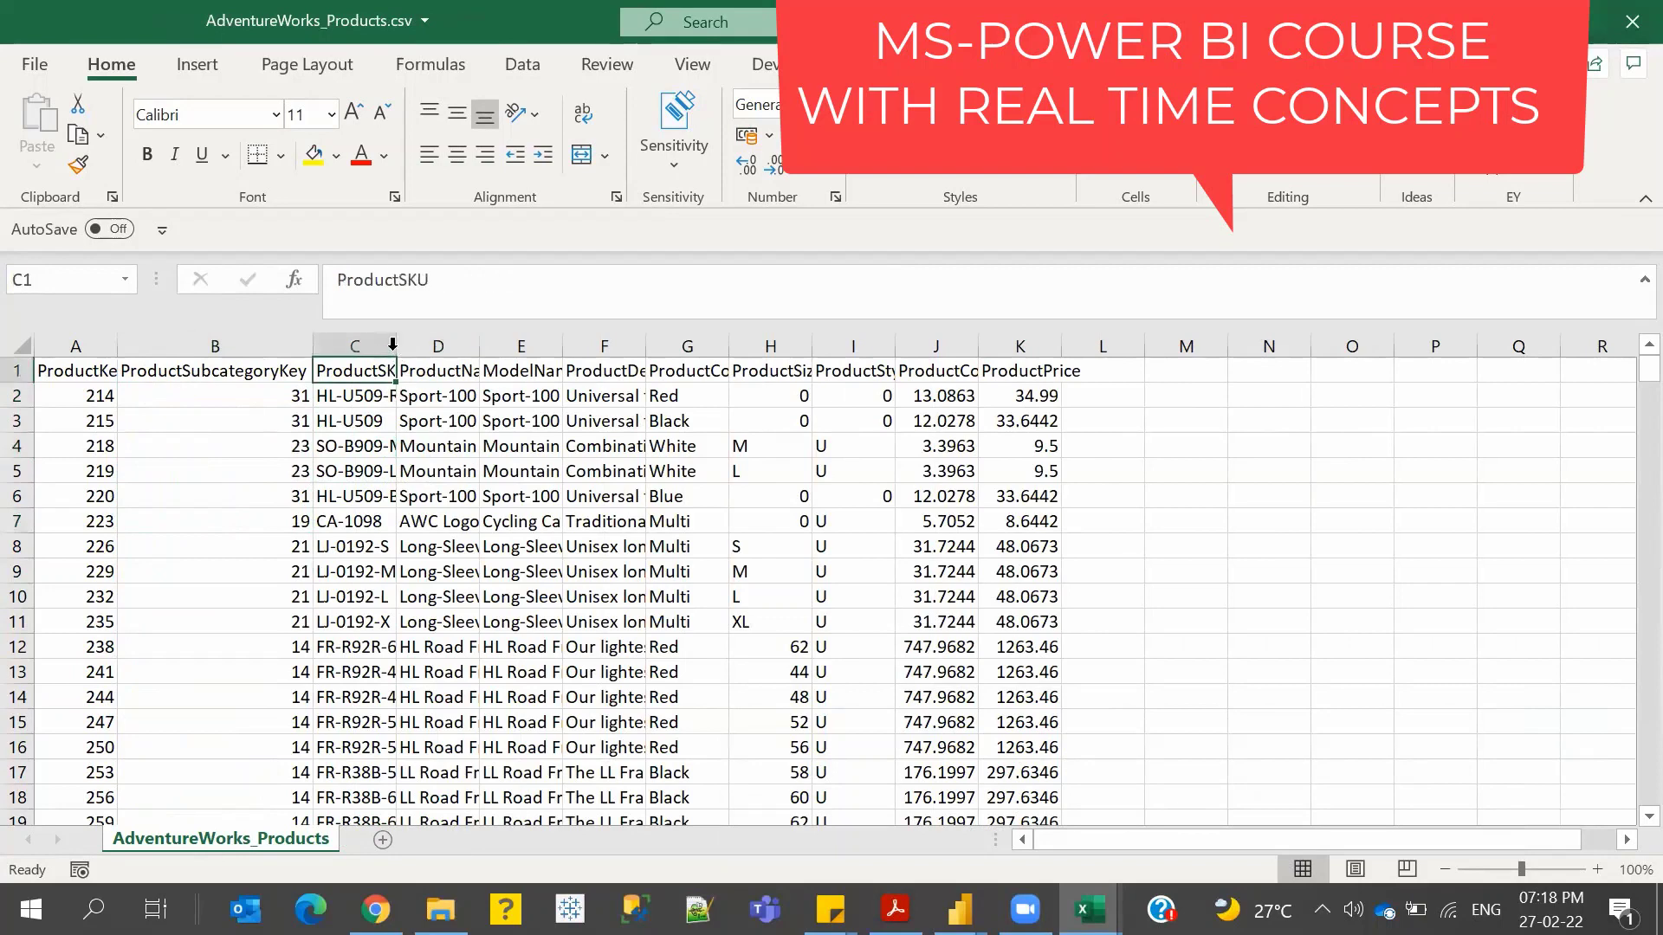
{"action": "double_click", "coordinate": [393, 350]}
{"action": "left_click", "coordinate": [381, 490]}
{"action": "left_click", "coordinate": [213, 420]}
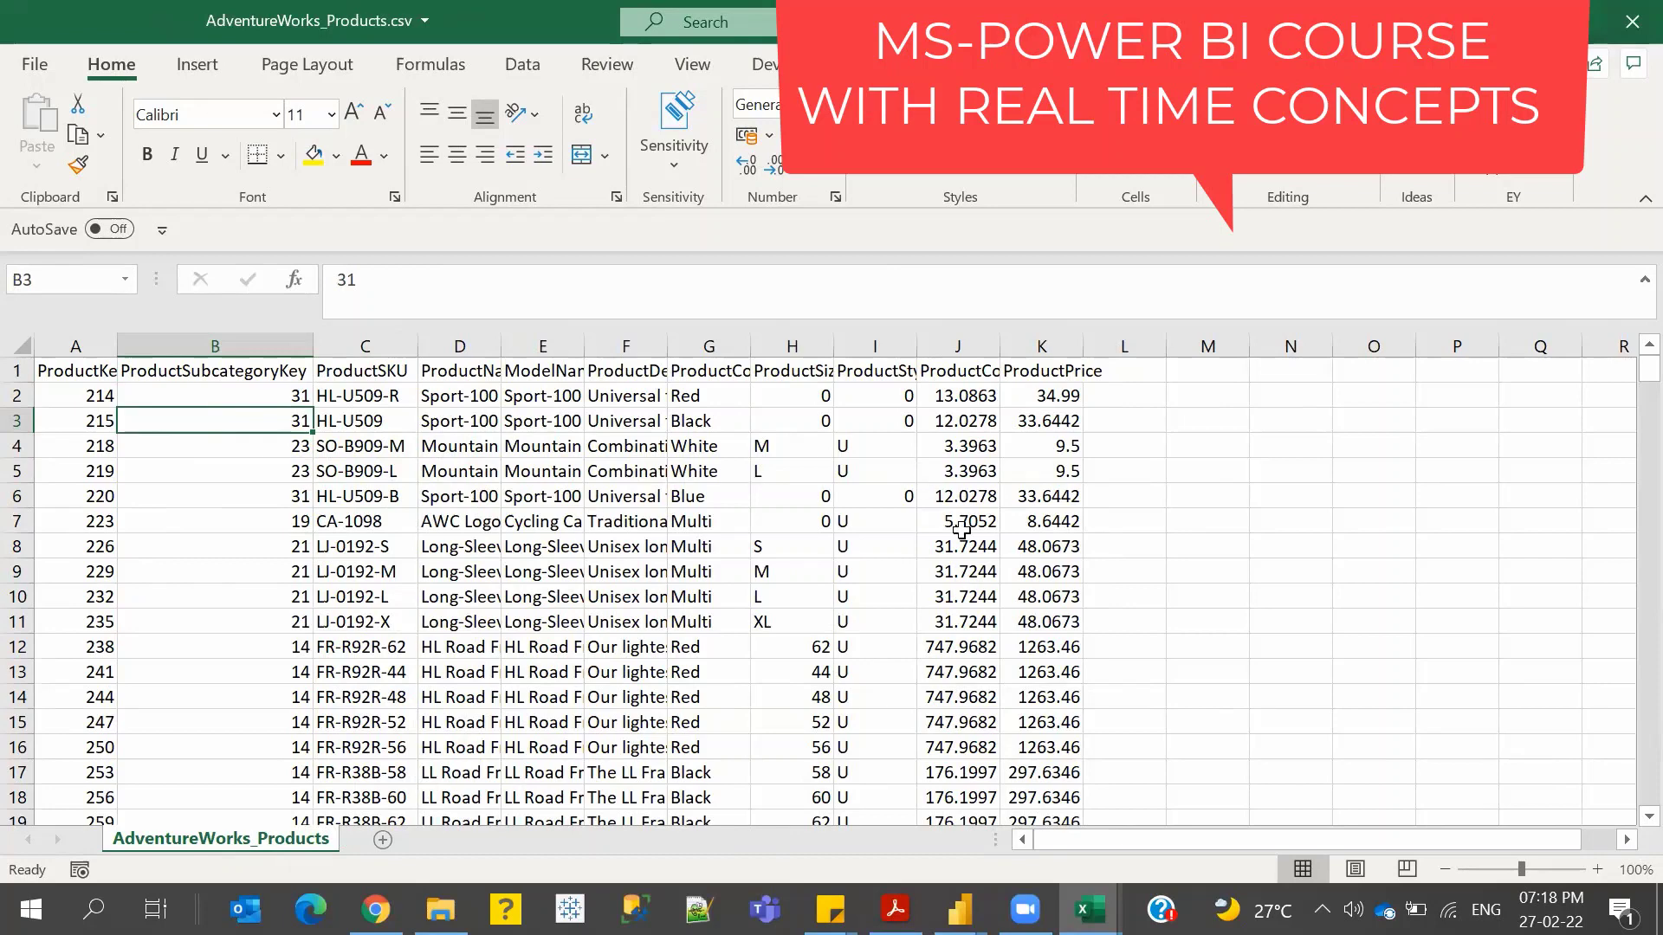
- Switch to Power Query Editor and review the columns of AdventureWorks_Products, including ProductSubcategoryKey
{"action": "left_click", "coordinate": [961, 910]}
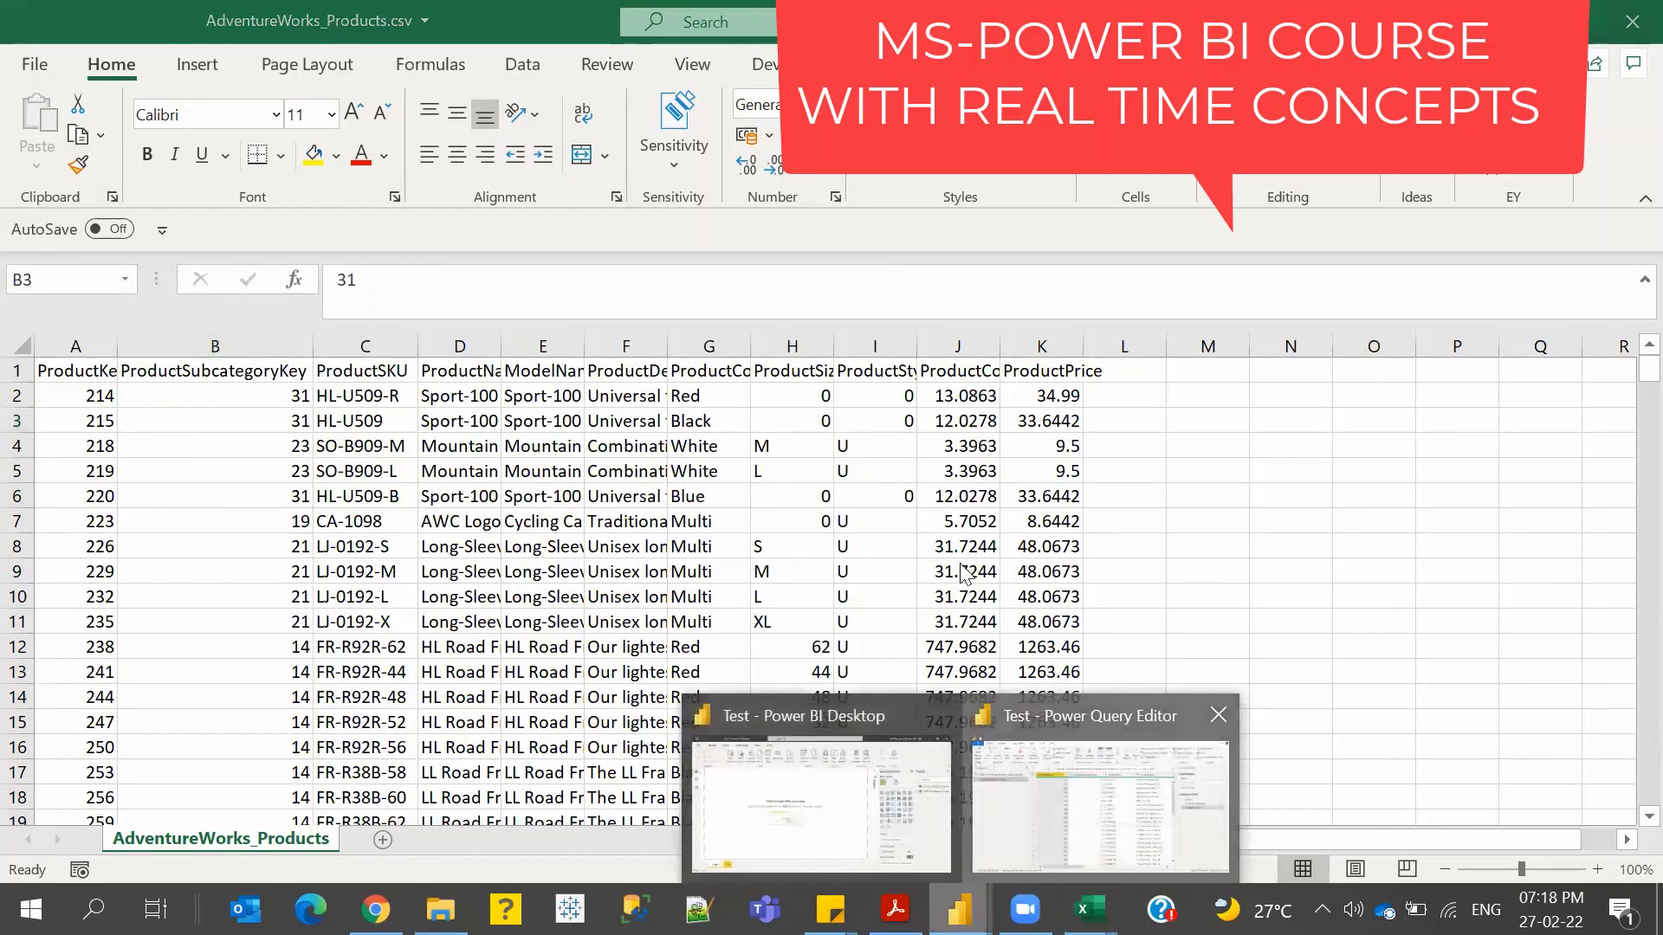
{"action": "left_click", "coordinate": [1065, 784]}
{"action": "left_click", "coordinate": [744, 254]}
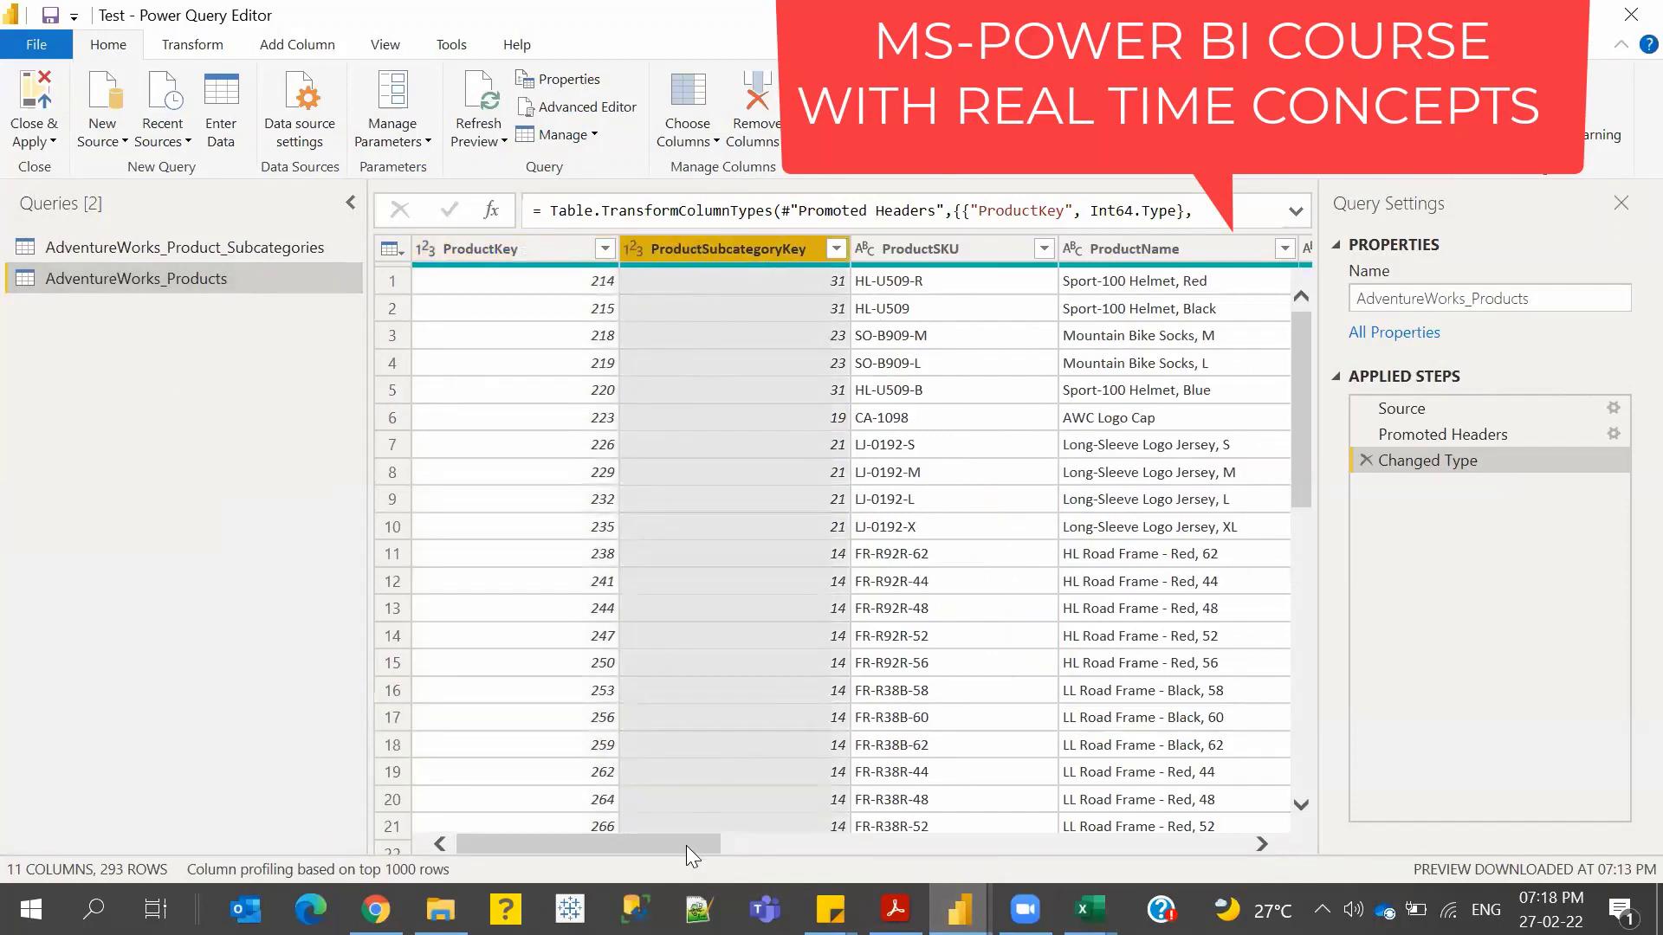
{"action": "left_click_drag", "start_coordinate": [686, 846], "coordinate": [1378, 855]}
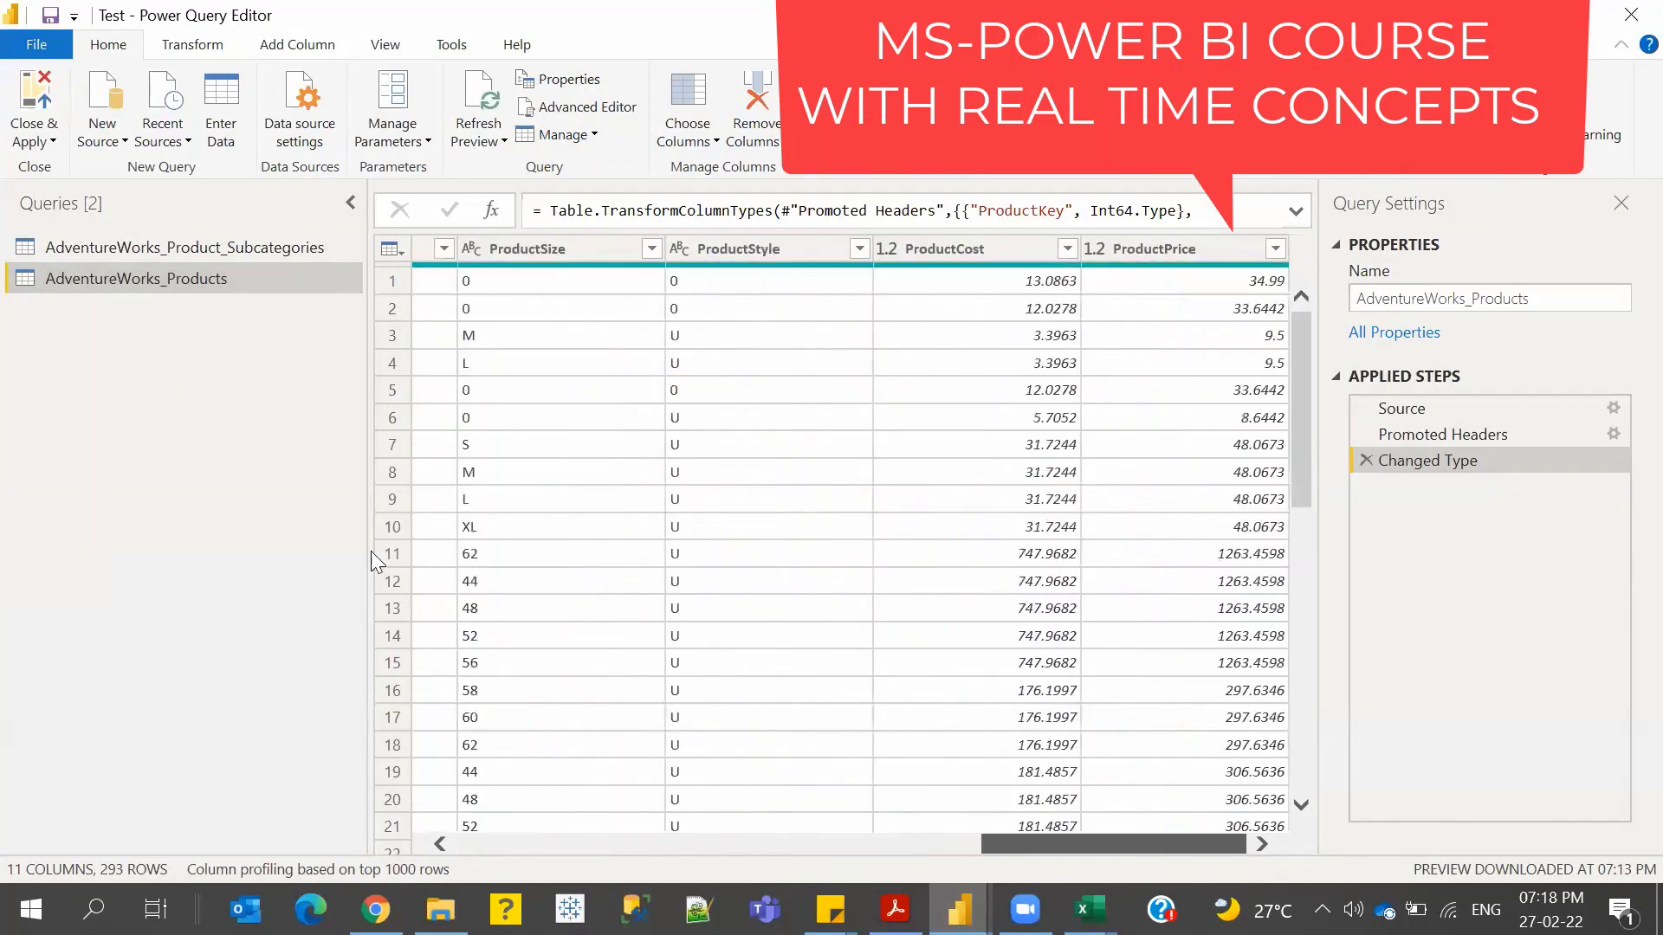
{"action": "scroll", "coordinate": [760, 519], "scroll_direction": "left", "scroll_amount": 10}
{"action": "left_click", "coordinate": [759, 253]}
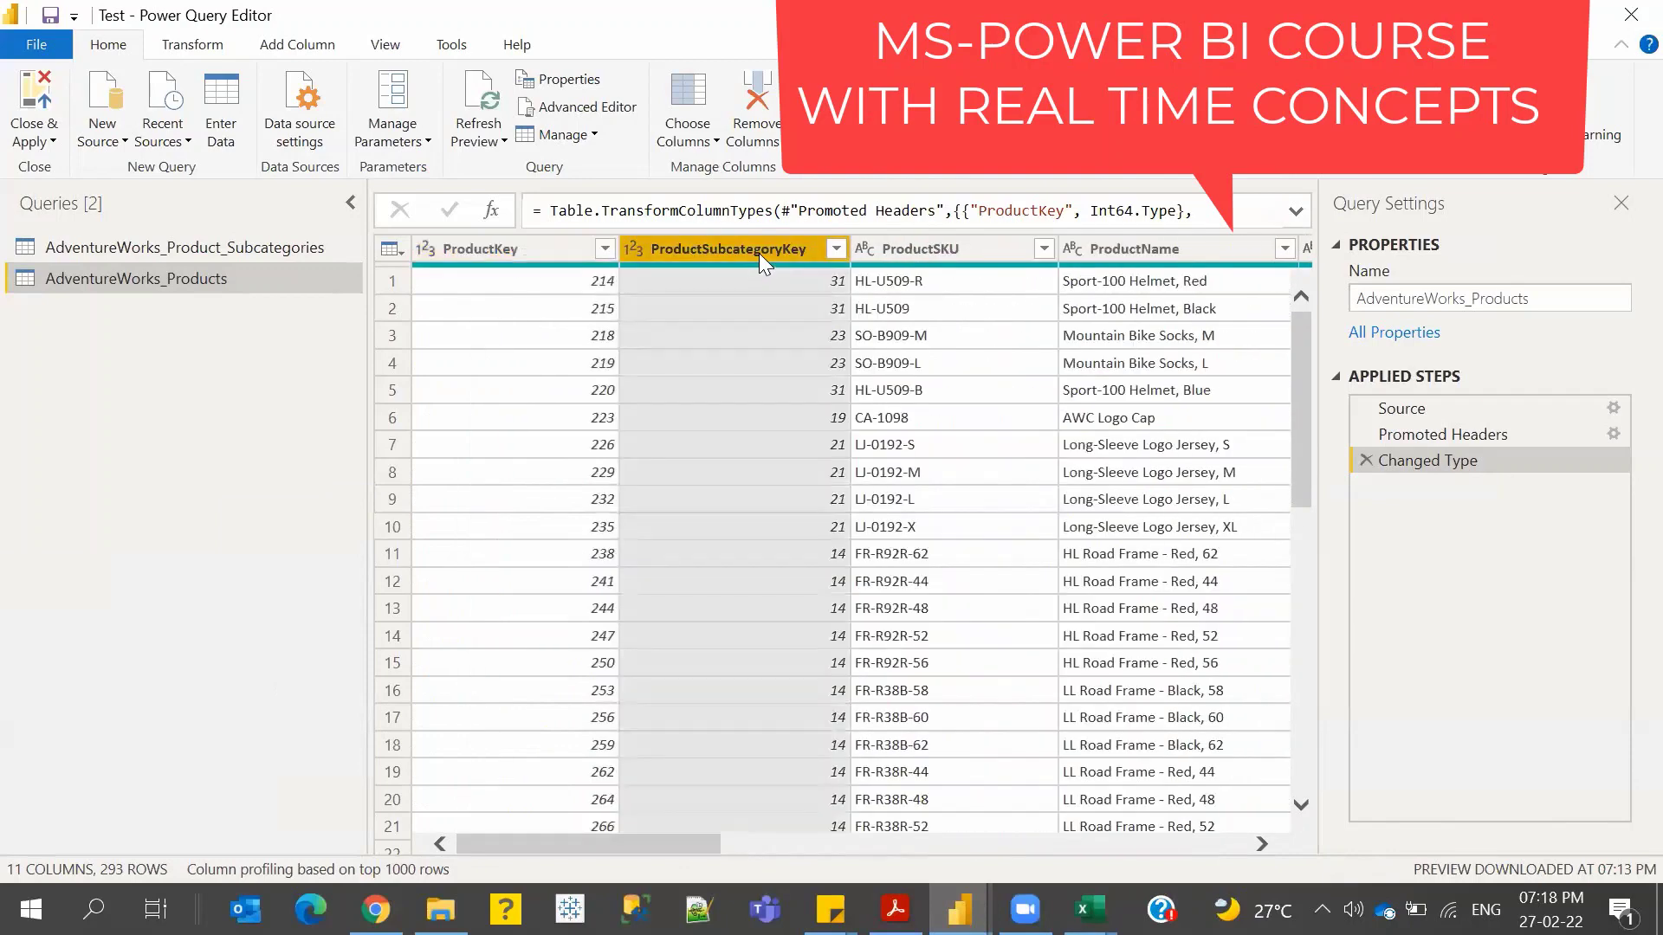
- Switch to AdventureWorks_Product_Subcategories.csv in Excel and examine the SubcategoryName column
{"action": "left_click", "coordinate": [1089, 910]}
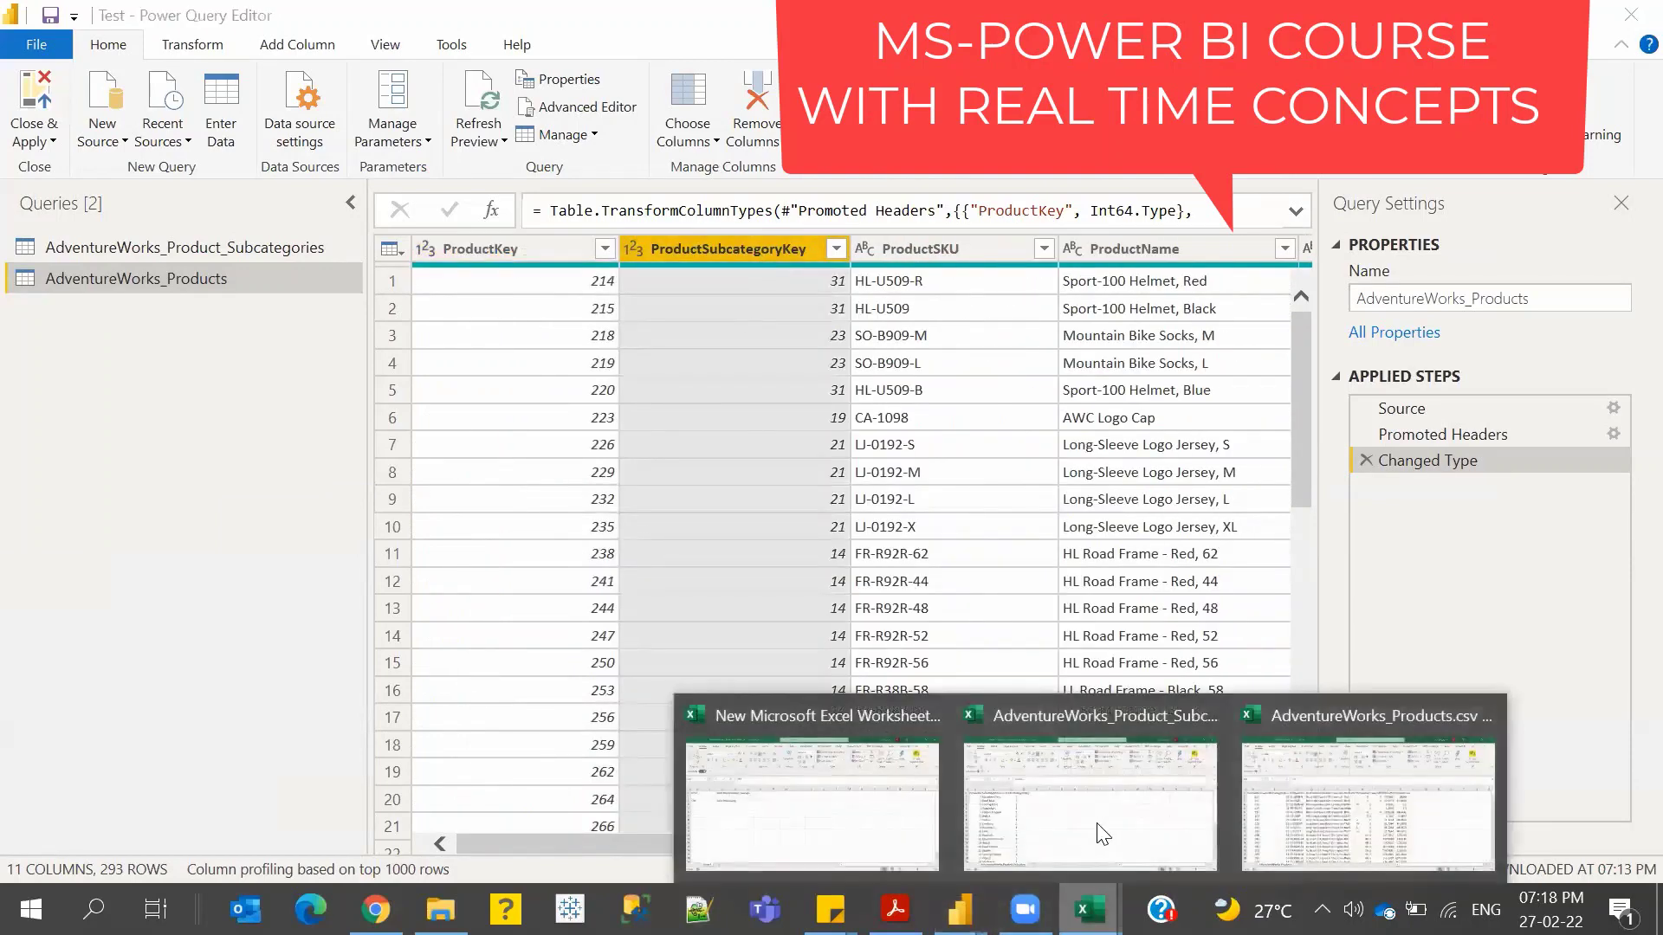
{"action": "left_click", "coordinate": [1103, 834]}
{"action": "left_click", "coordinate": [243, 422]}
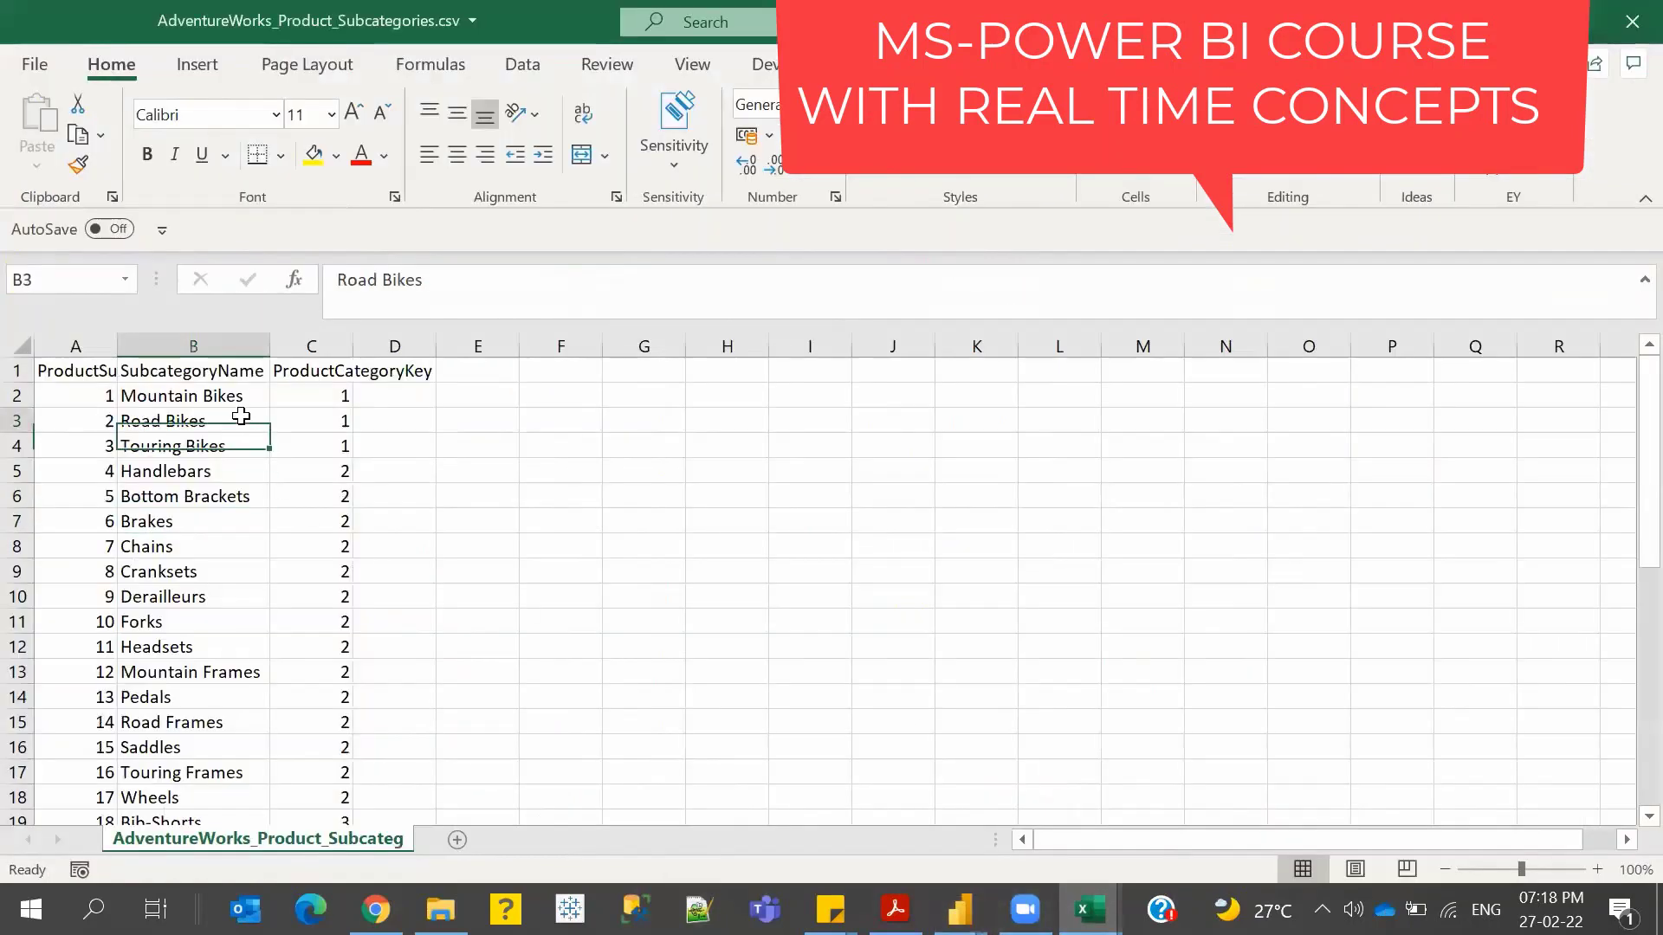
{"action": "left_click", "coordinate": [219, 365]}
- Return to Power Query Editor and examine the ProductCost and ProductPrice columns and the commands for adding columns
{"action": "mouse_move", "coordinate": [960, 909]}
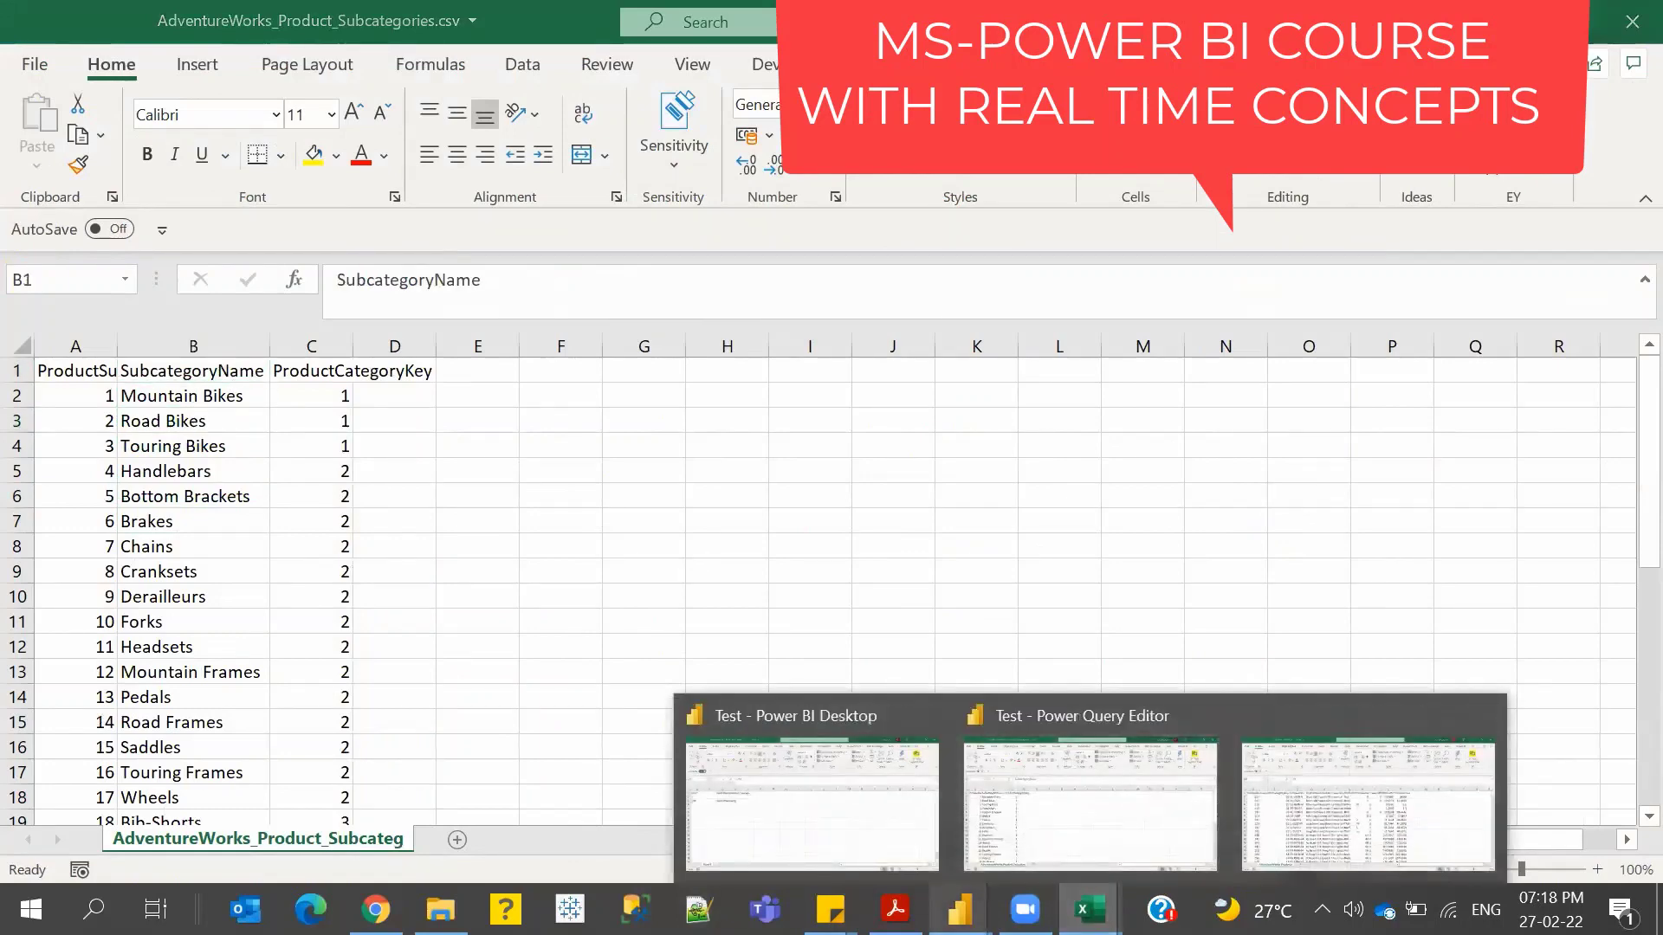
{"action": "left_click", "coordinate": [1002, 832]}
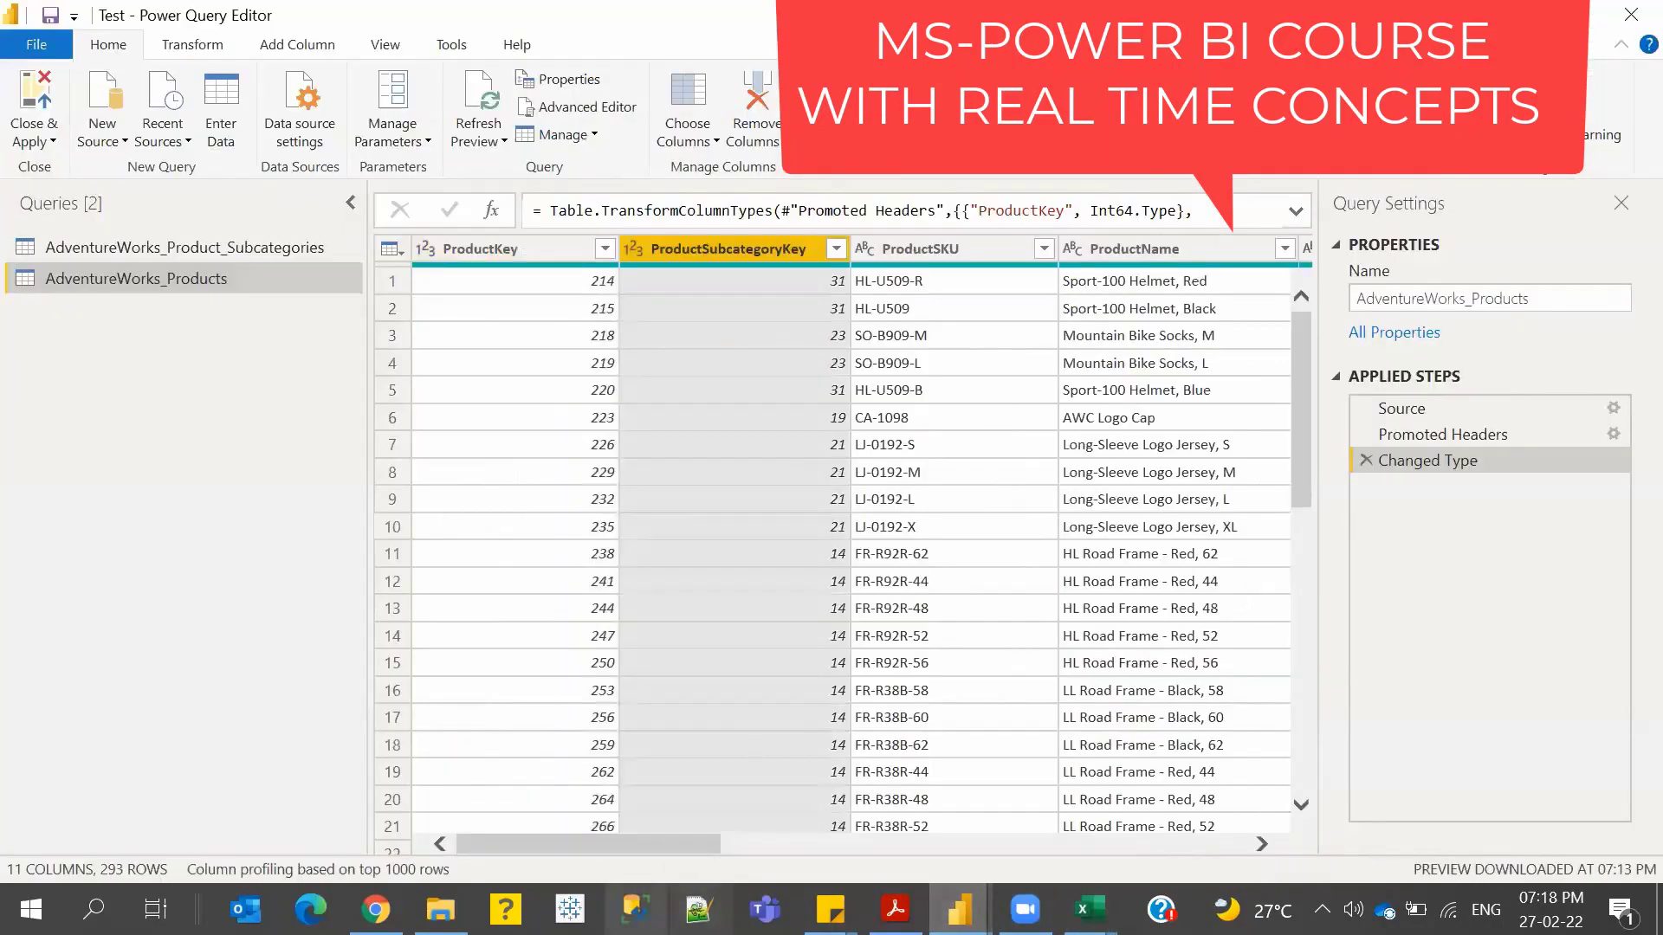
{"action": "left_click_drag", "start_coordinate": [632, 837], "coordinate": [1239, 848]}
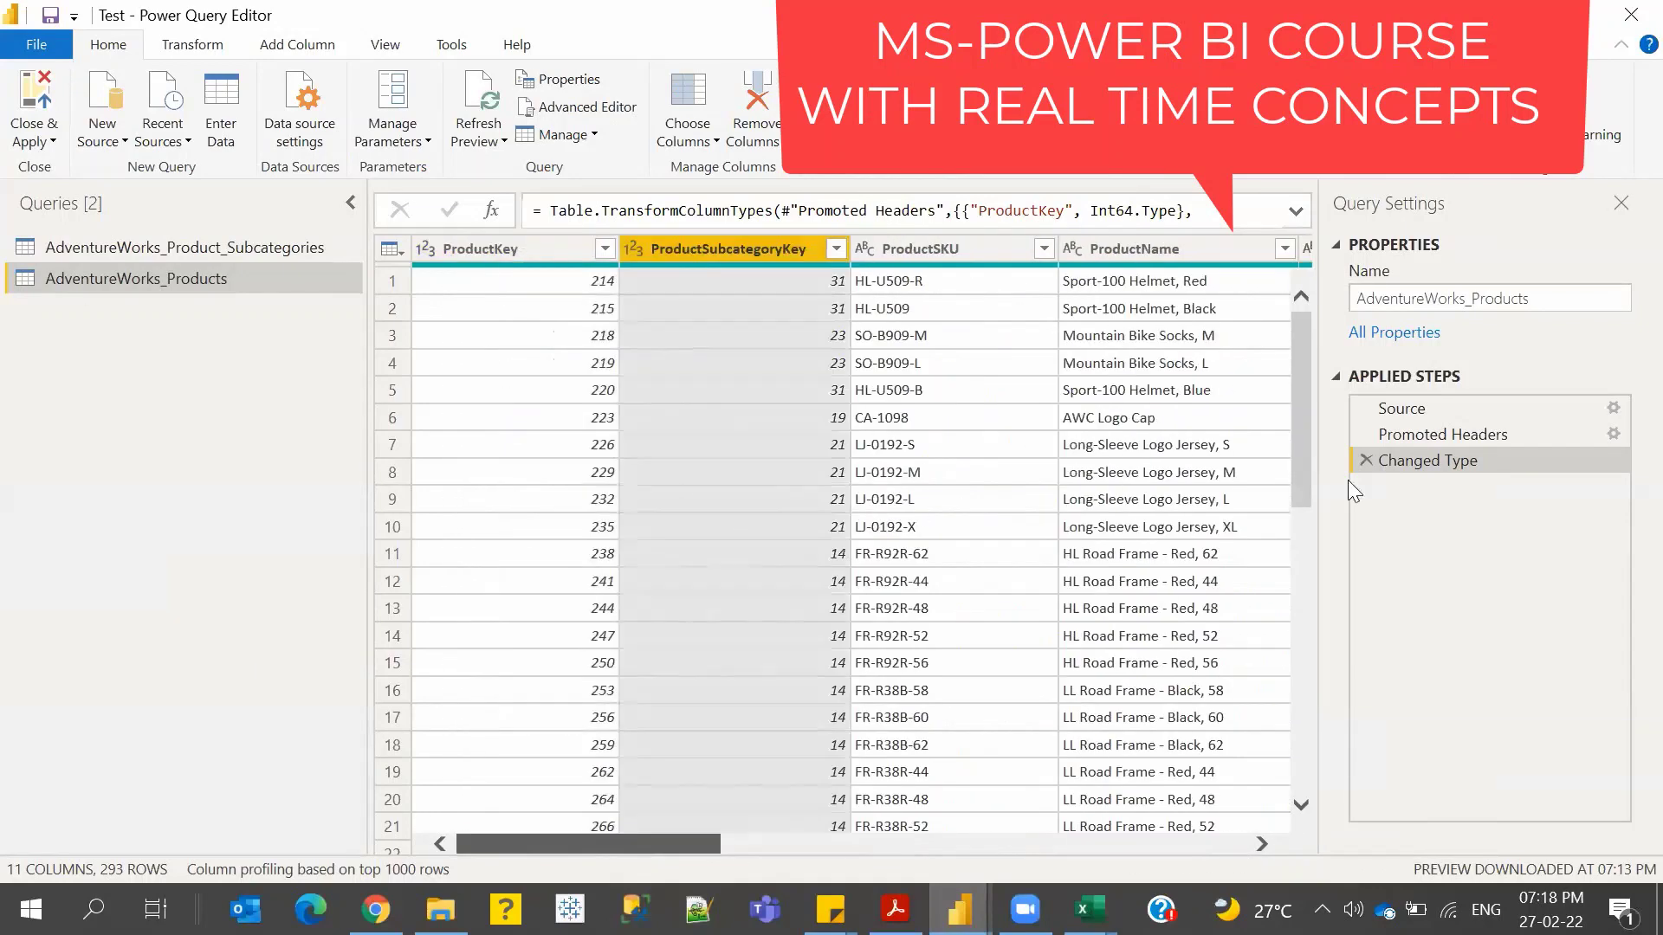
{"action": "scroll", "coordinate": [866, 382], "scroll_direction": "right", "scroll_amount": 5}
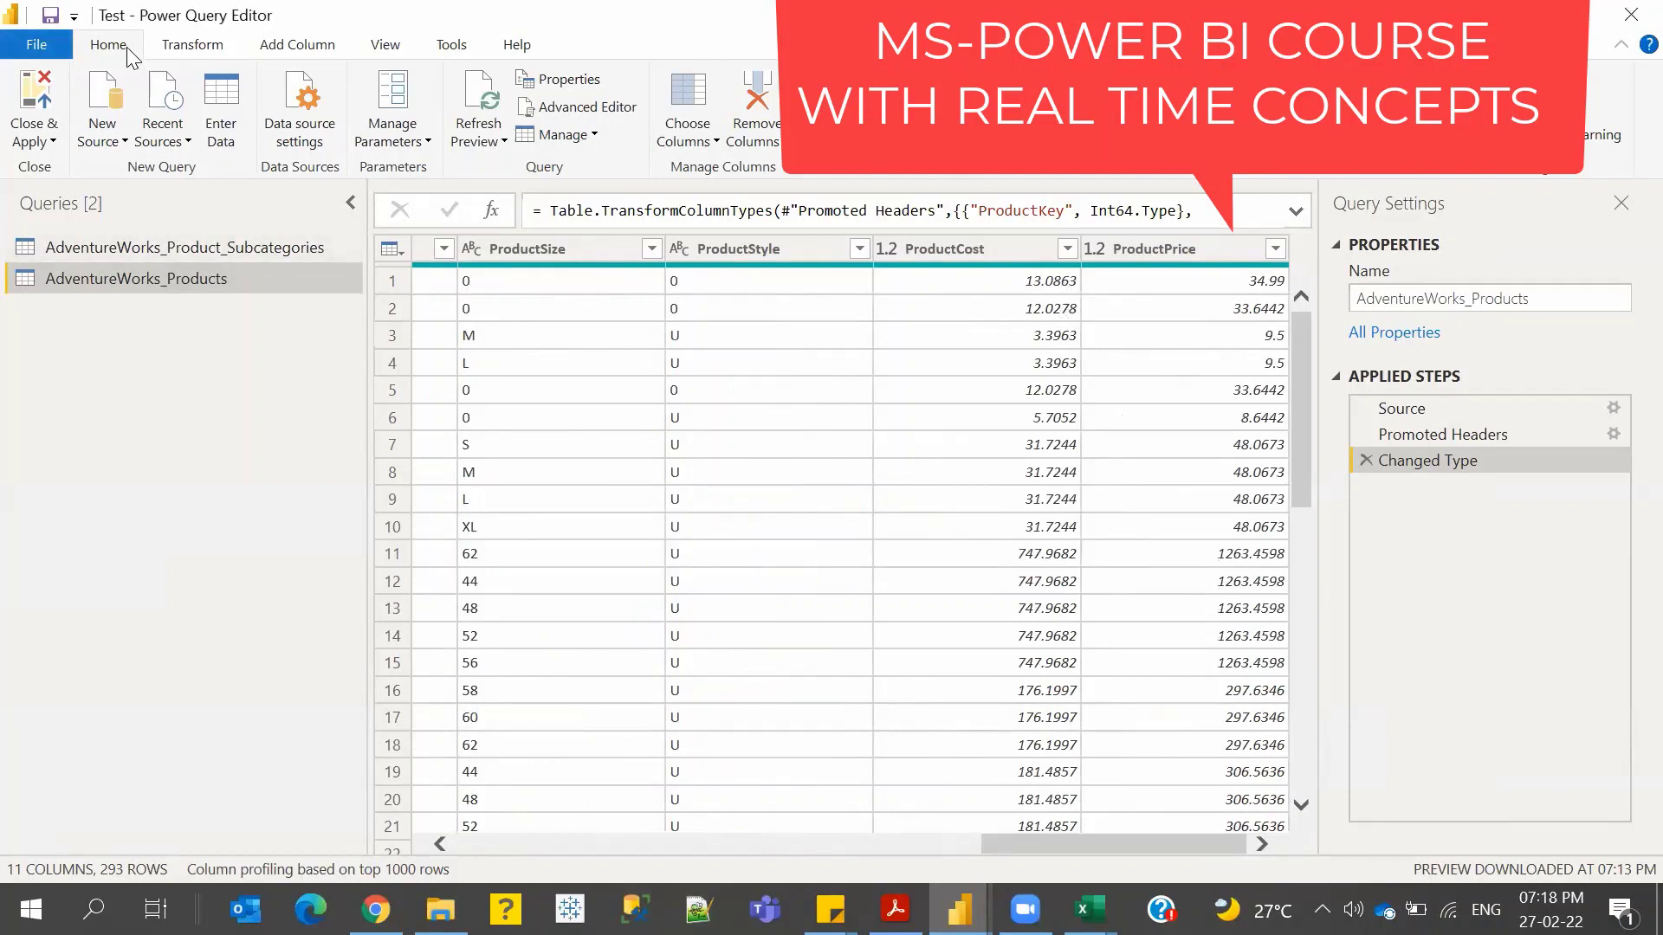
{"action": "left_click", "coordinate": [373, 46]}
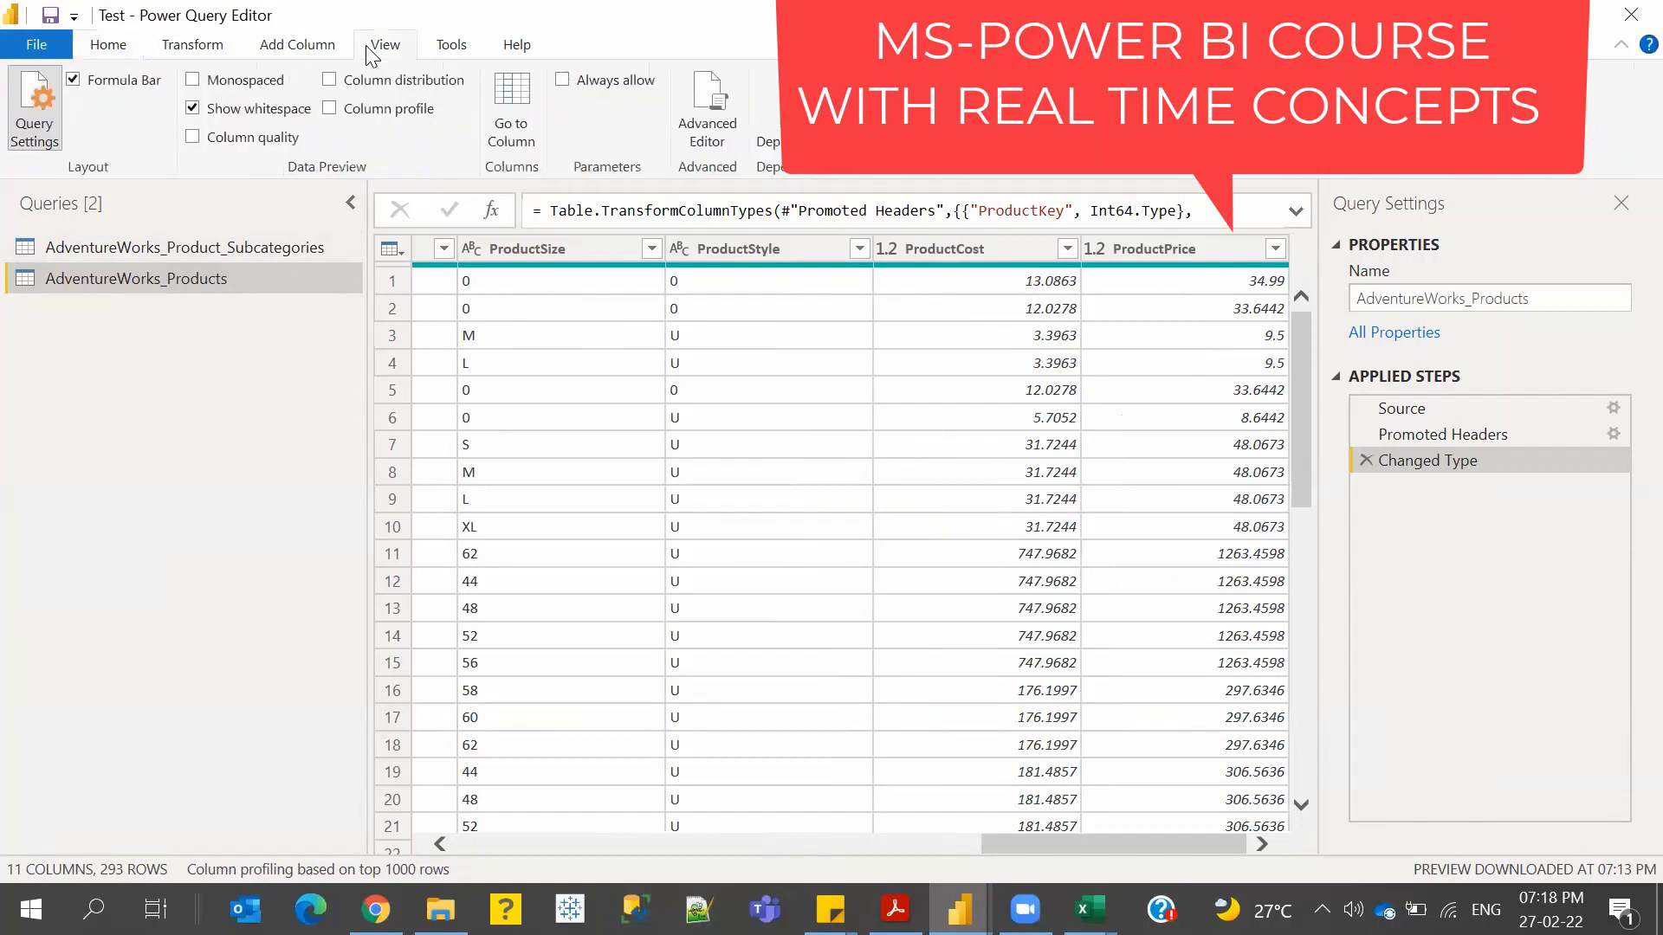
{"action": "scroll", "coordinate": [293, 53], "scroll_direction": "up", "scroll_amount": 2}
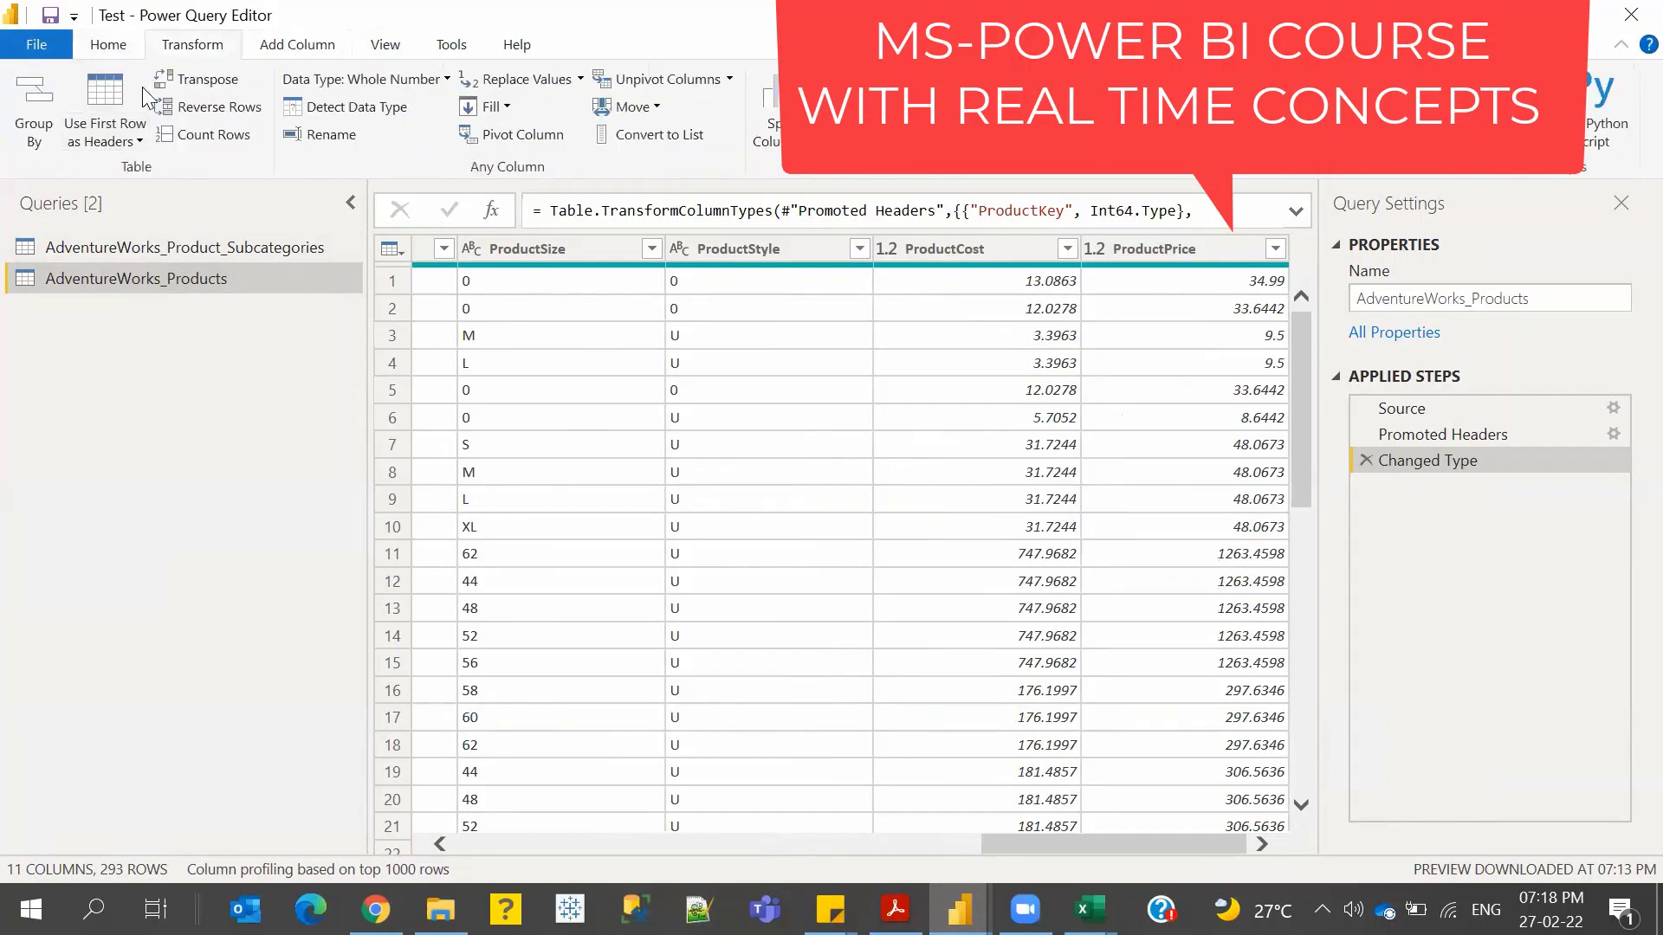
{"action": "scroll", "coordinate": [142, 87], "scroll_direction": "down", "scroll_amount": 1}
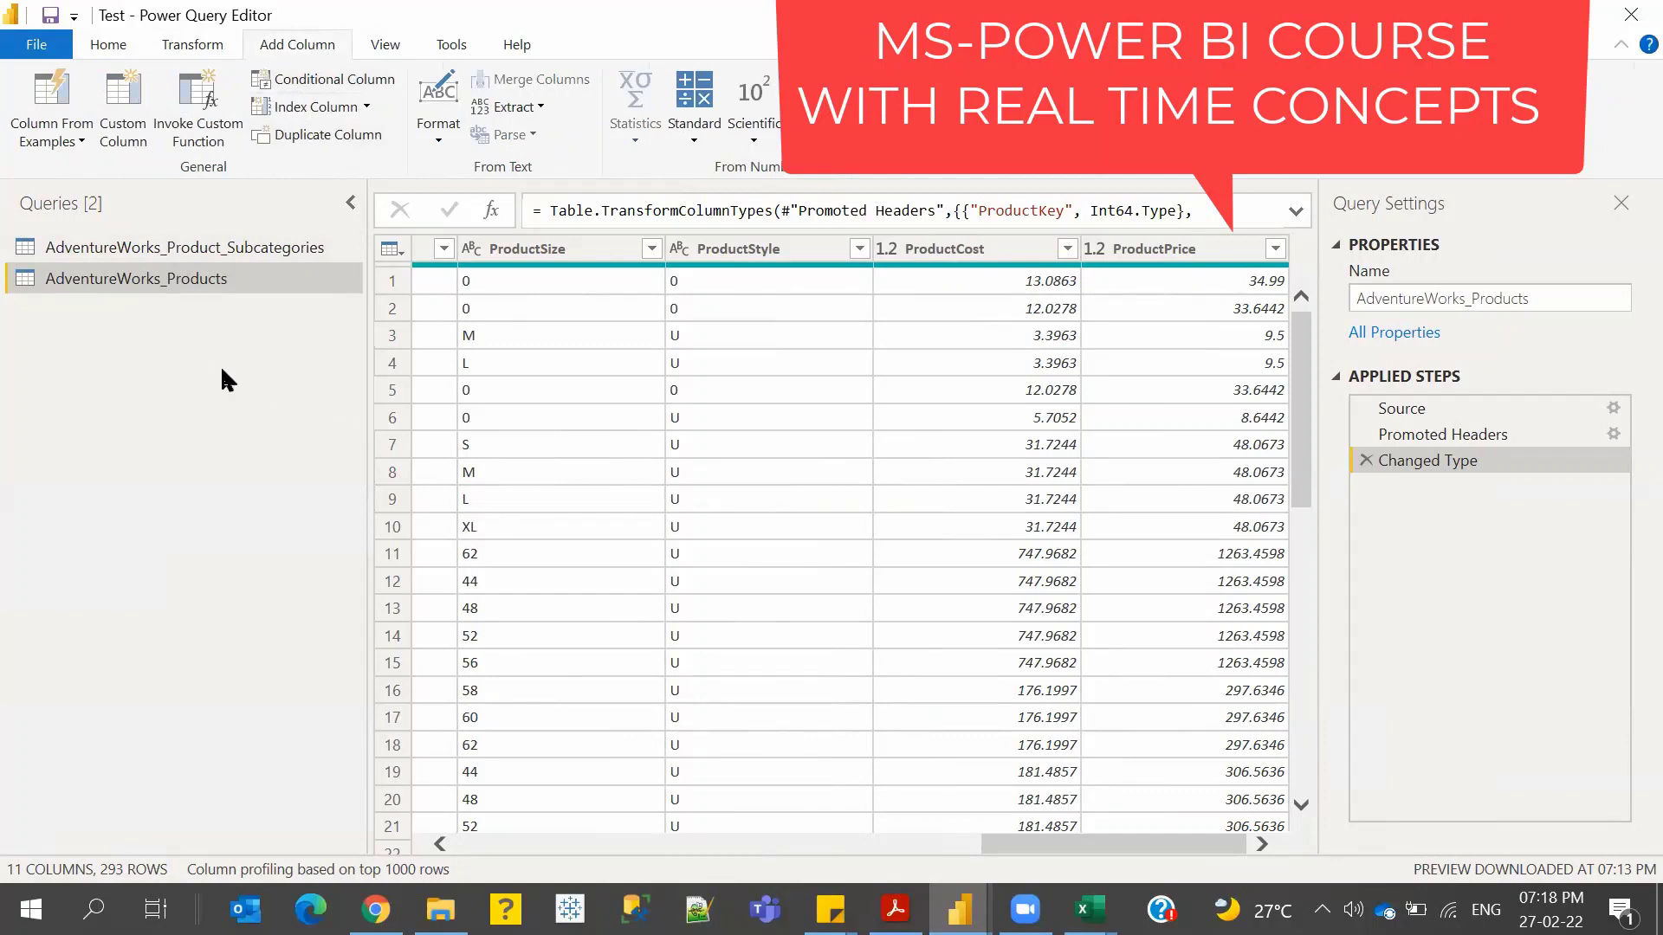
{"action": "left_click", "coordinate": [122, 130]}
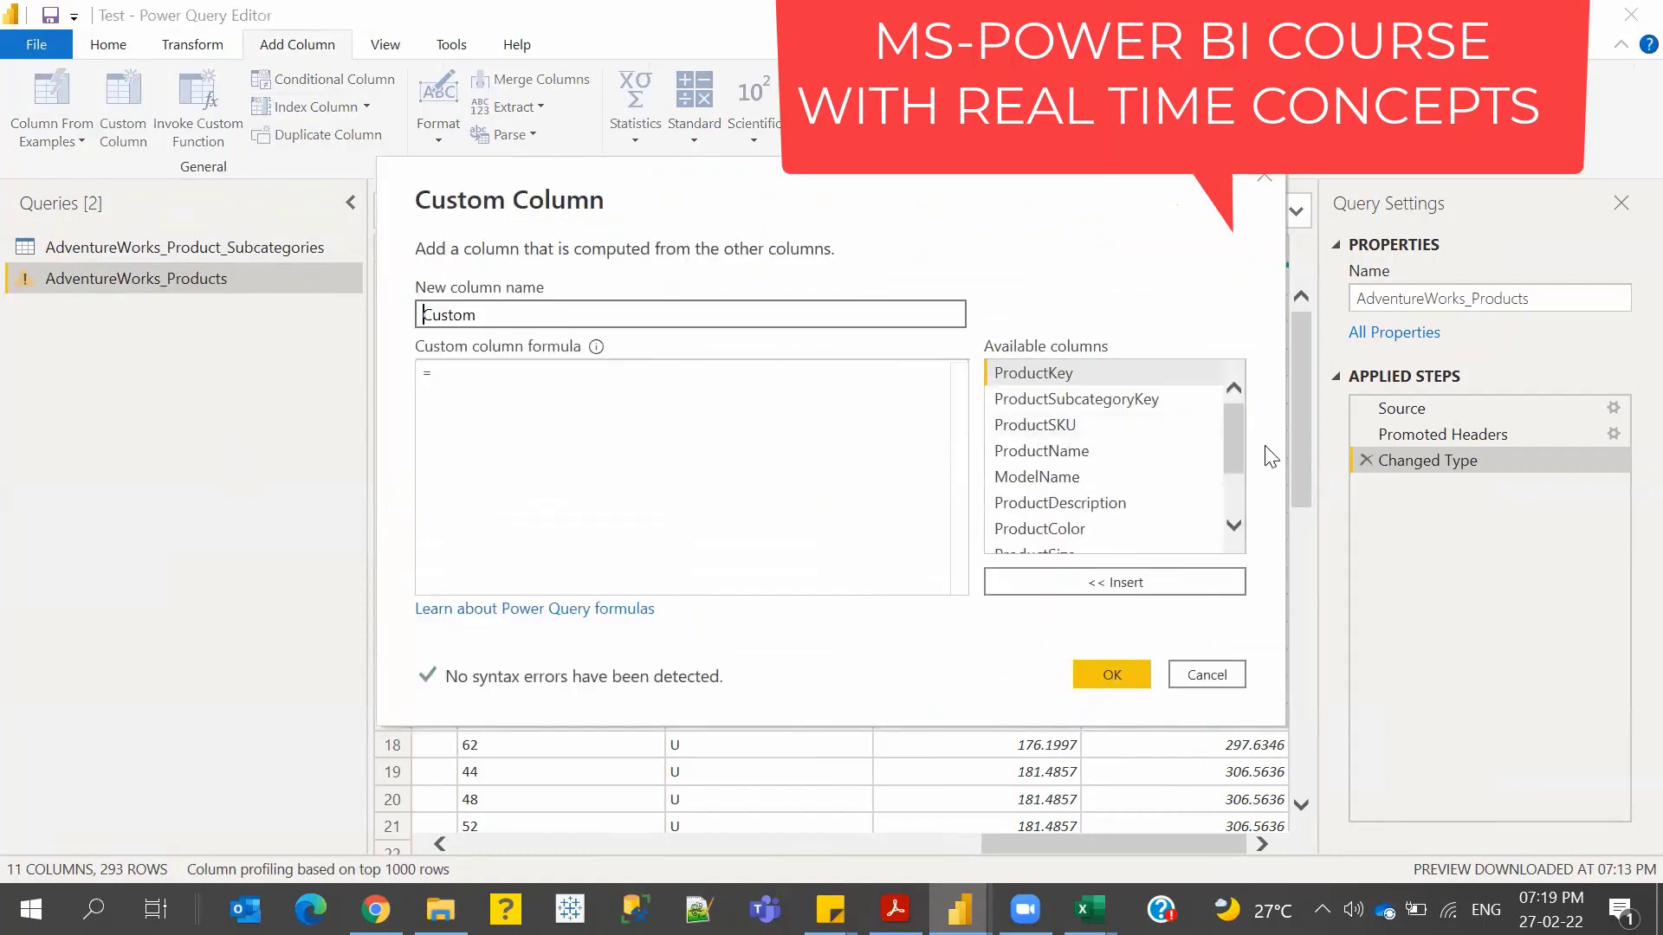
{"action": "left_click_drag", "start_coordinate": [1242, 433], "coordinate": [1232, 511]}
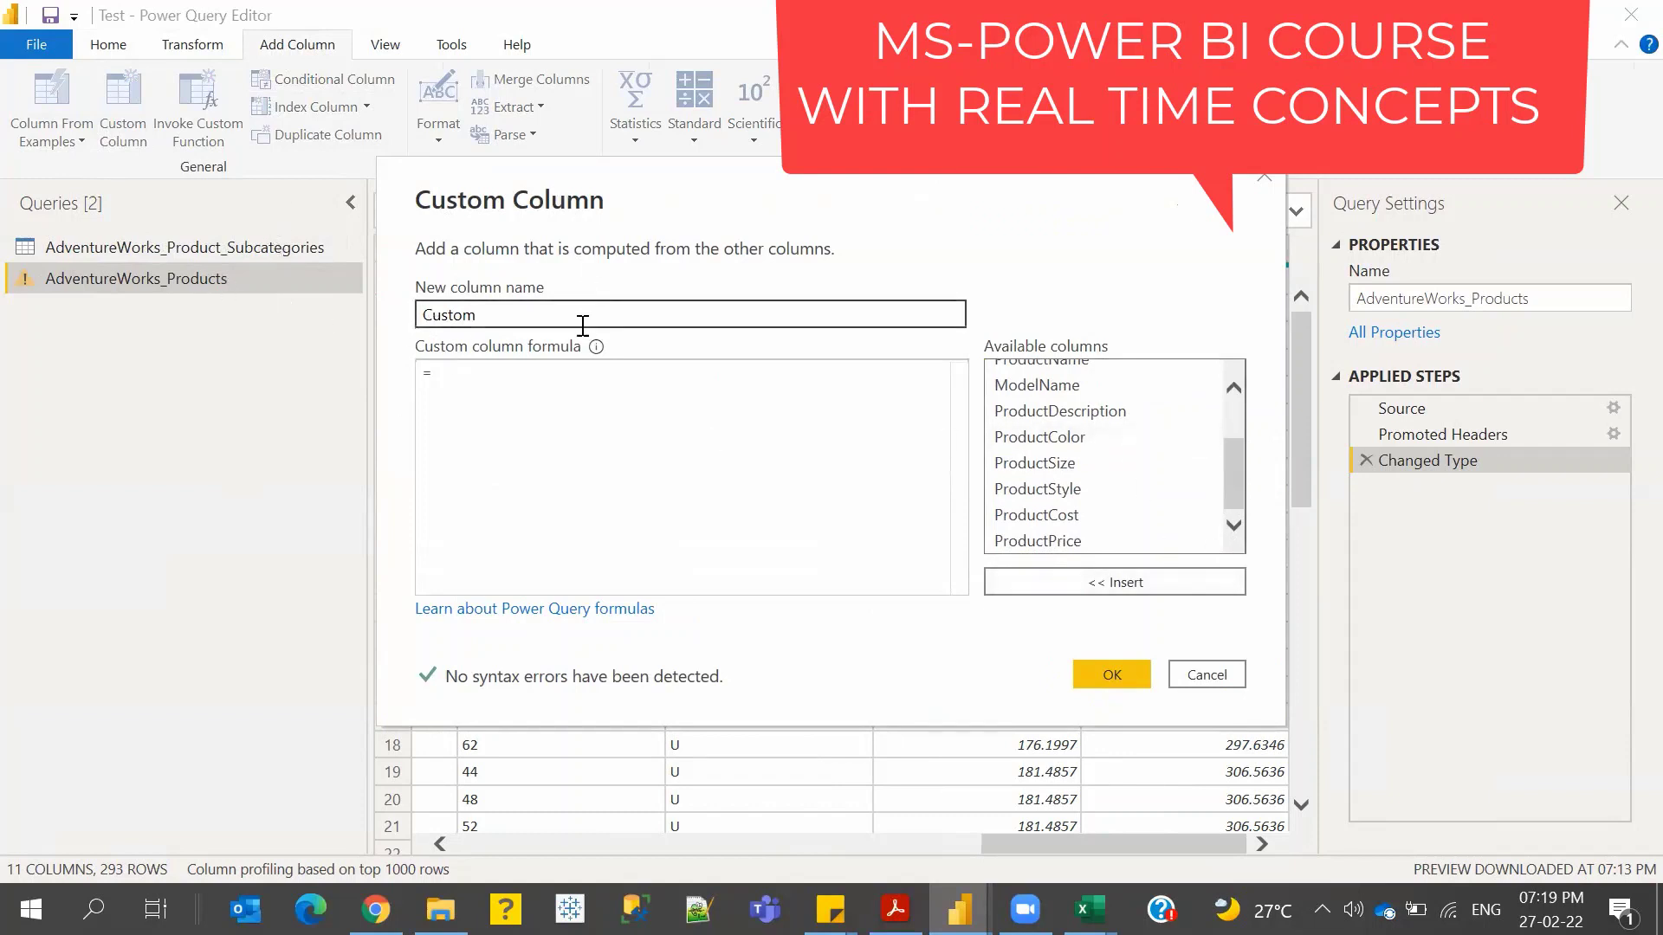
{"action": "left_click", "coordinate": [511, 385]}
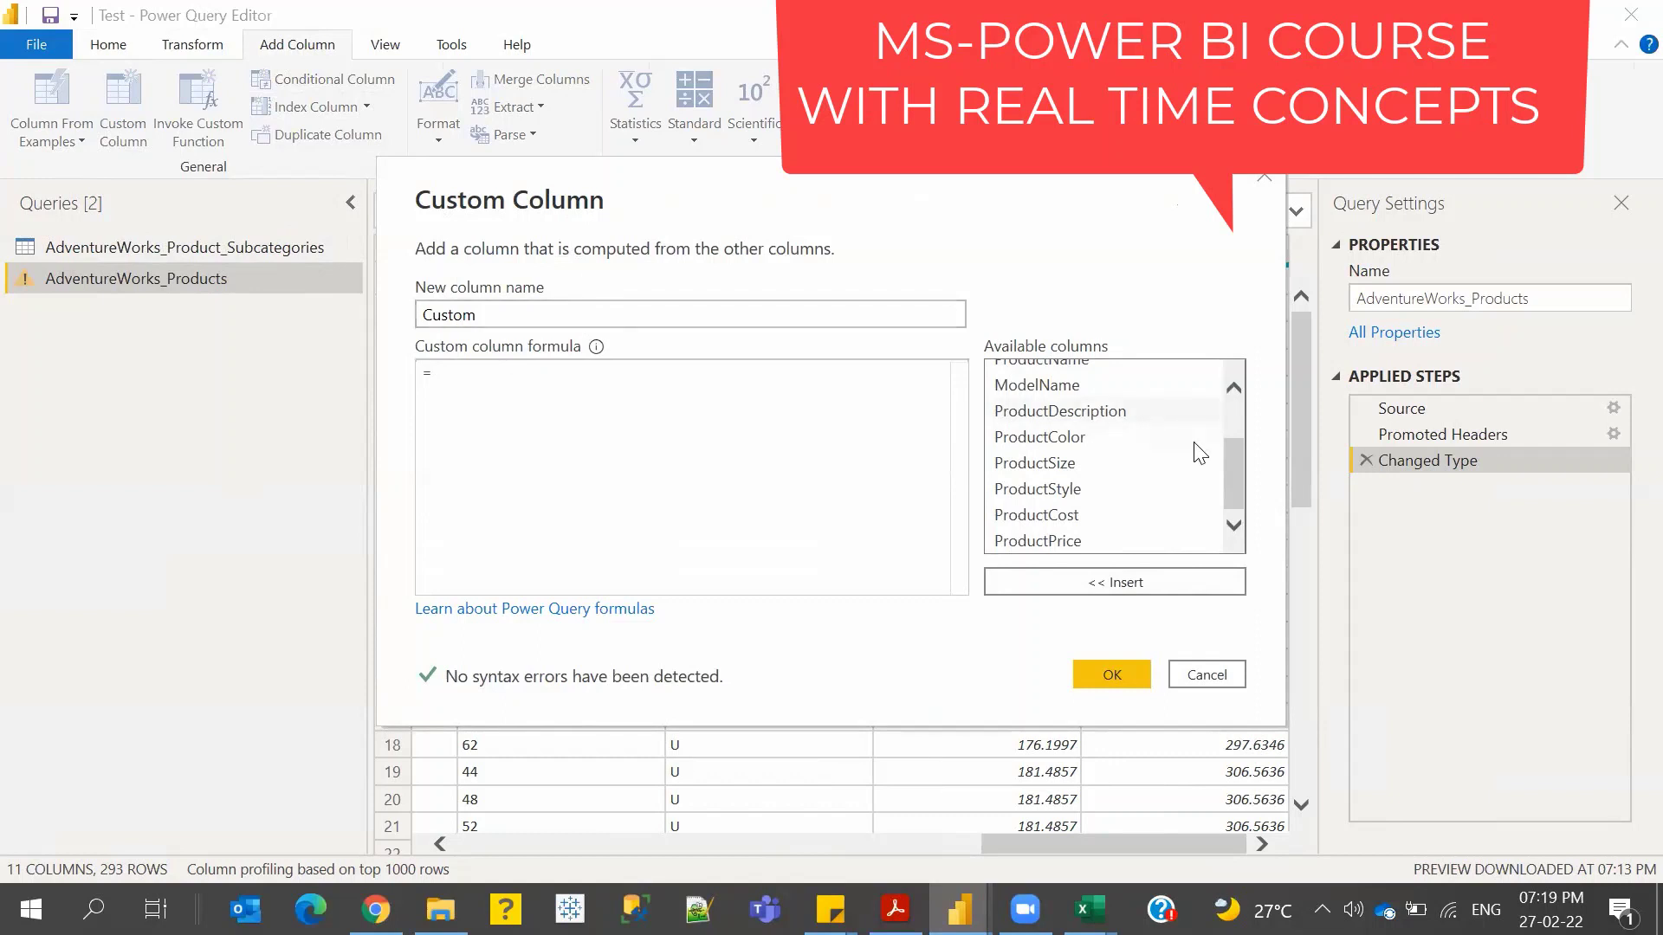
{"action": "left_click_drag", "start_coordinate": [1226, 475], "coordinate": [1247, 591]}
{"action": "left_click", "coordinate": [1206, 675]}
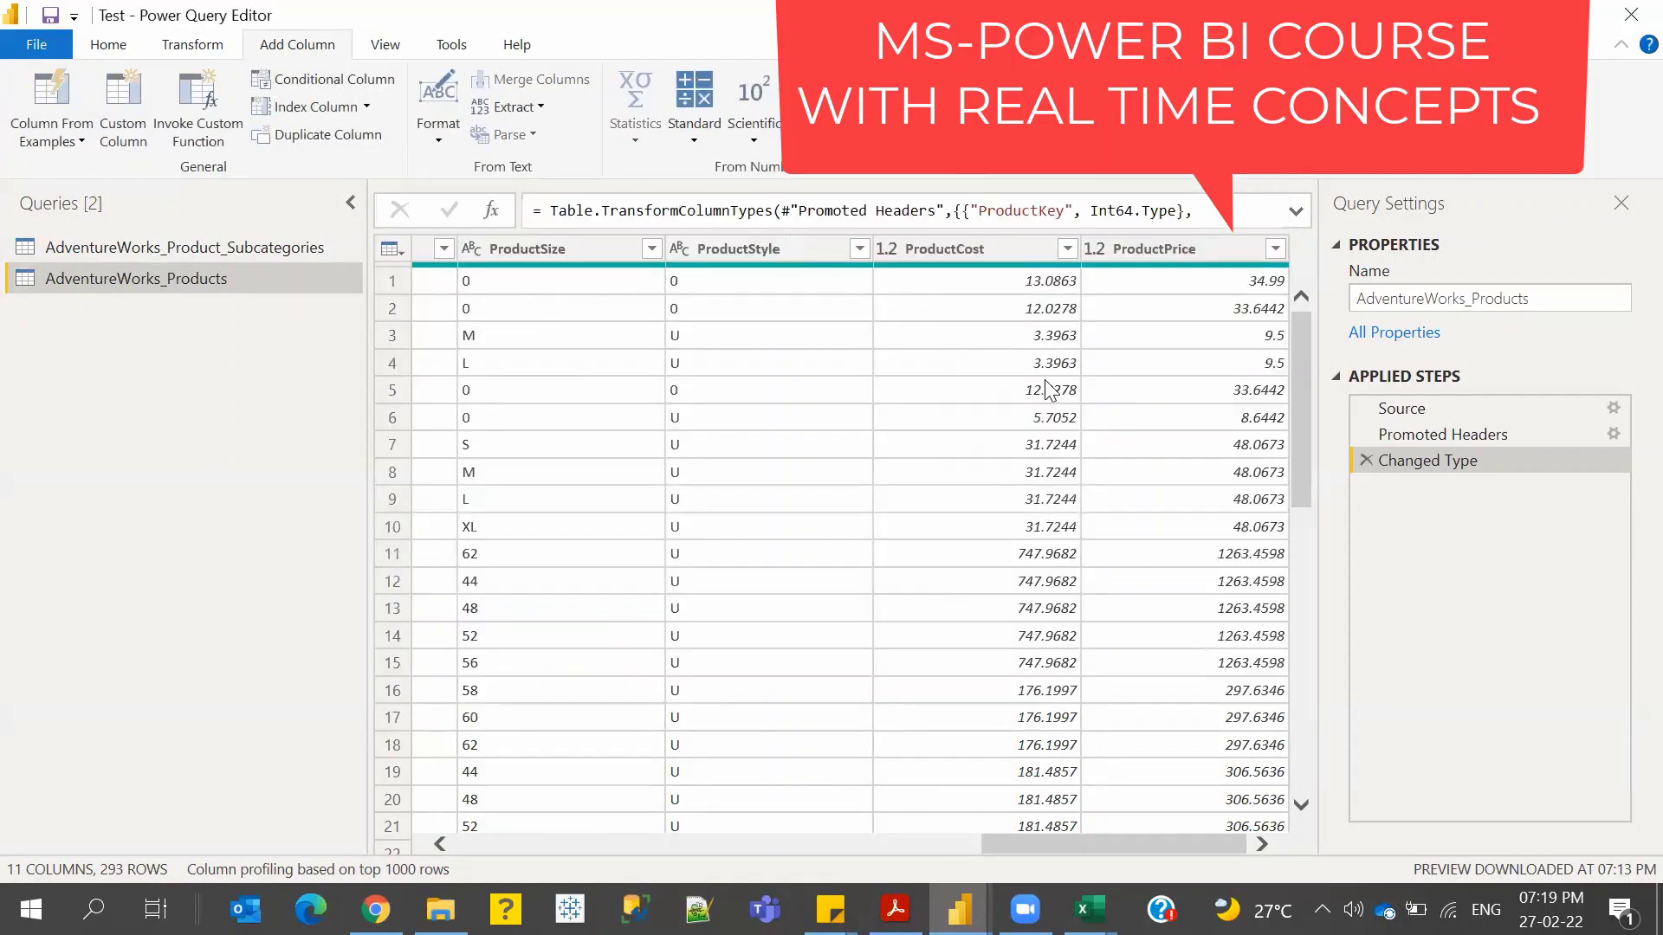
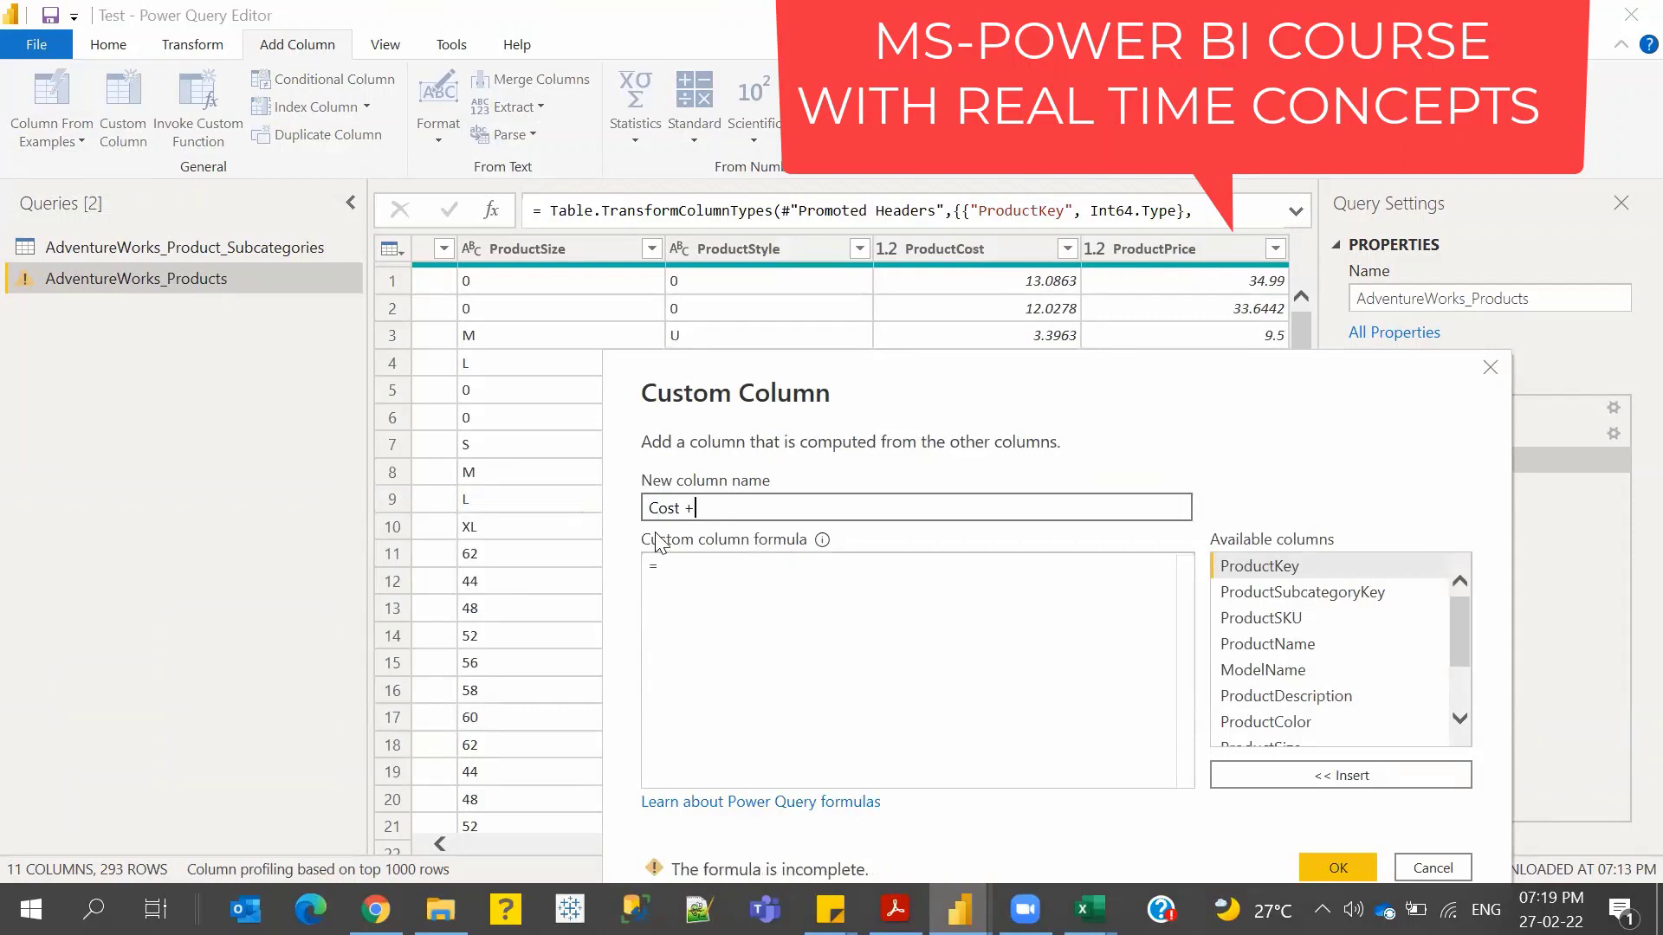
- Add a custom column named Cost + Price to AdventureWorks_Products with the formula [ProductCost]+[ProductPrice]
{"action": "type", "text": "+ Price"}
{"action": "left_click", "coordinate": [660, 561]}
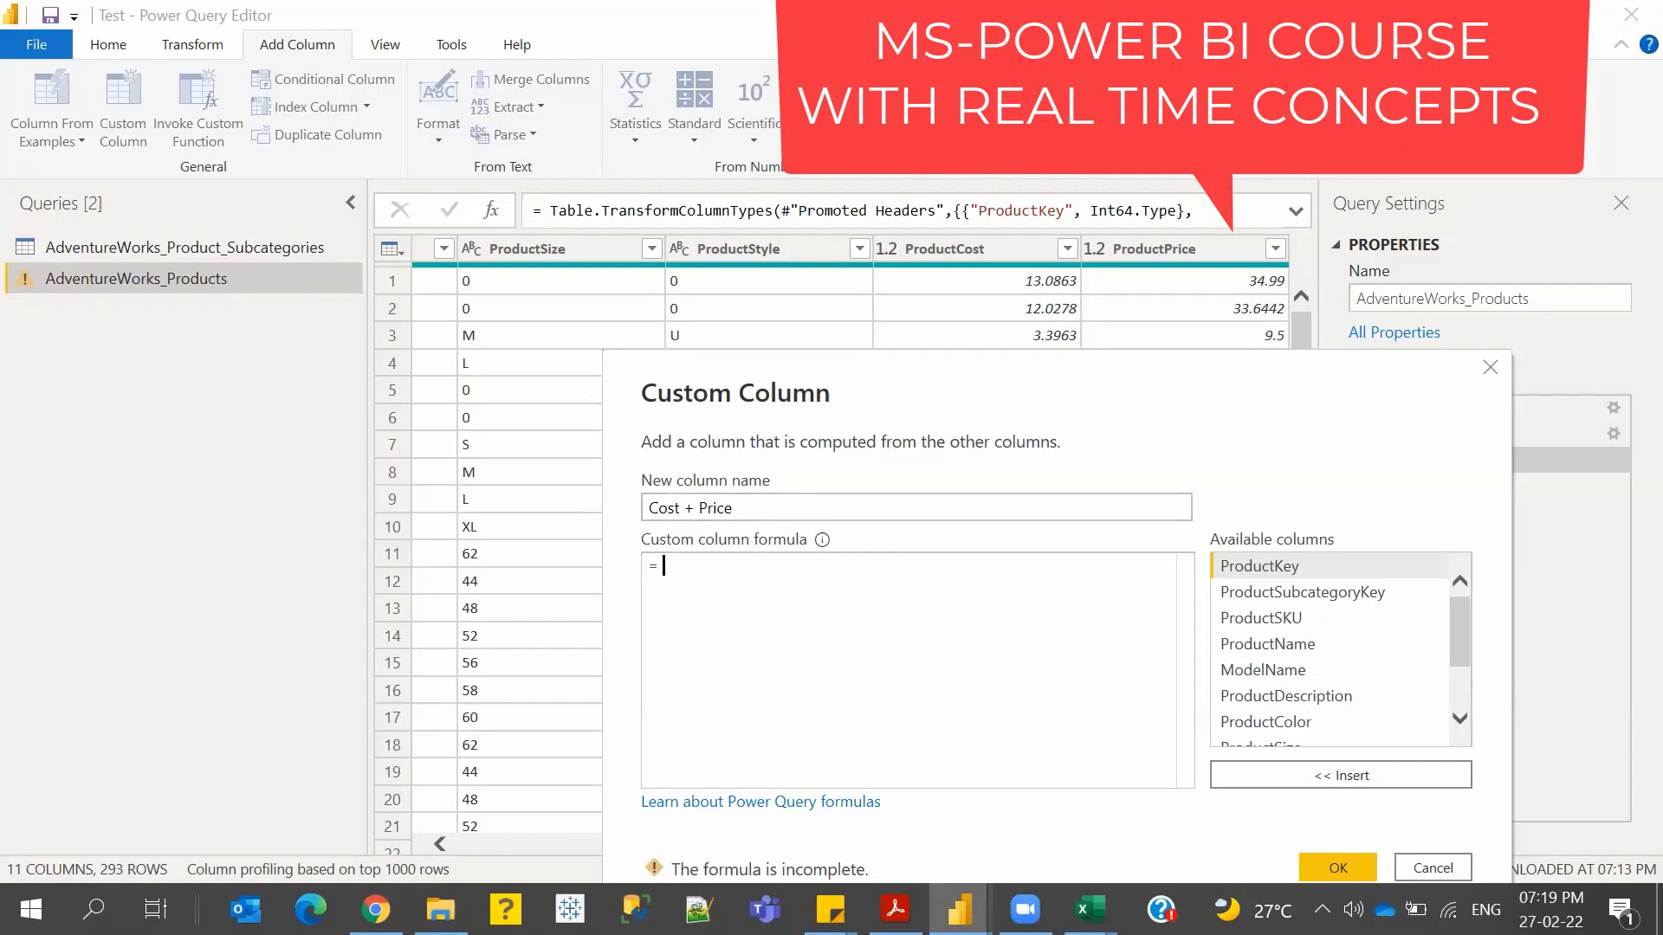
{"action": "left_click_drag", "start_coordinate": [1462, 650], "coordinate": [1467, 686]}
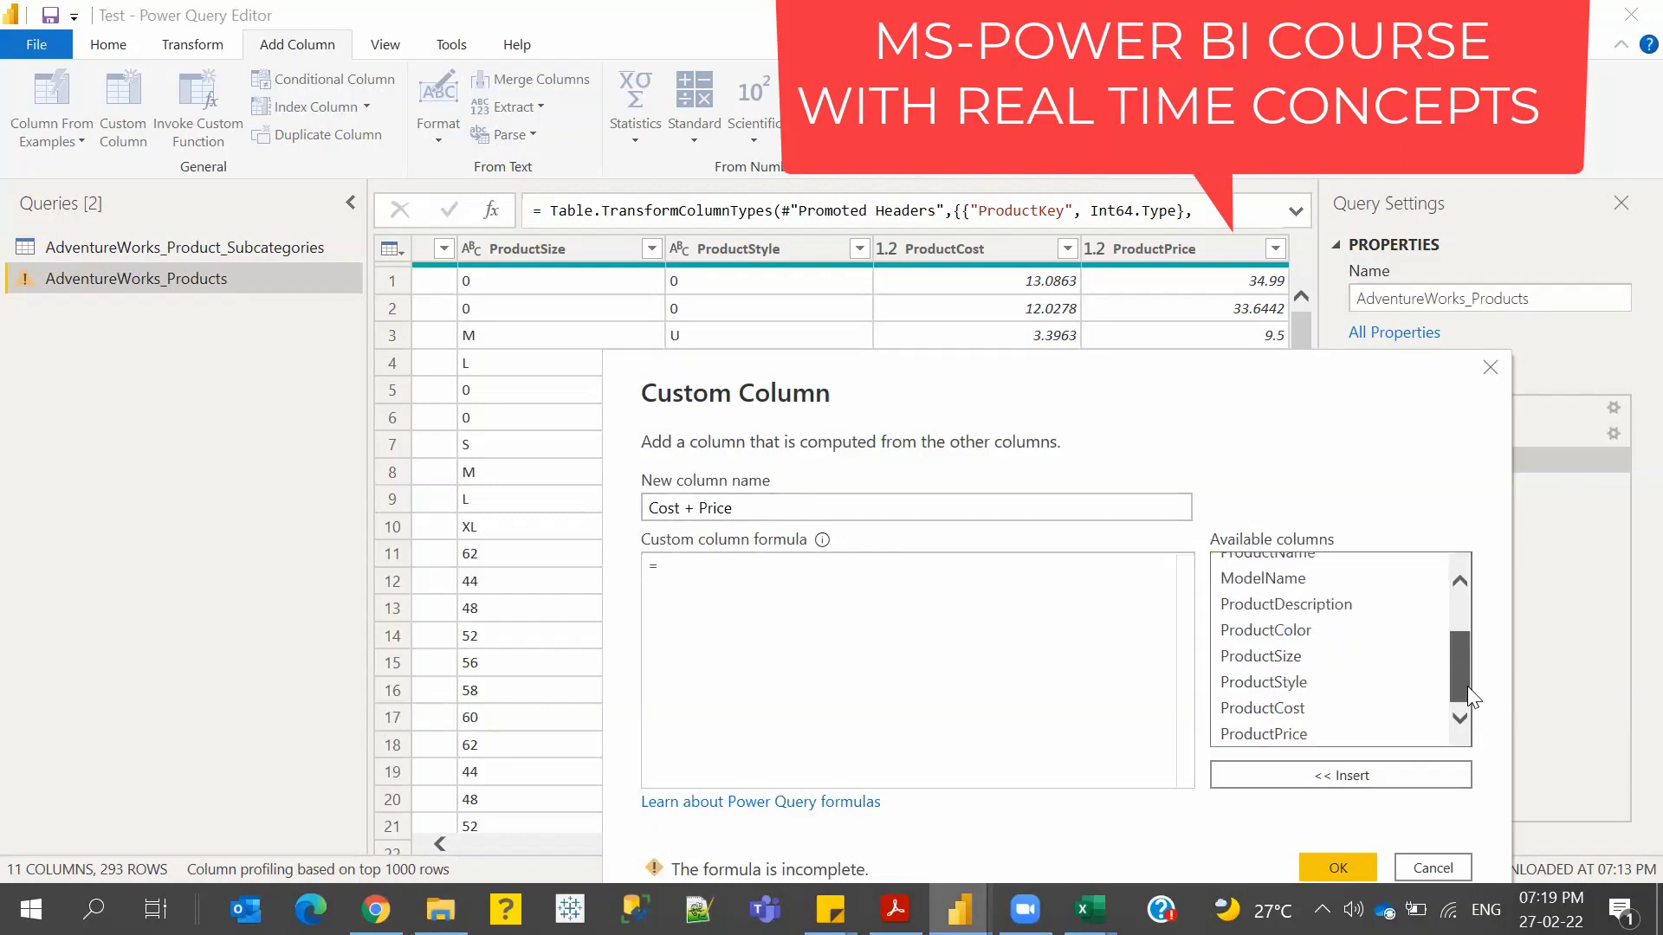
{"action": "left_click", "coordinate": [1330, 706]}
{"action": "left_click", "coordinate": [1334, 775]}
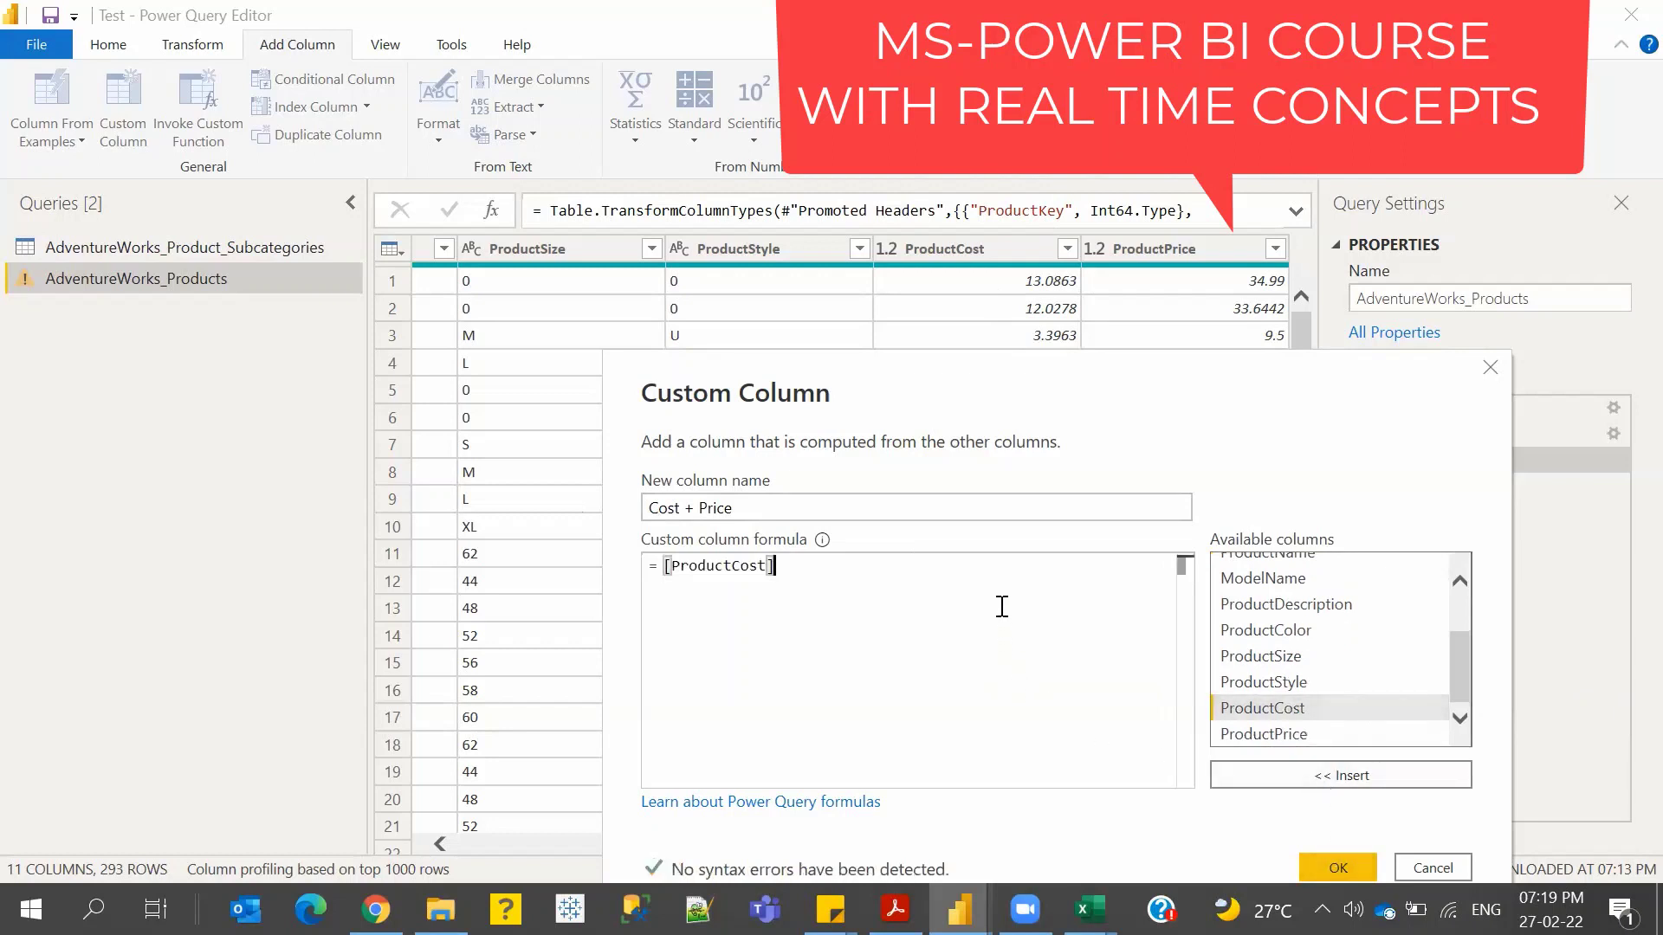
{"action": "type", "text": "+"}
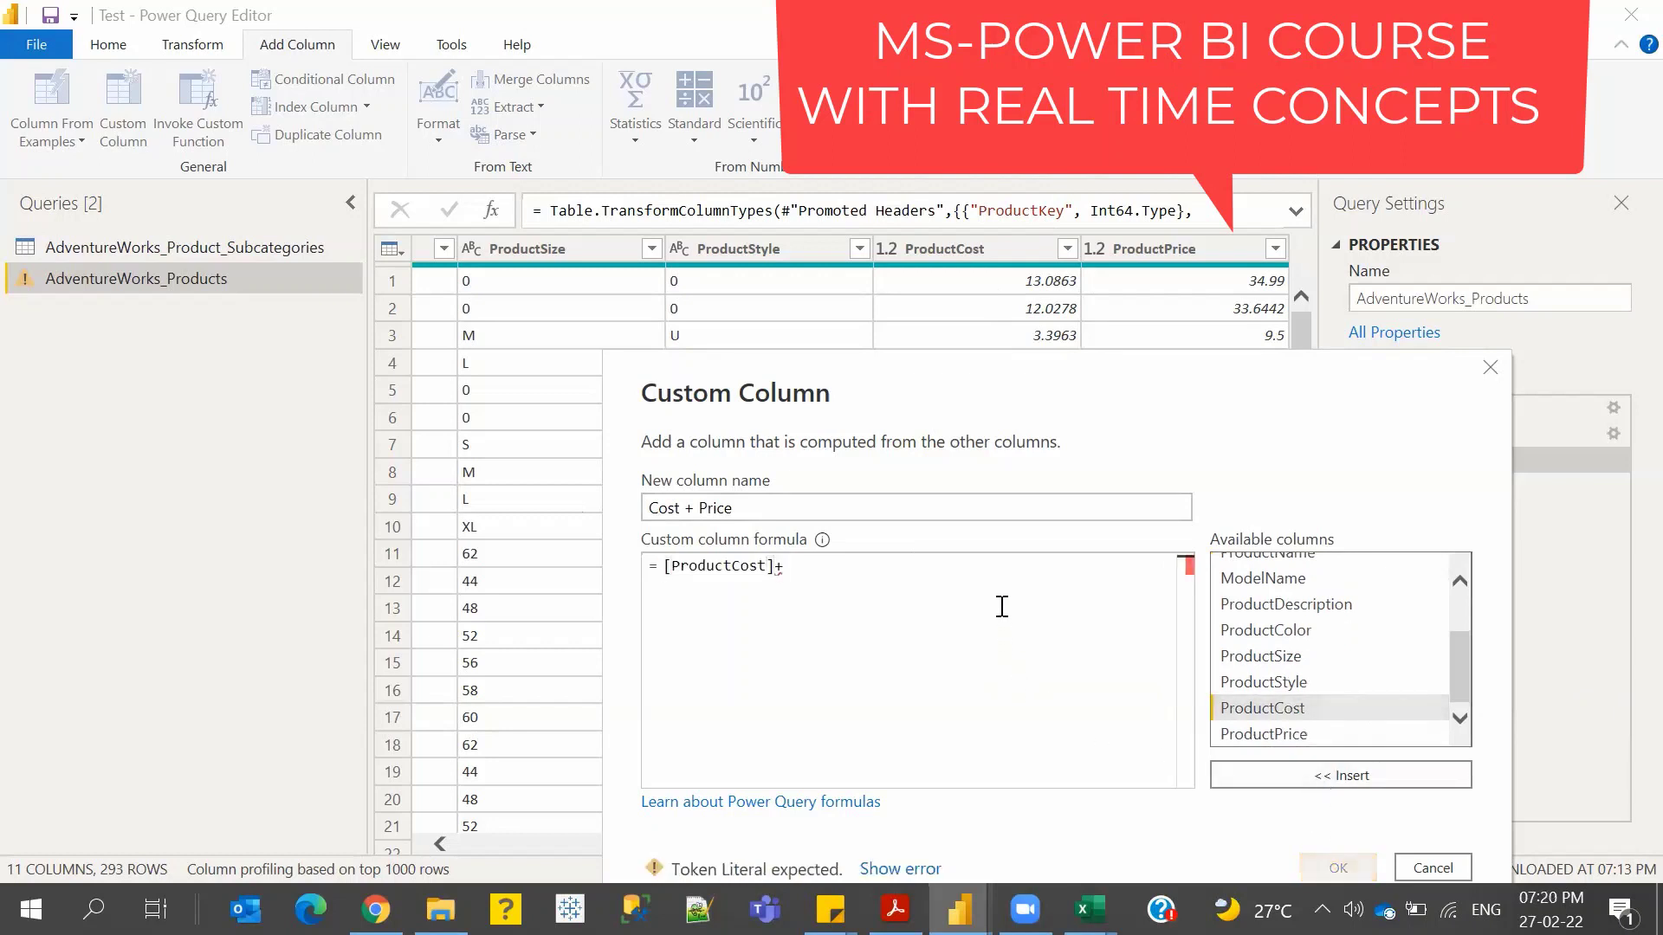
{"action": "left_click", "coordinate": [1281, 733]}
{"action": "left_click", "coordinate": [1306, 775]}
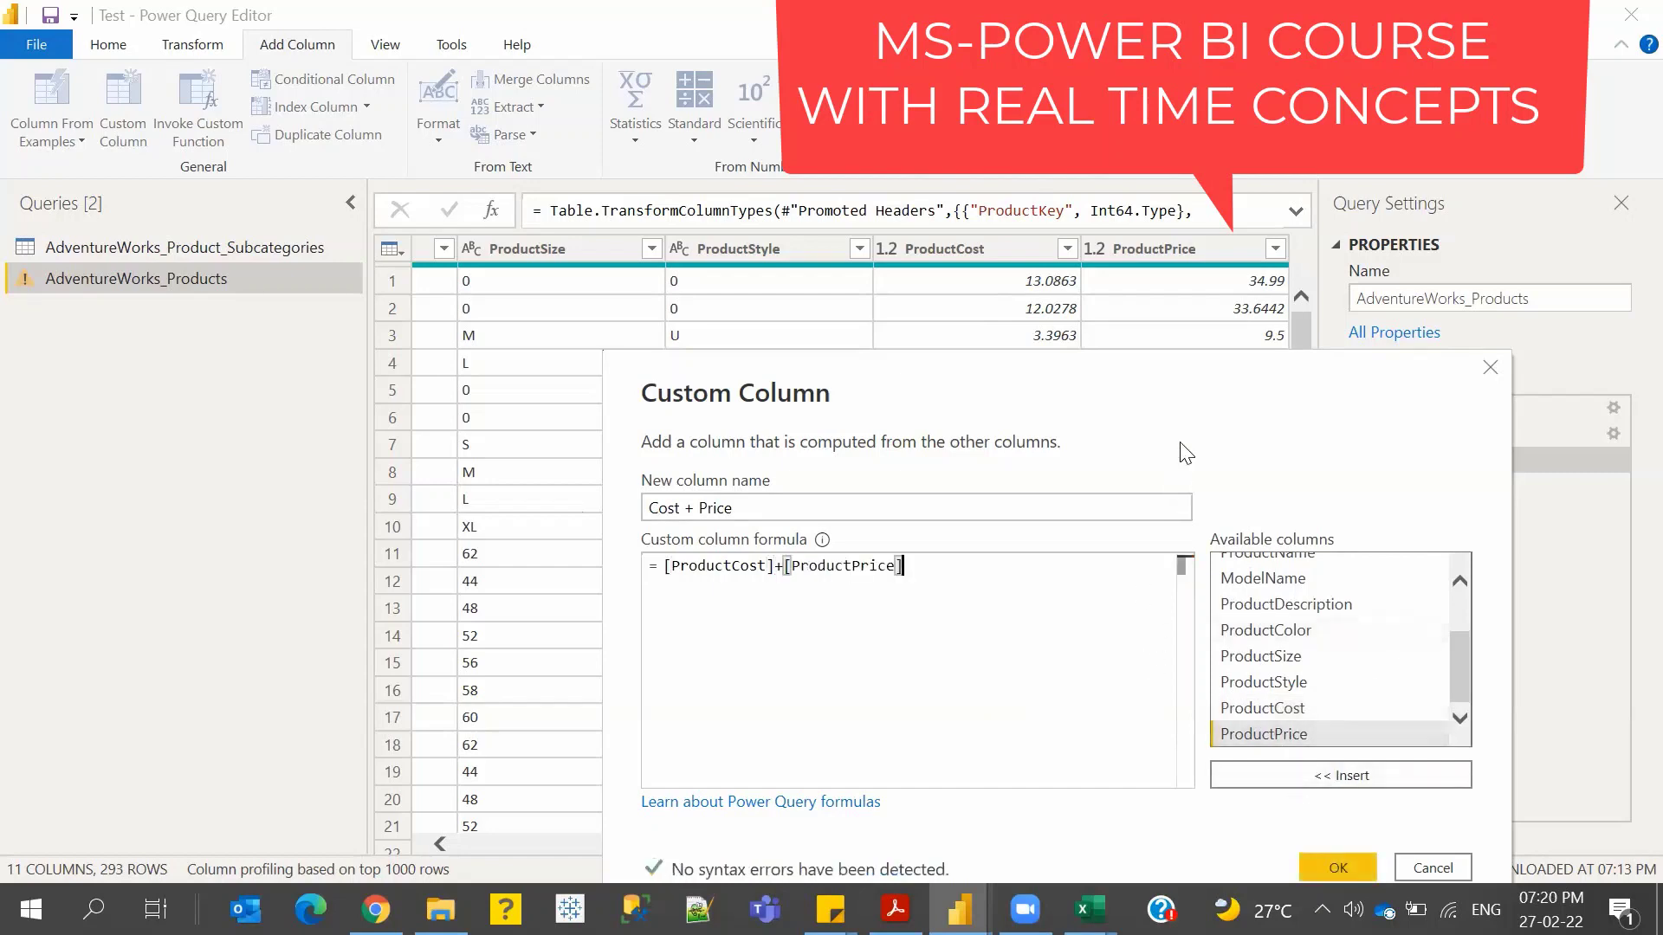
{"action": "left_click_drag", "start_coordinate": [1170, 374], "coordinate": [897, 288]}
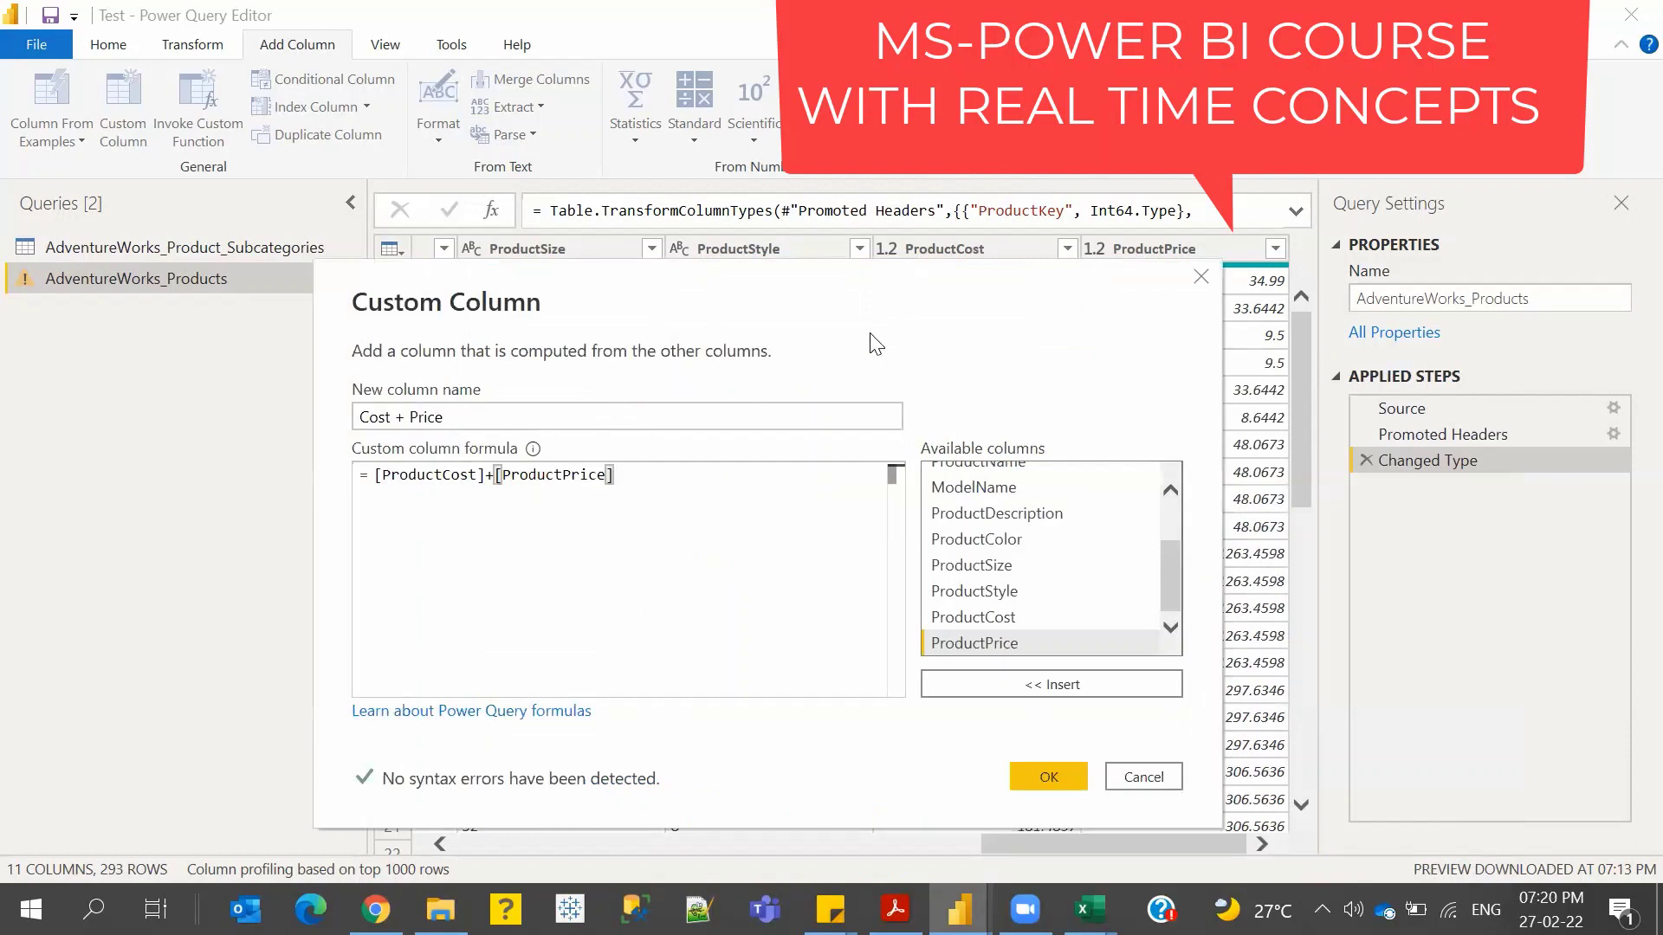
{"action": "scroll", "coordinate": [1178, 554], "scroll_direction": "up", "scroll_amount": 2}
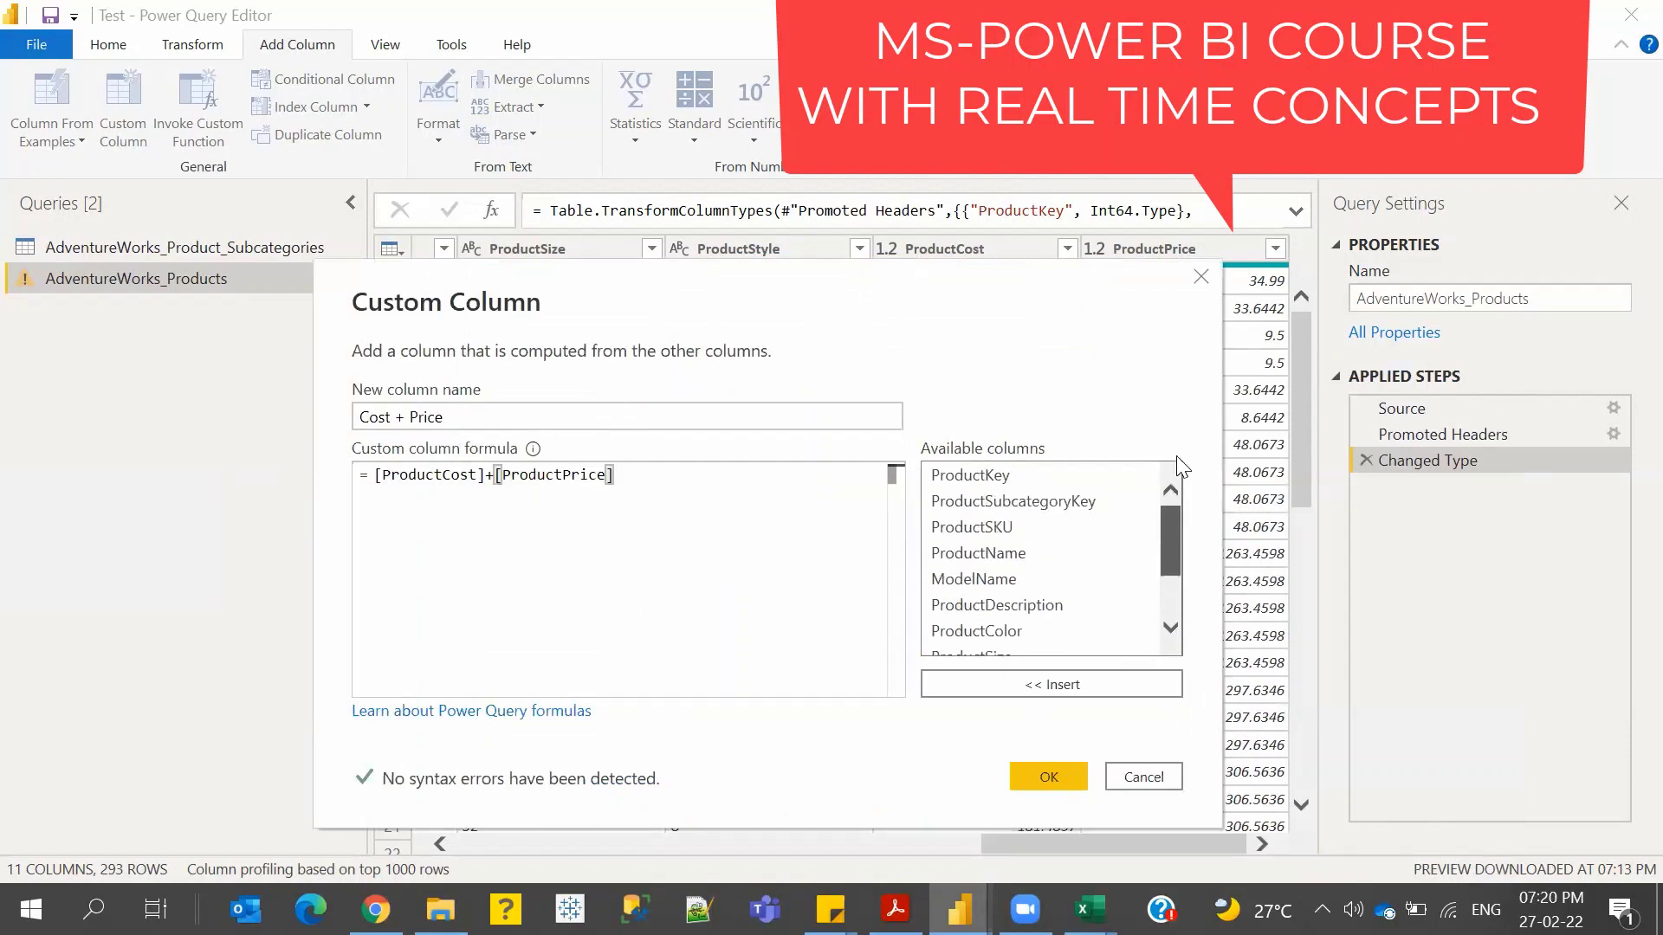
{"action": "scroll", "coordinate": [1171, 575], "scroll_direction": "down", "scroll_amount": 2}
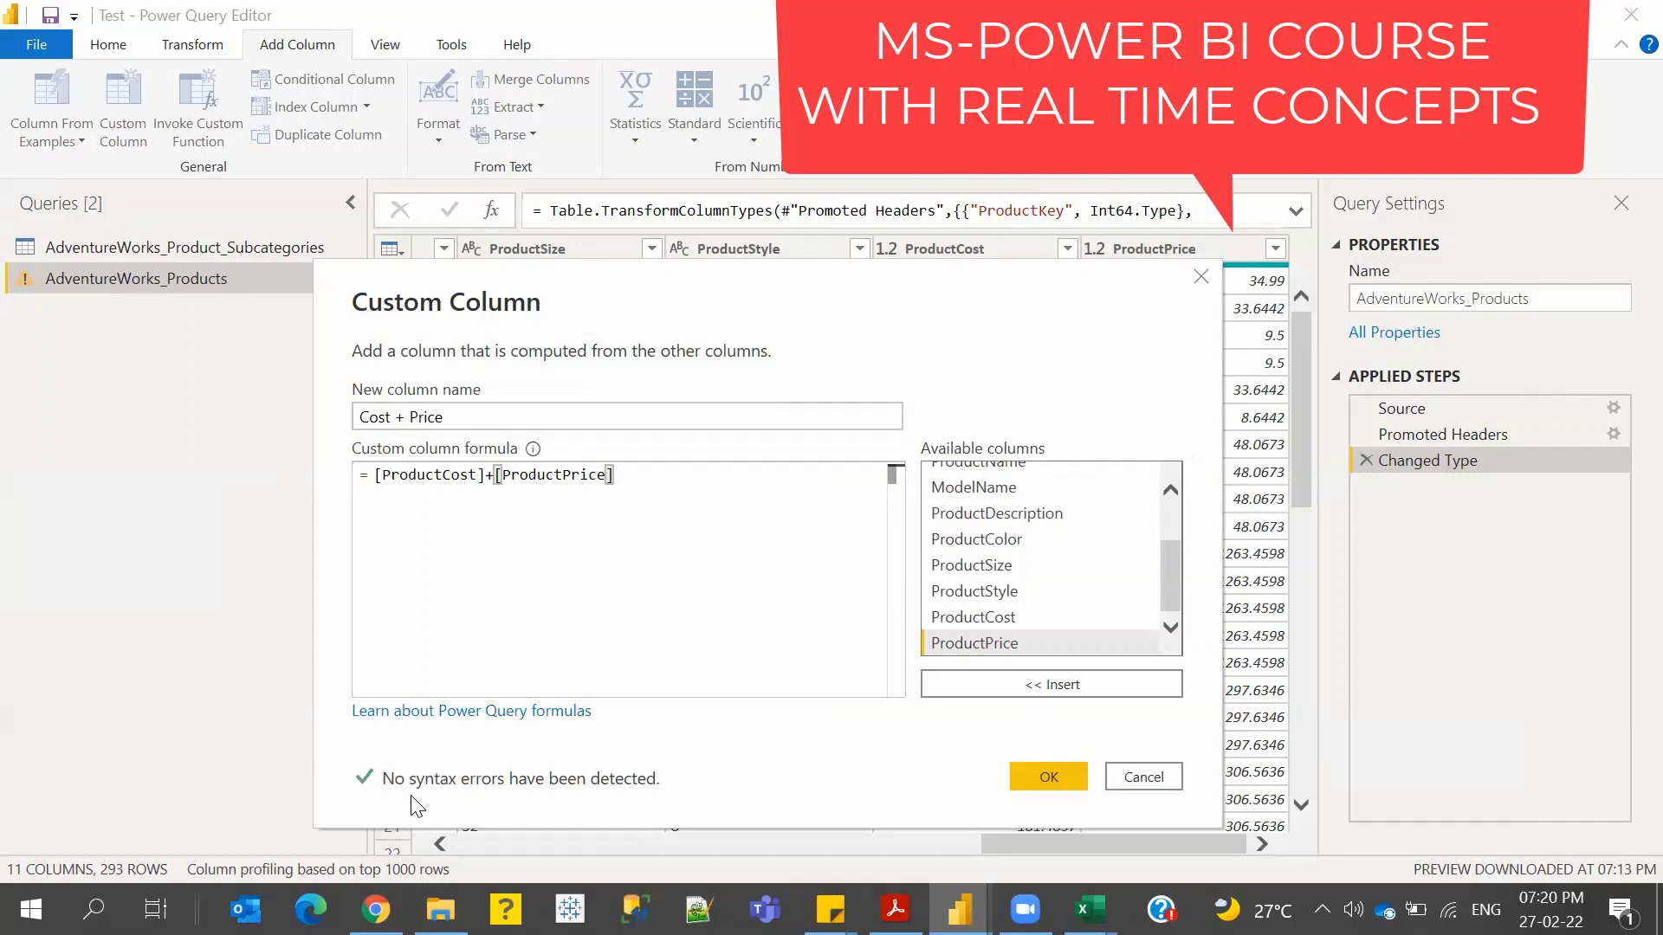
{"action": "left_click", "coordinate": [1049, 777]}
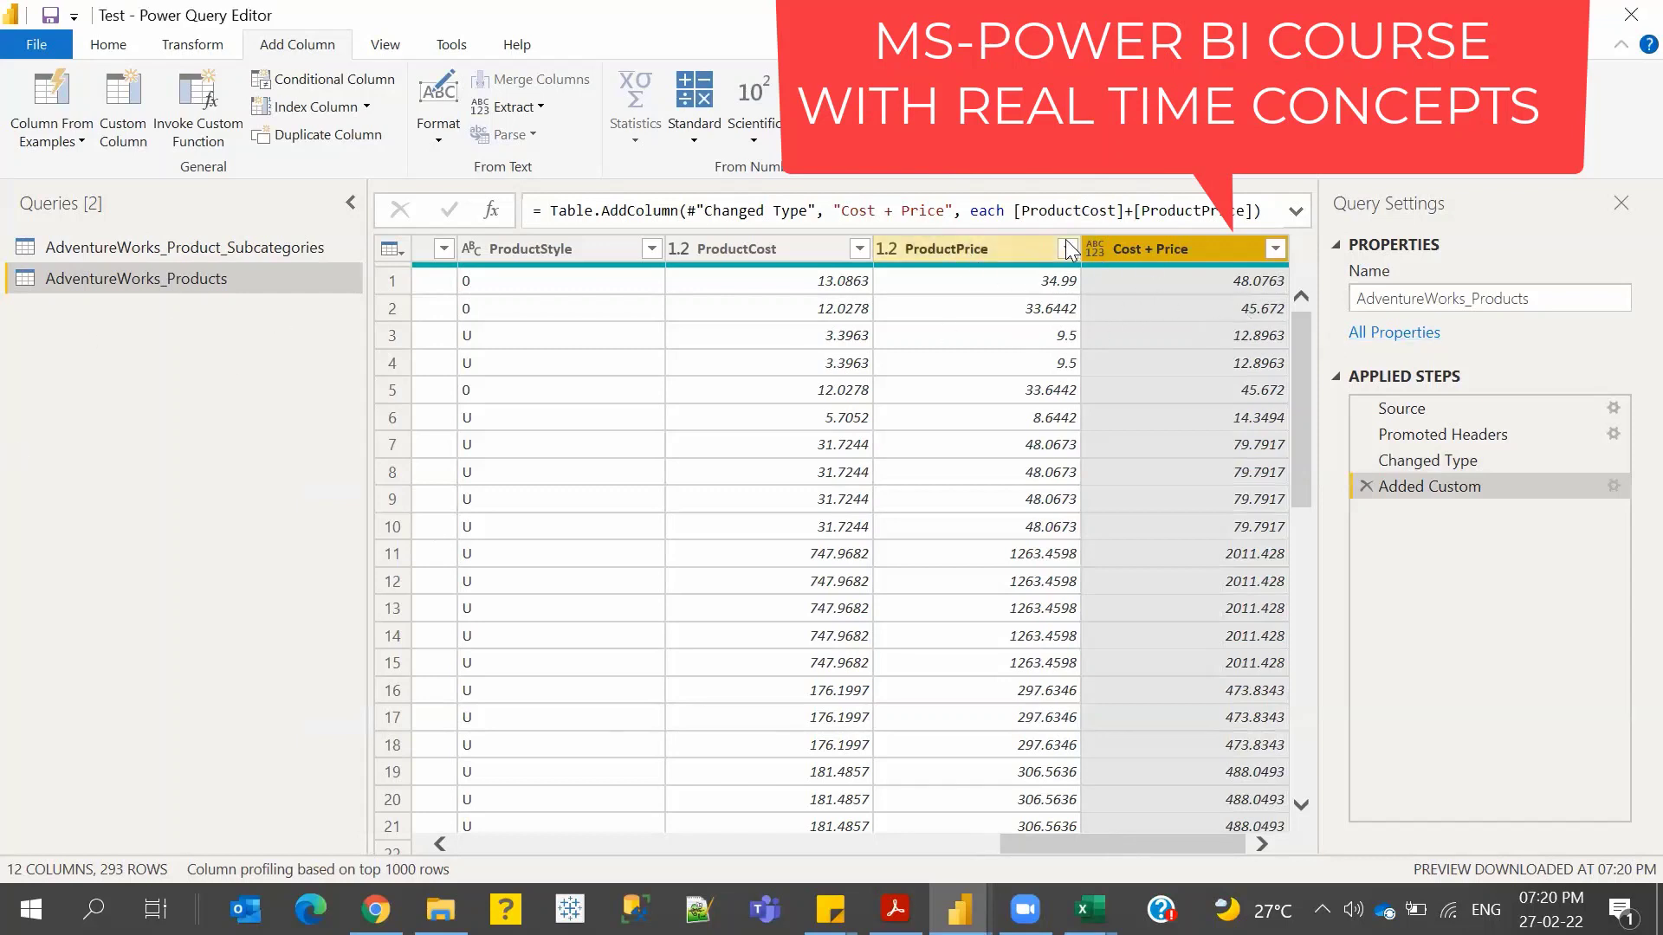
- Set the Cost + Price column's data type to Decimal Number and review the formula in the Added Custom step
{"action": "left_click", "coordinate": [1093, 250]}
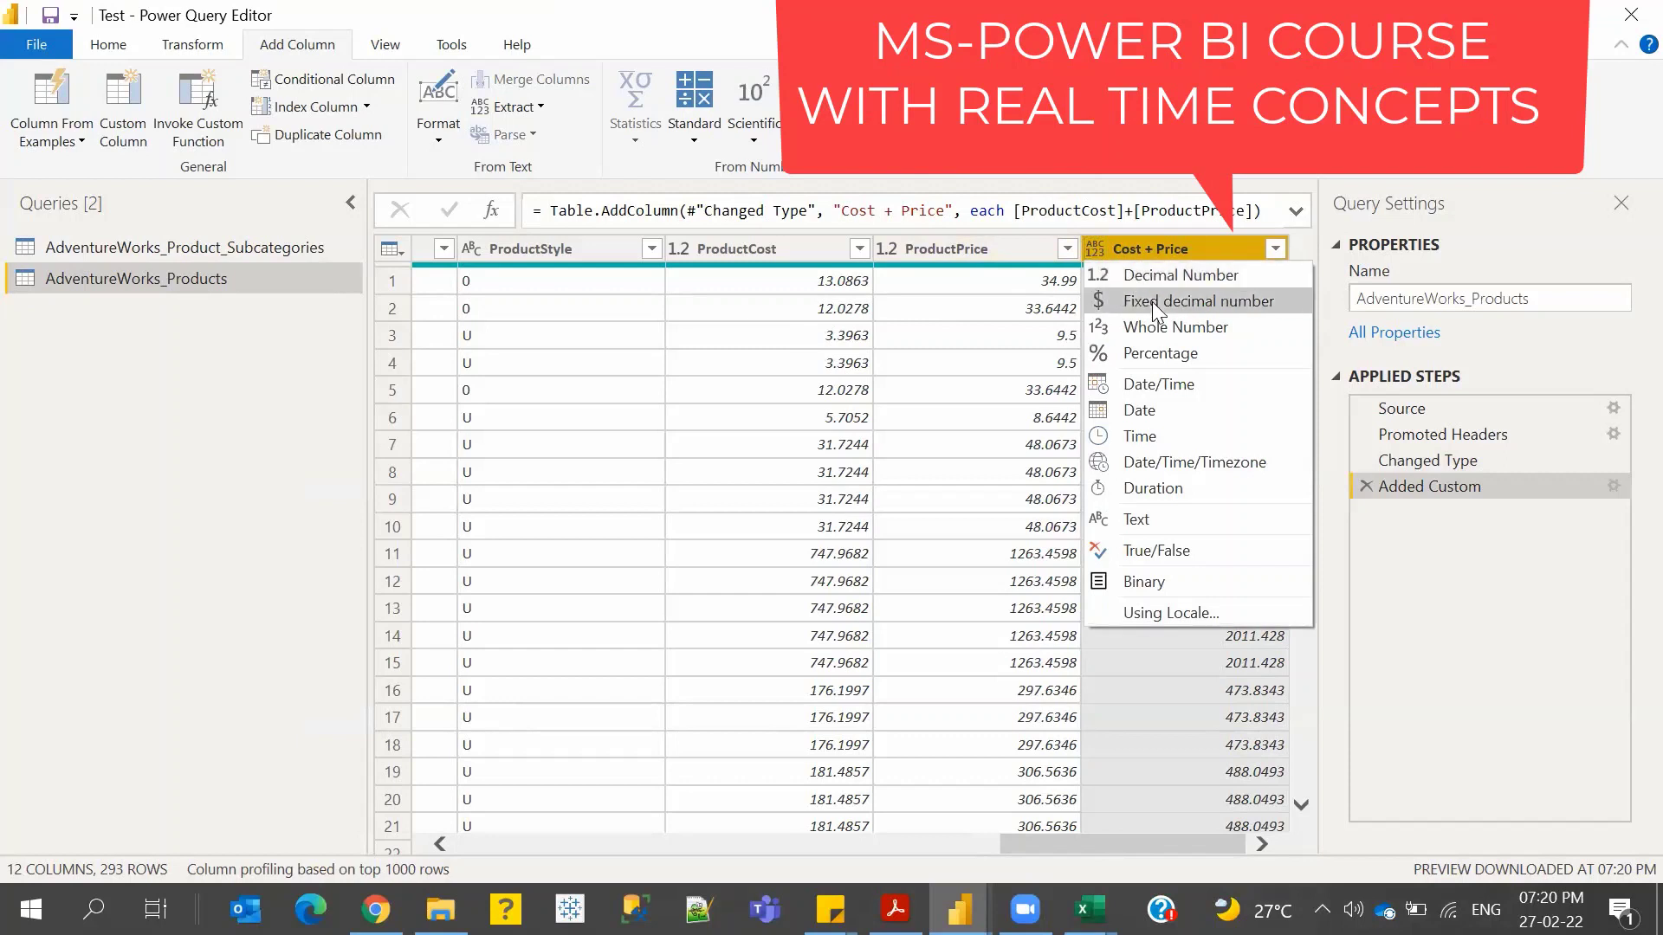
{"action": "left_click", "coordinate": [1152, 279]}
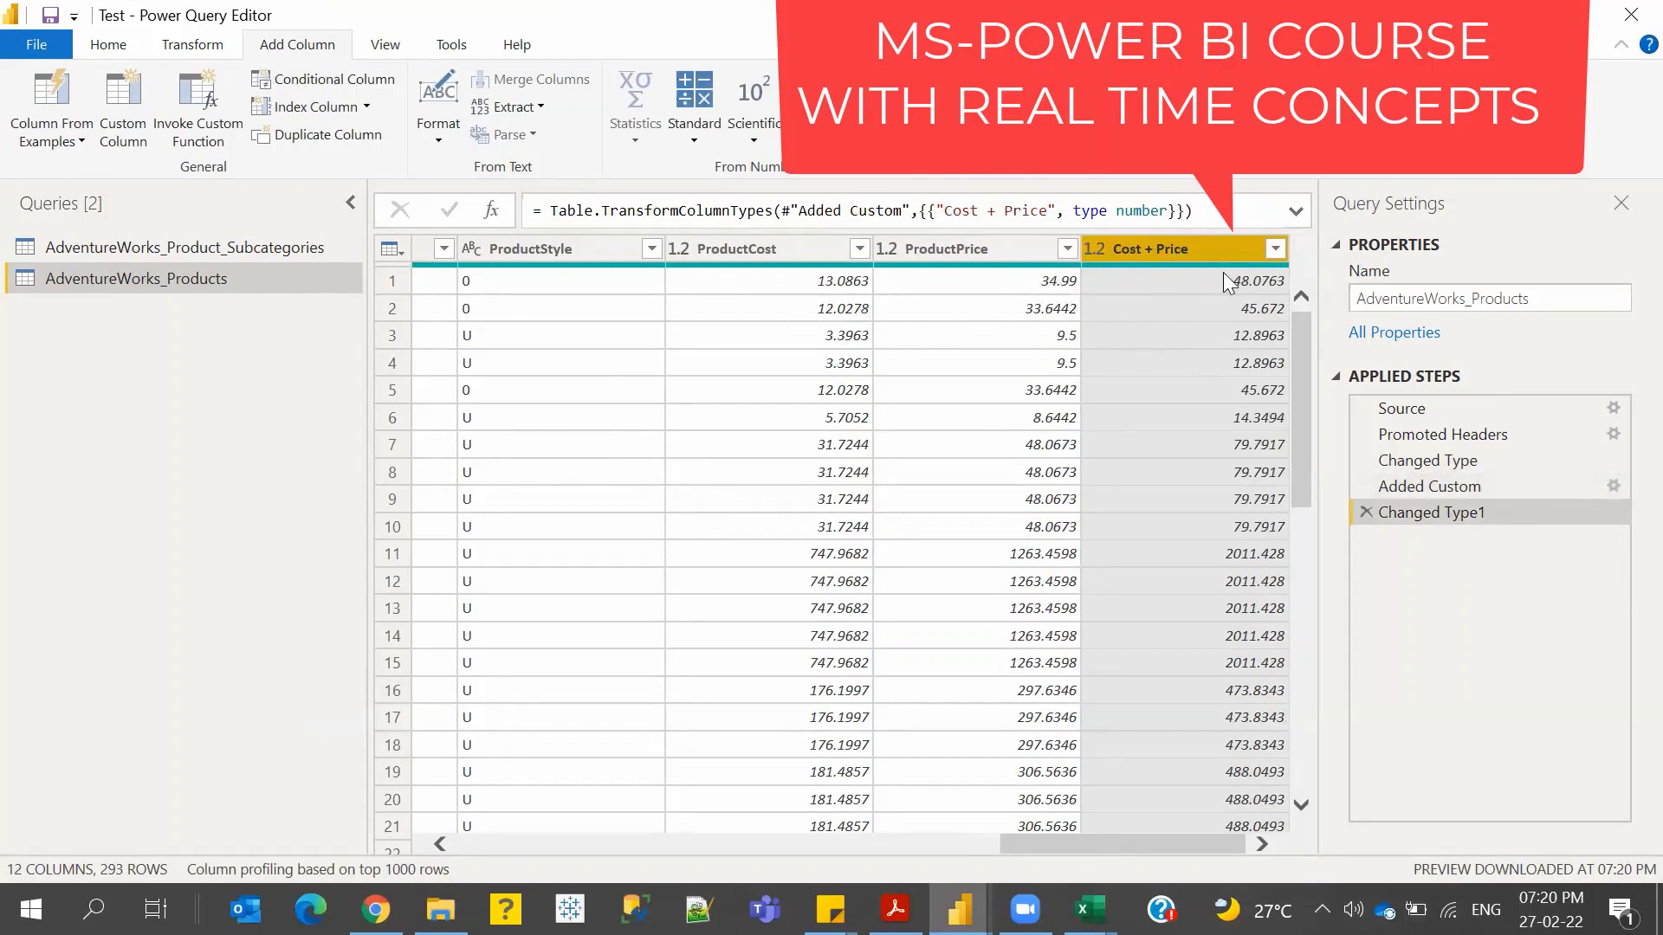
{"action": "left_click", "coordinate": [1613, 487]}
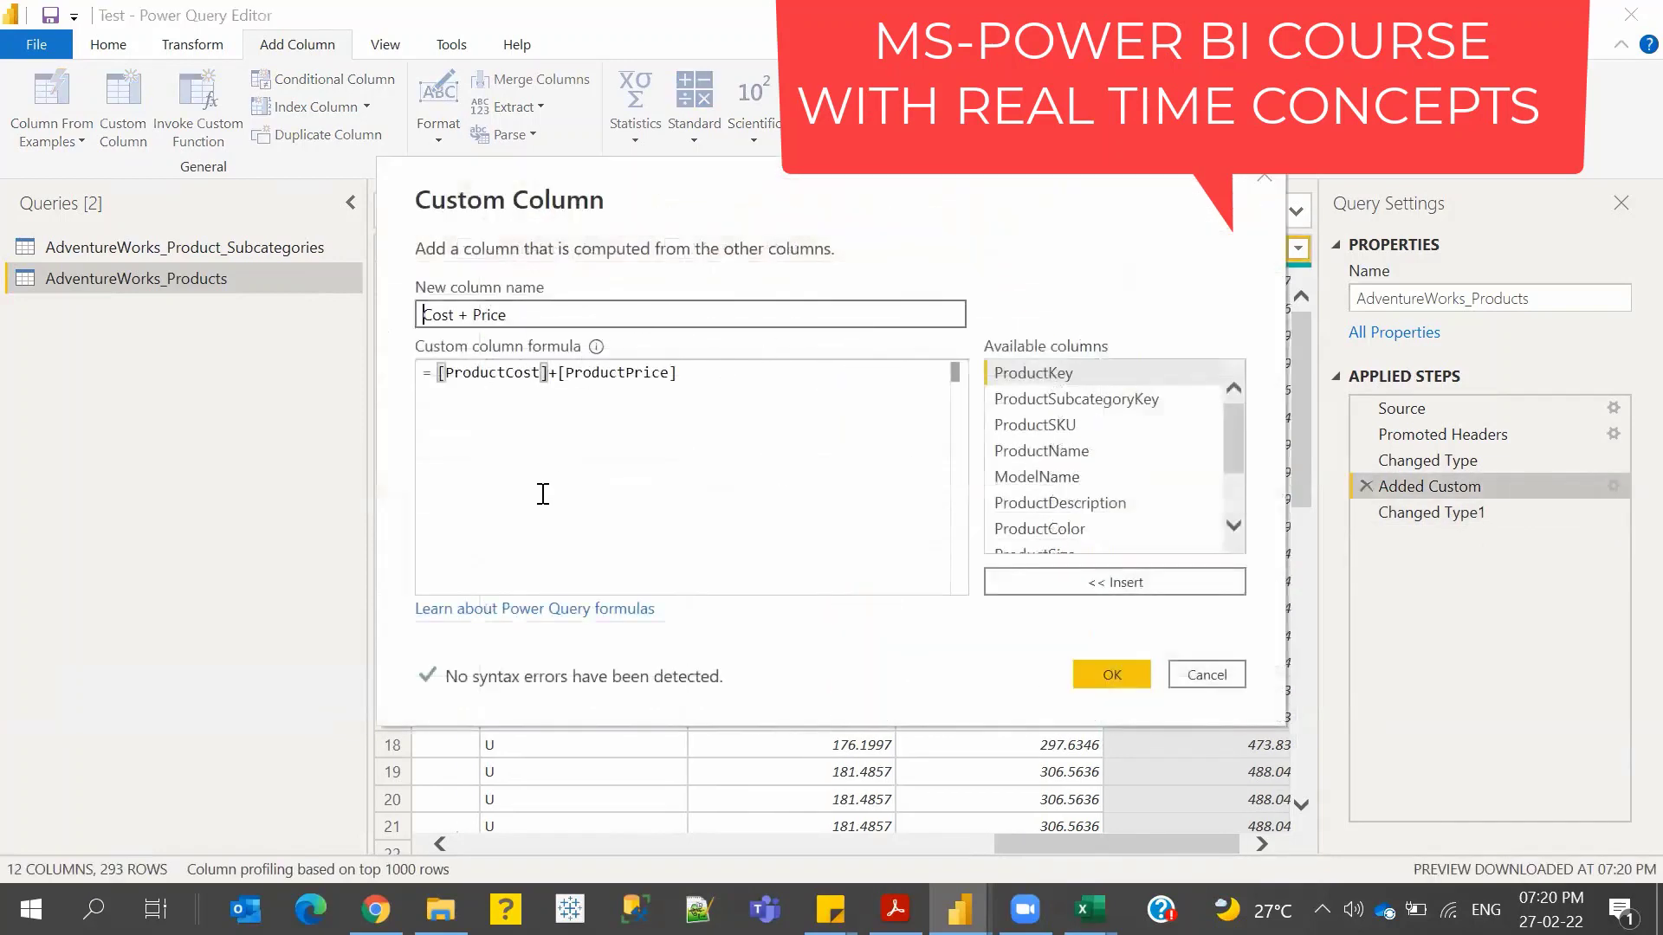
{"action": "left_click", "coordinate": [1112, 674]}
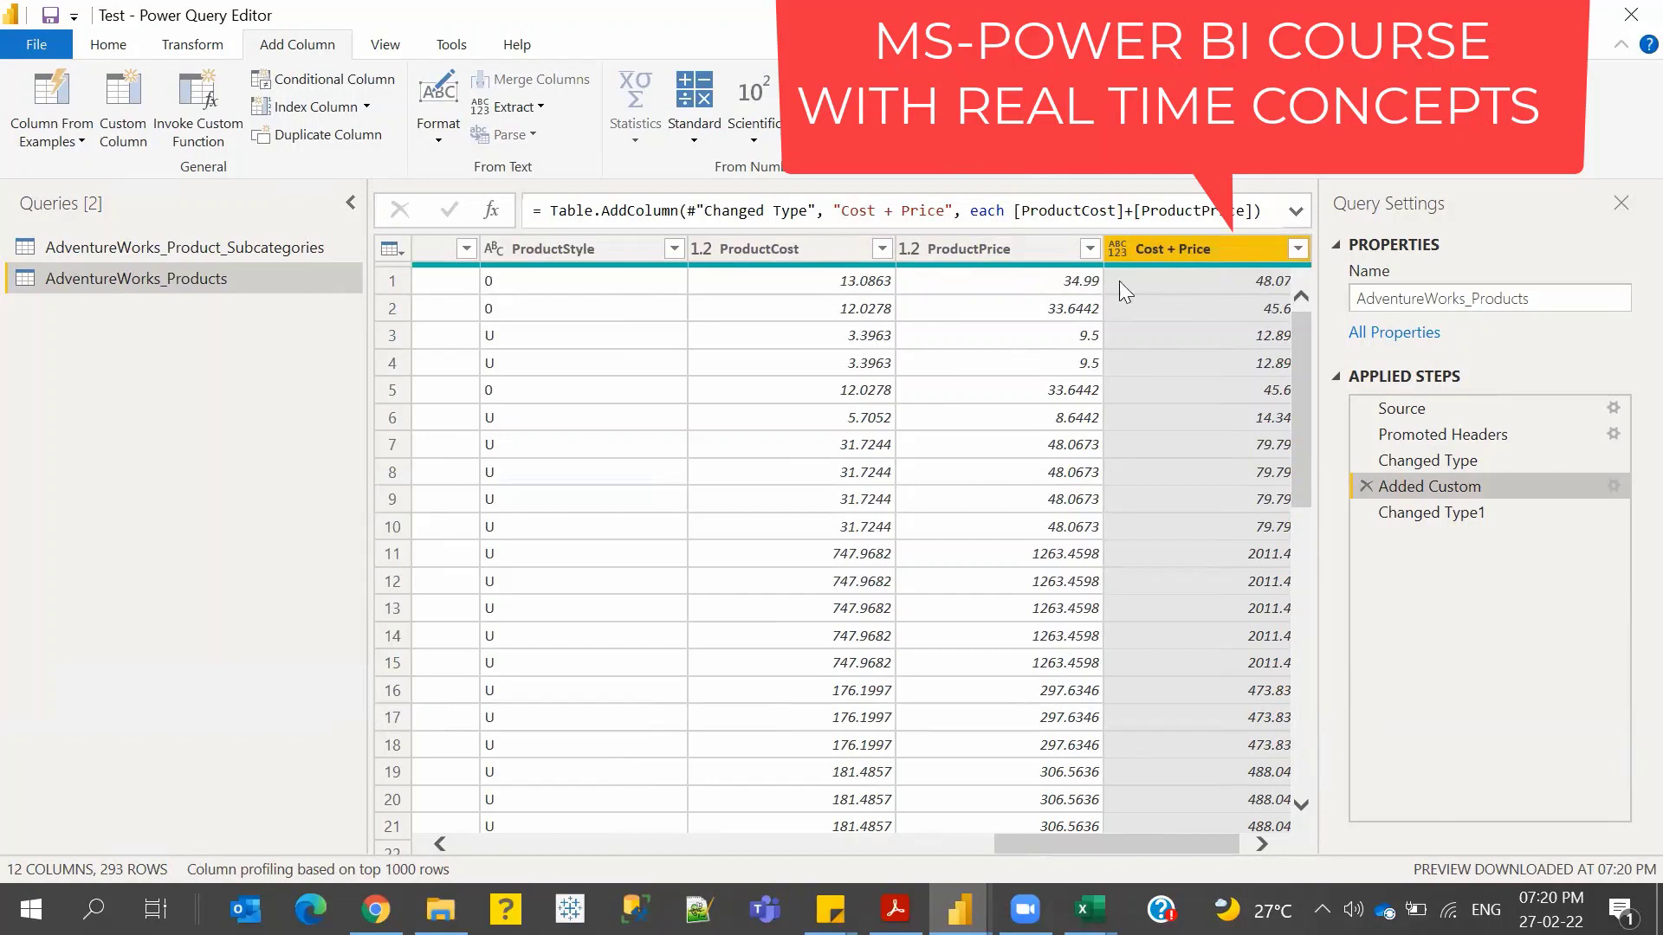
- Examine the columns of AdventureWorks_Products in the Added Custom step, comparing ProductCost and ProductPrice with Cost + Price
{"action": "left_click", "coordinate": [1263, 840]}
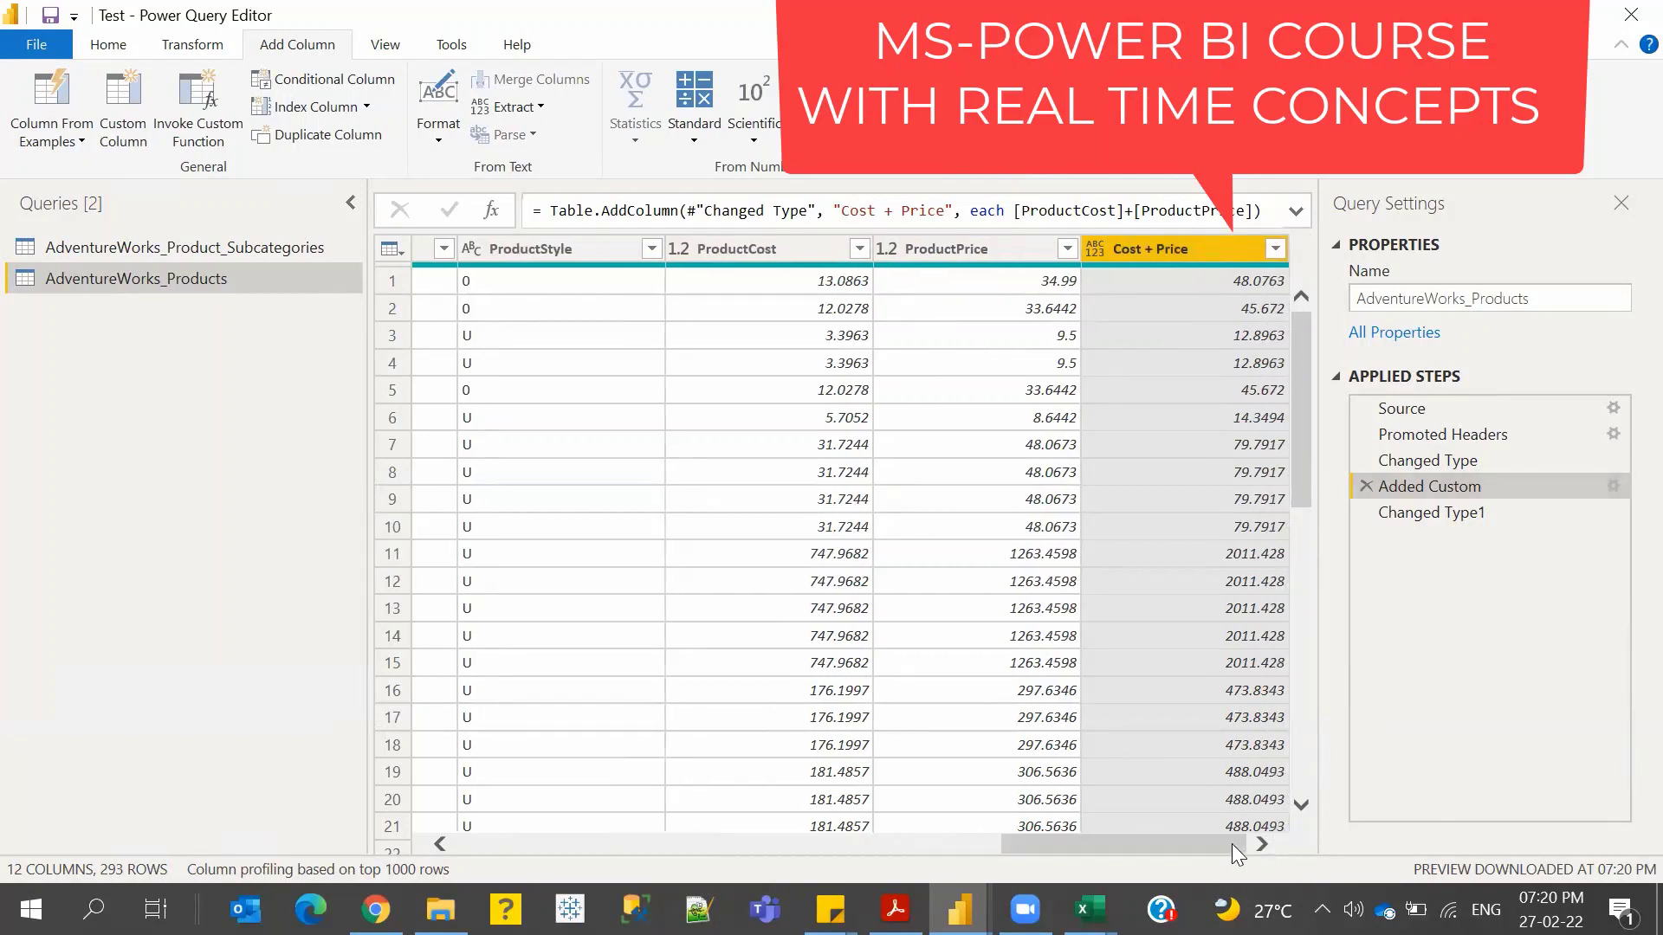
{"action": "left_click_drag", "start_coordinate": [1227, 847], "coordinate": [1369, 847]}
{"action": "left_click_drag", "start_coordinate": [1223, 846], "coordinate": [844, 814]}
{"action": "left_click_drag", "start_coordinate": [1174, 844], "coordinate": [558, 831]}
{"action": "scroll", "coordinate": [840, 258], "scroll_direction": "right", "scroll_amount": 10}
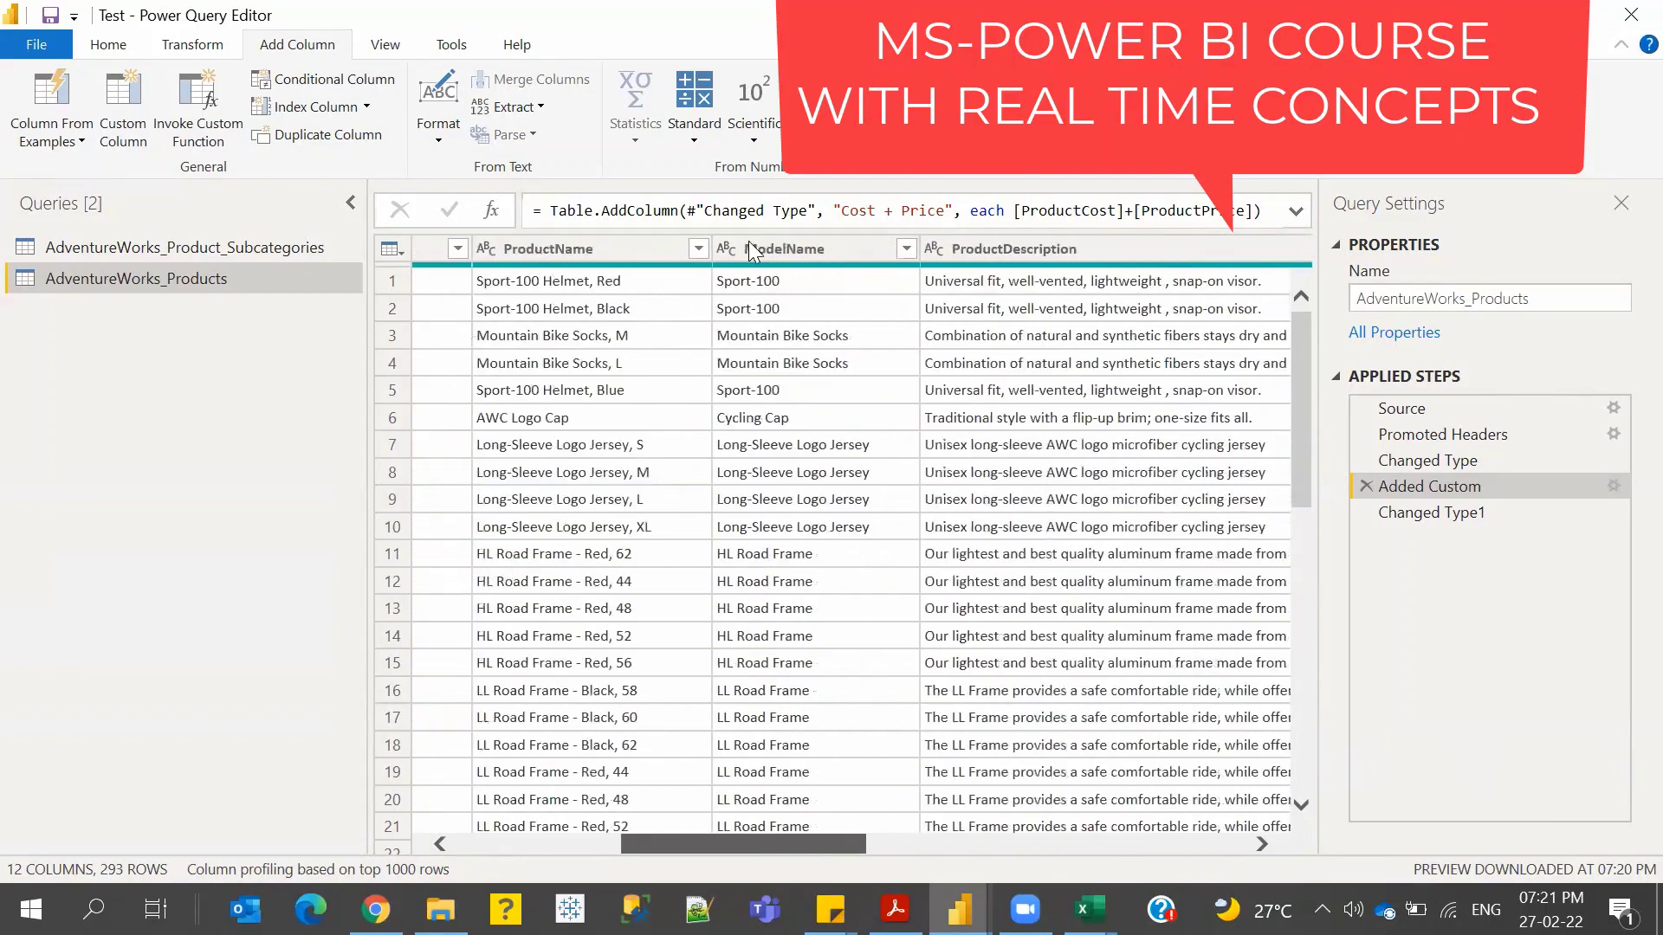
{"action": "left_click", "coordinate": [979, 254]}
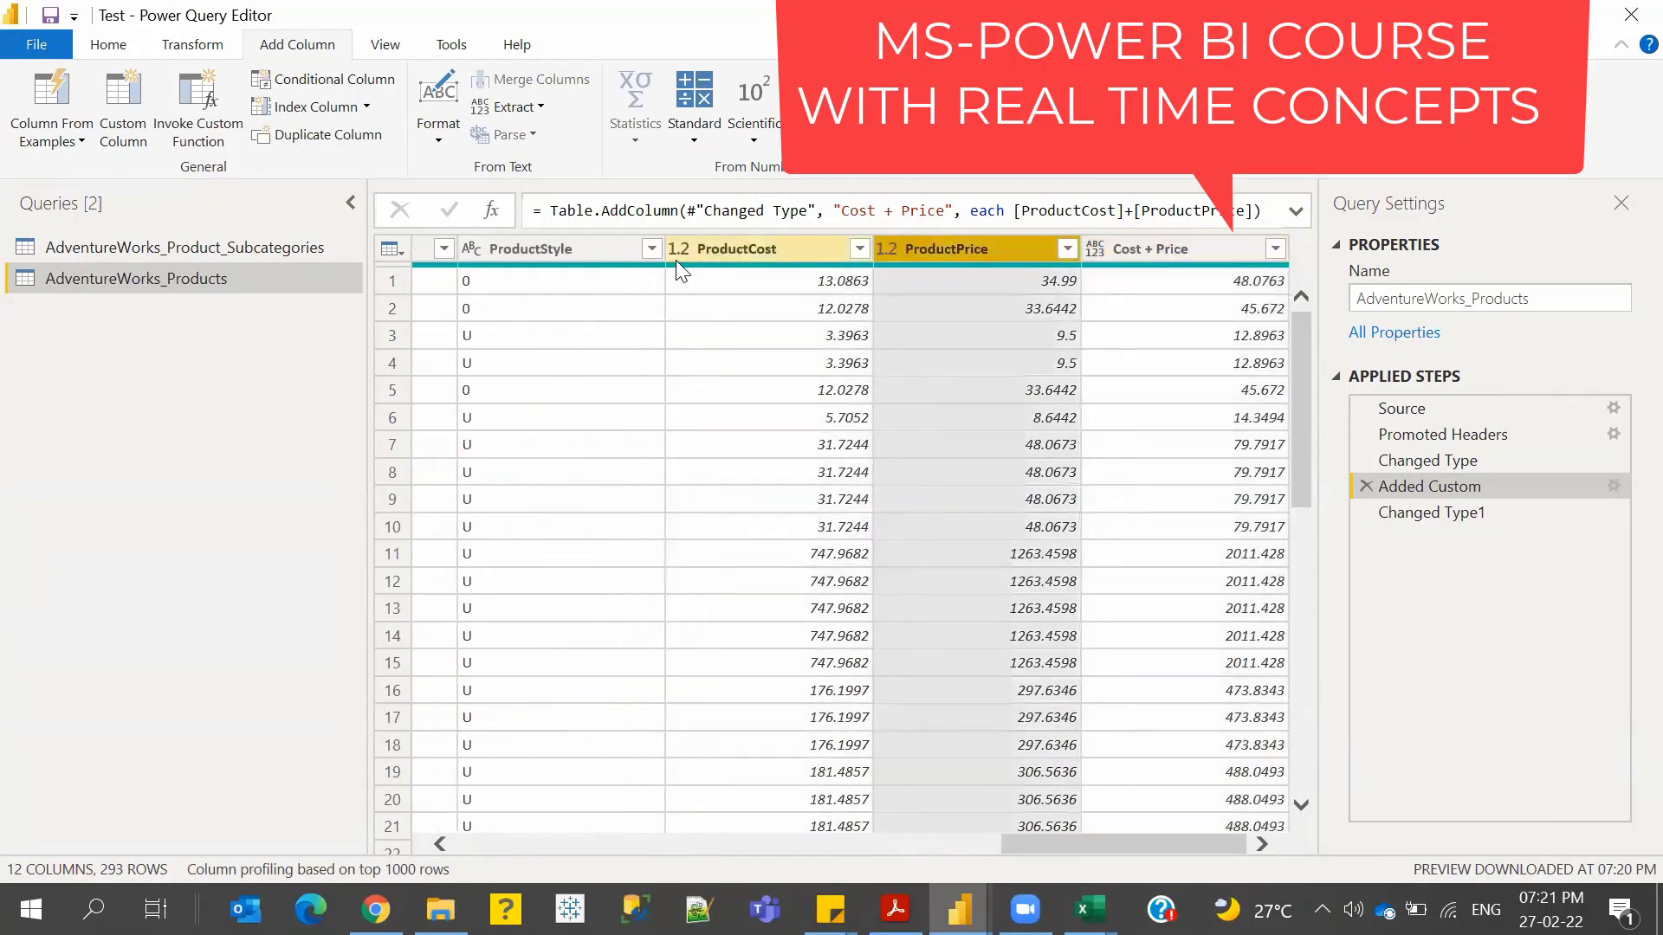
{"action": "left_click", "coordinate": [1029, 284]}
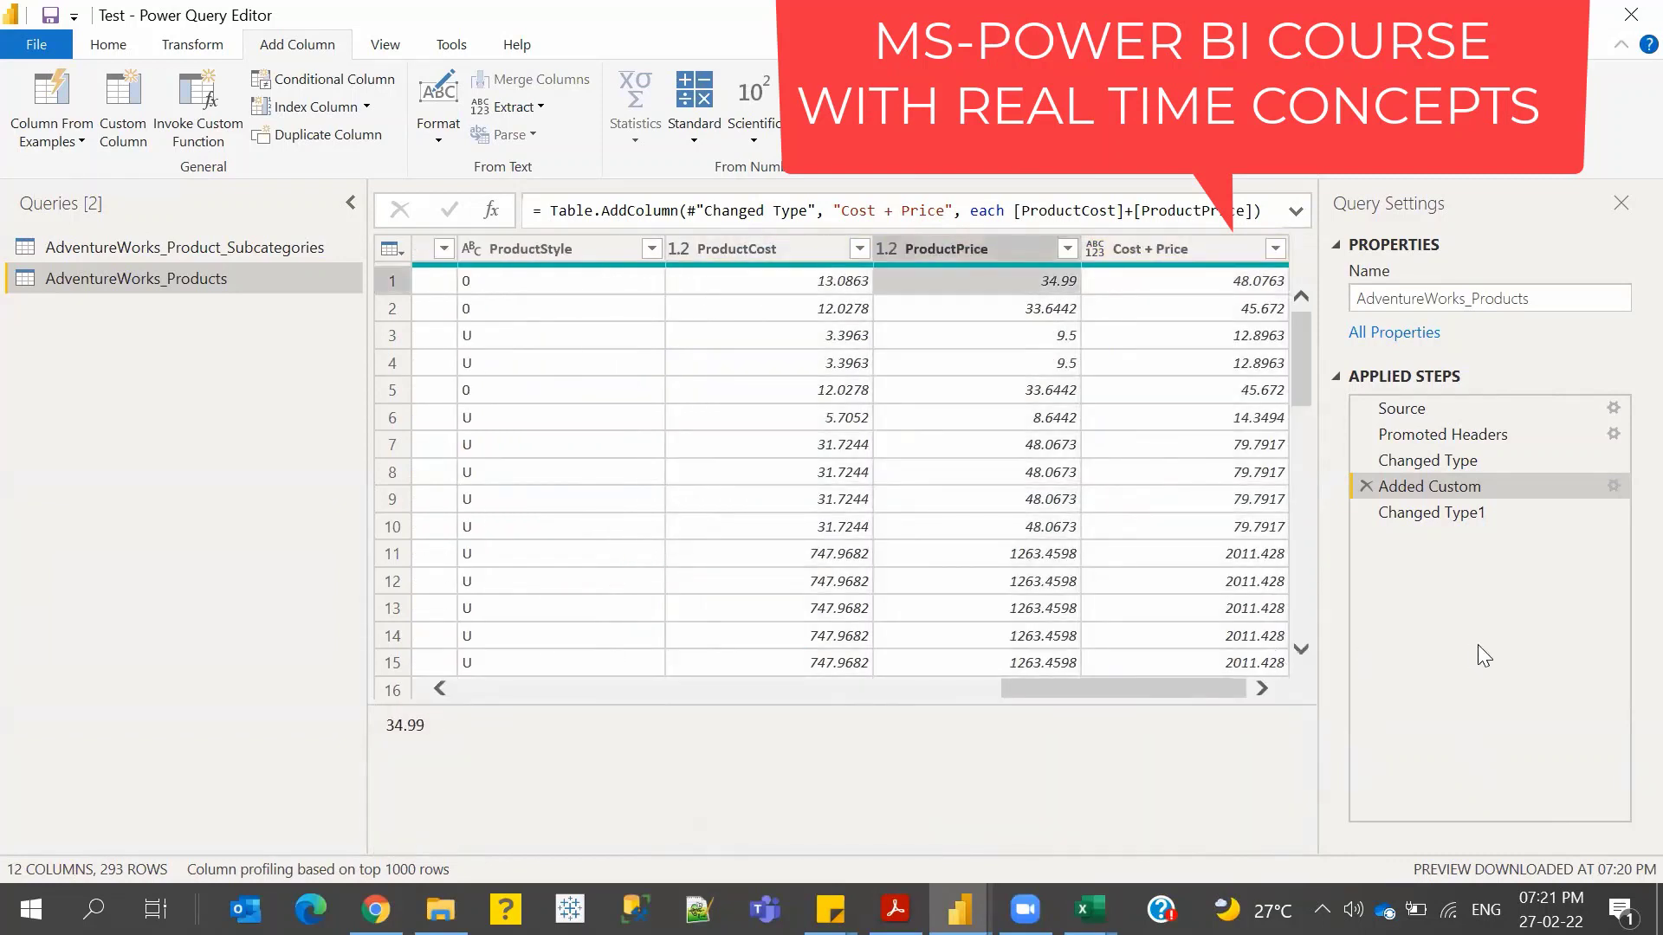
{"action": "left_click", "coordinate": [1190, 251]}
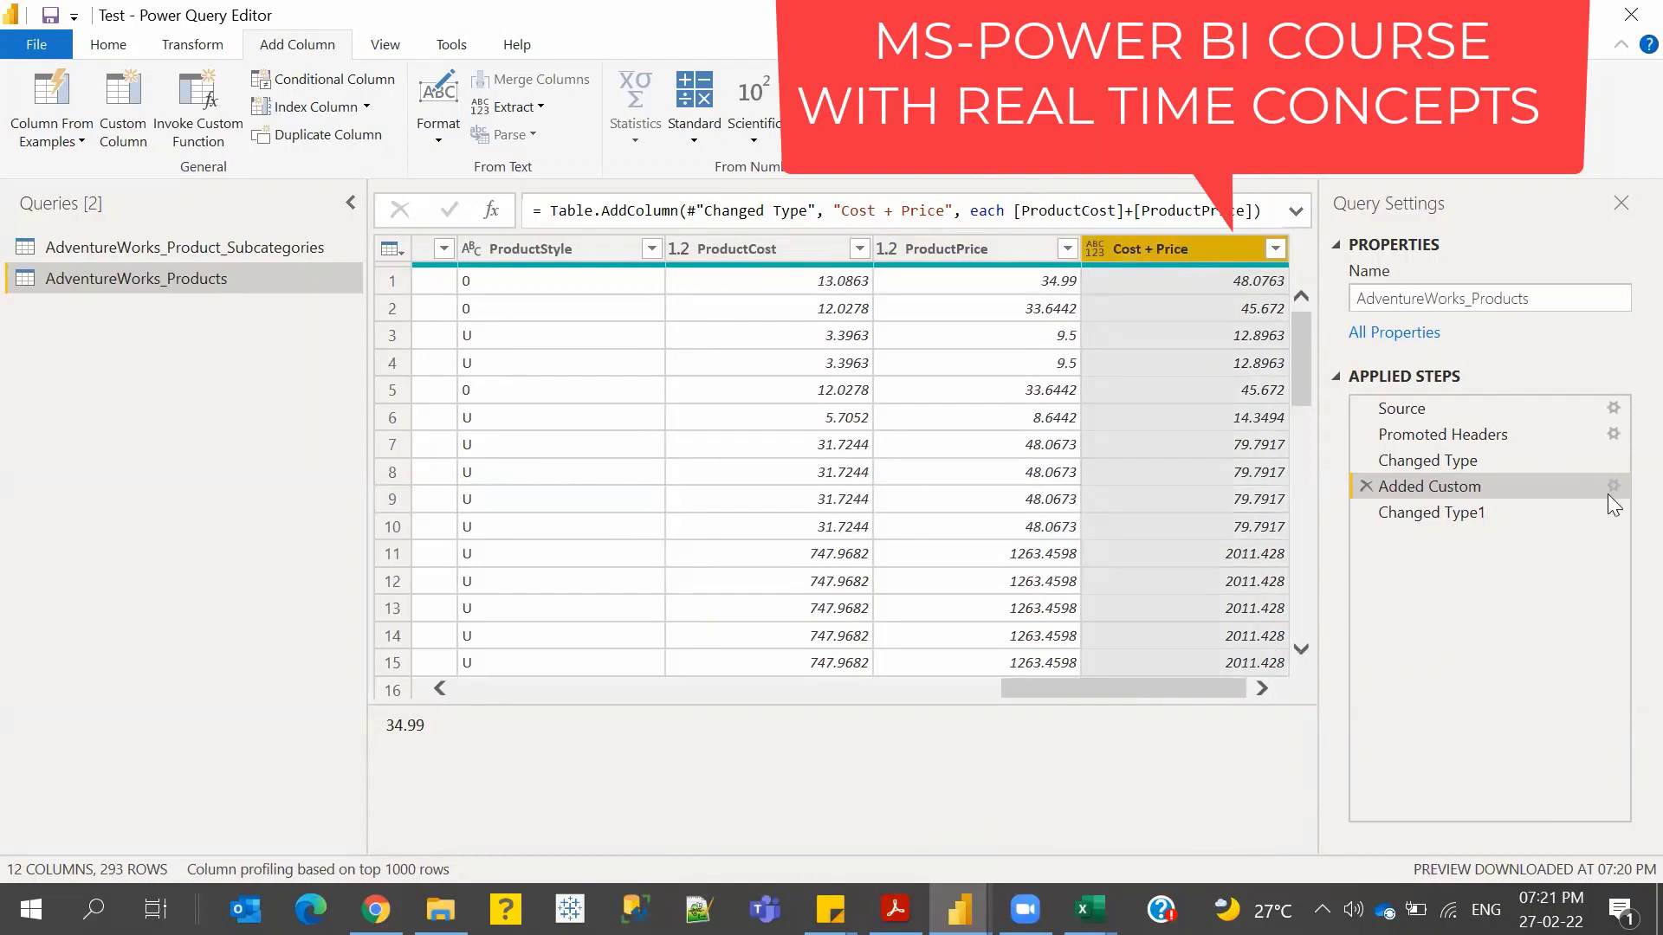
- Edit the Added Custom step so the Cost + Price formula reads [ProductCost]*[ProductPrice]
{"action": "left_click", "coordinate": [1612, 487]}
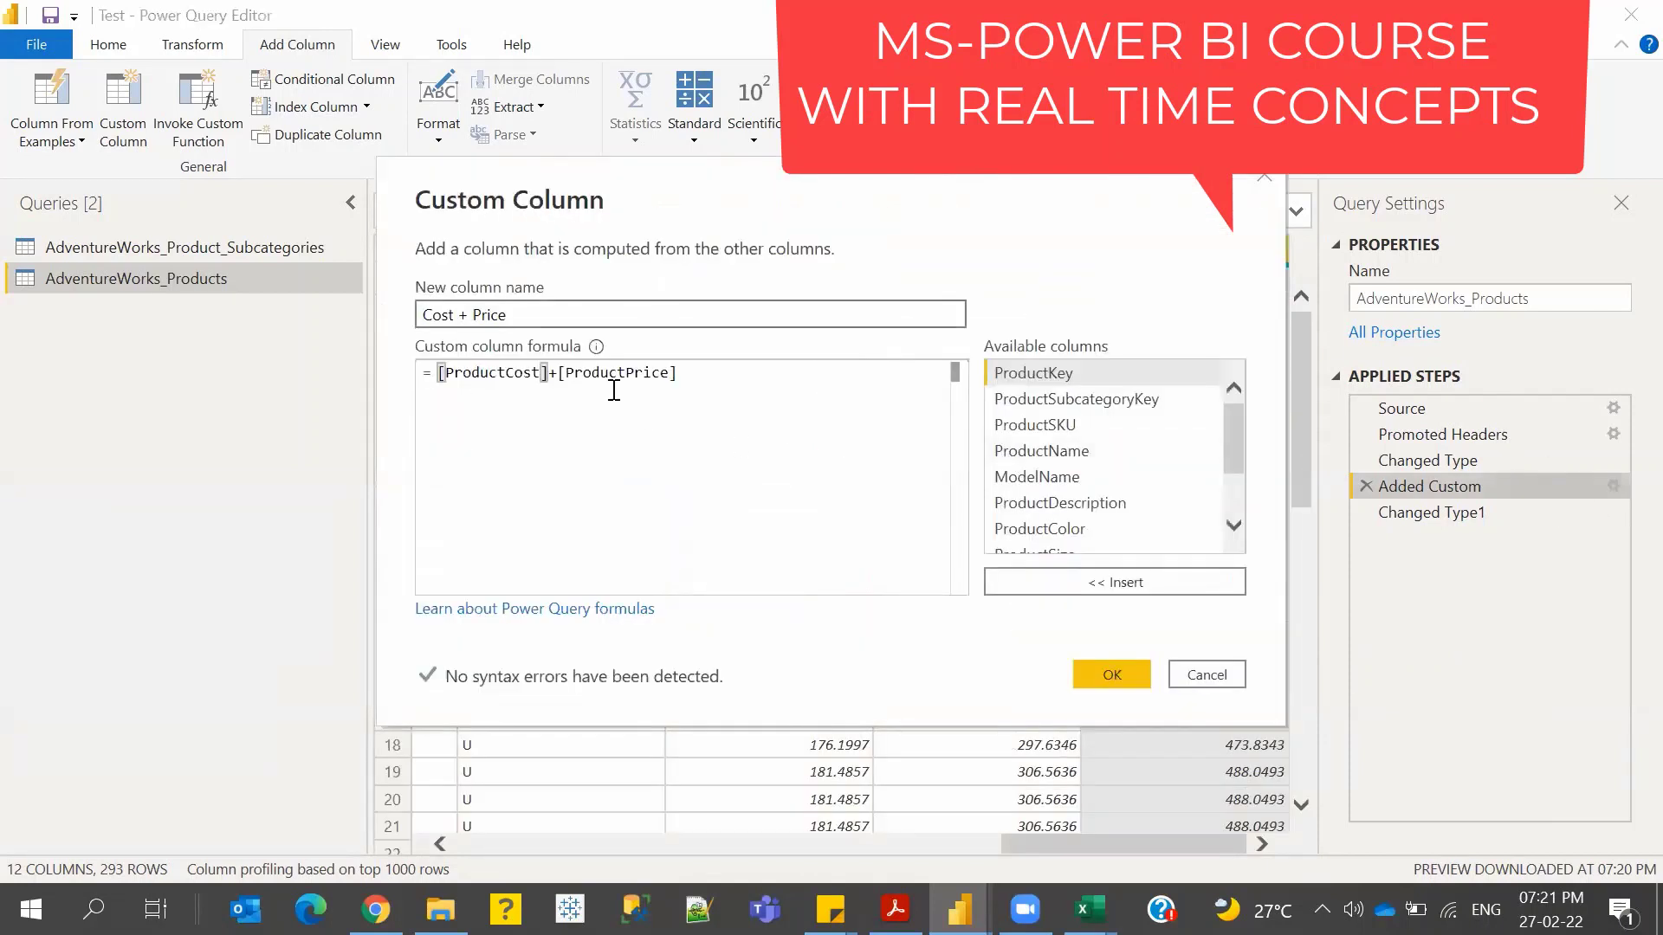
{"action": "left_click", "coordinate": [559, 373]}
{"action": "key", "text": "BackSpace"}
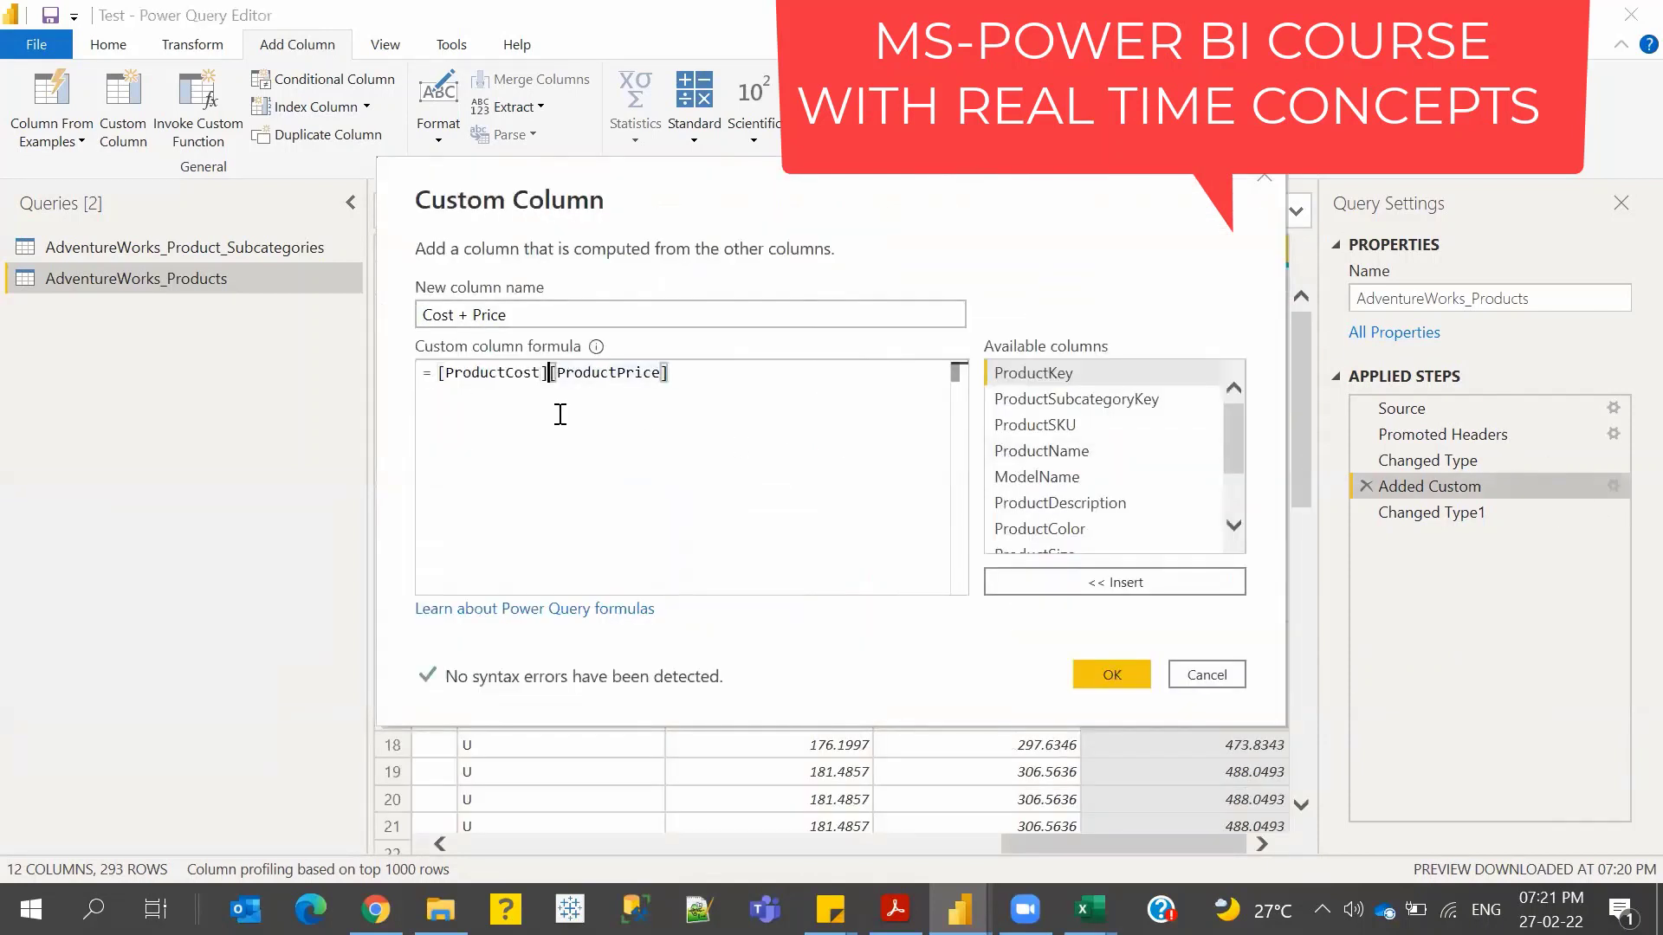
{"action": "type", "text": "*"}
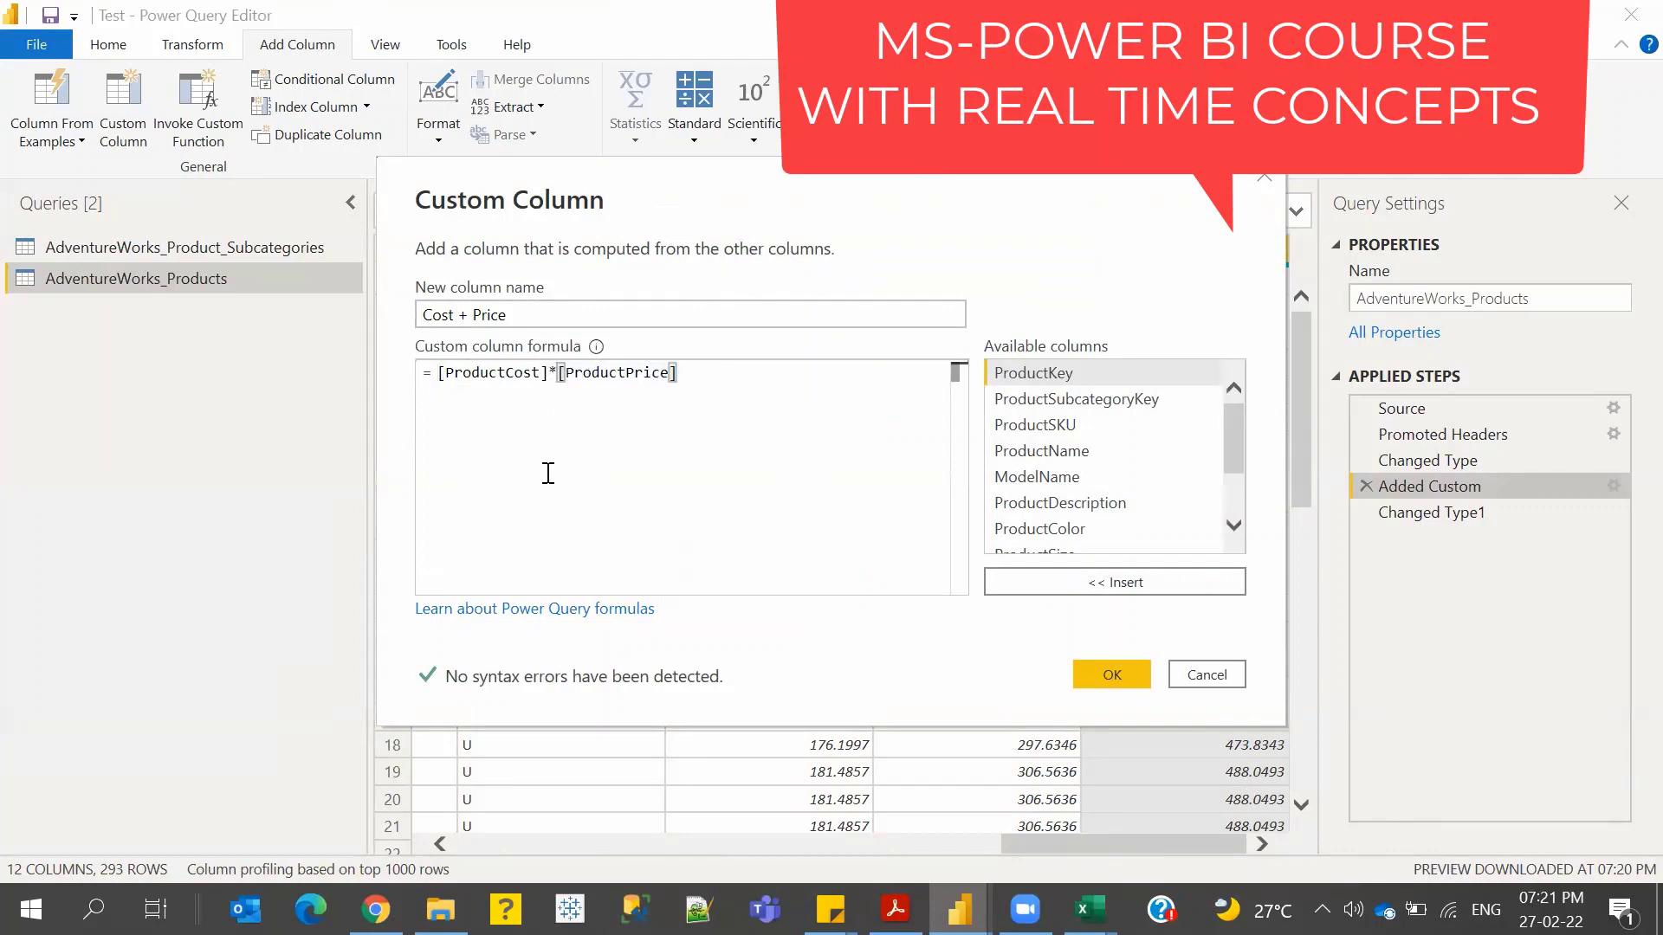
{"action": "left_click", "coordinate": [1115, 671]}
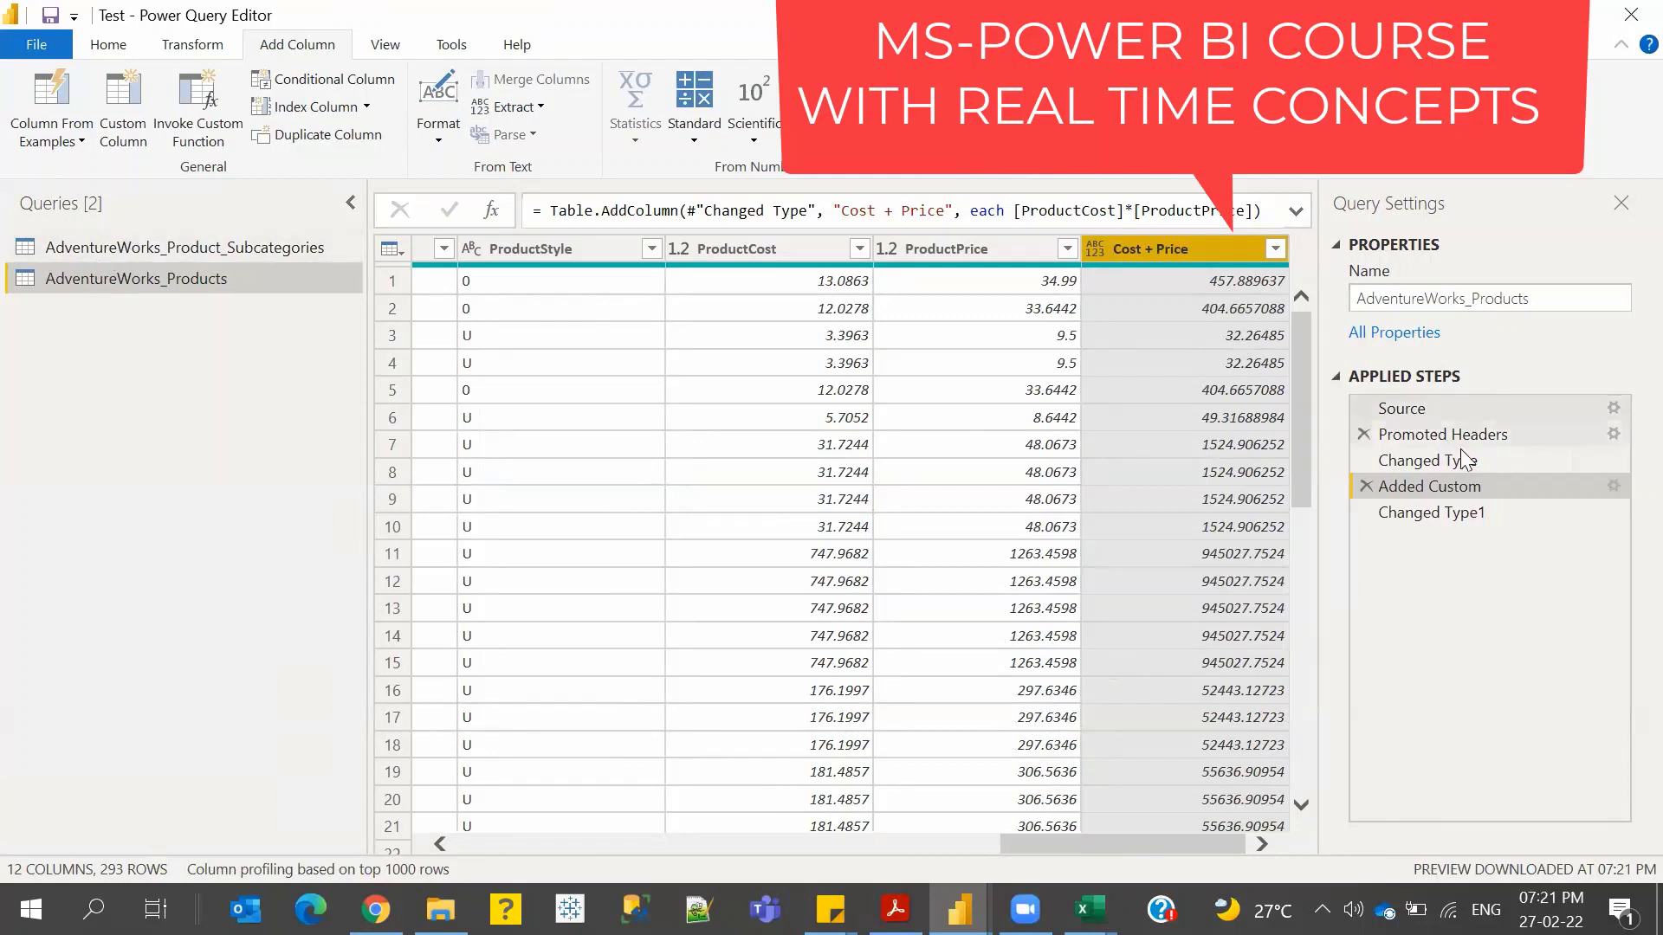
{"action": "left_click", "coordinate": [1613, 486]}
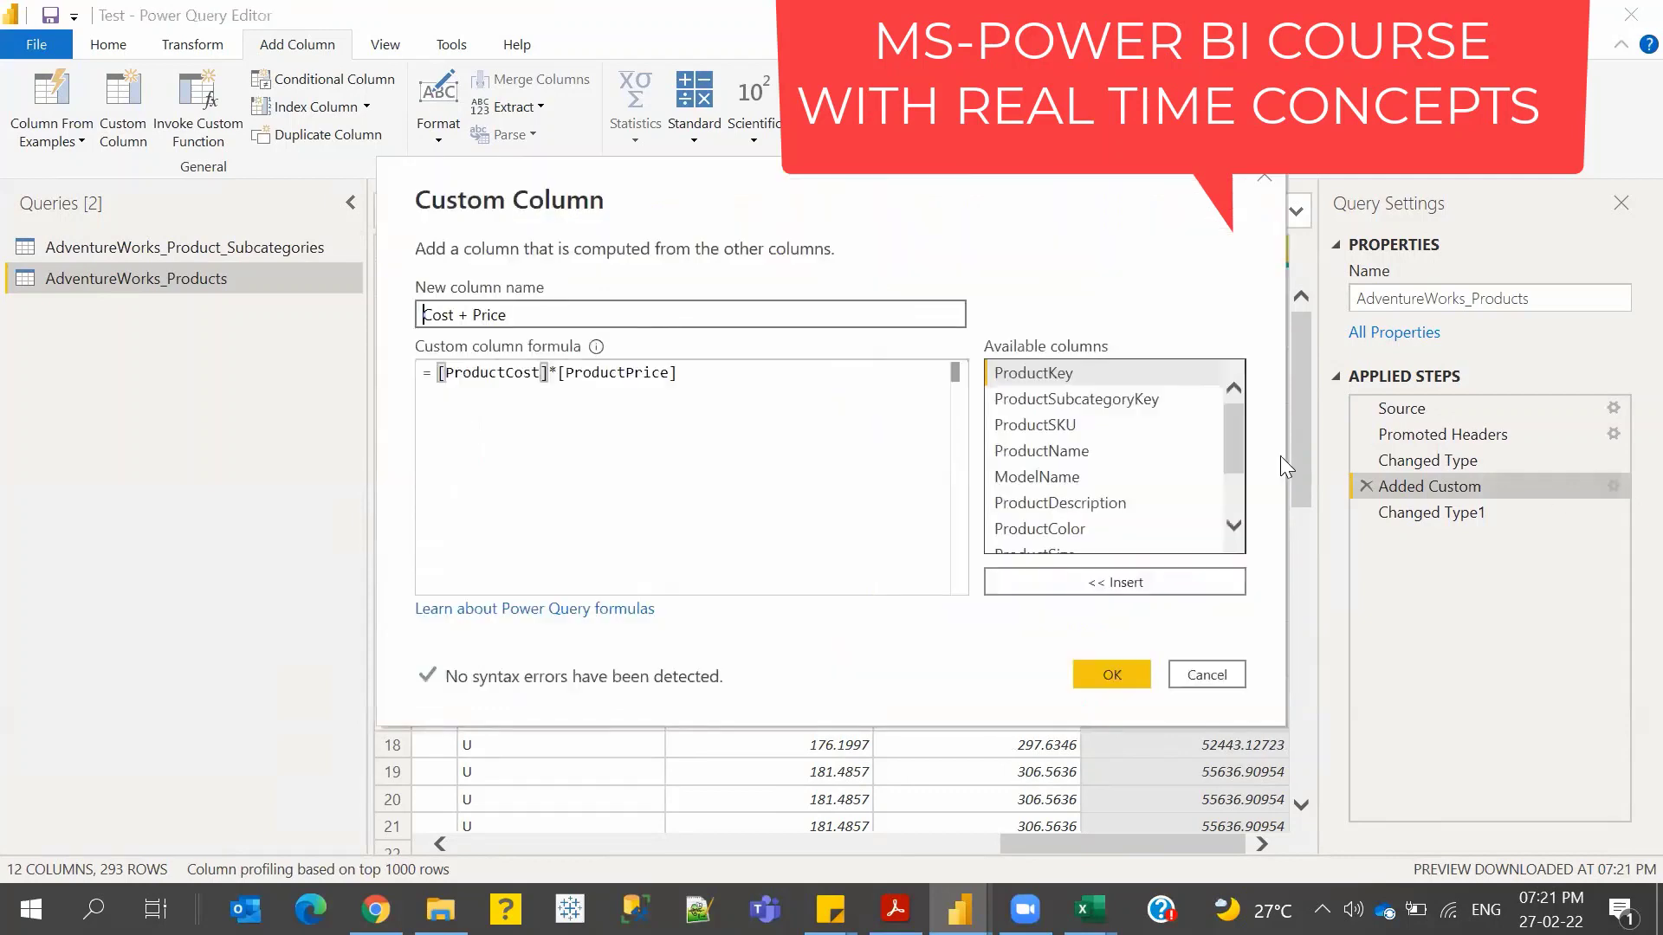
{"action": "left_click", "coordinate": [1112, 676]}
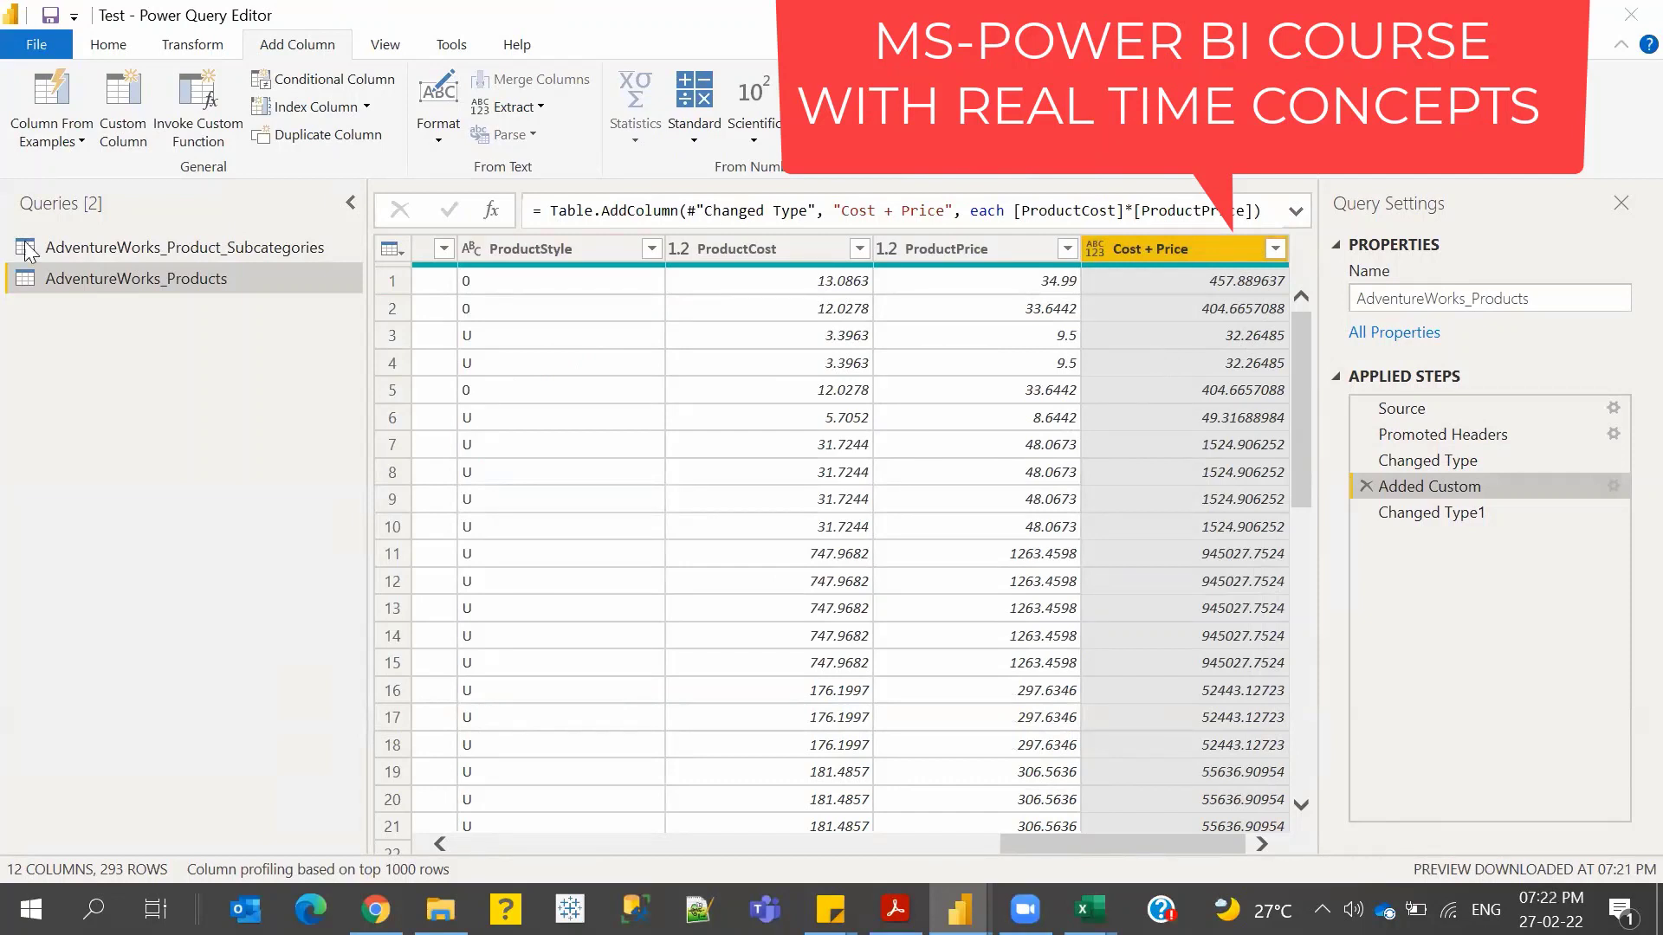
- Review the commands available for the AdventureWorks_Products query and show the result of the Changed Type1 step
{"action": "right_click", "coordinate": [126, 287]}
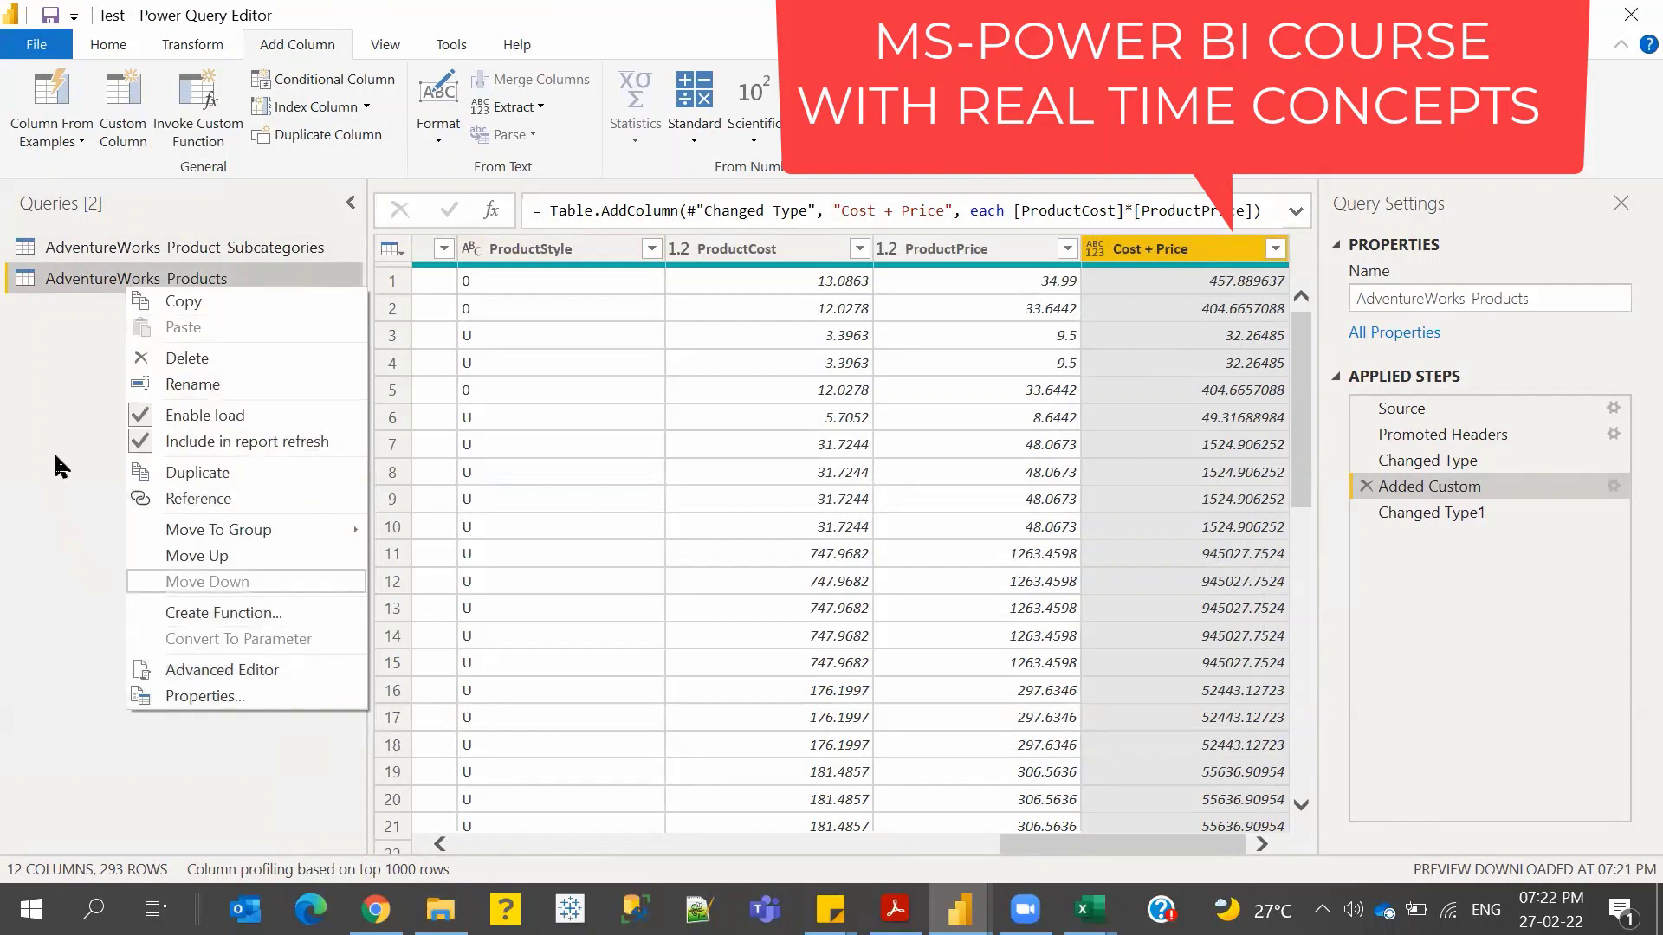
{"action": "left_click", "coordinate": [91, 437]}
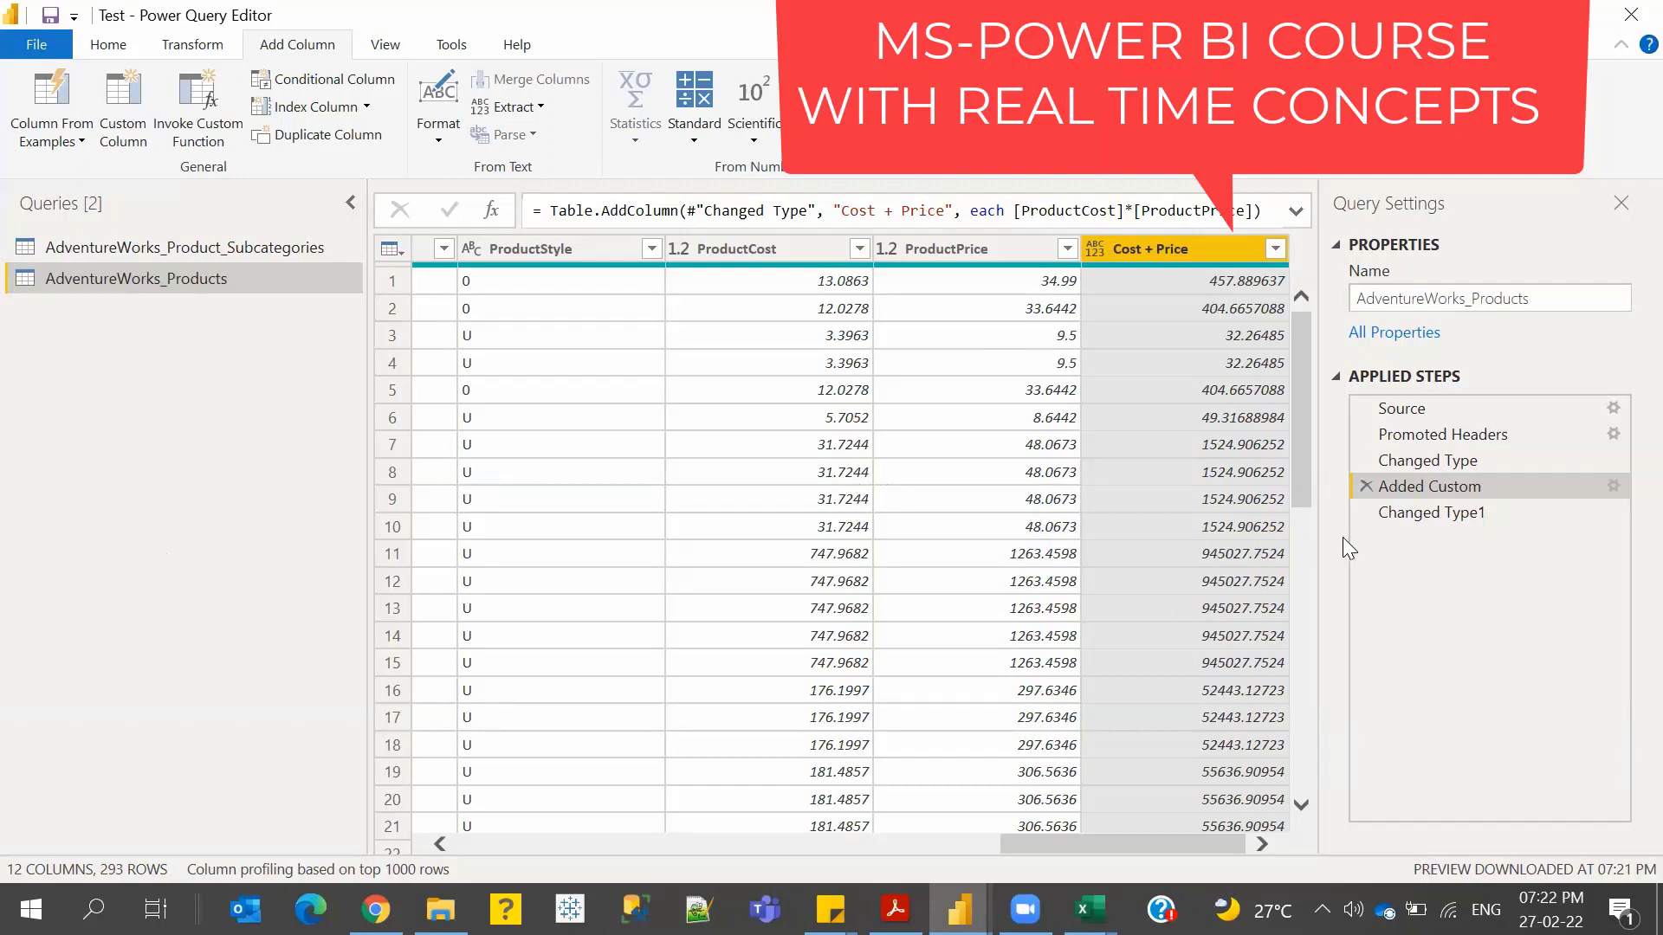
{"action": "left_click", "coordinate": [1464, 516]}
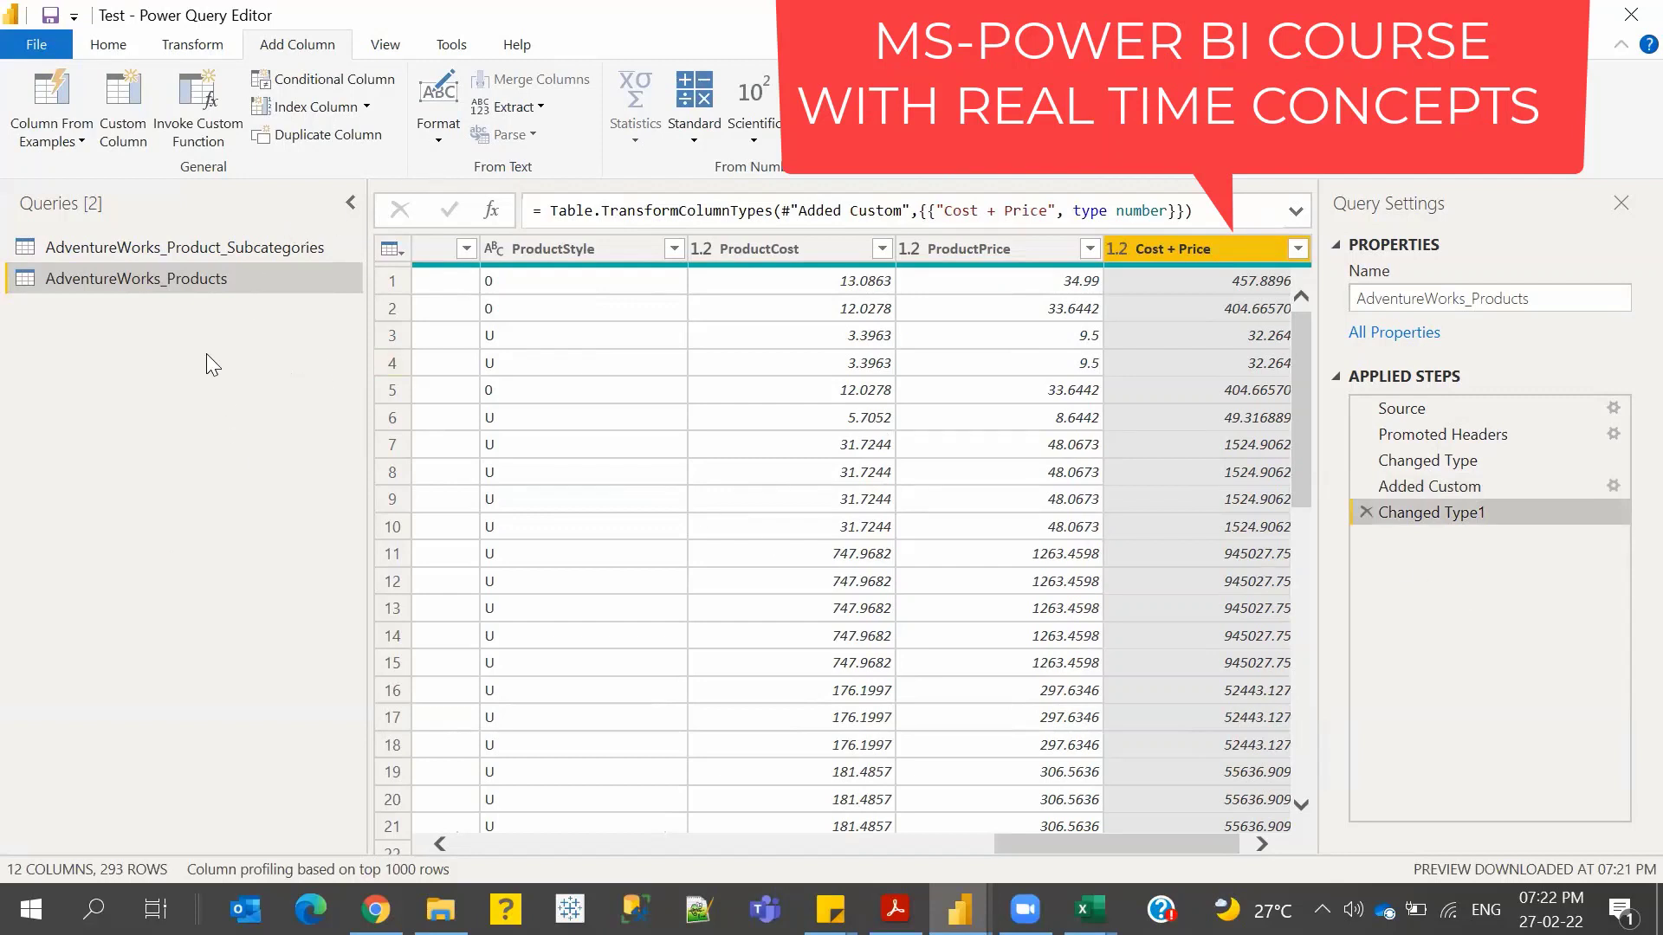
{"action": "left_click", "coordinate": [70, 142]}
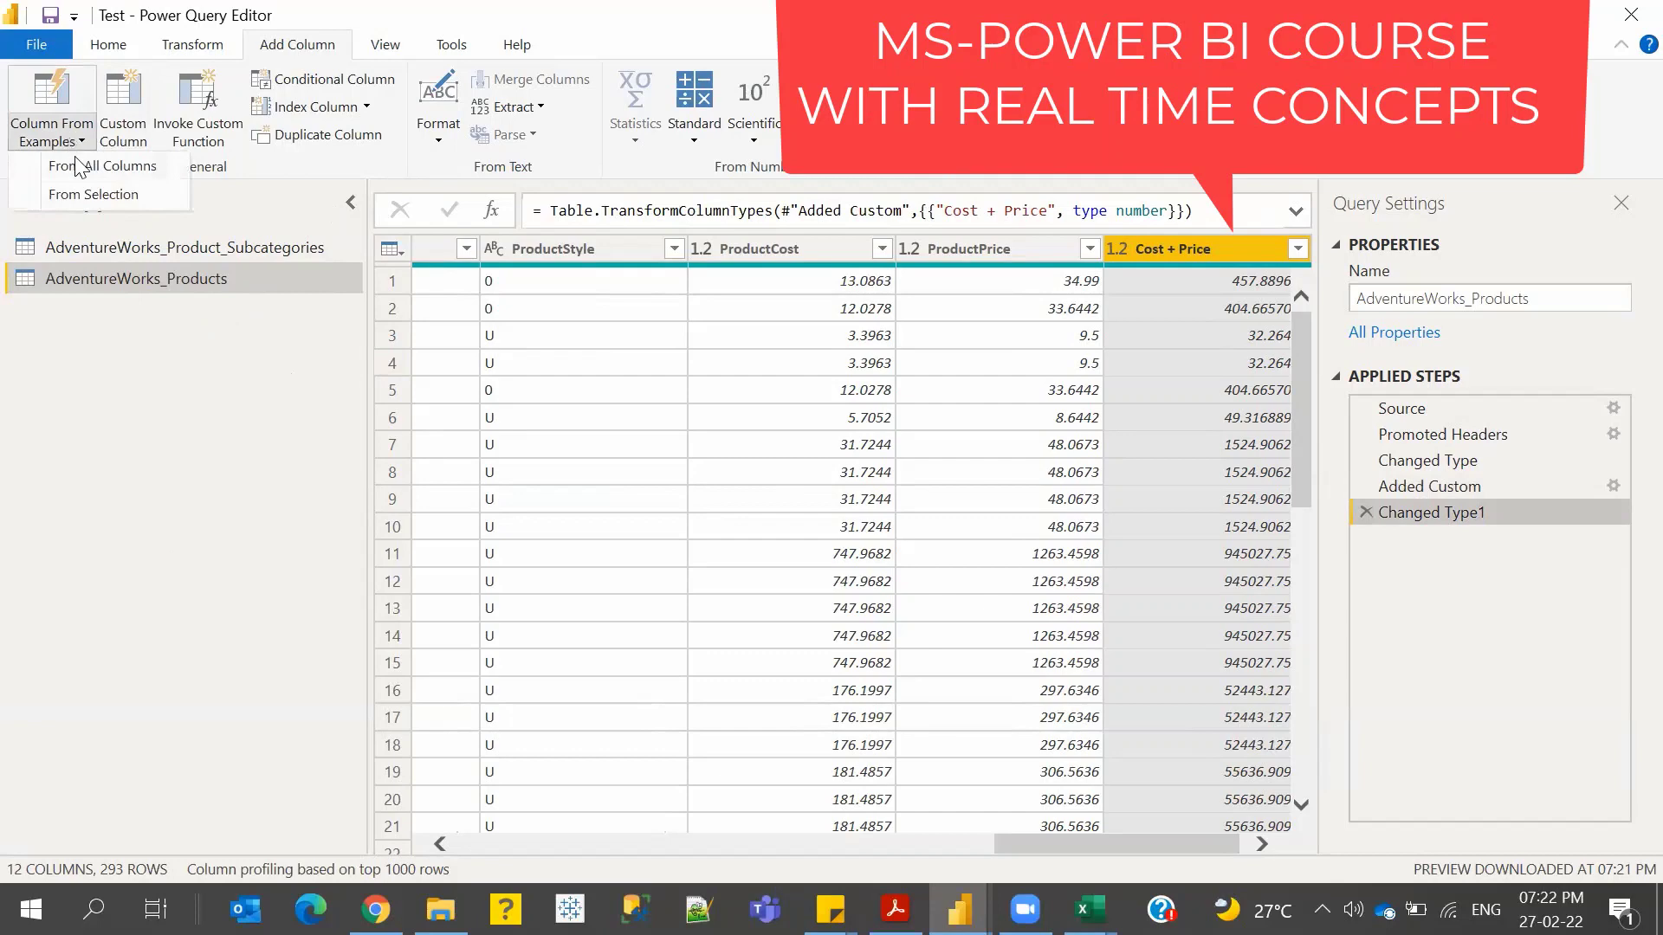
{"action": "left_click", "coordinate": [78, 166]}
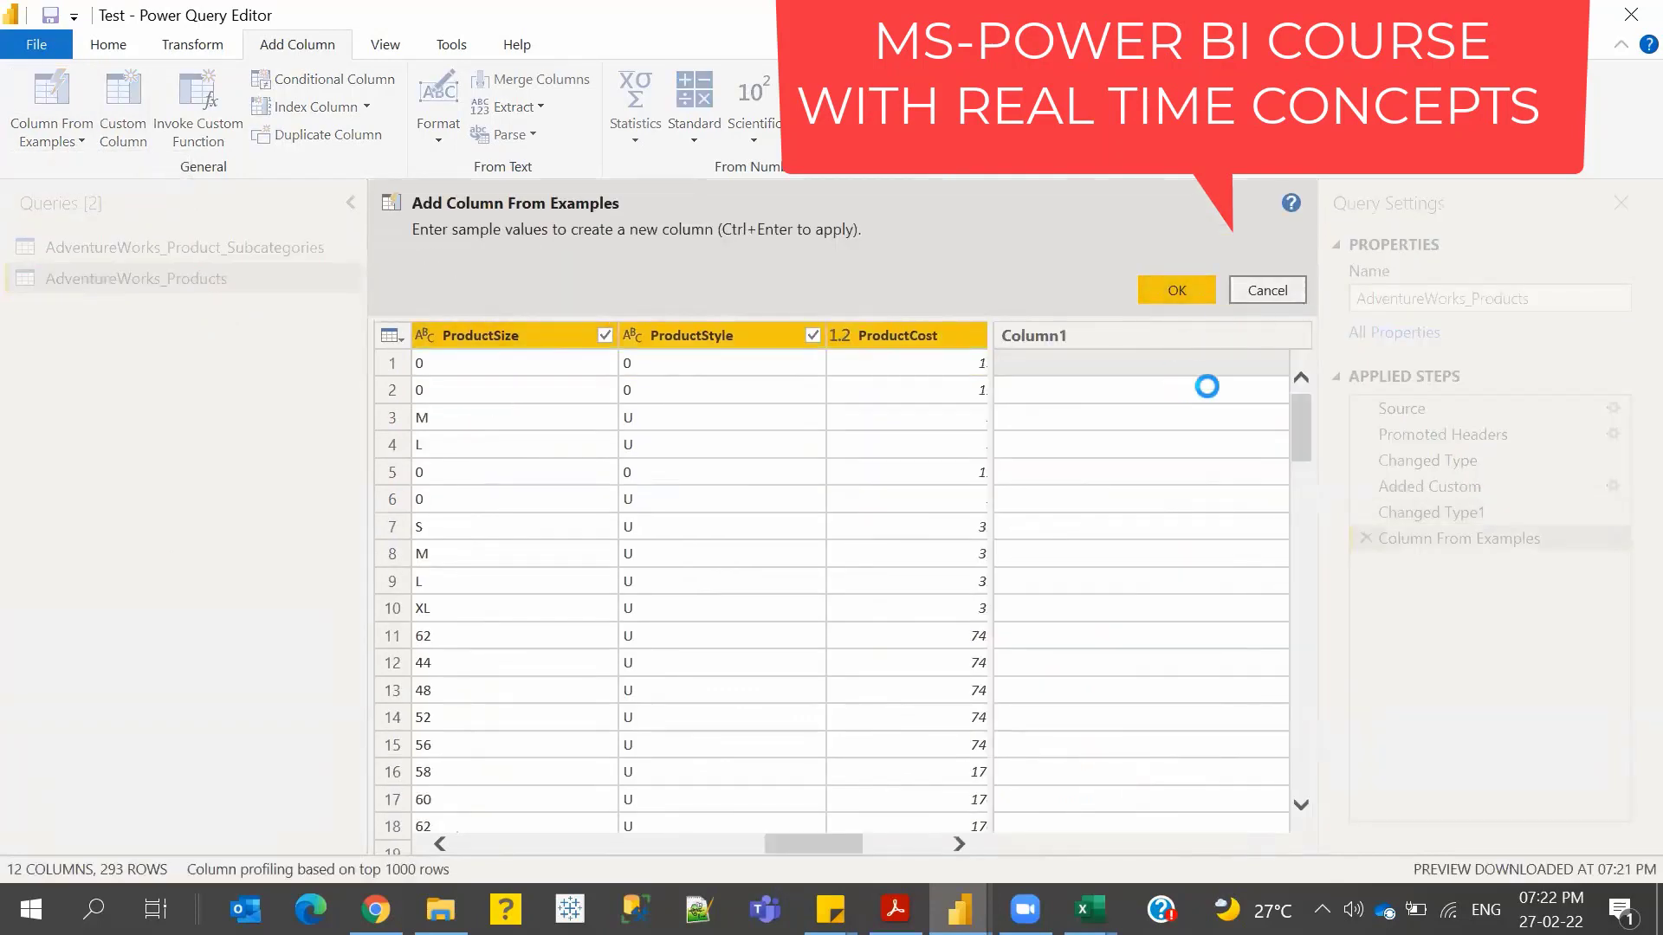
{"action": "left_click", "coordinate": [1267, 290]}
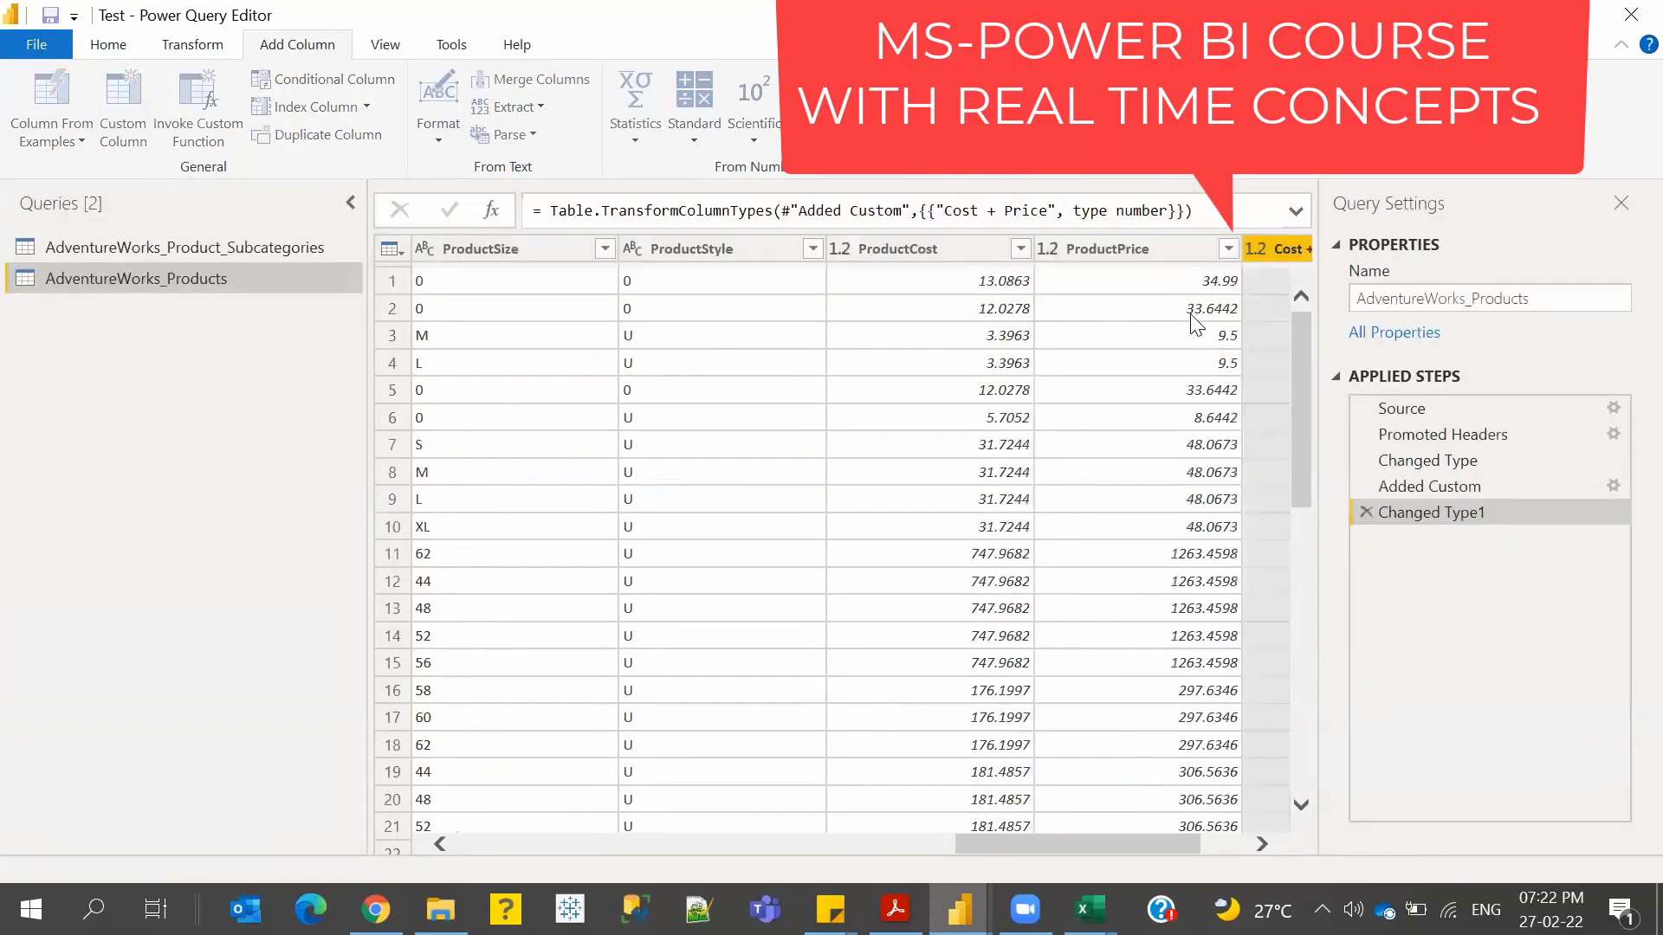
{"action": "left_click", "coordinate": [193, 147]}
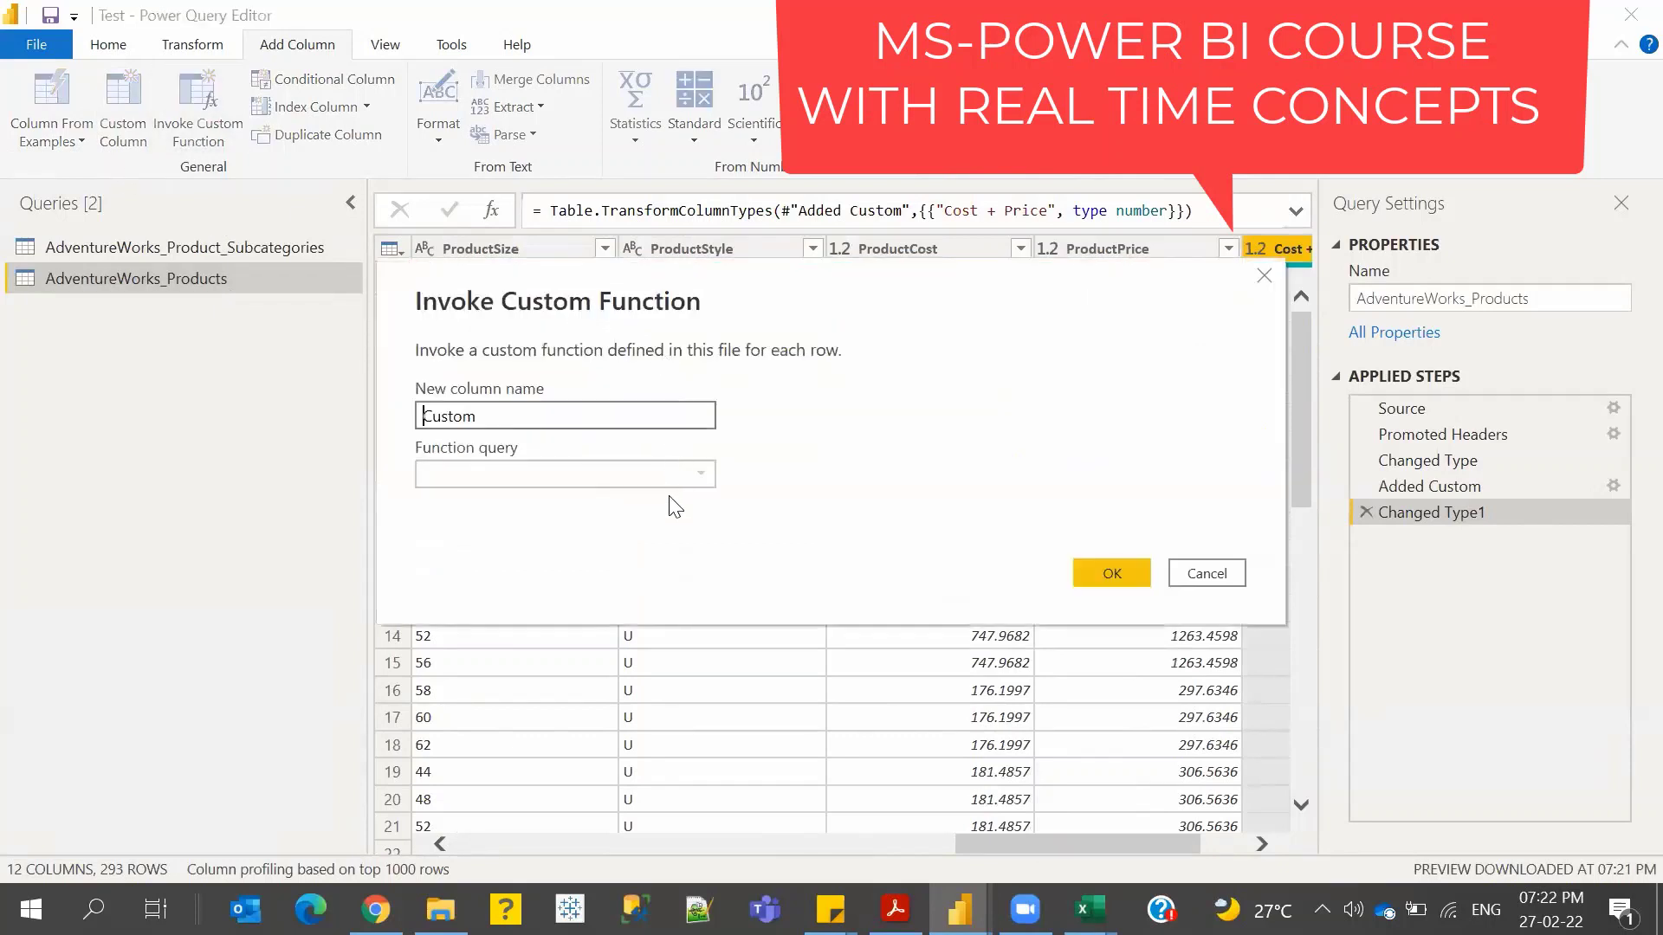
{"action": "left_click", "coordinate": [643, 423]}
{"action": "left_click_drag", "start_coordinate": [520, 416], "coordinate": [332, 413]}
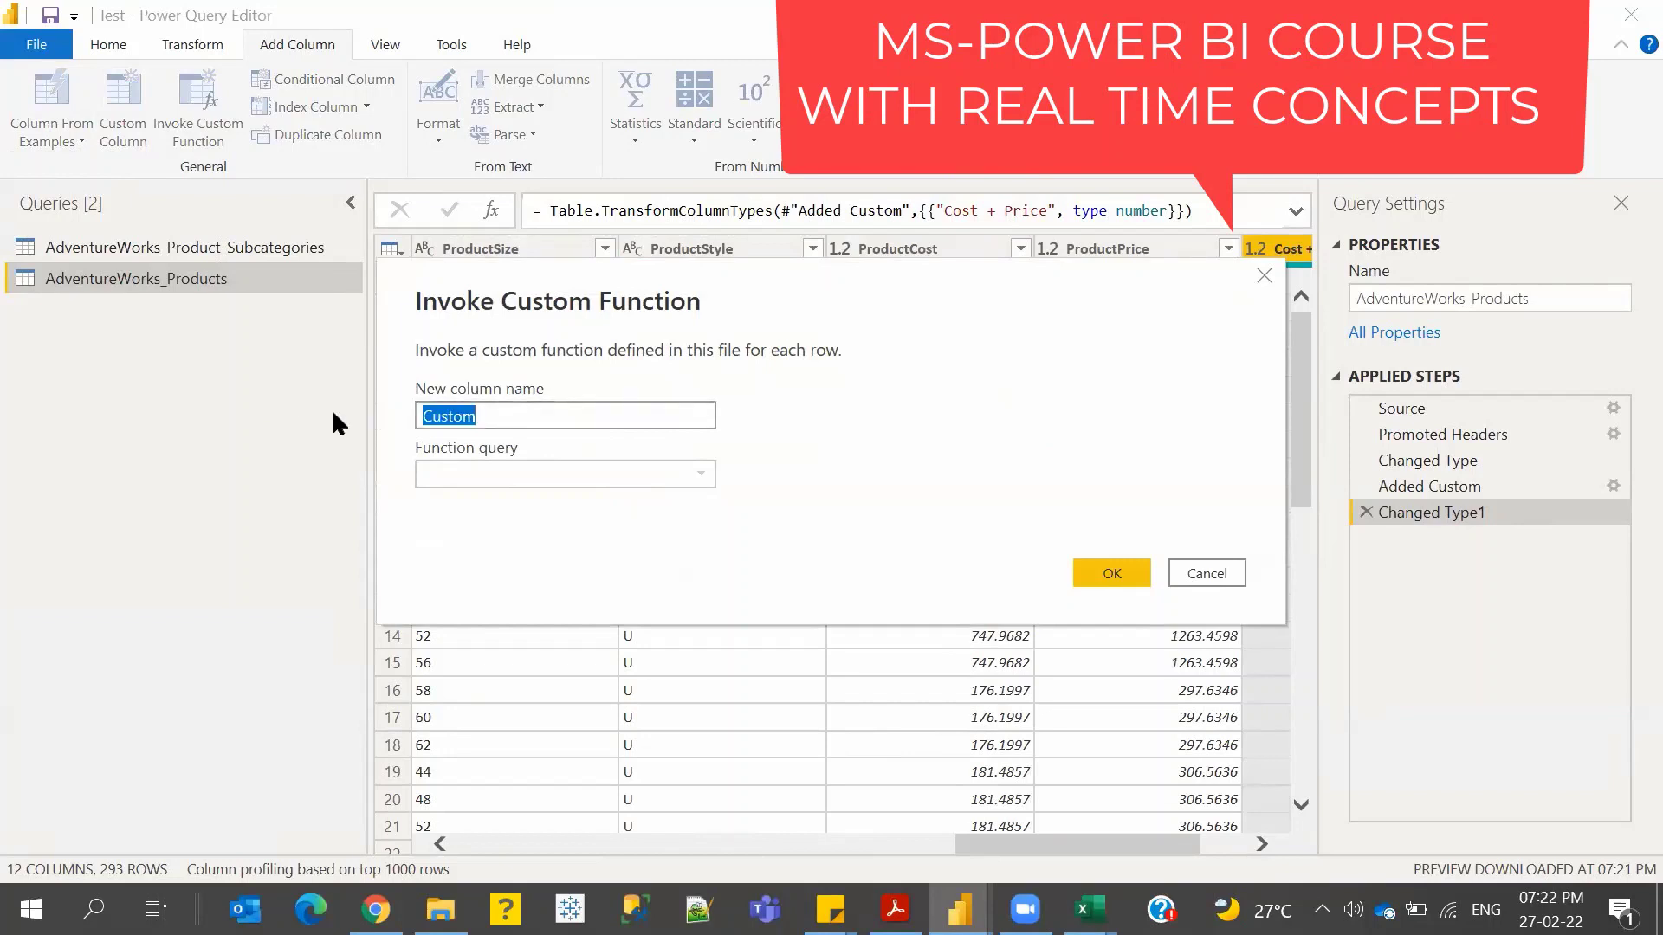
{"action": "type", "text": "test"}
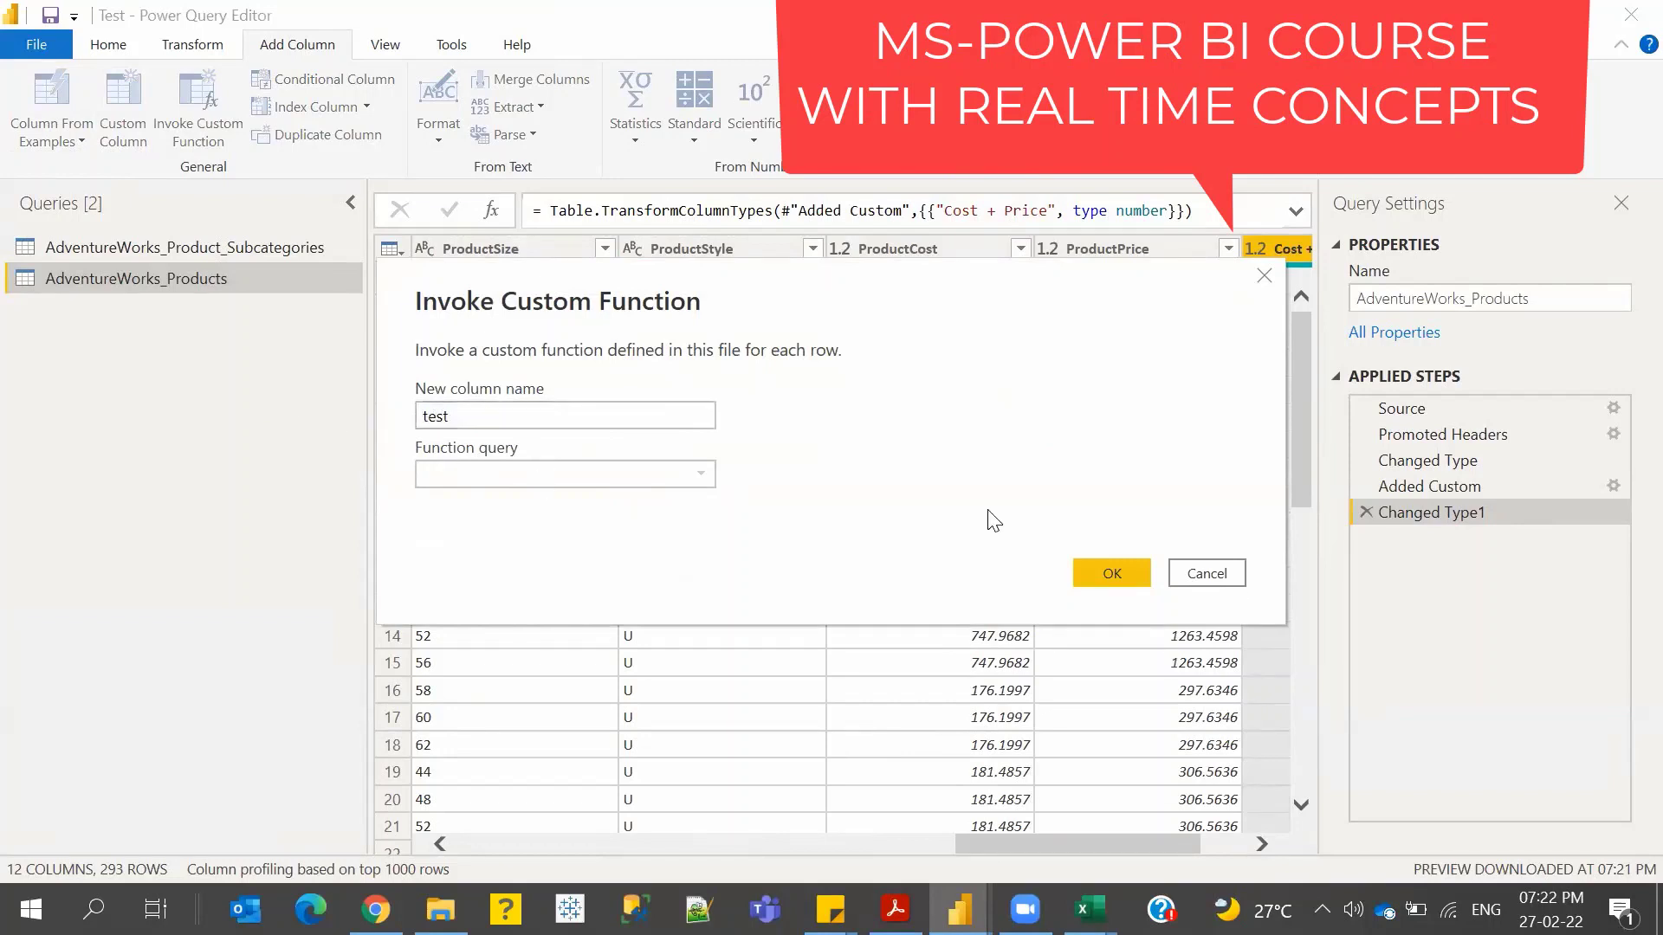
{"action": "left_click", "coordinate": [1178, 573]}
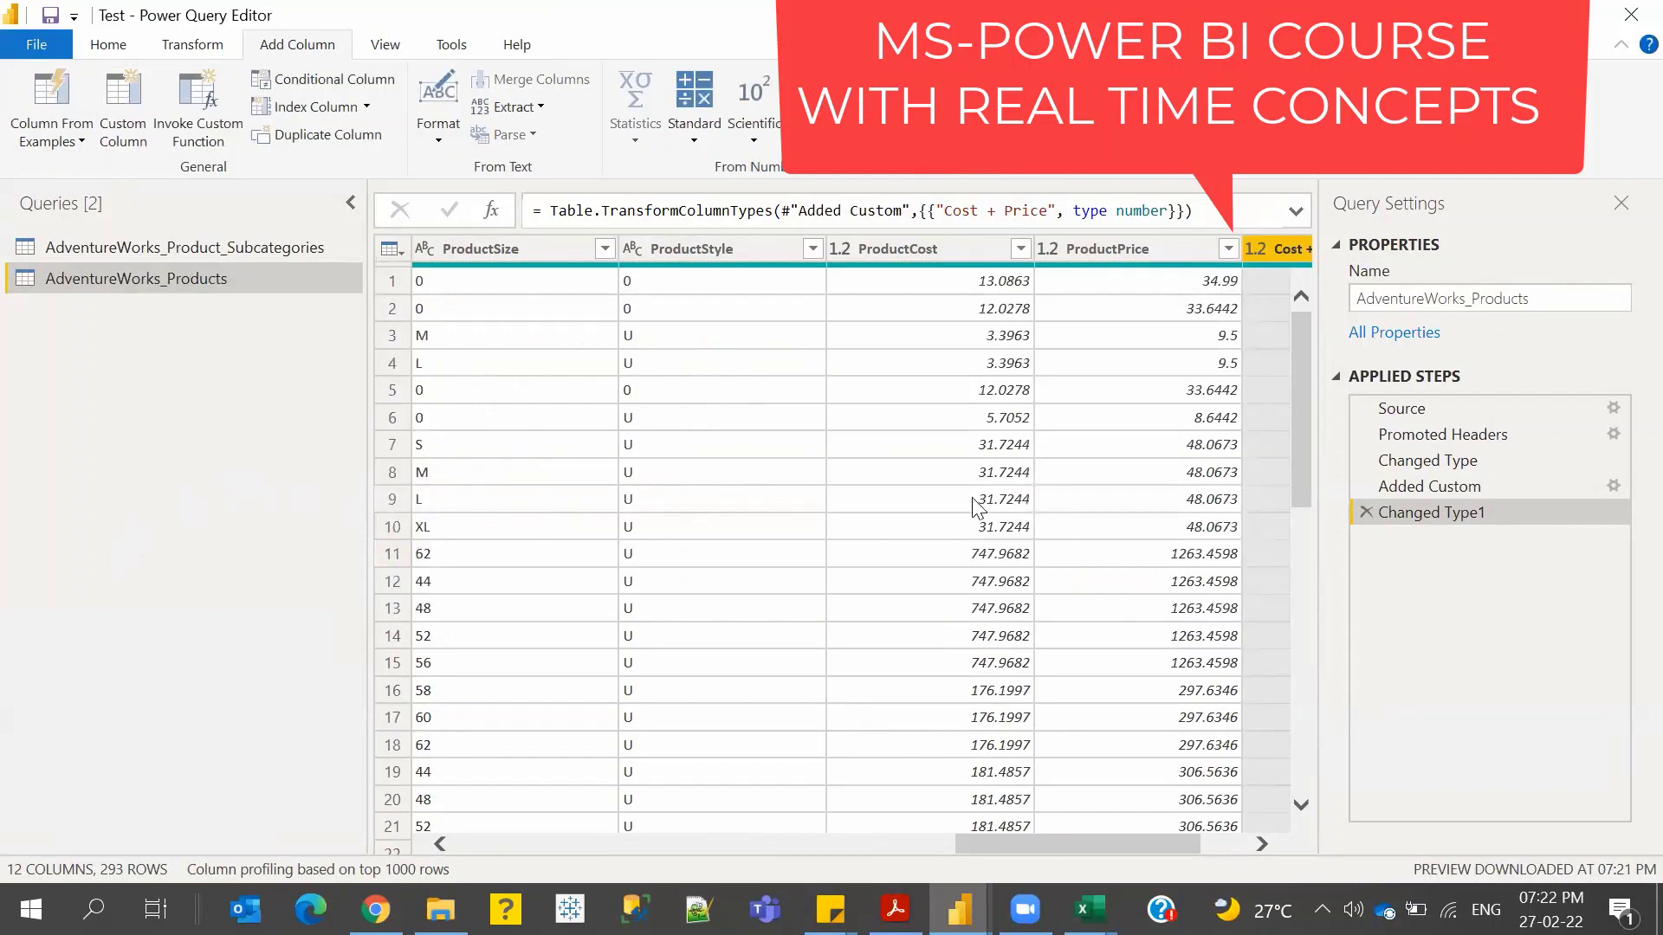
- Close Power Query Editor with the query changes applied, and expand both AdventureWorks tables in Power BI Desktop's field list
{"action": "left_click_drag", "start_coordinate": [1041, 835], "coordinate": [1088, 836]}
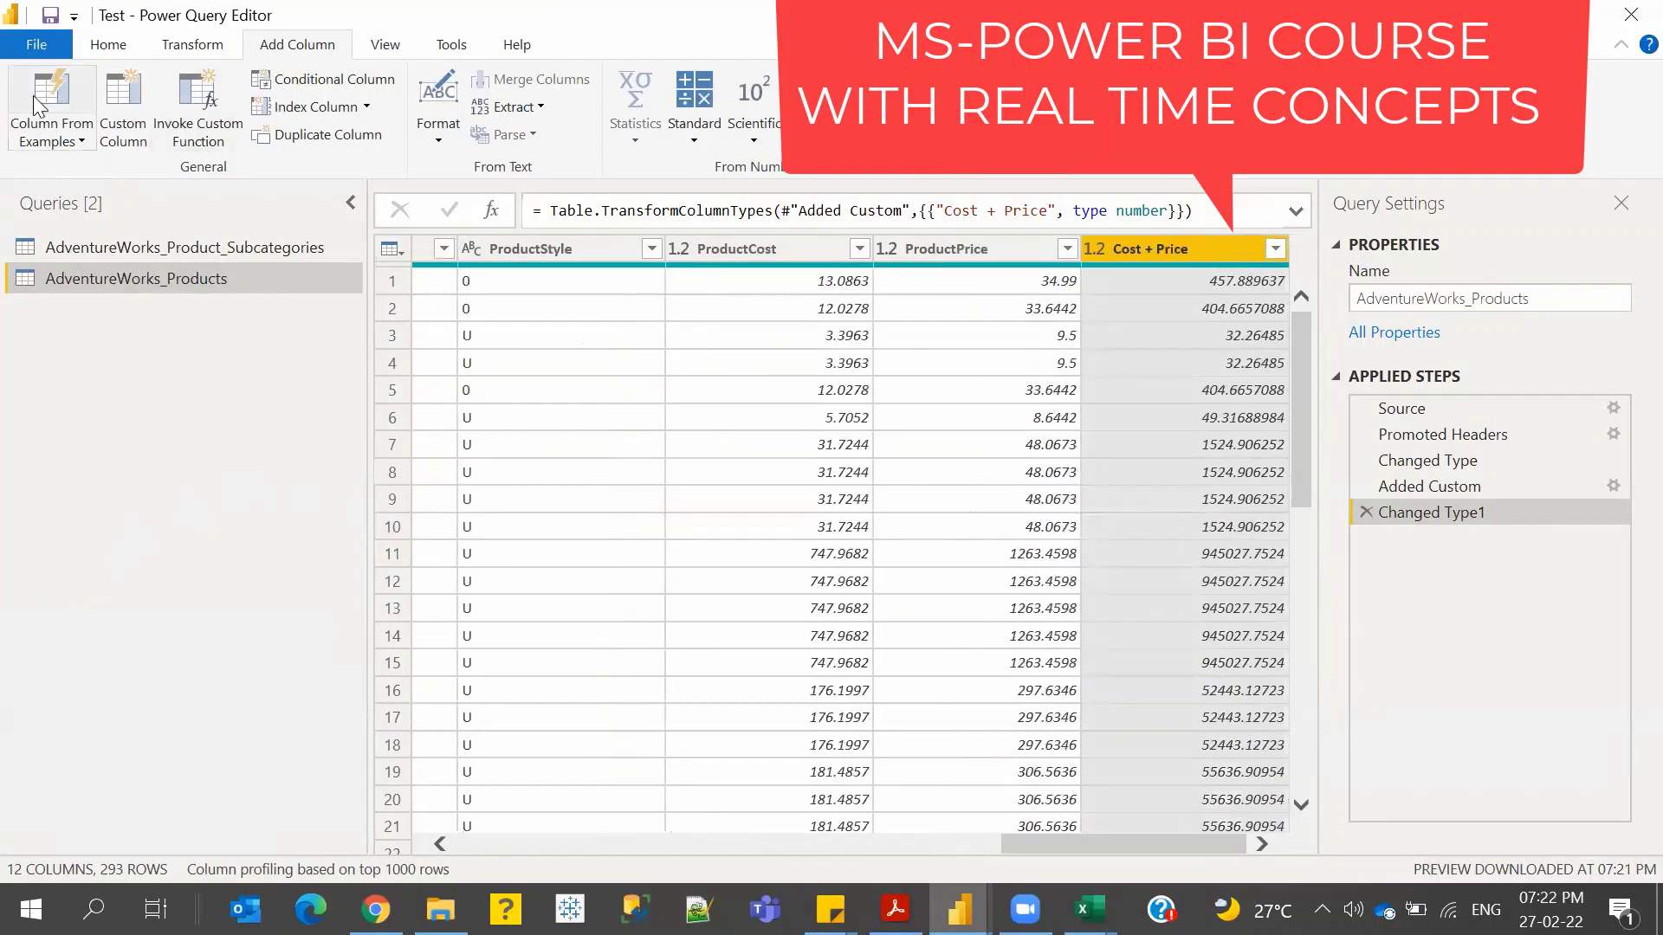
{"action": "left_click", "coordinate": [102, 41]}
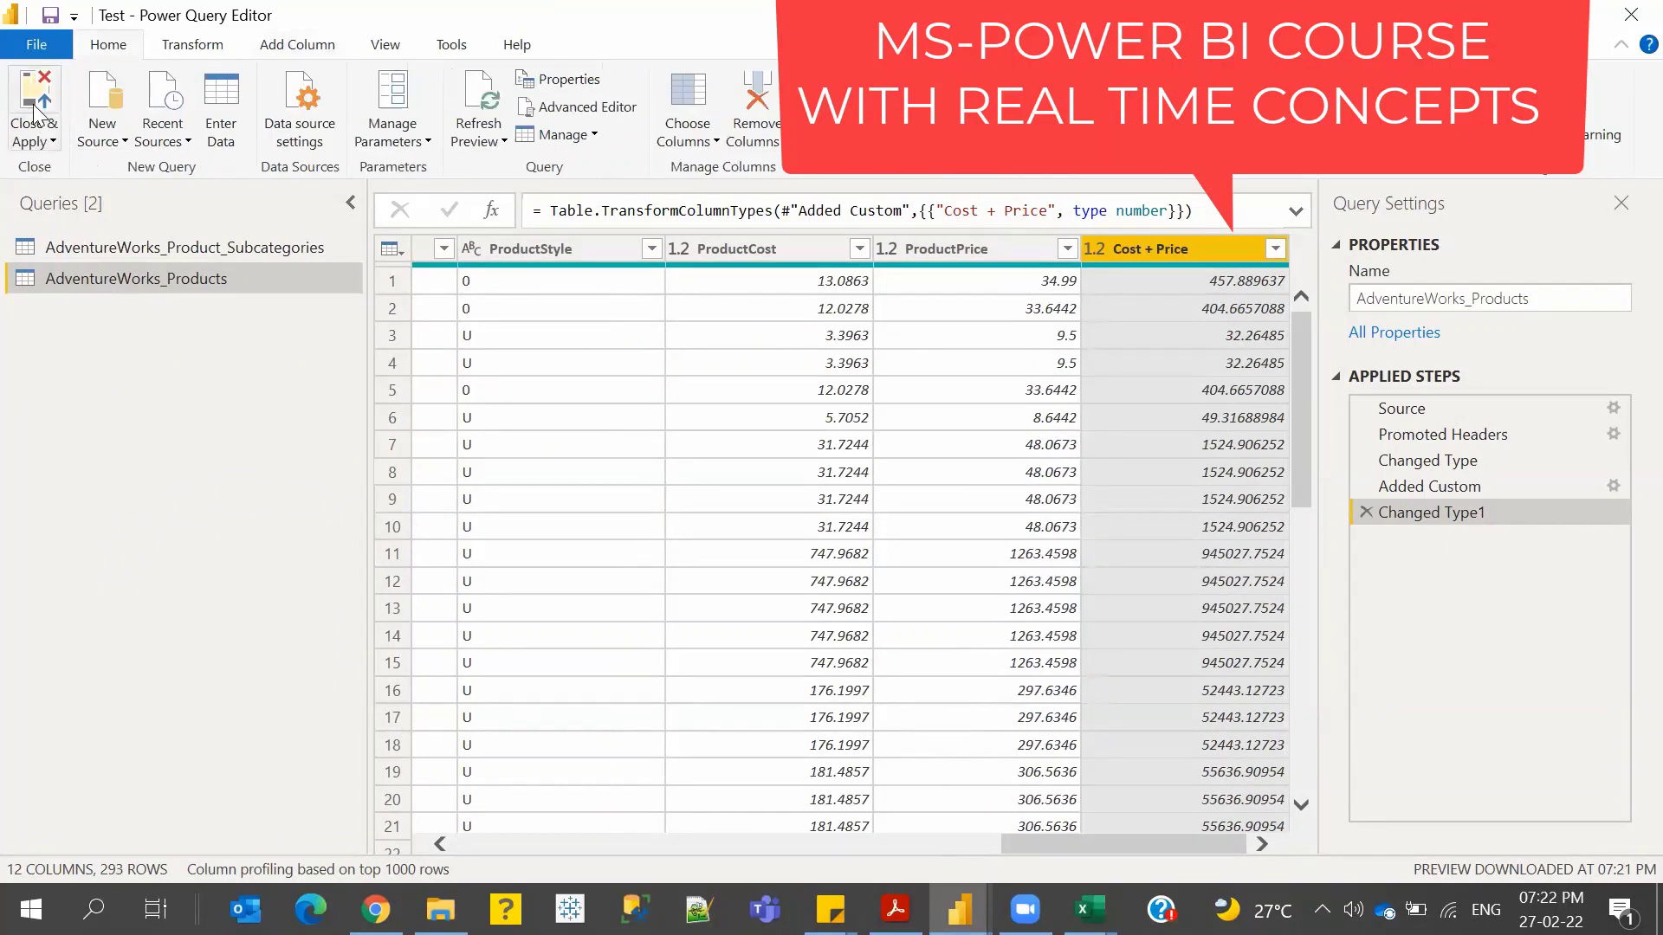
{"action": "left_click", "coordinate": [51, 141]}
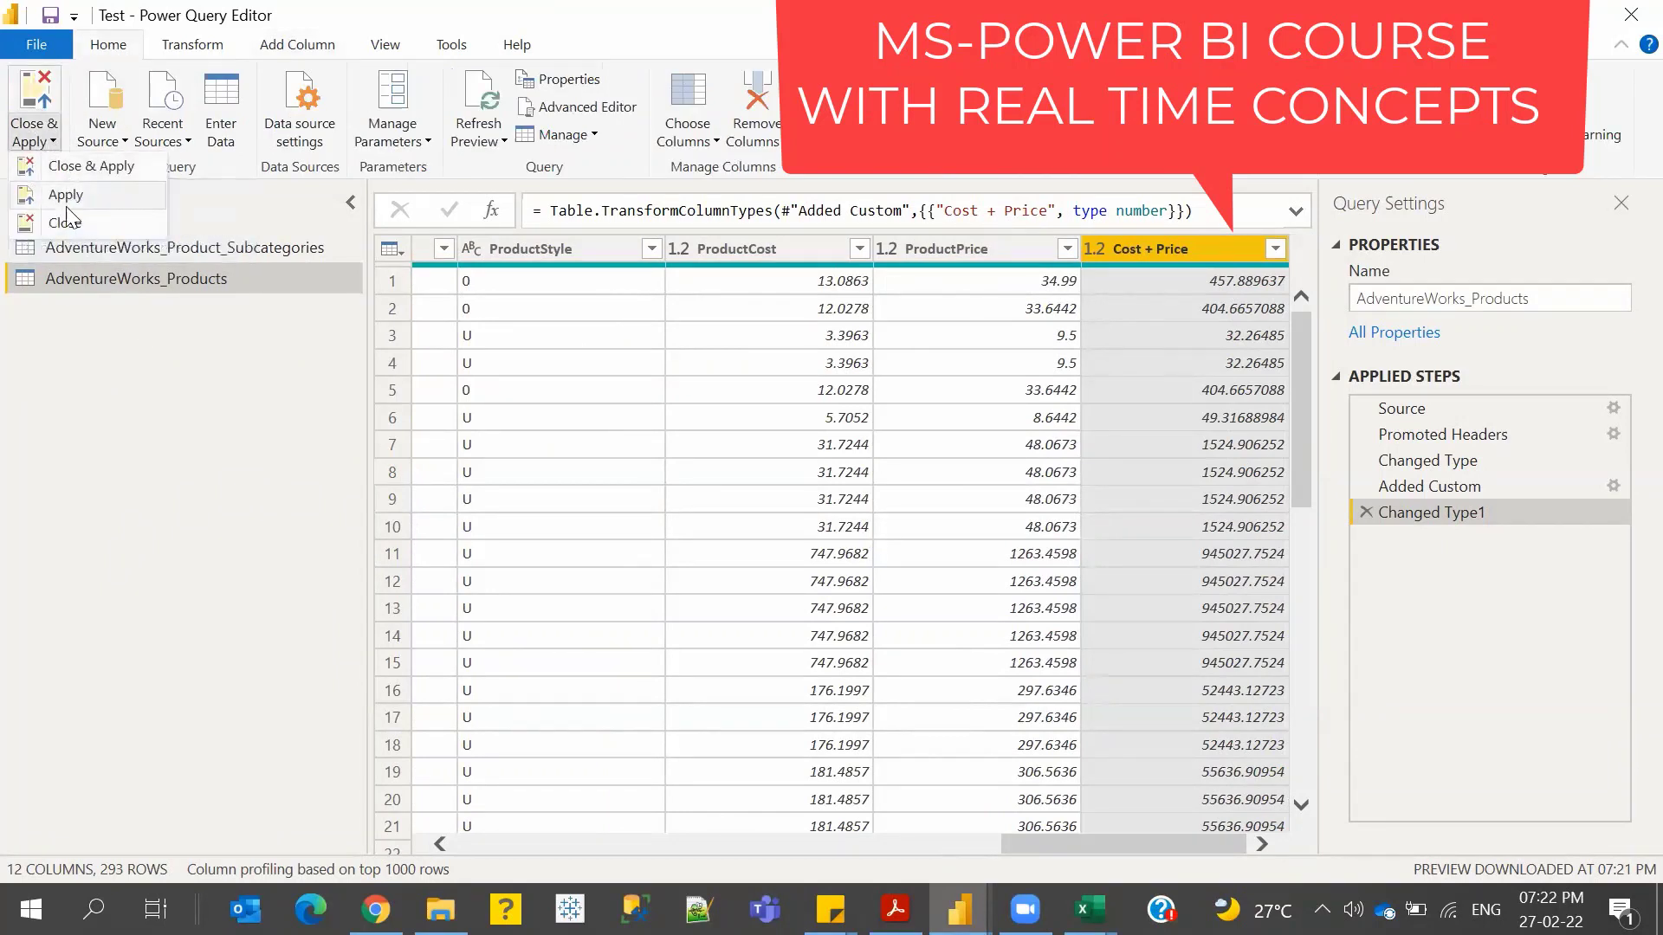
{"action": "left_click", "coordinate": [170, 470]}
{"action": "left_click", "coordinate": [51, 141]}
{"action": "left_click", "coordinate": [135, 411]}
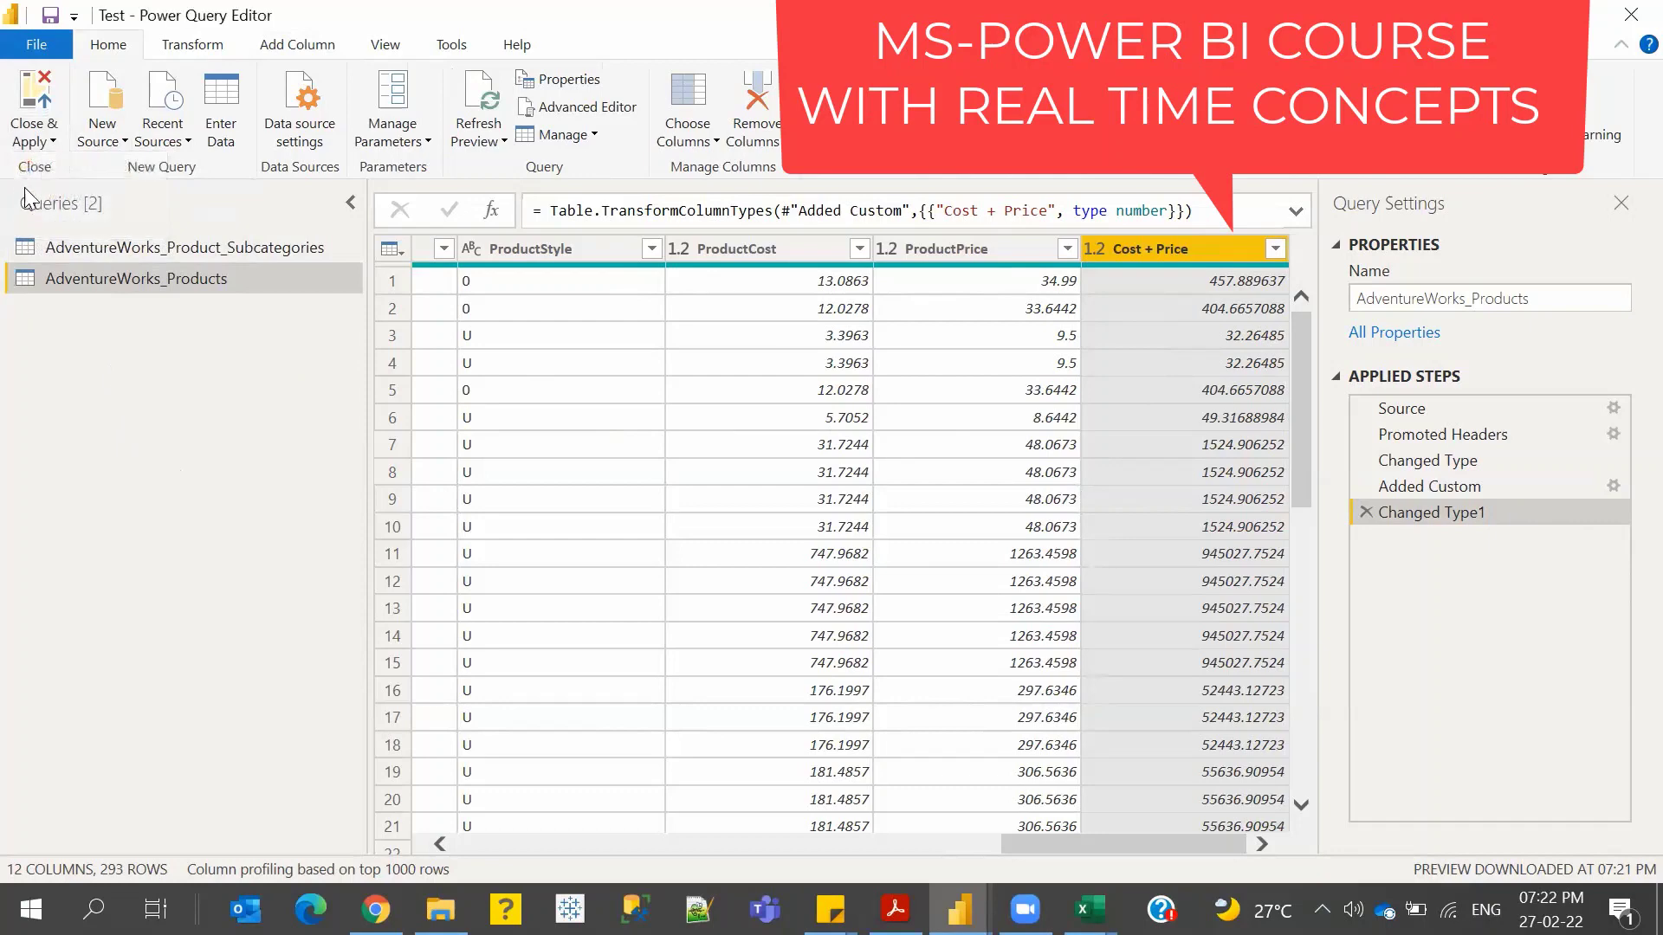
{"action": "left_click", "coordinate": [35, 138]}
{"action": "left_click", "coordinate": [385, 447]}
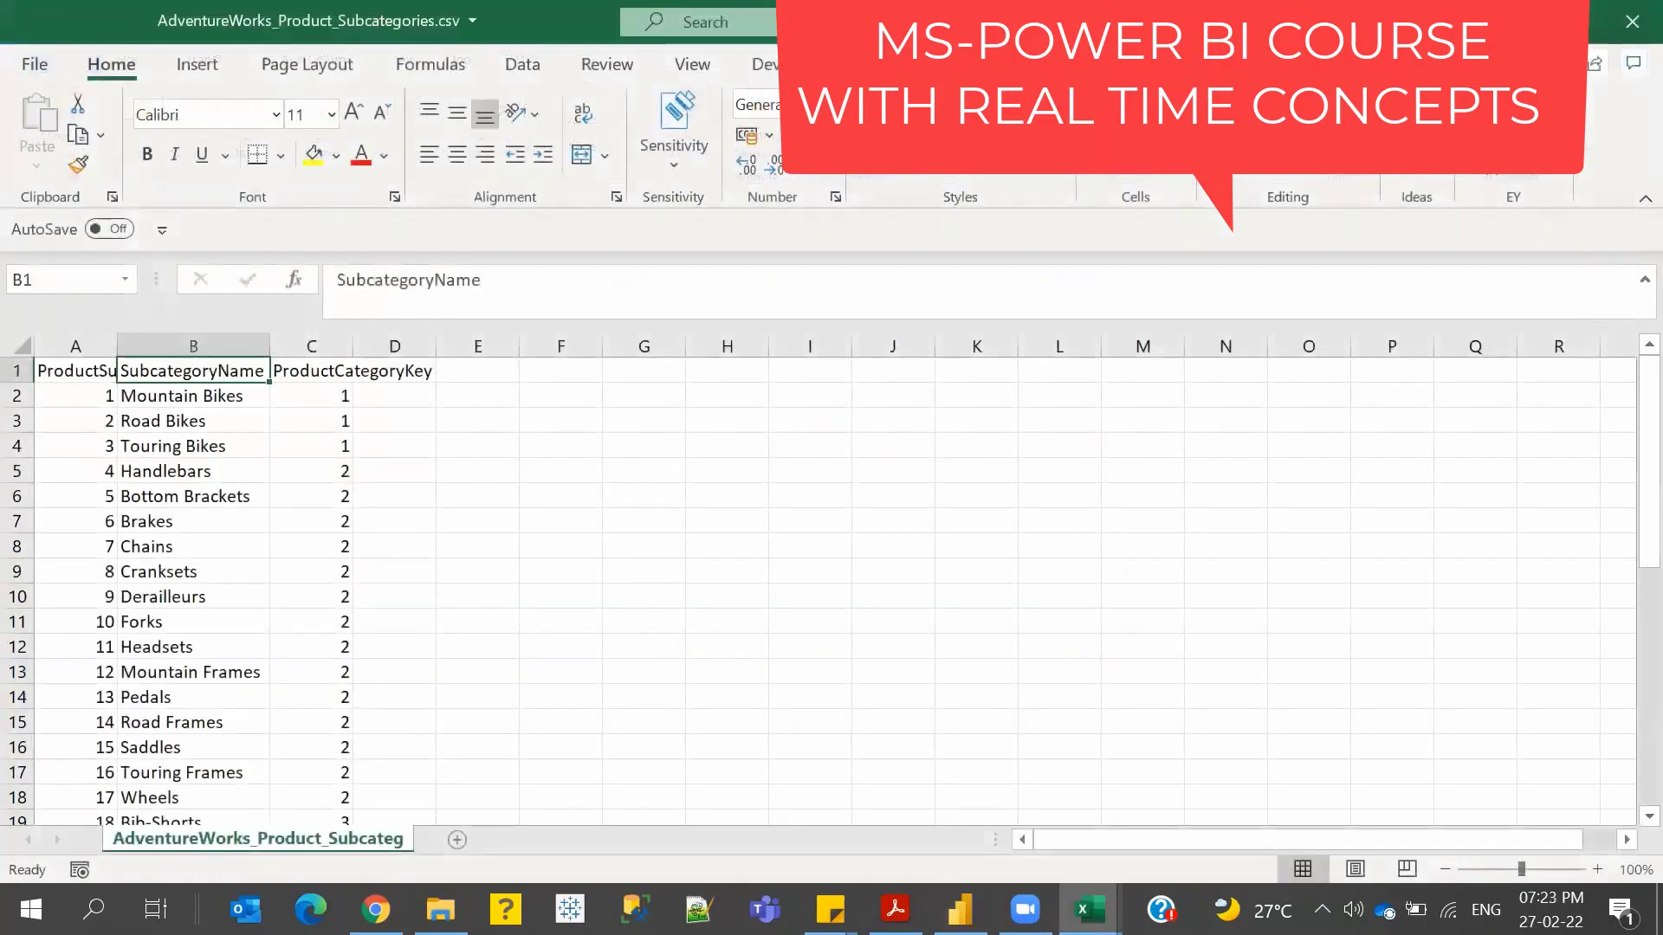
{"action": "key", "text": "alt+Tab"}
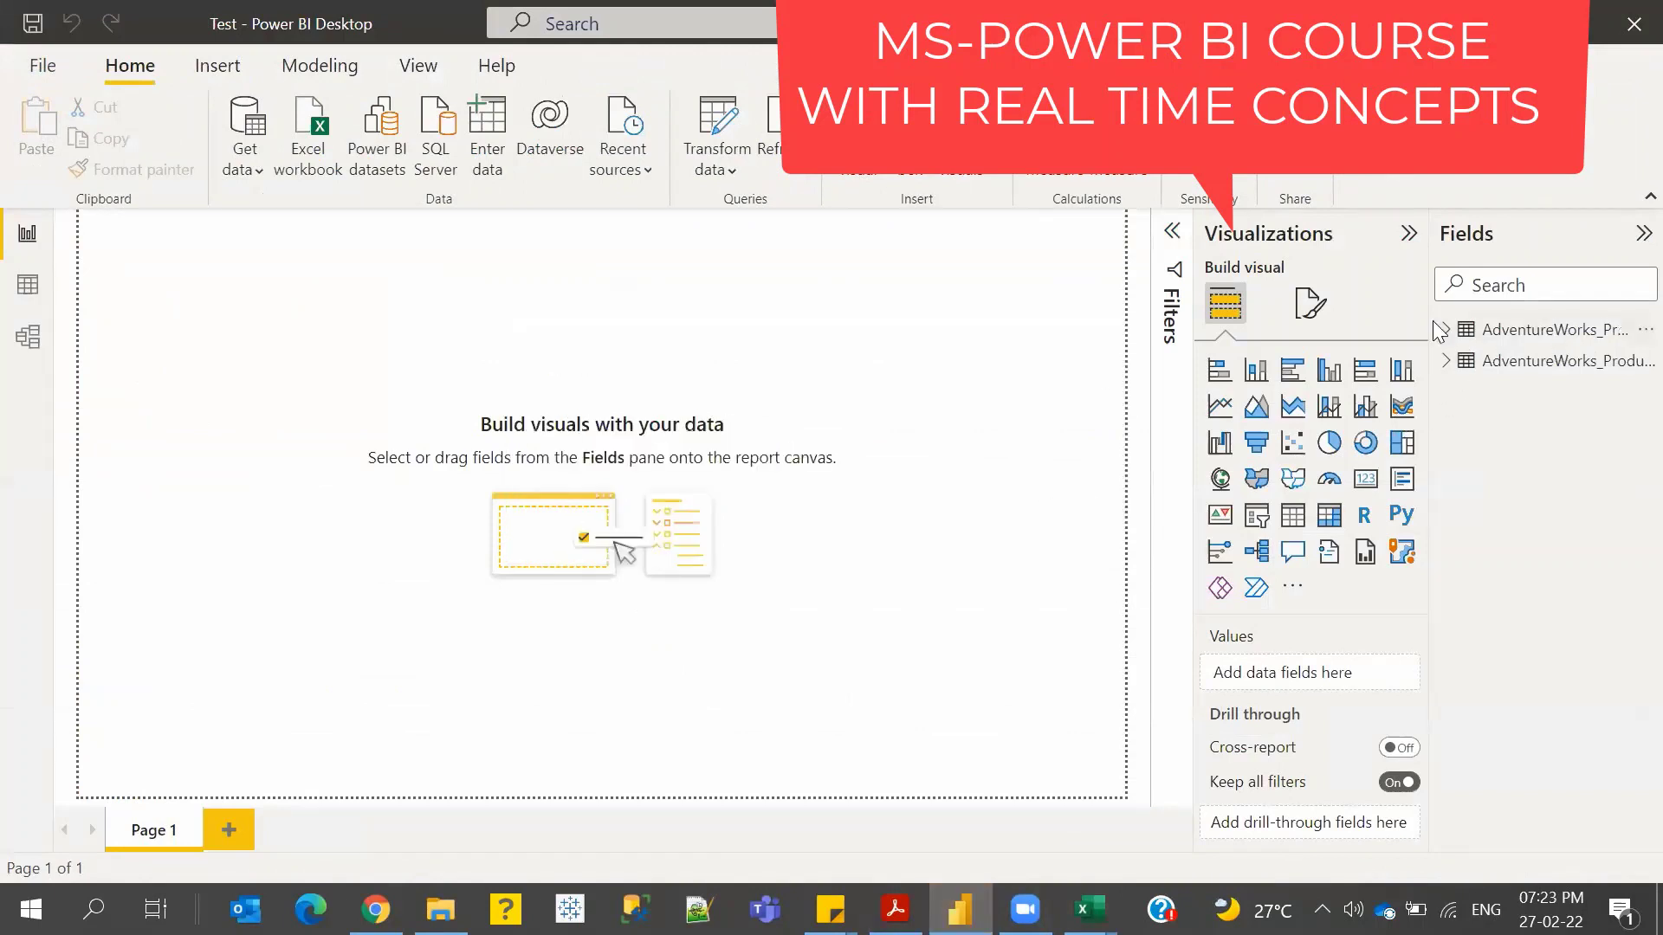
{"action": "left_click", "coordinate": [1445, 330]}
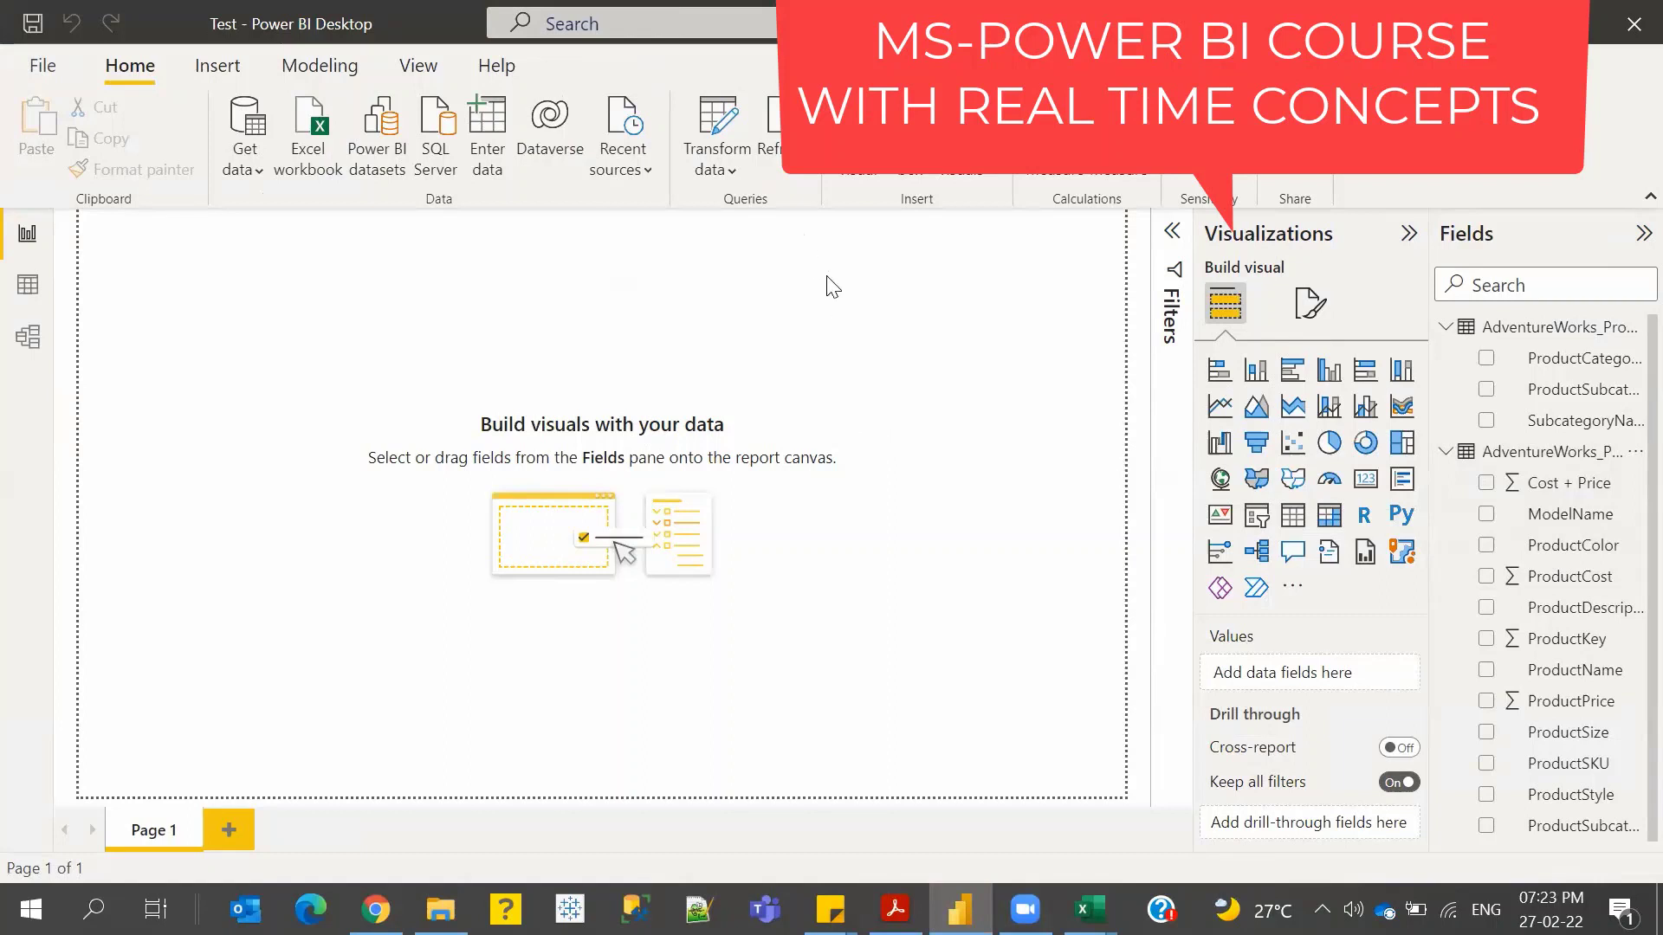
- Reopen the queries in Power Query Editor and examine the Cost + Price column of AdventureWorks_Products
{"action": "left_click", "coordinate": [735, 179]}
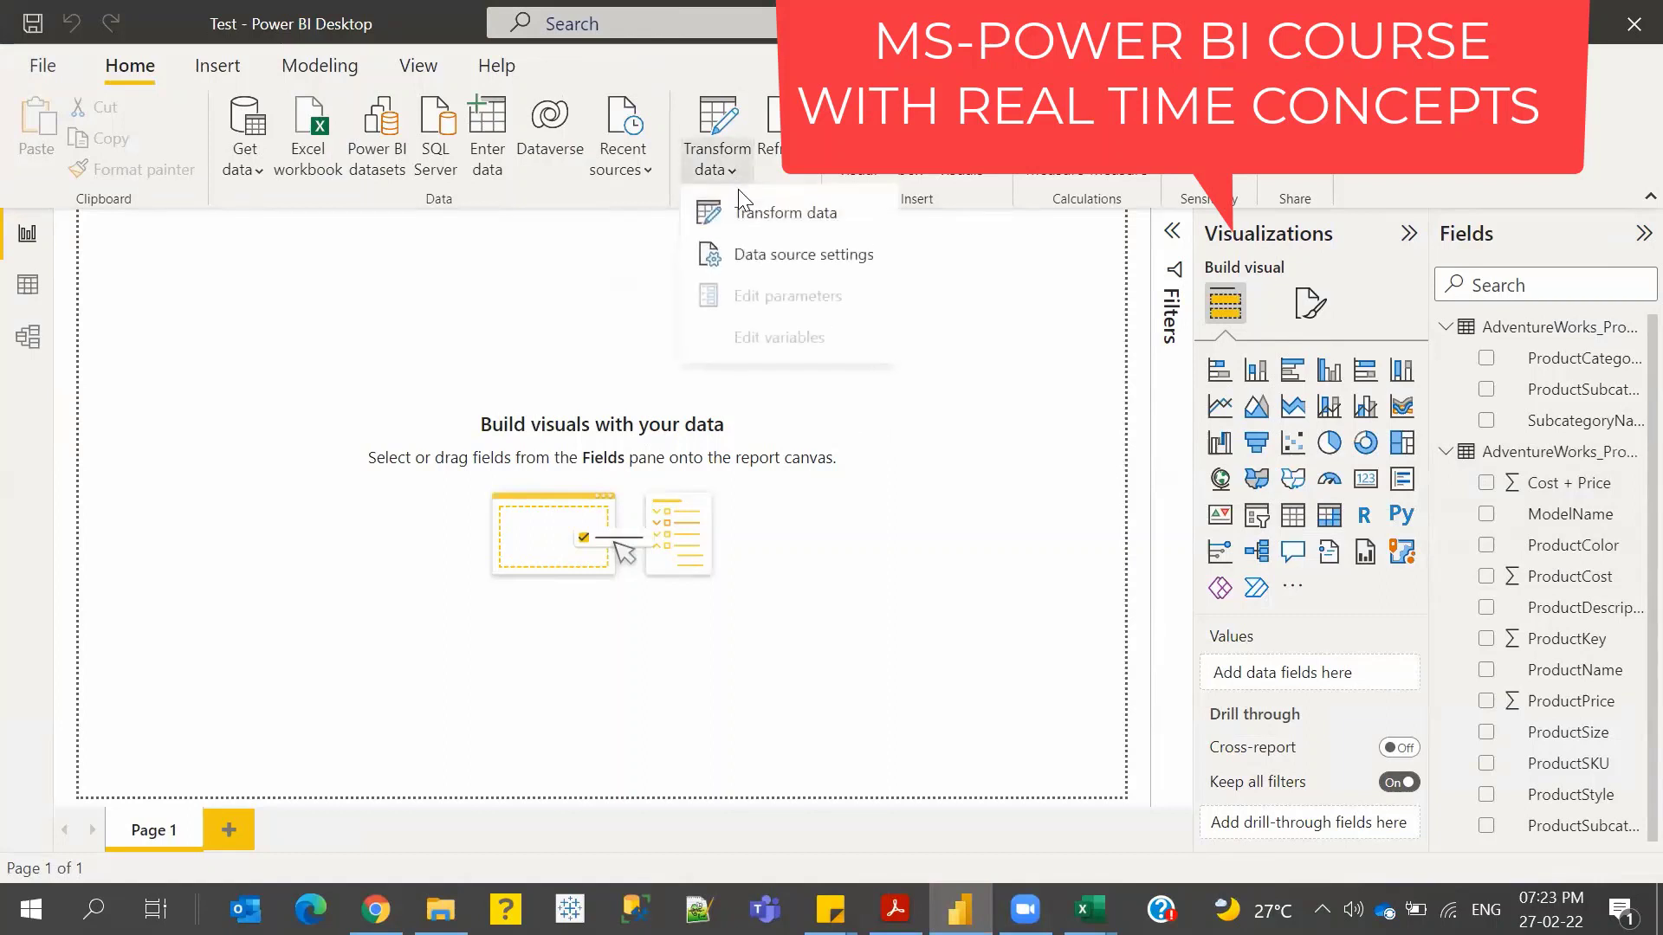
{"action": "left_click", "coordinate": [743, 202]}
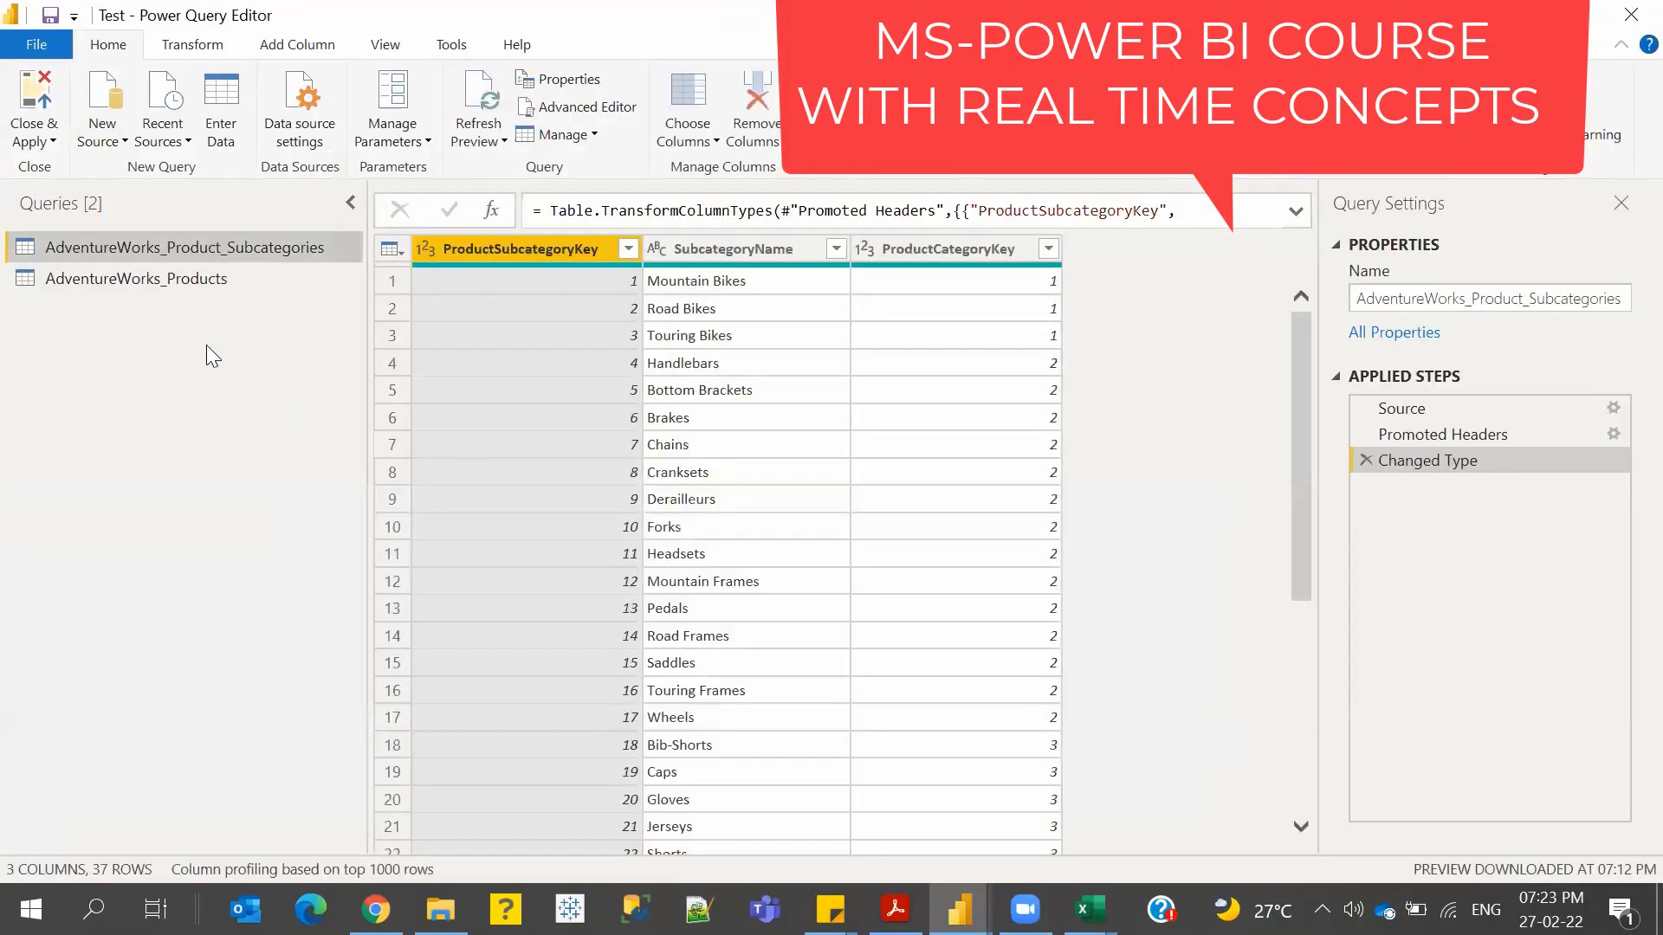
{"action": "left_click", "coordinate": [189, 288]}
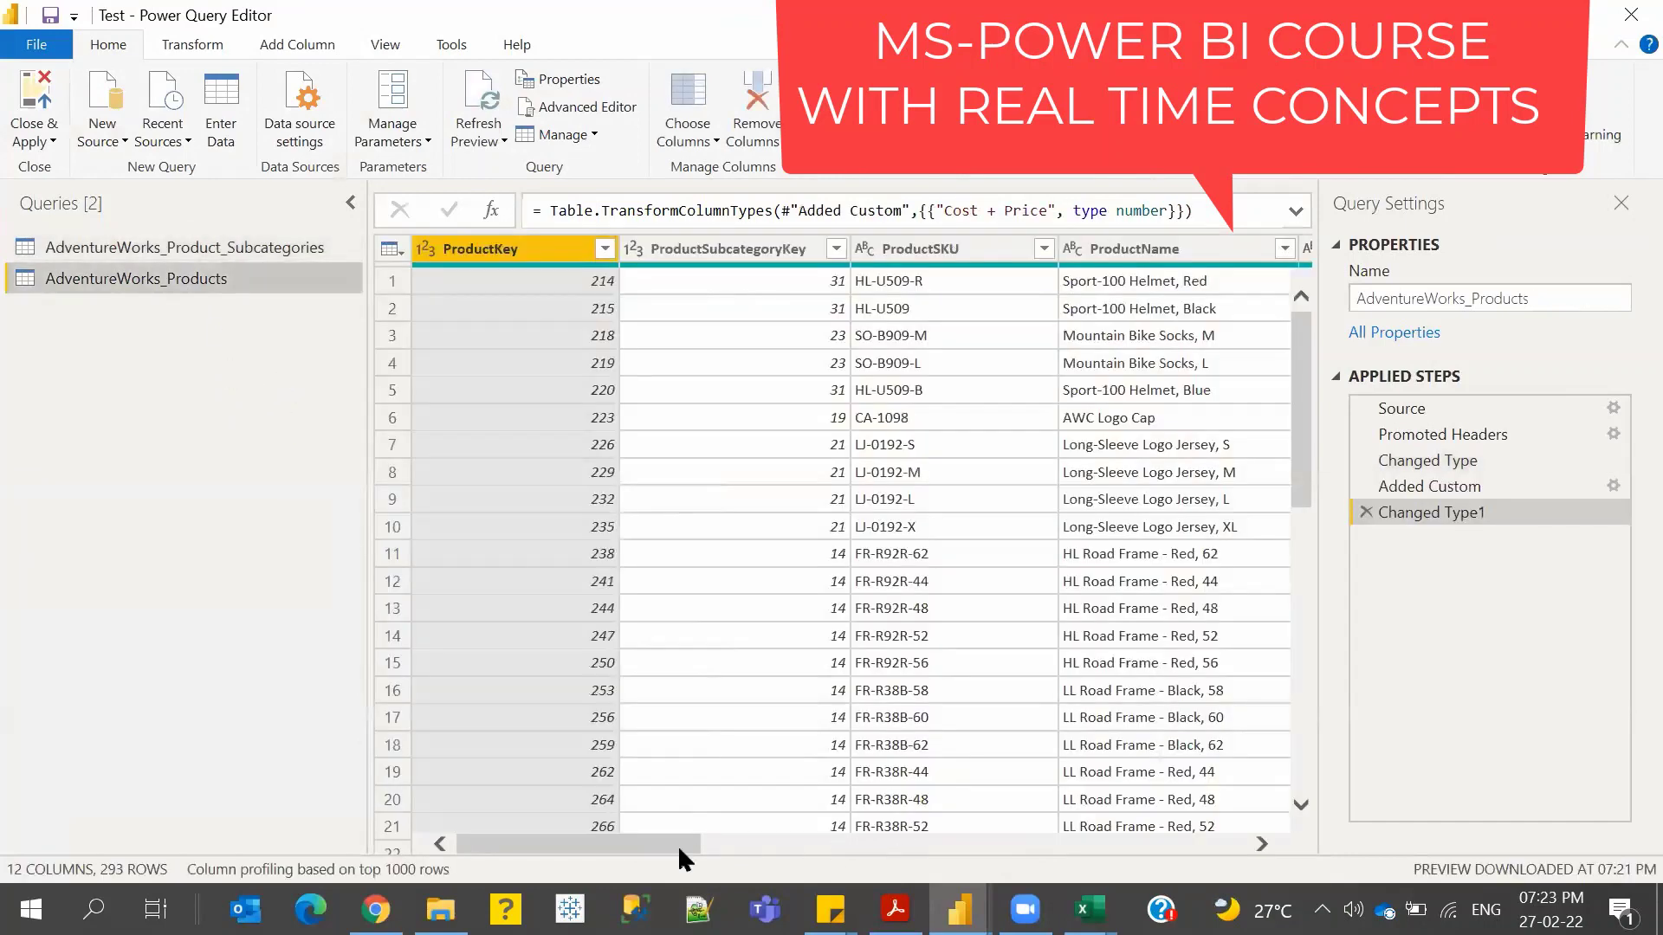
{"action": "left_click_drag", "start_coordinate": [678, 845], "coordinate": [1221, 846]}
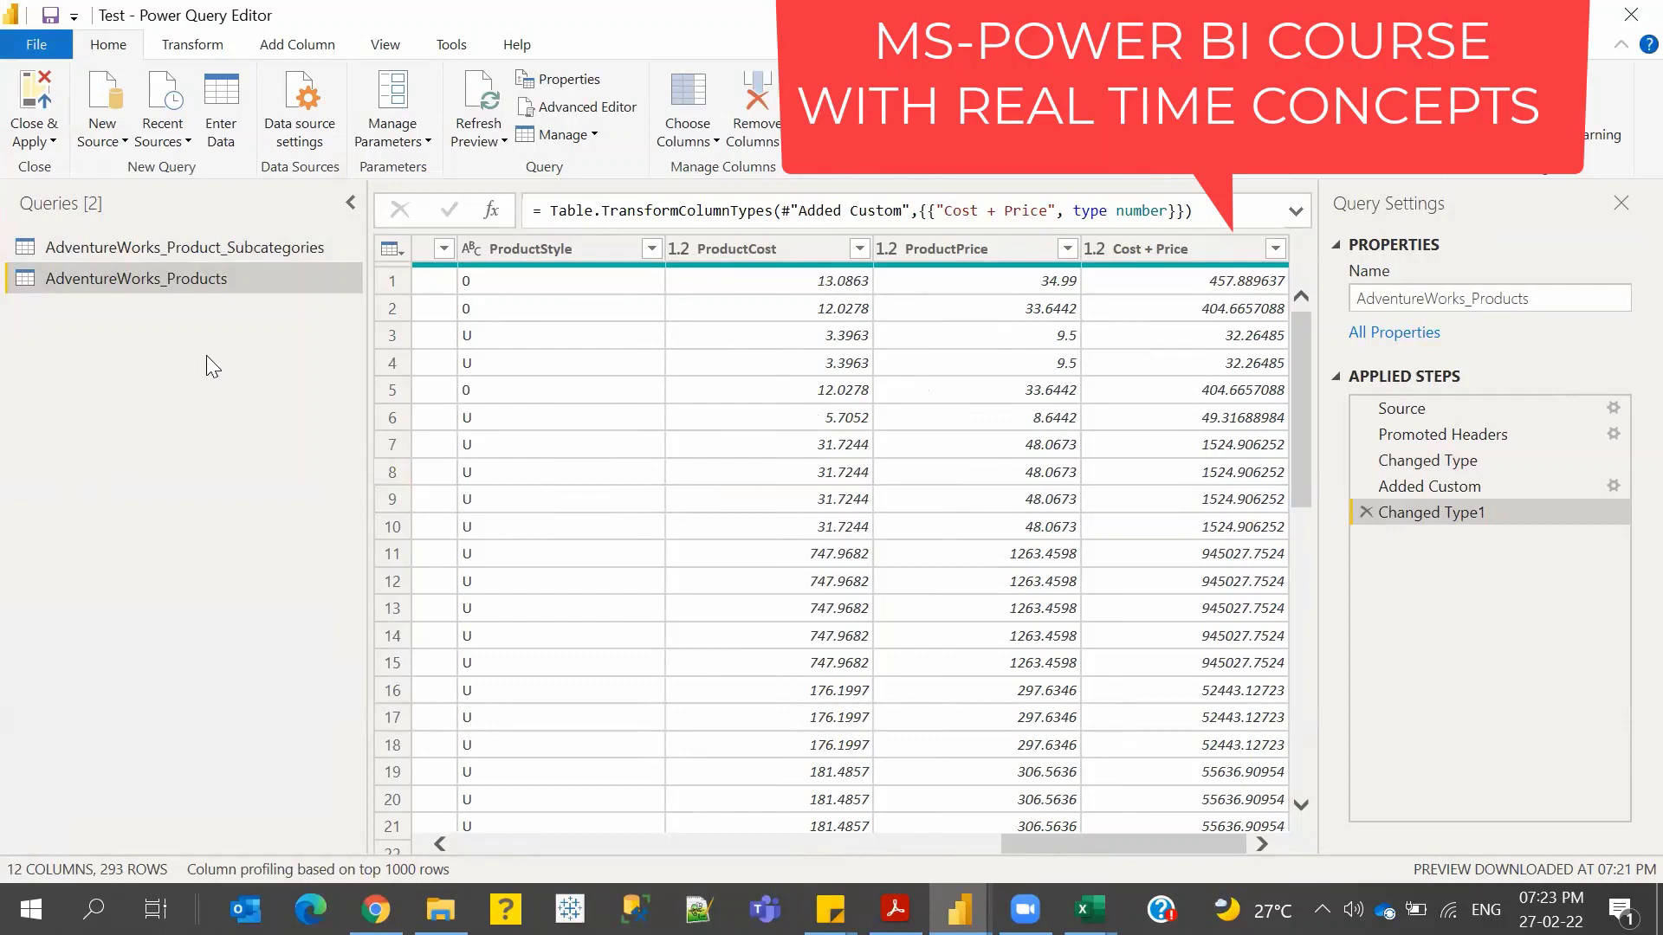
- Close Power Query Editor and, in Power BI Desktop, visit the Model view before returning to the Report view
{"action": "left_click", "coordinate": [39, 141]}
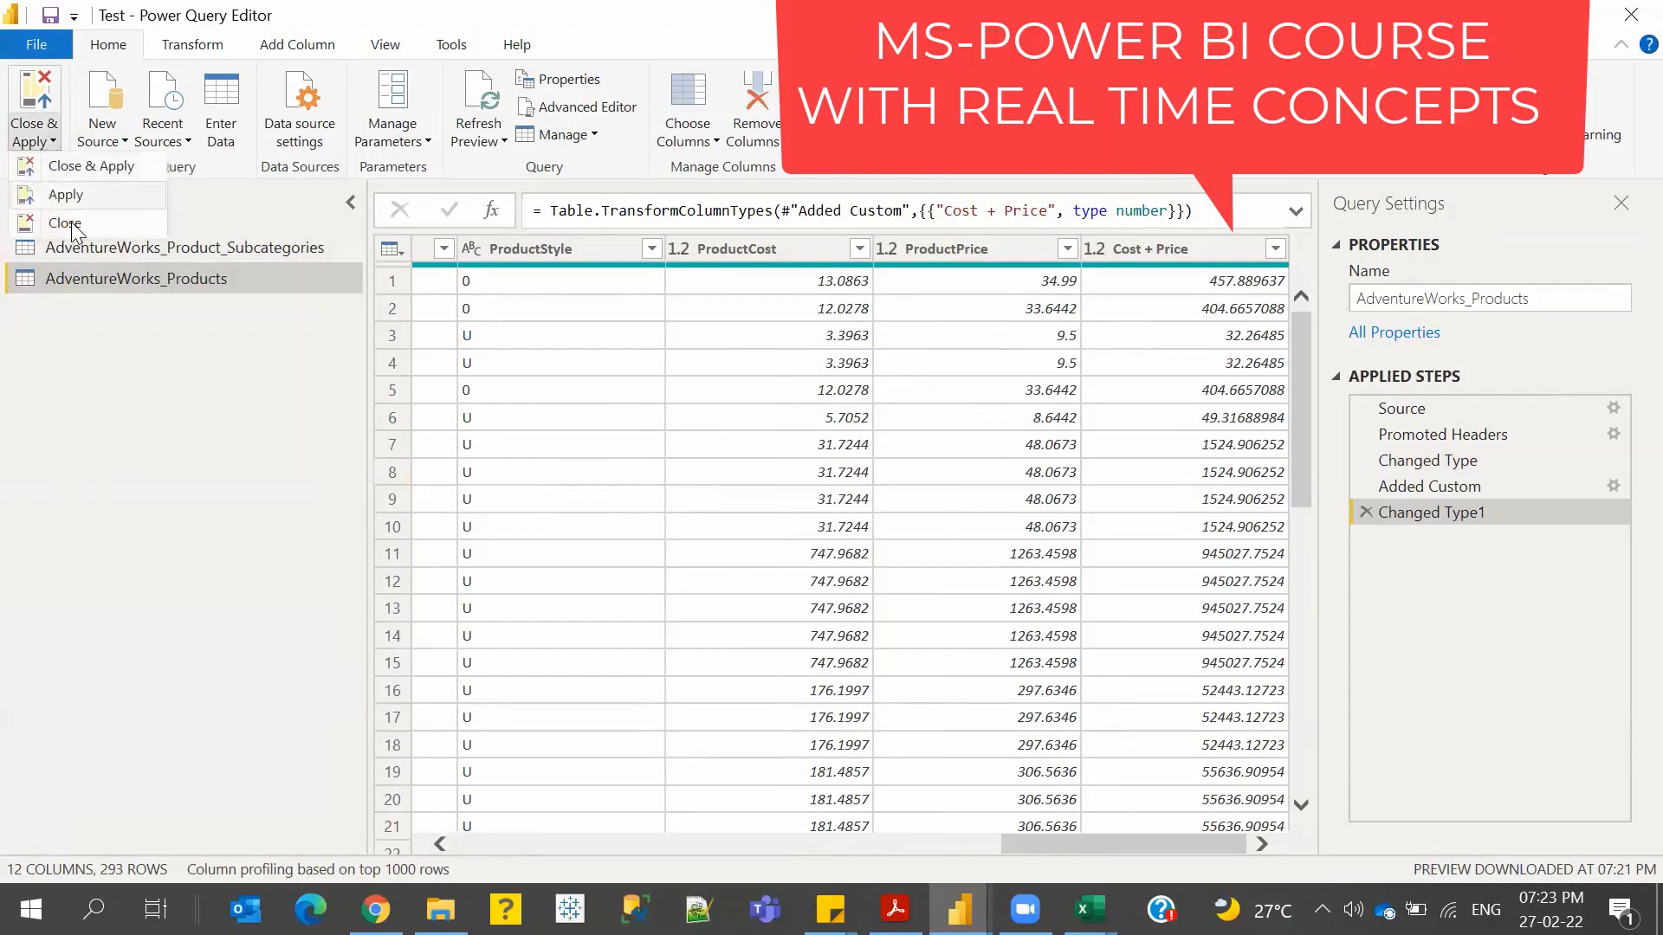
{"action": "key", "text": "Return"}
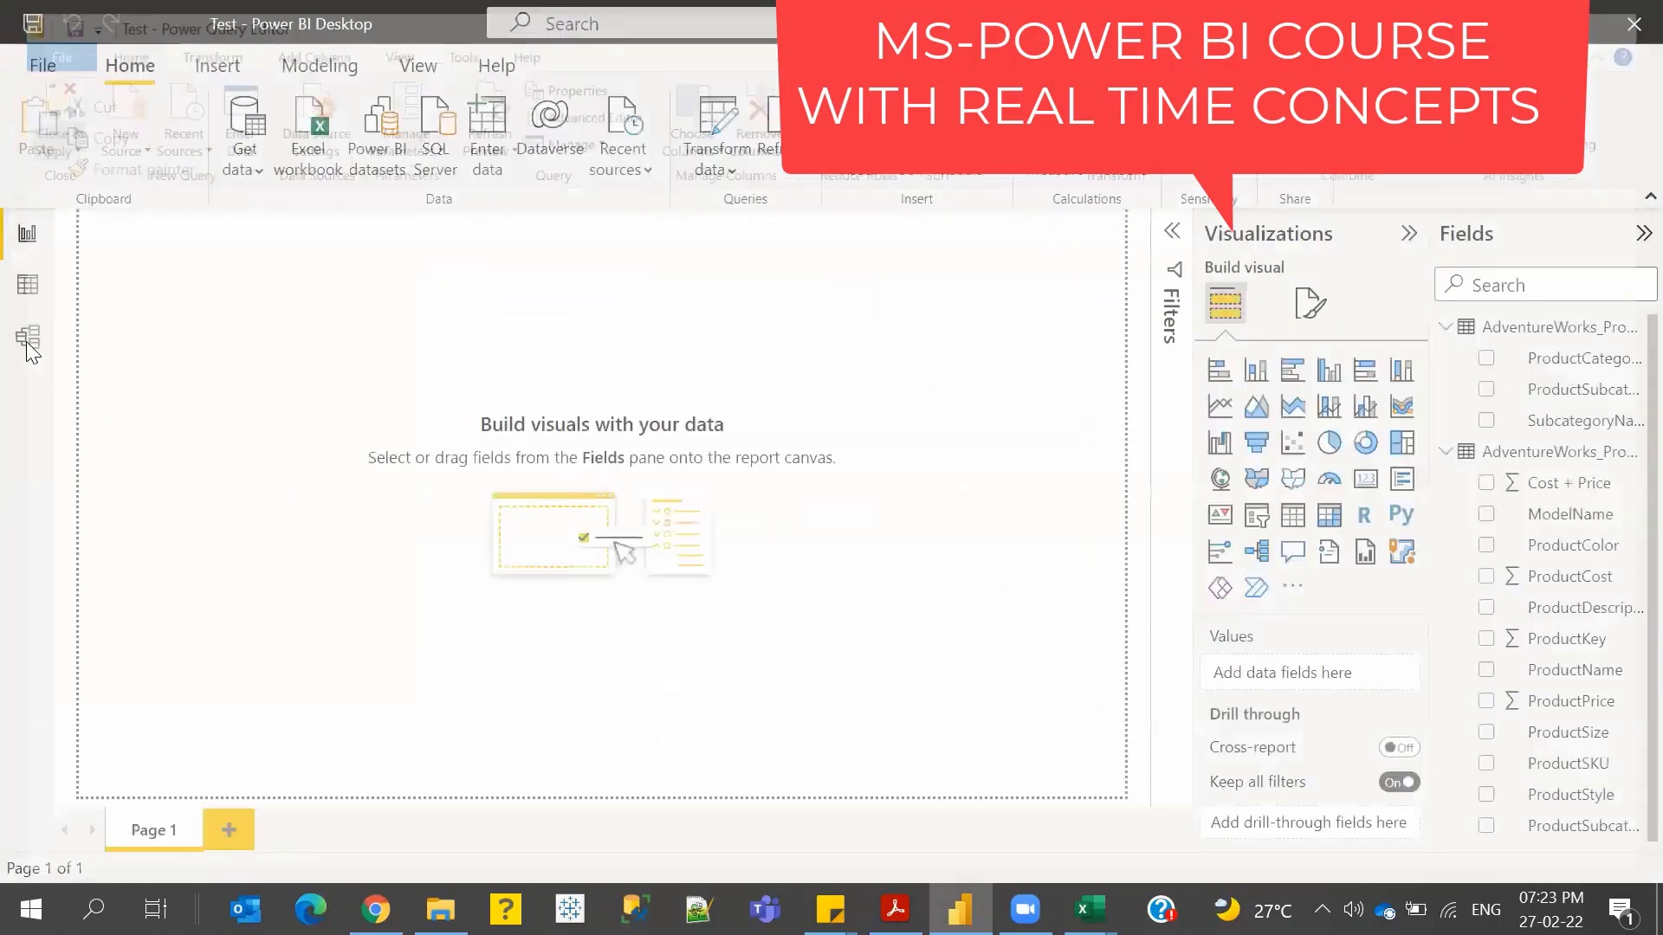
{"action": "left_click", "coordinate": [28, 342]}
{"action": "left_click", "coordinate": [28, 238]}
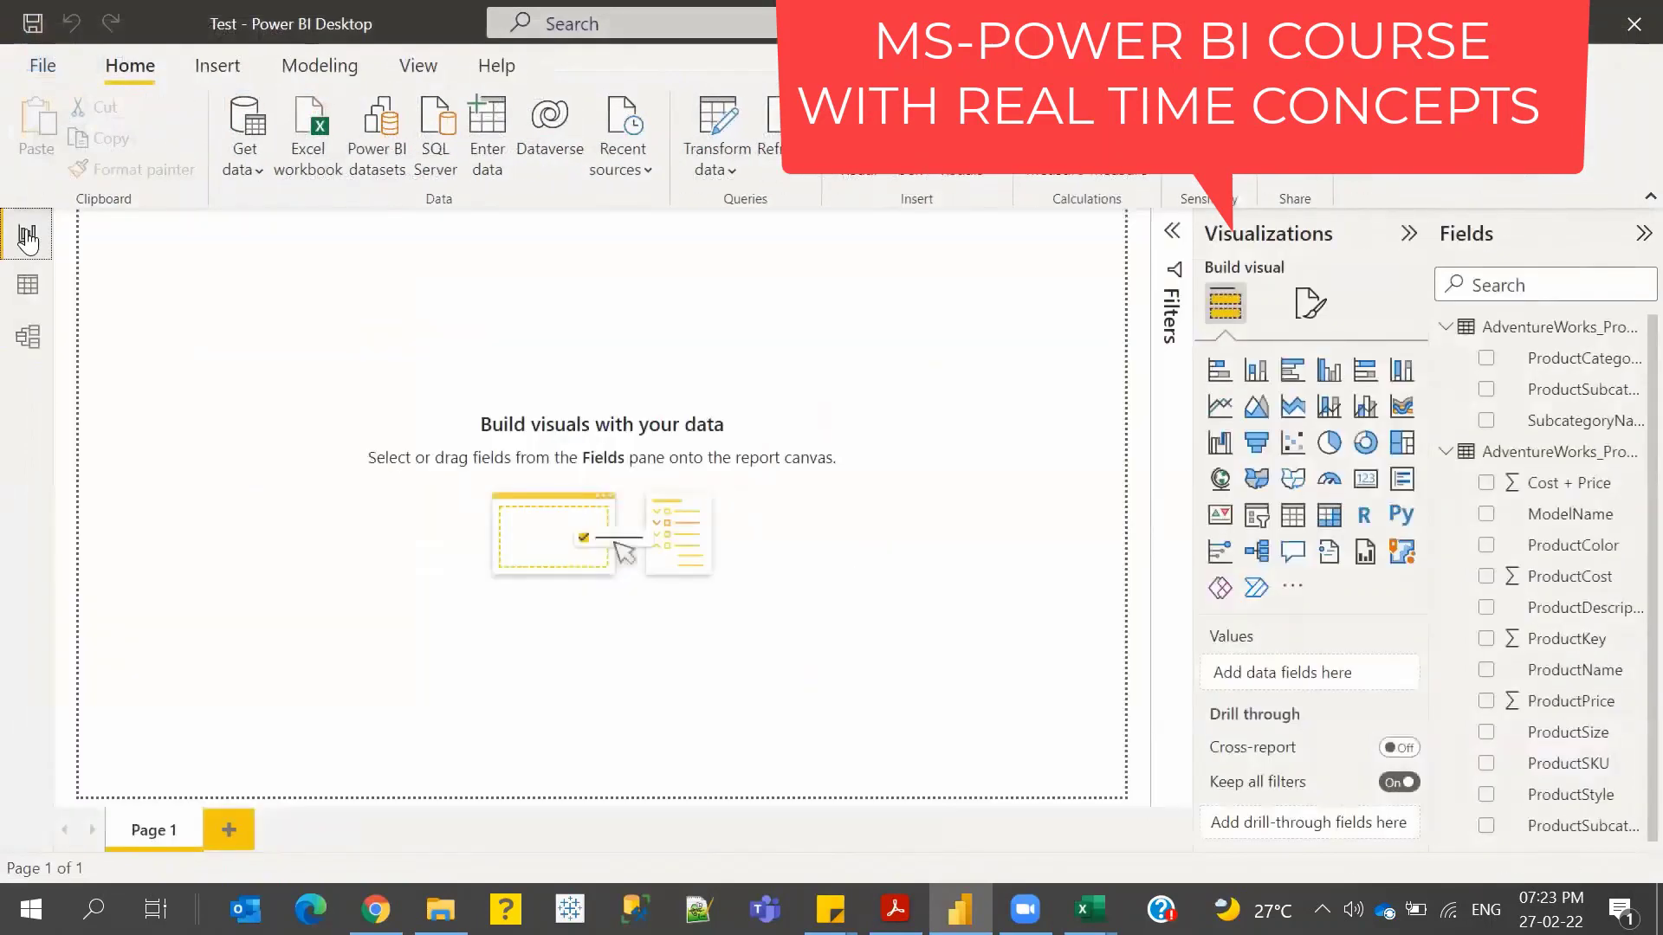
- Collapse the Visualizations pane in the Report view and leave only the Fields pane expanded
{"action": "left_click", "coordinate": [1640, 235]}
{"action": "left_click", "coordinate": [1600, 233]}
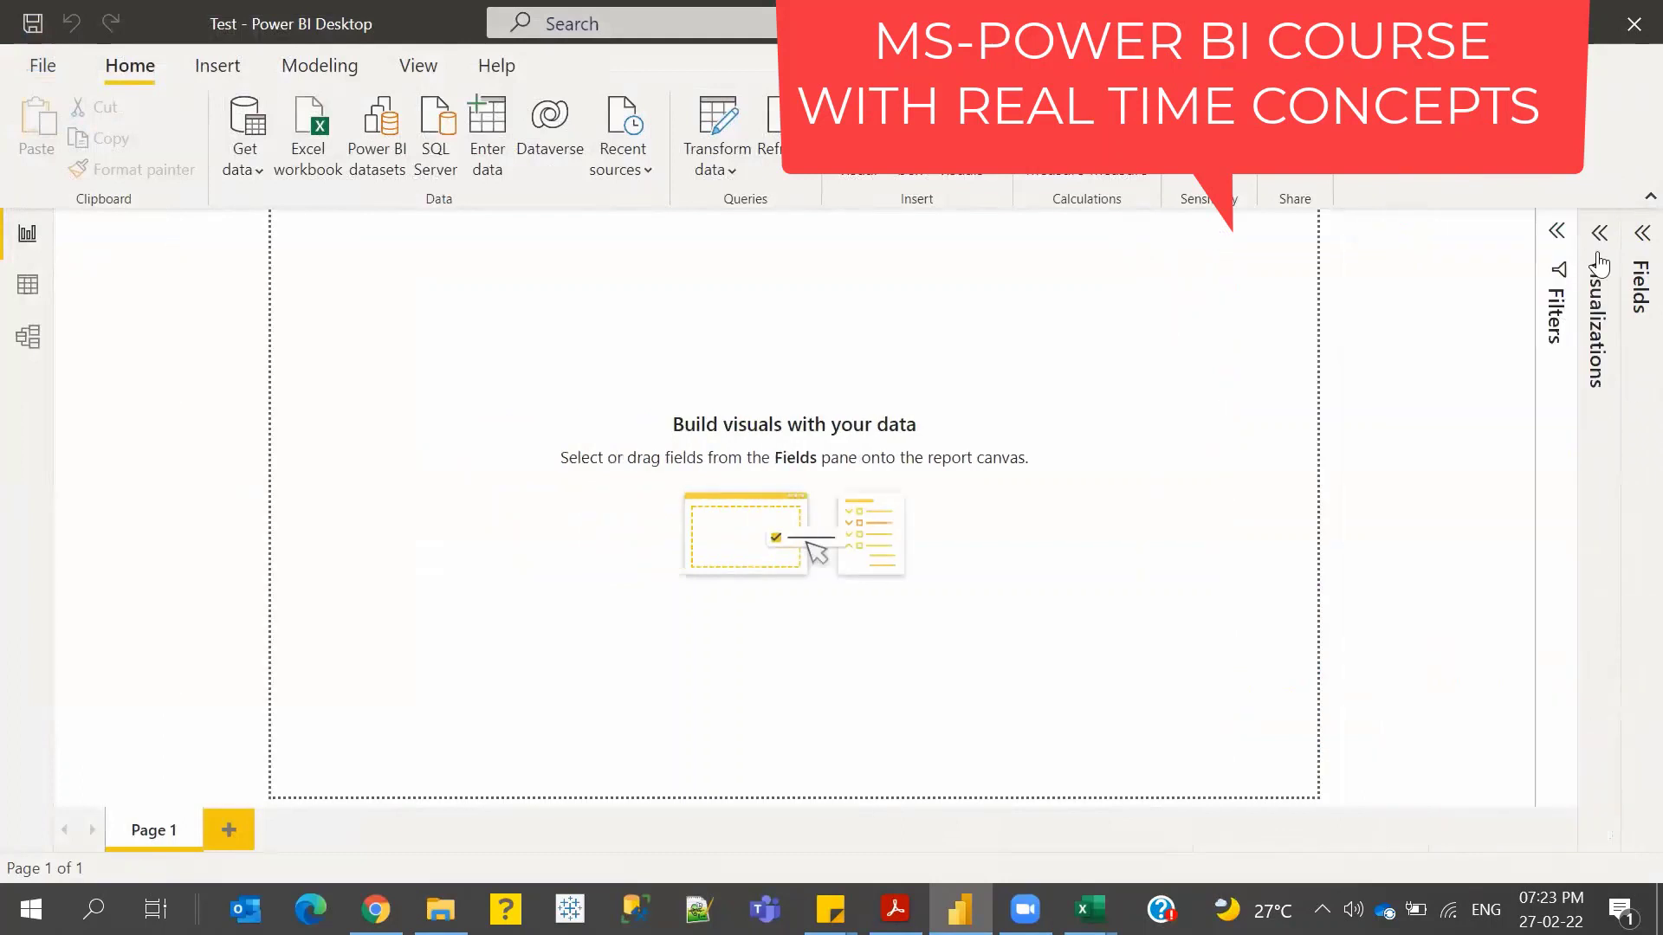
{"action": "left_click", "coordinate": [1633, 255]}
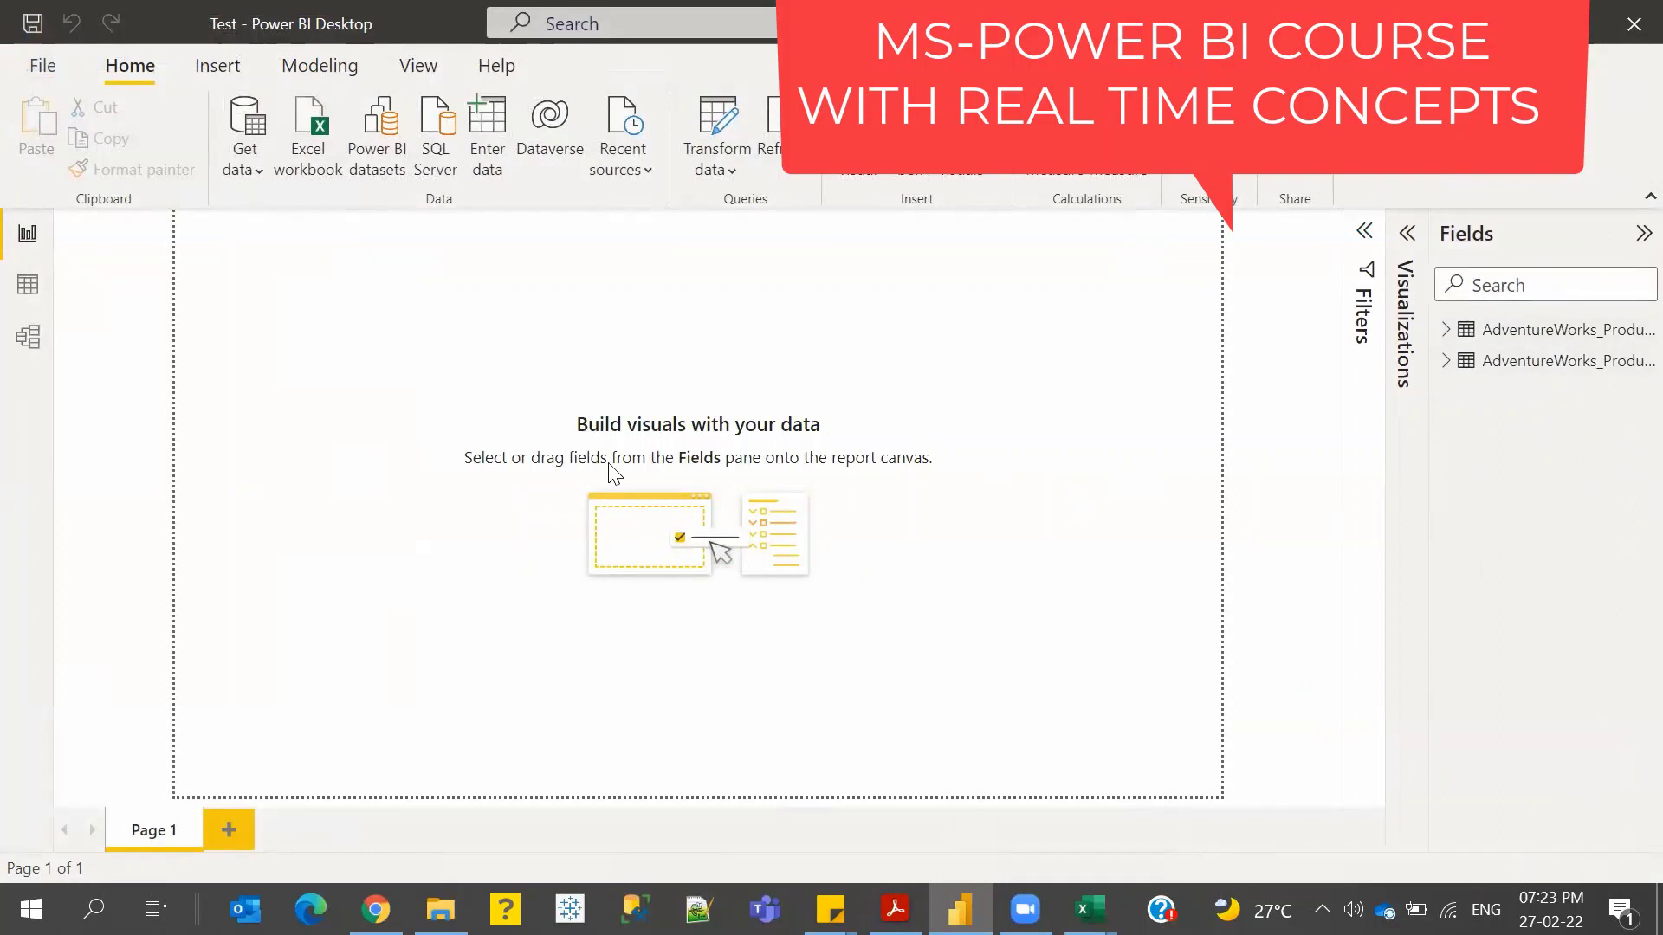
- Look at the source data of AdventureWorks_Products.csv in Excel and return to Power BI Desktop
{"action": "left_click", "coordinate": [1090, 909]}
{"action": "left_click", "coordinate": [1438, 762]}
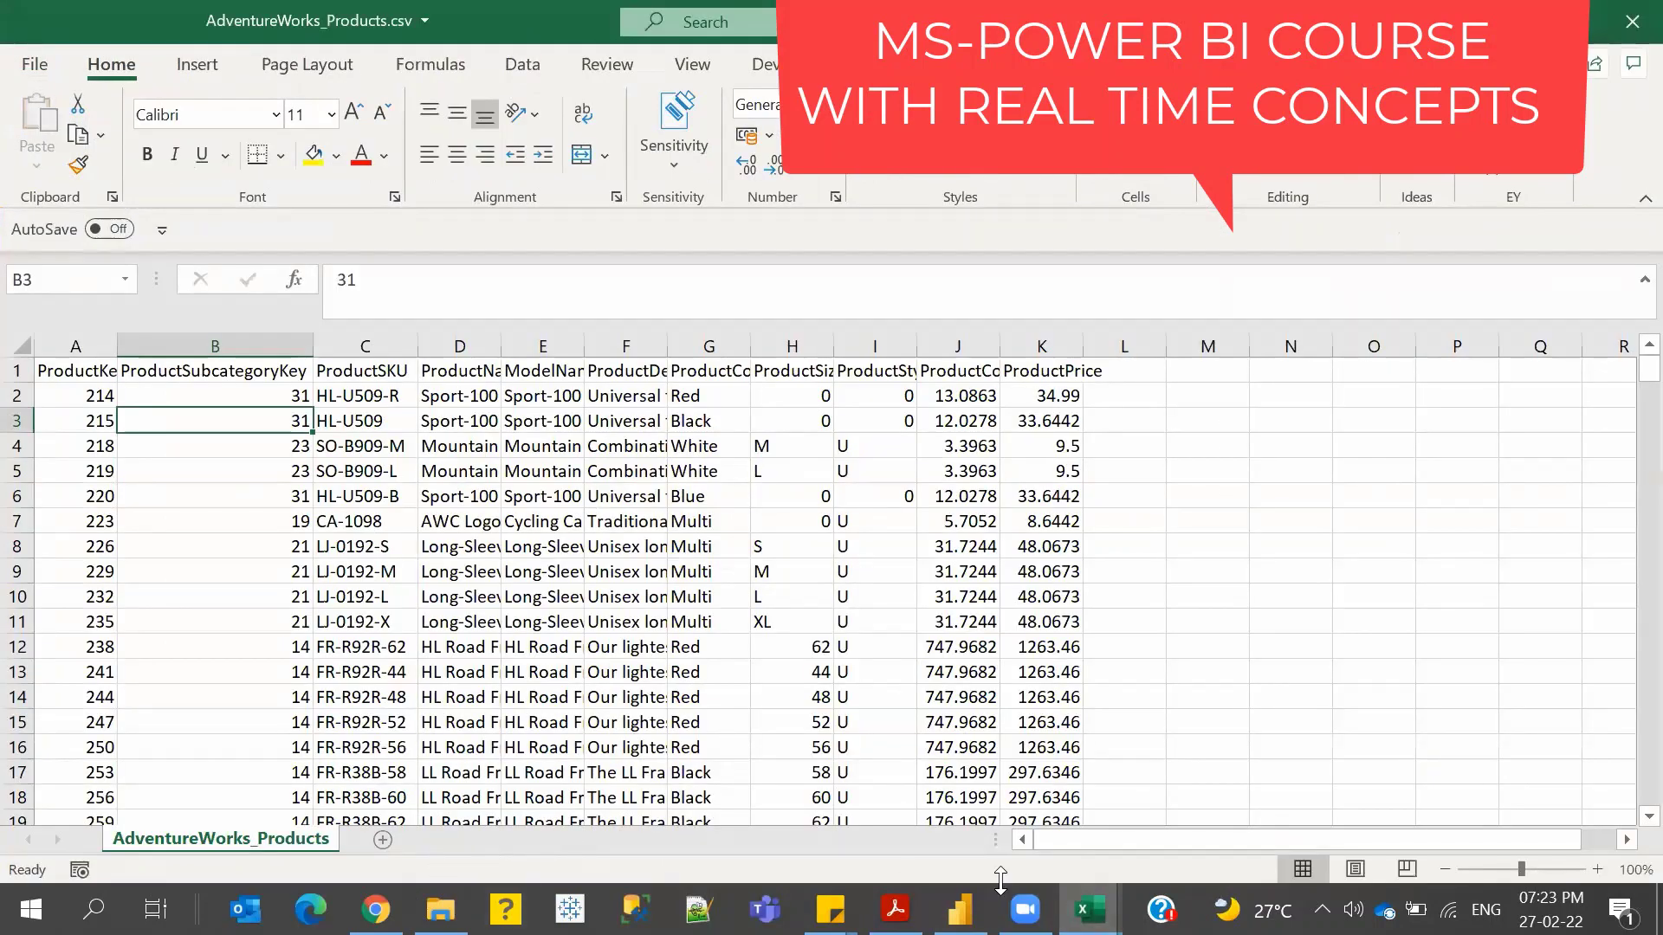
{"action": "left_click", "coordinate": [960, 910]}
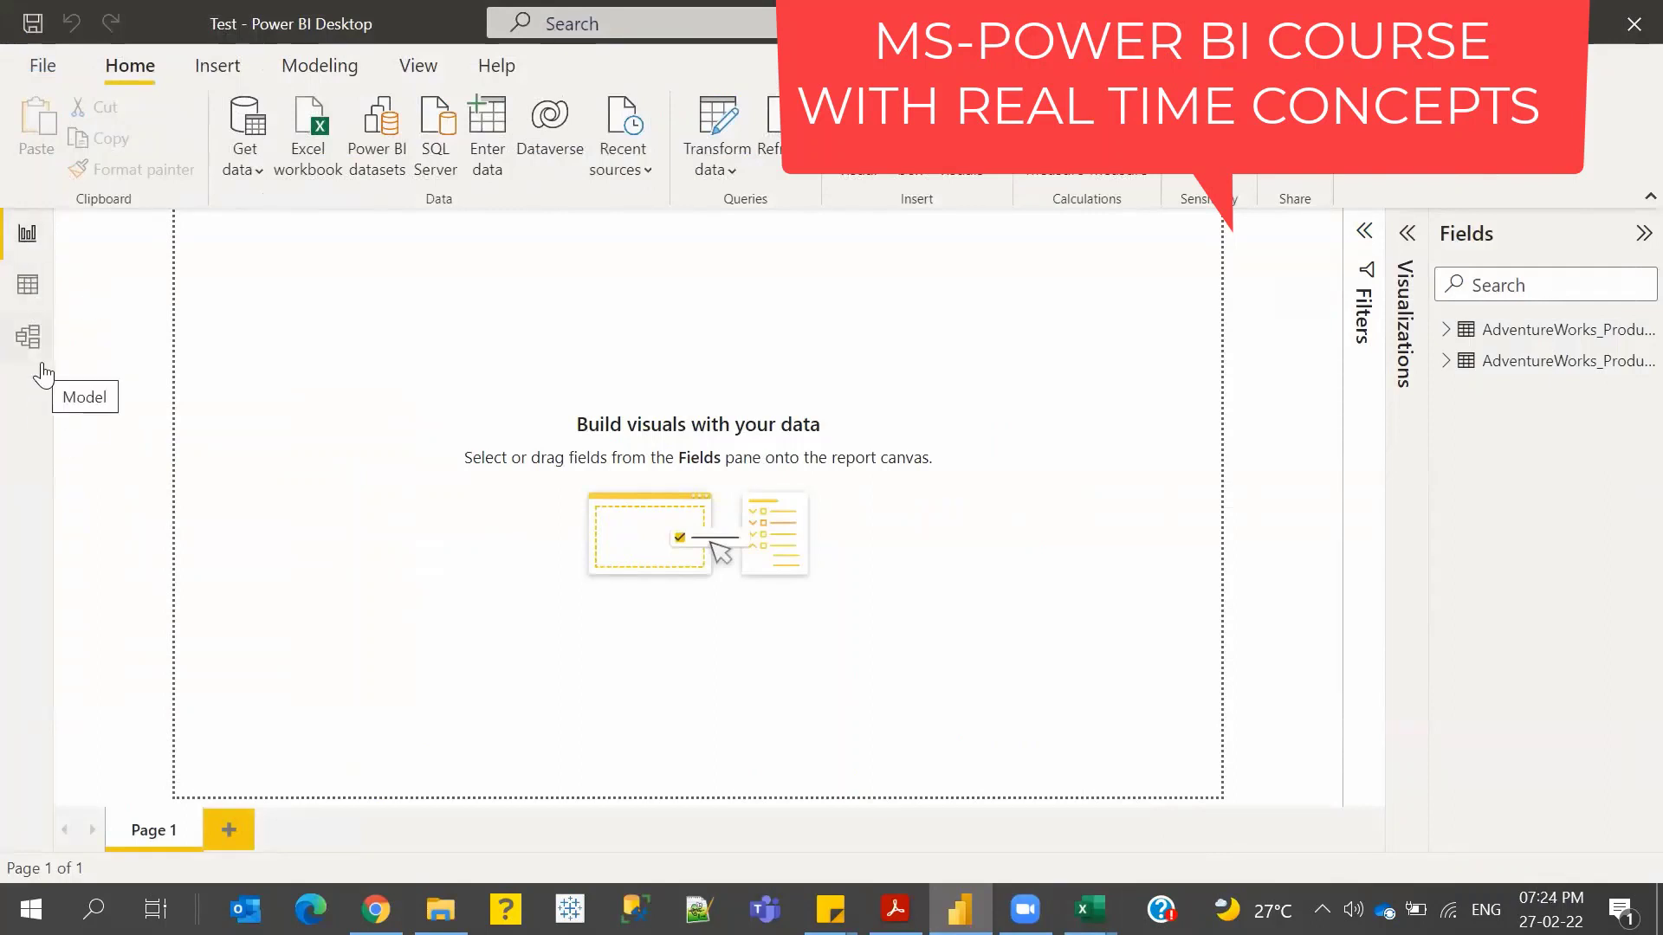
- Open the Data view and look through the rows of the AdventureWorks_Product_Subcategories table
{"action": "left_click", "coordinate": [26, 286]}
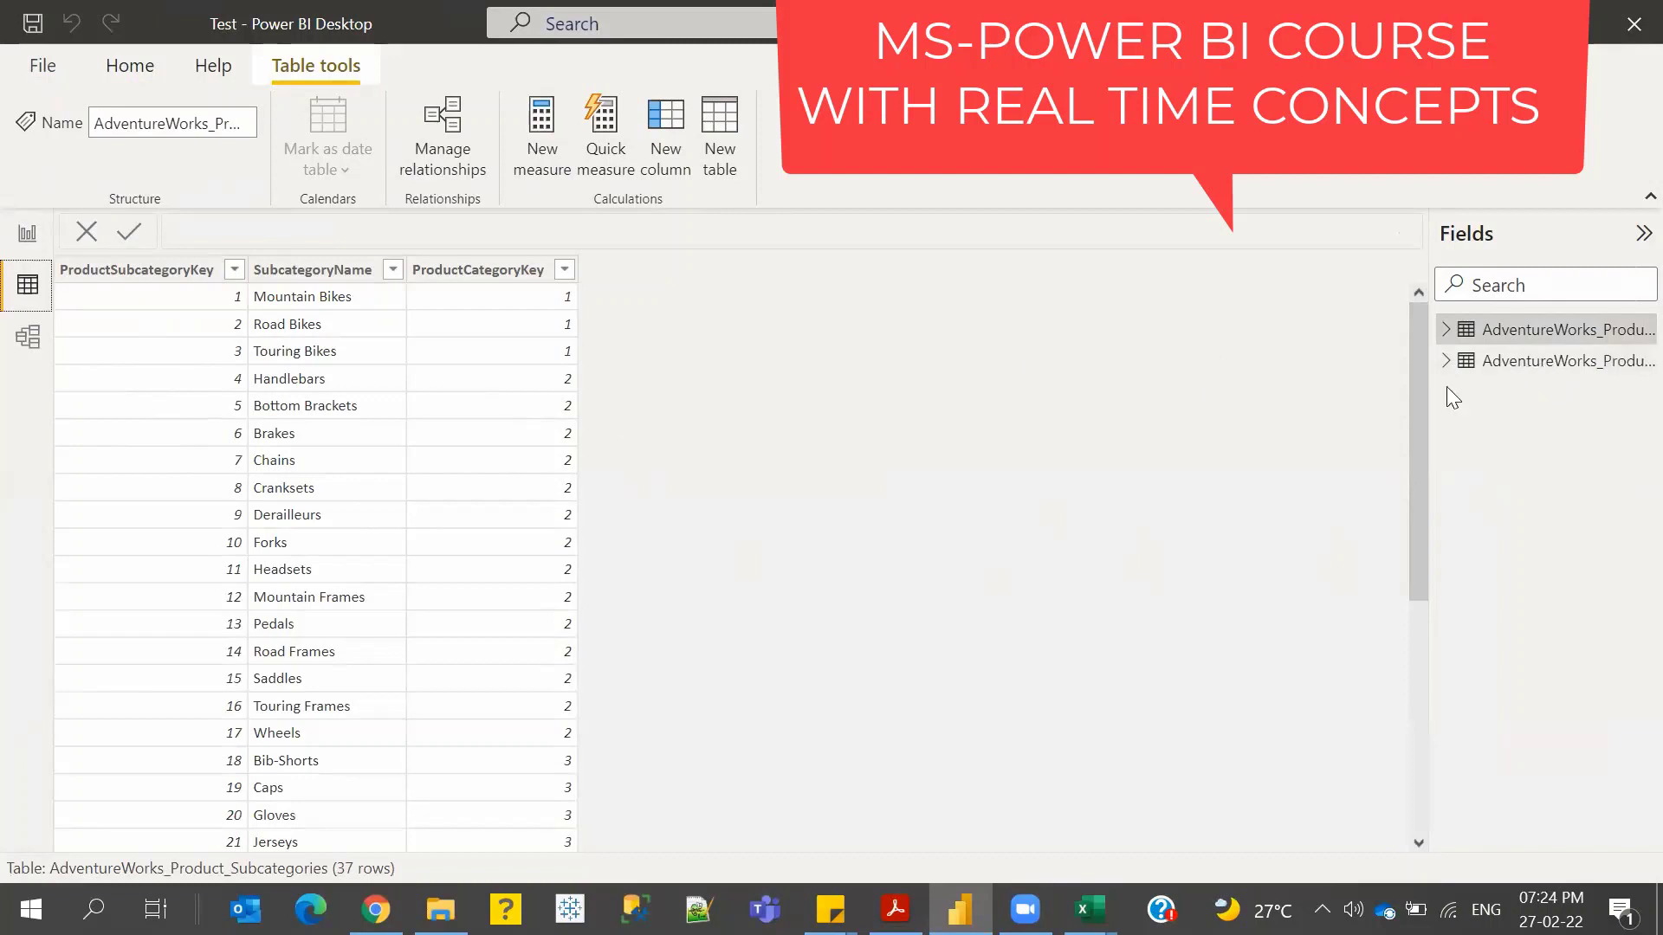
{"action": "mouse_move", "coordinate": [1559, 335]}
{"action": "scroll", "coordinate": [394, 472], "scroll_direction": "down", "scroll_amount": 5}
{"action": "scroll", "coordinate": [393, 471], "scroll_direction": "up", "scroll_amount": 5}
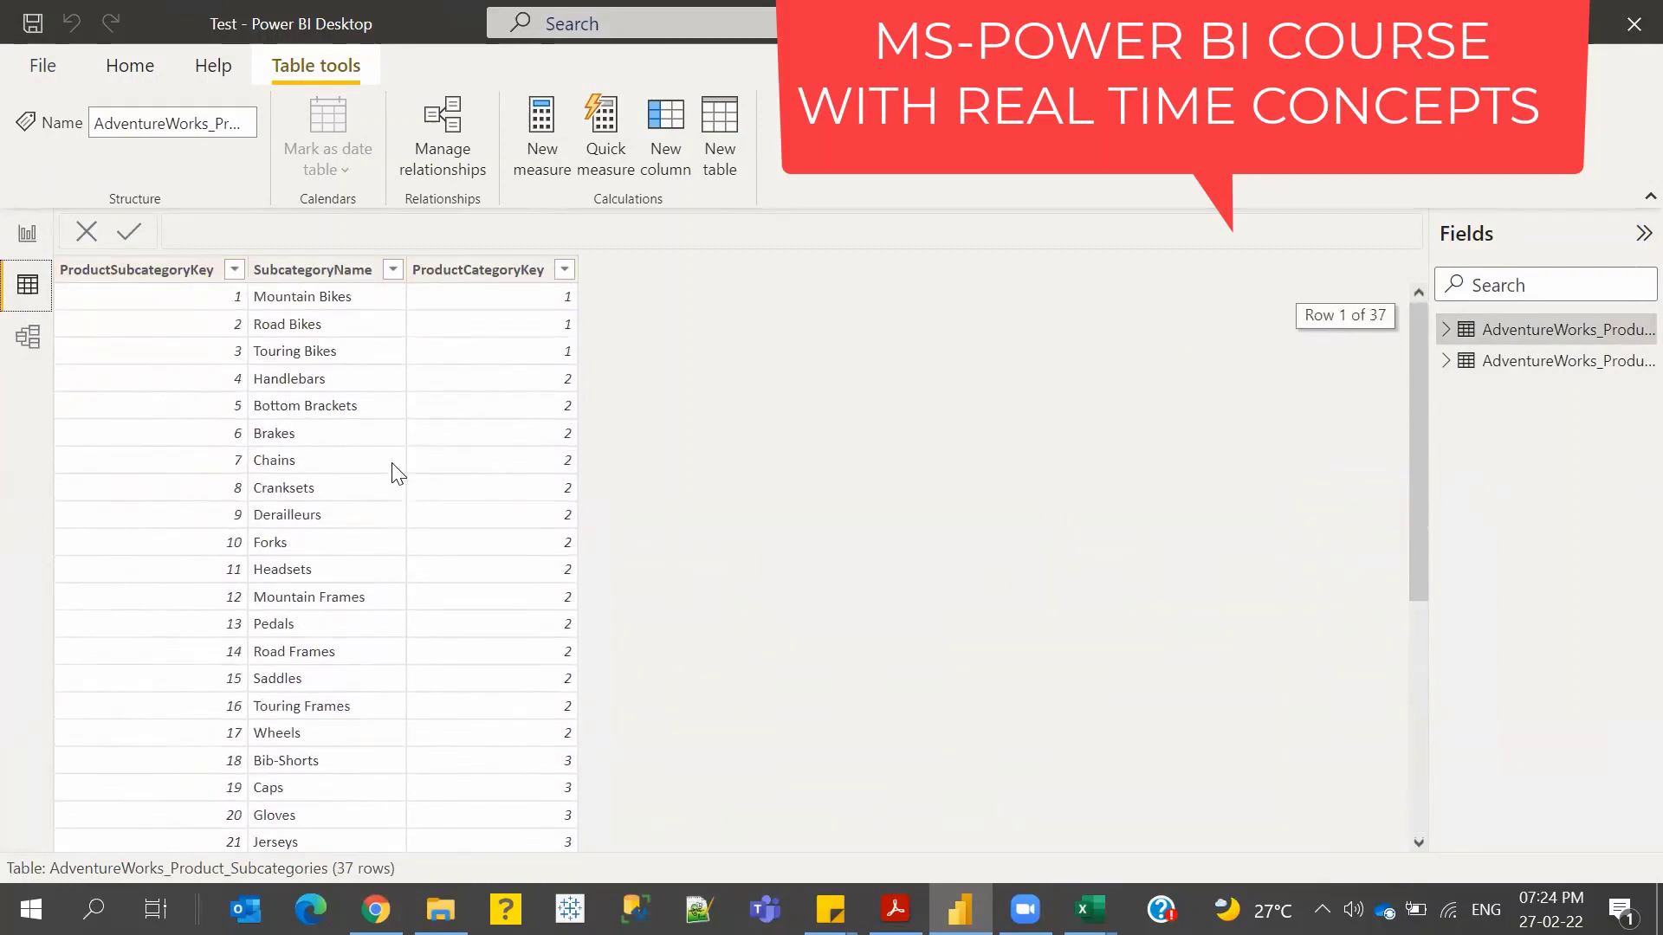
{"action": "scroll", "coordinate": [397, 473], "scroll_direction": "down", "scroll_amount": 5}
{"action": "scroll", "coordinate": [386, 487], "scroll_direction": "up", "scroll_amount": 5}
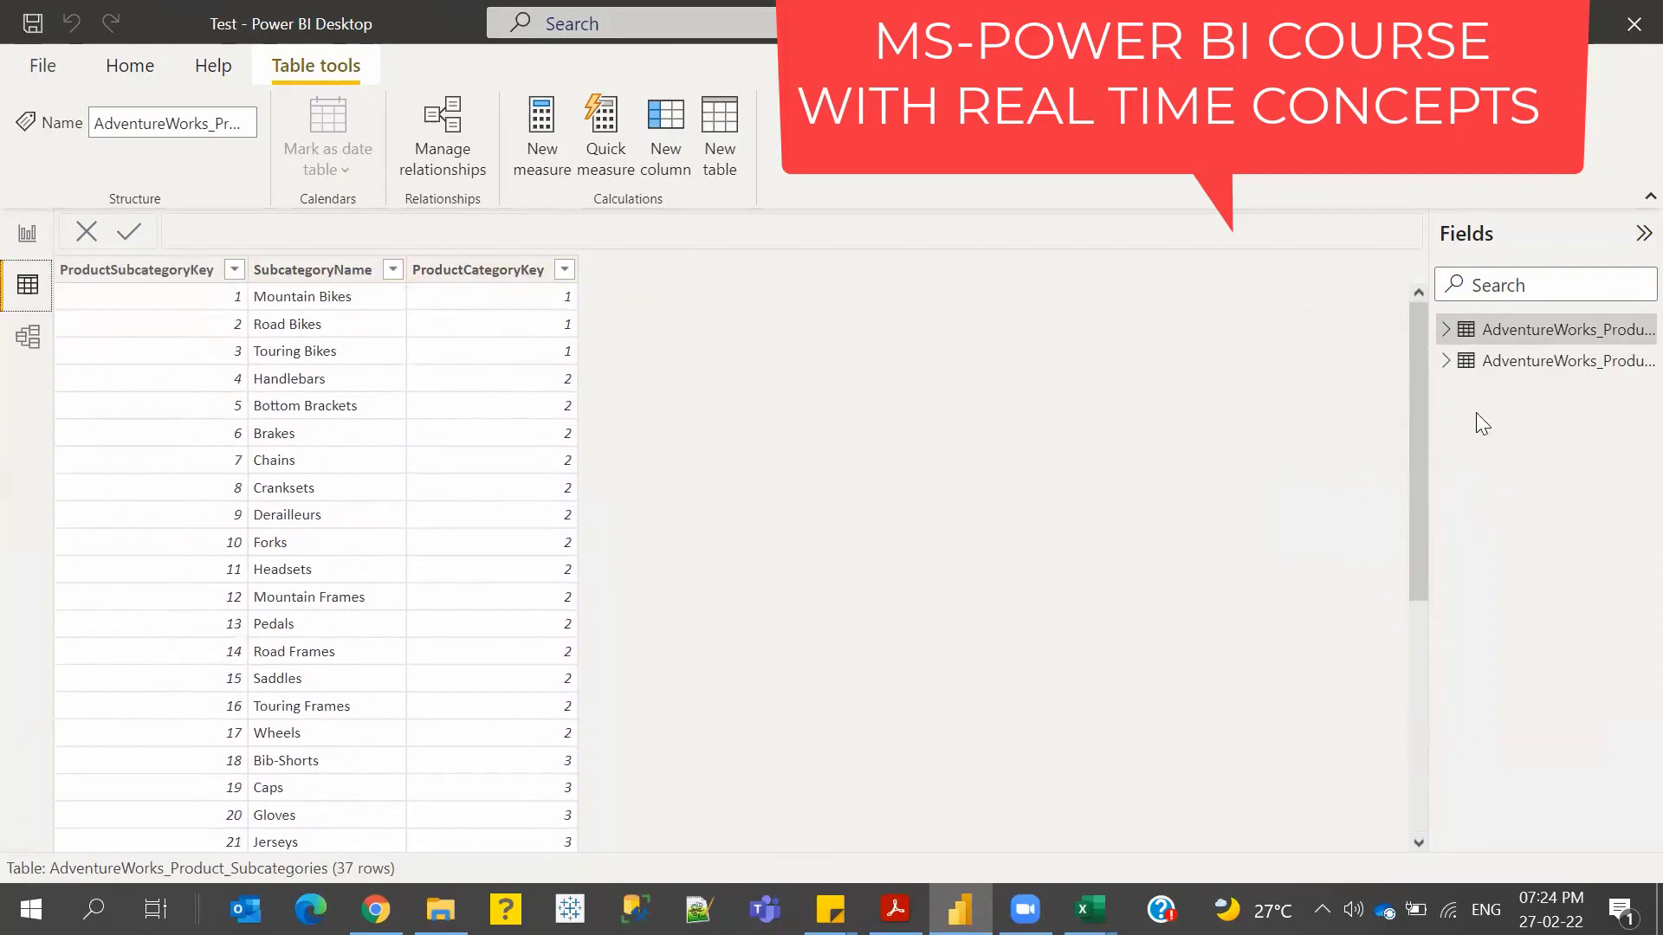
- Show the AdventureWorks_Products table in the Data view and examine its columns from ProductKey through Cost + Price
{"action": "left_click", "coordinate": [1524, 362]}
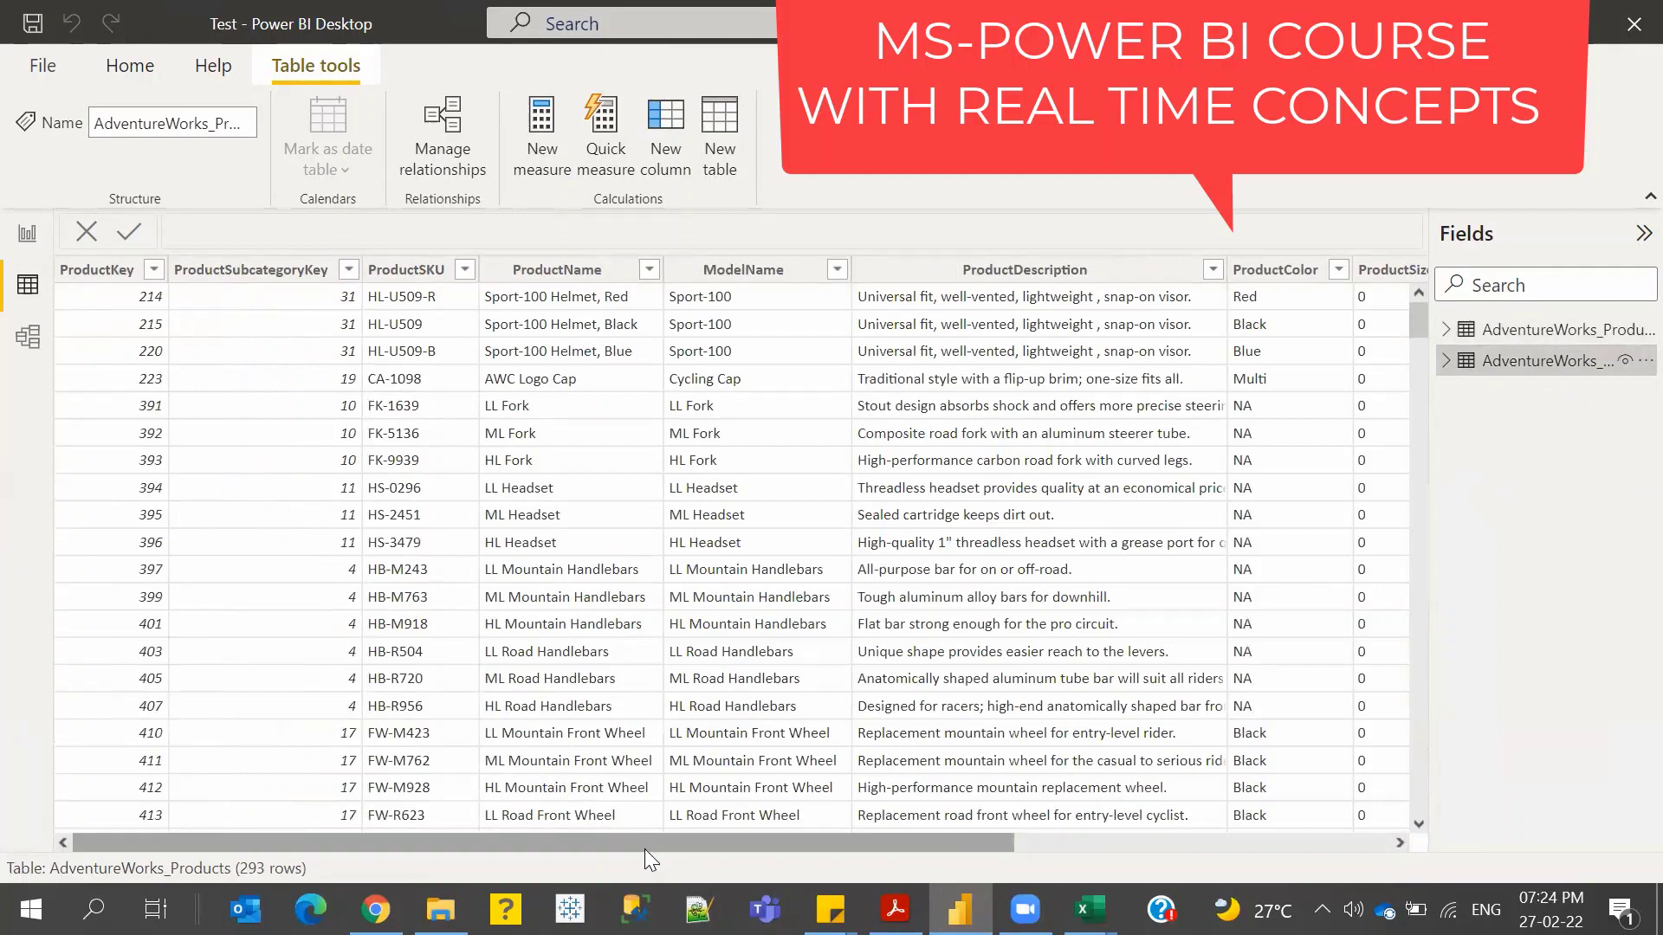
{"action": "scroll", "coordinate": [645, 849], "scroll_direction": "right", "scroll_amount": 5}
{"action": "scroll", "coordinate": [1267, 719], "scroll_direction": "right", "scroll_amount": 3}
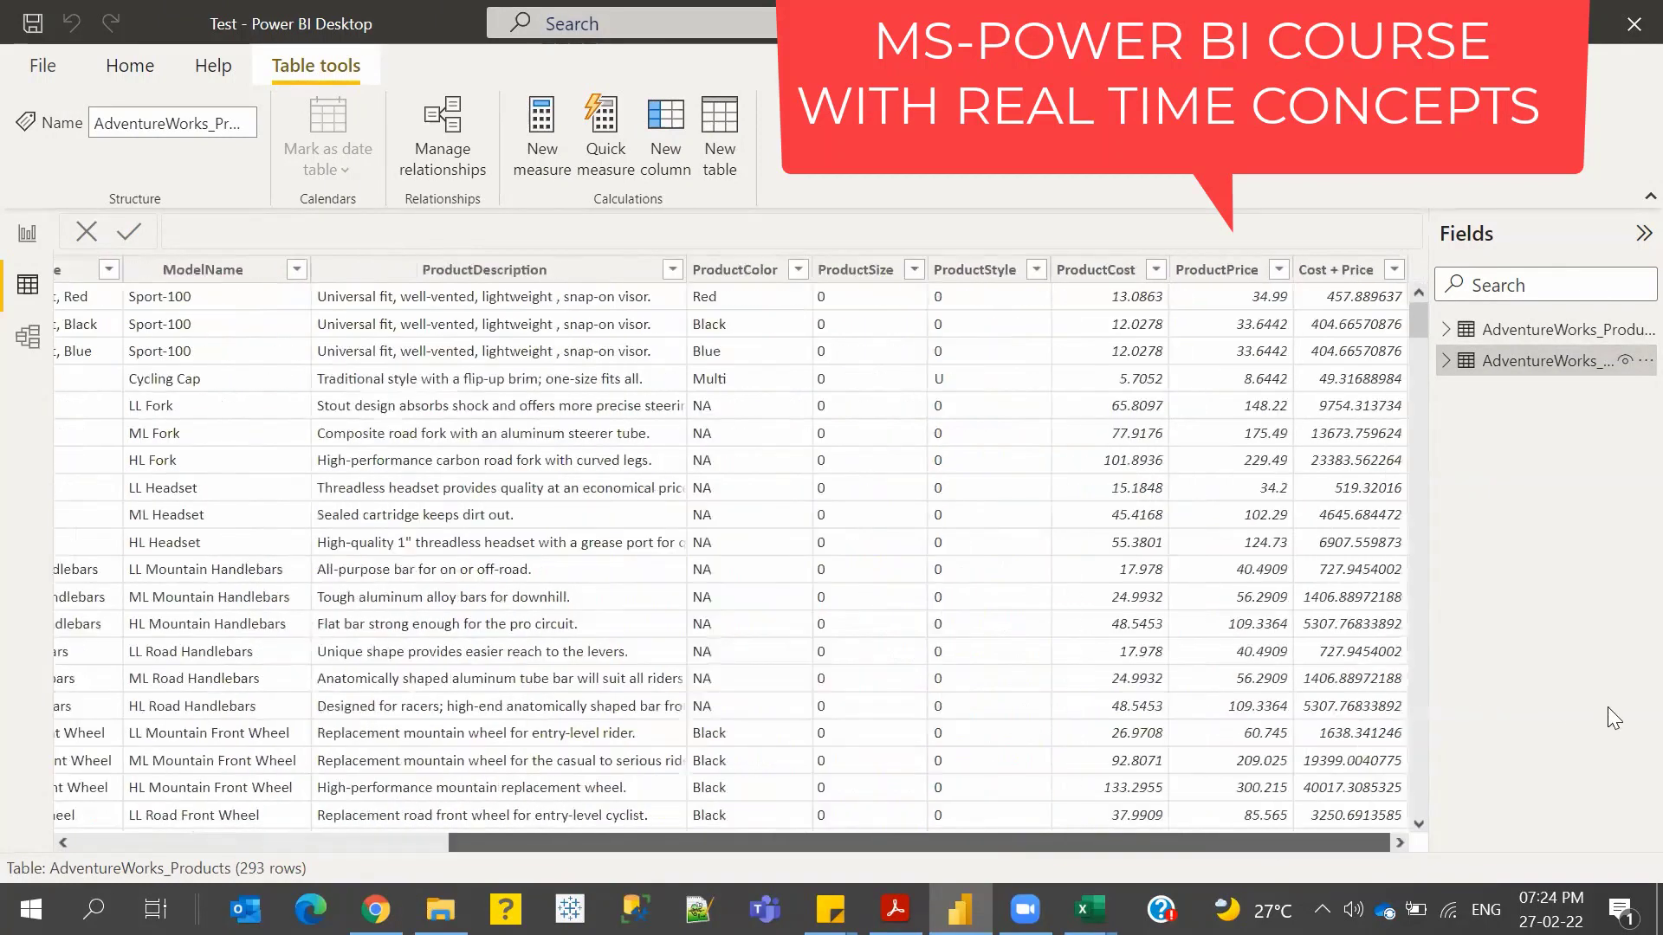
{"action": "scroll", "coordinate": [400, 387], "scroll_direction": "left", "scroll_amount": 8}
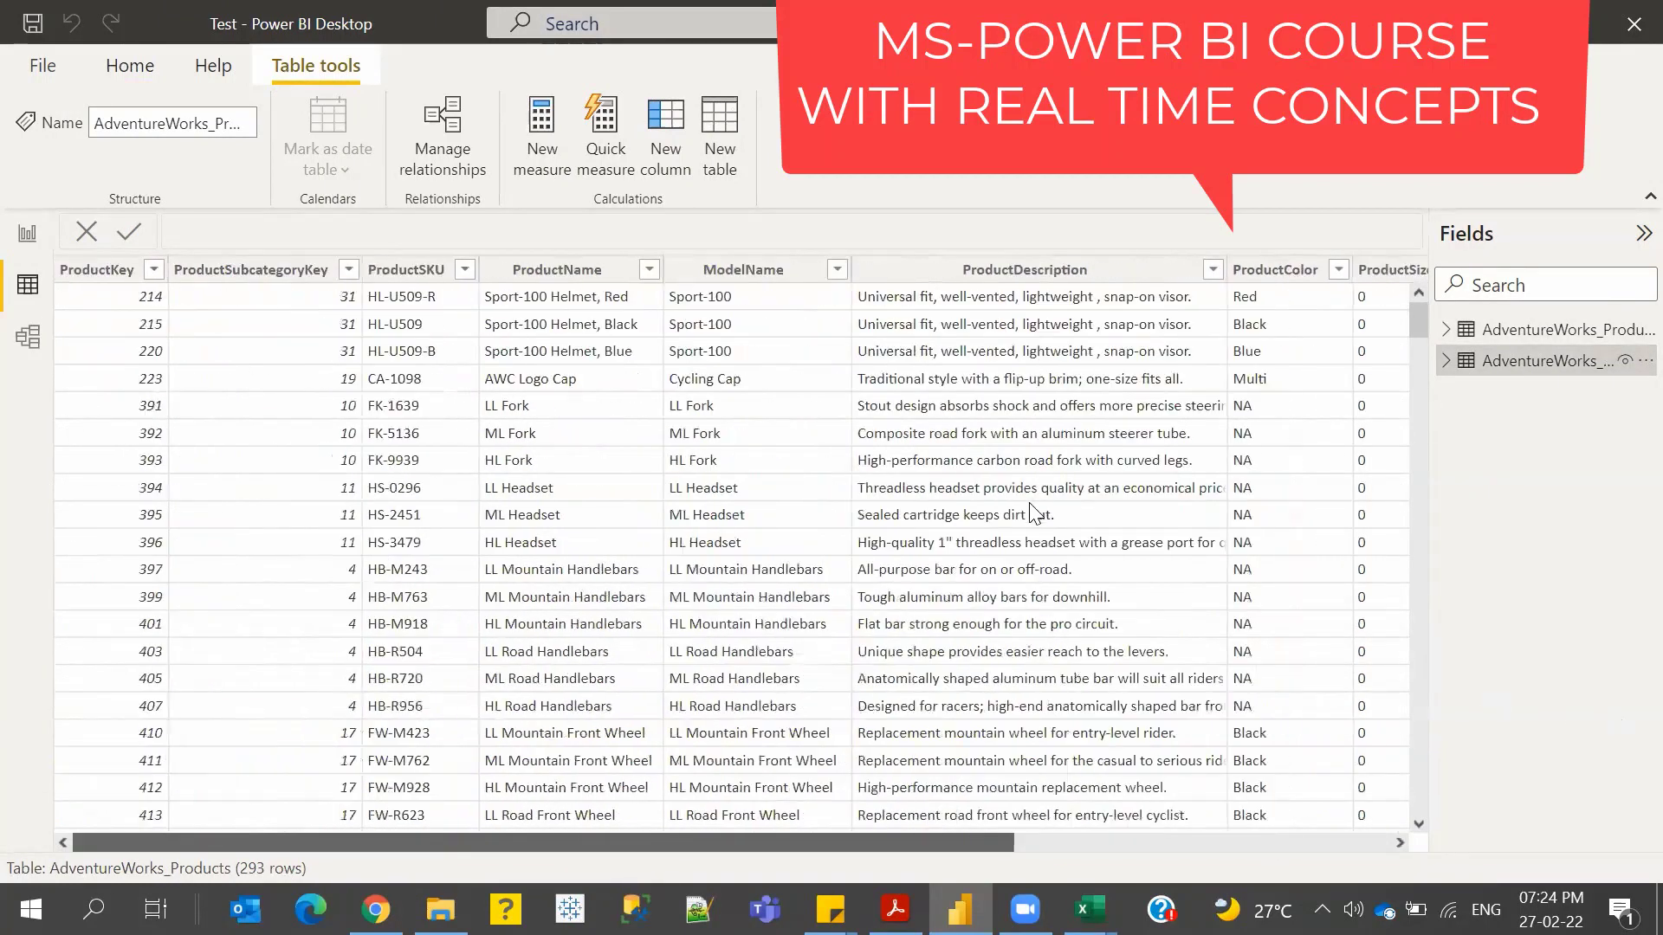
{"action": "scroll", "coordinate": [1229, 850], "scroll_direction": "right", "scroll_amount": 8}
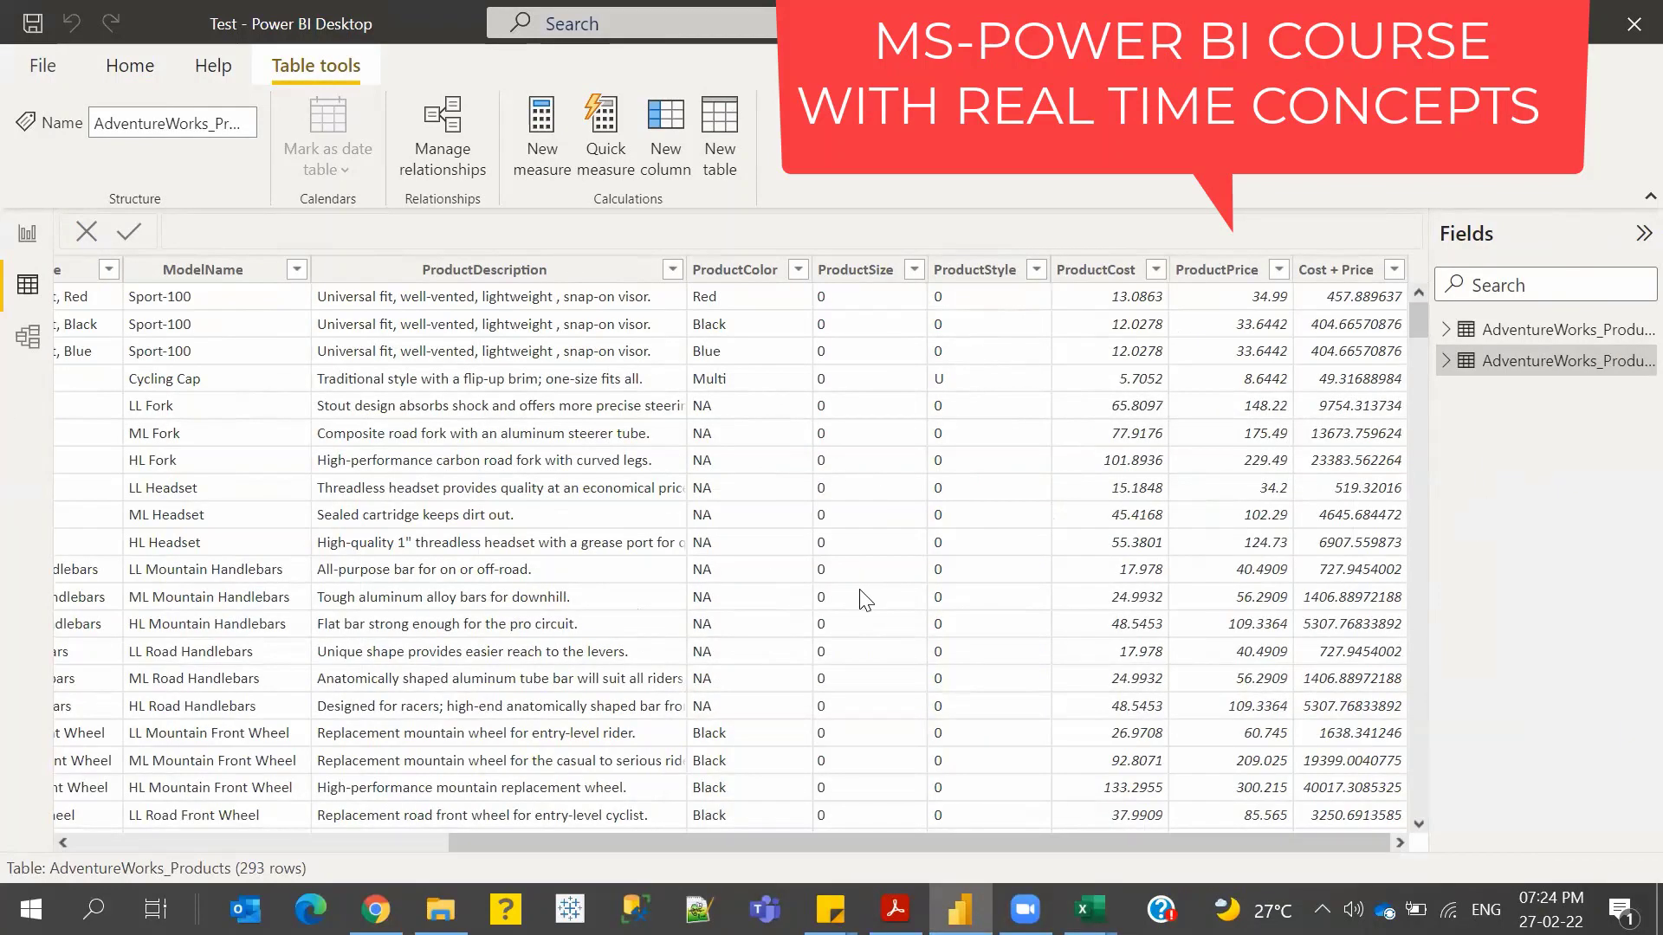
{"action": "scroll", "coordinate": [900, 835], "scroll_direction": "left", "scroll_amount": 5}
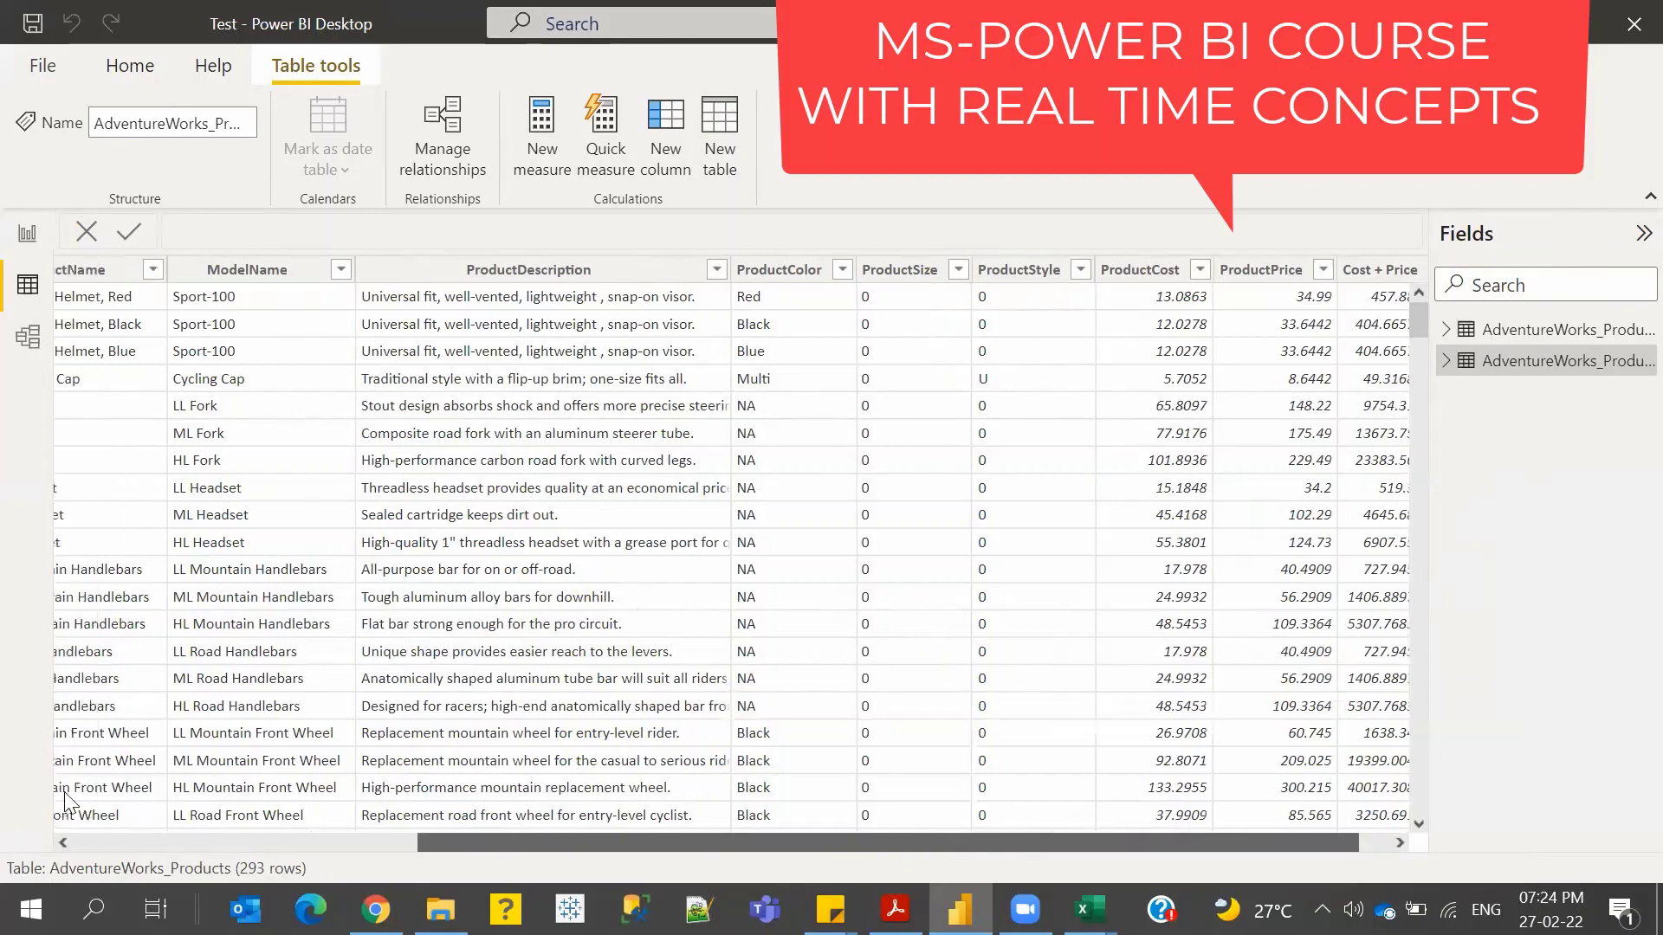
{"action": "scroll", "coordinate": [488, 407], "scroll_direction": "left", "scroll_amount": 2}
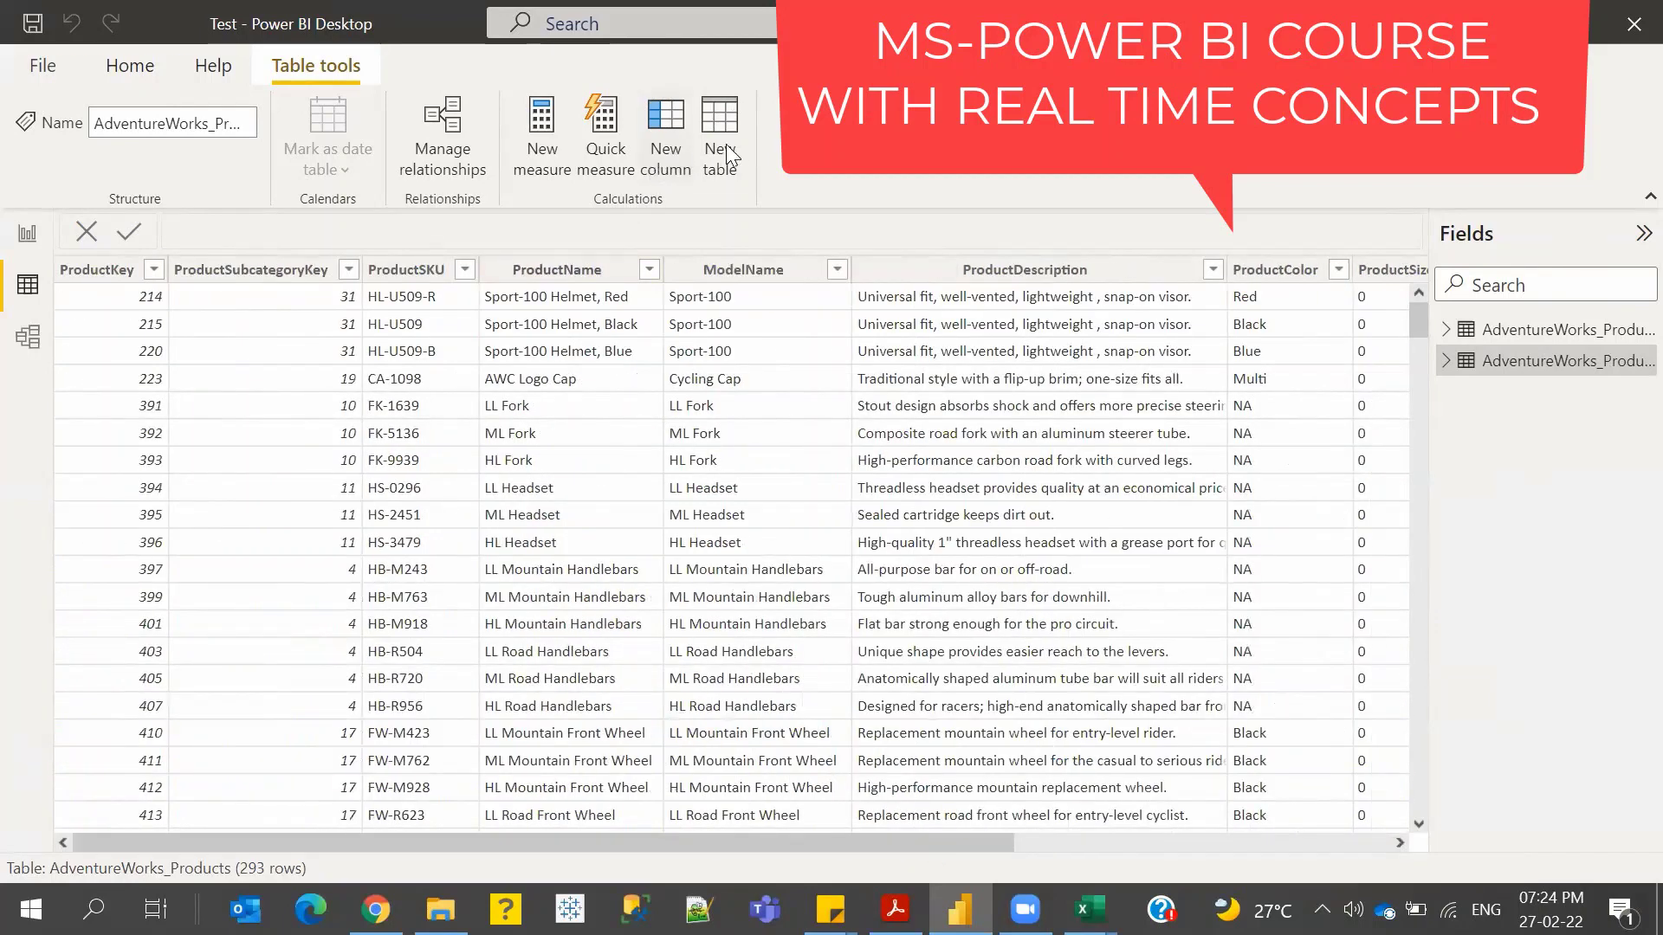
- Start a new calculated column in AdventureWorks_Products, discard it, and return to the Report view
{"action": "left_click", "coordinate": [665, 151]}
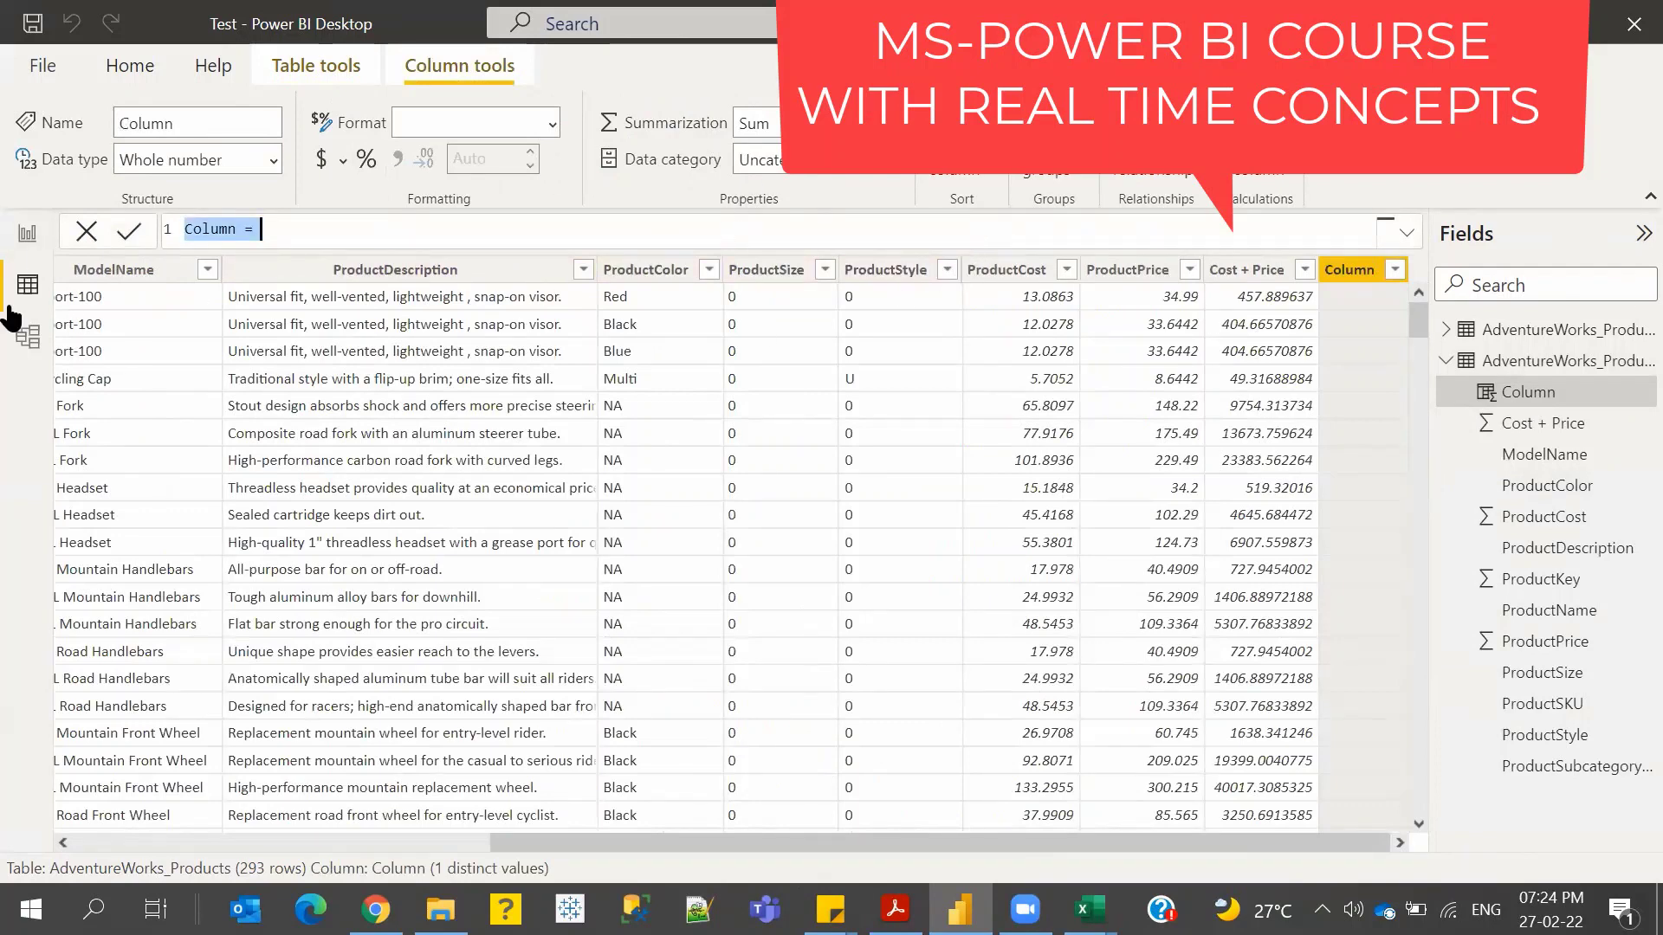
{"action": "left_click", "coordinate": [87, 231]}
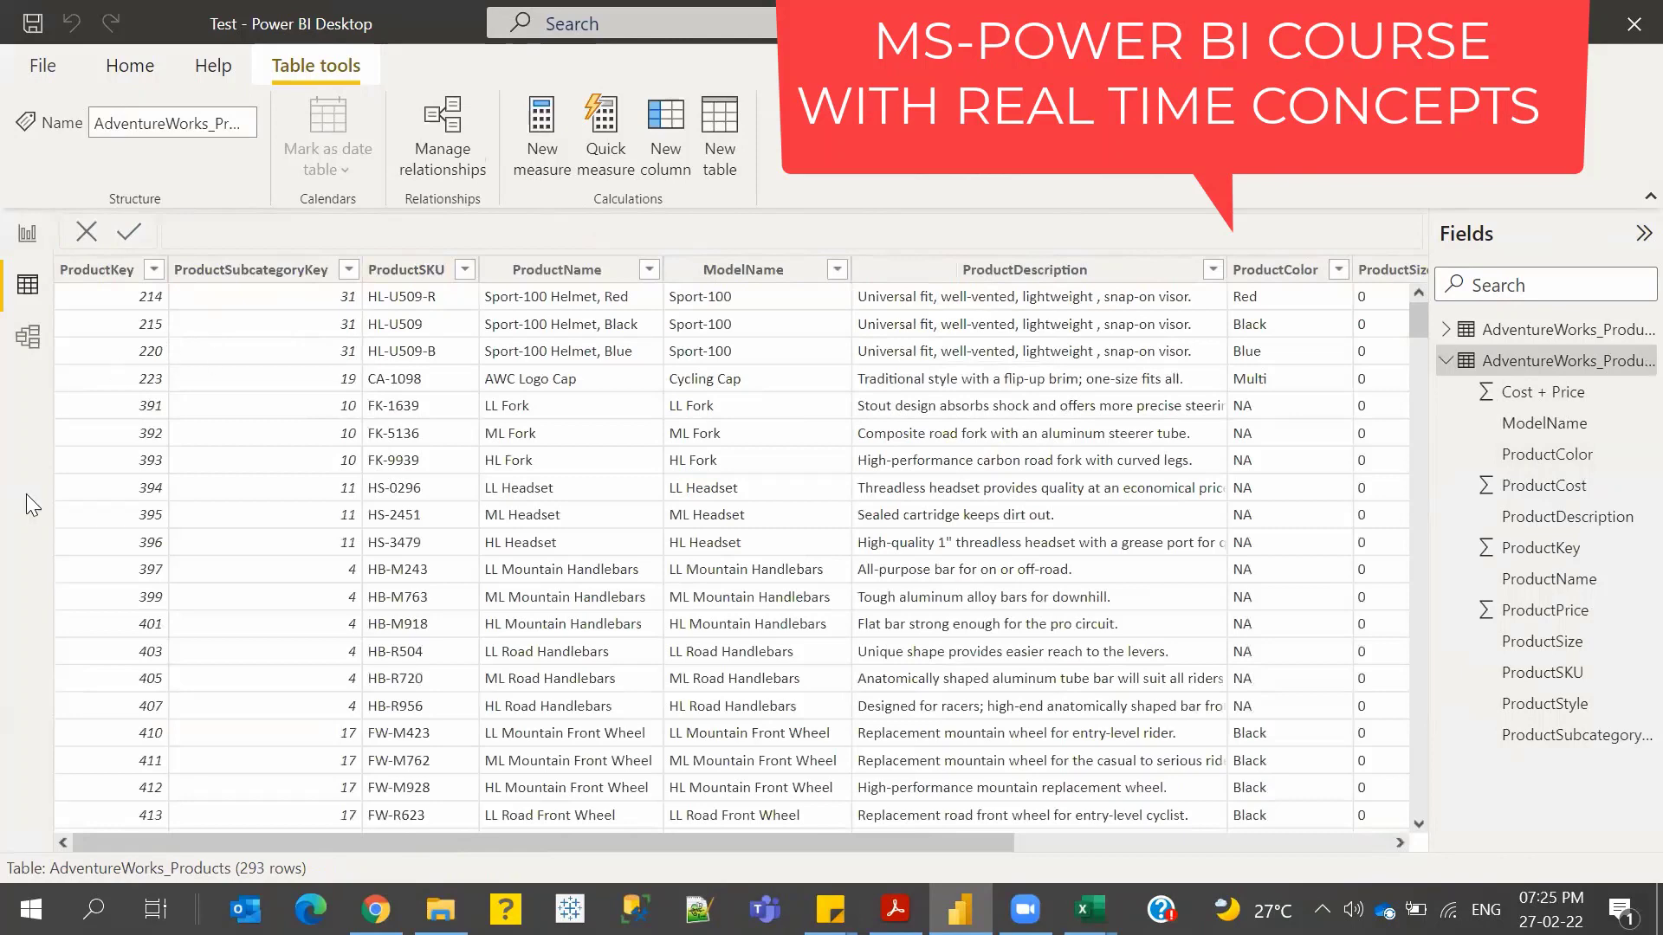
{"action": "left_click", "coordinate": [26, 235]}
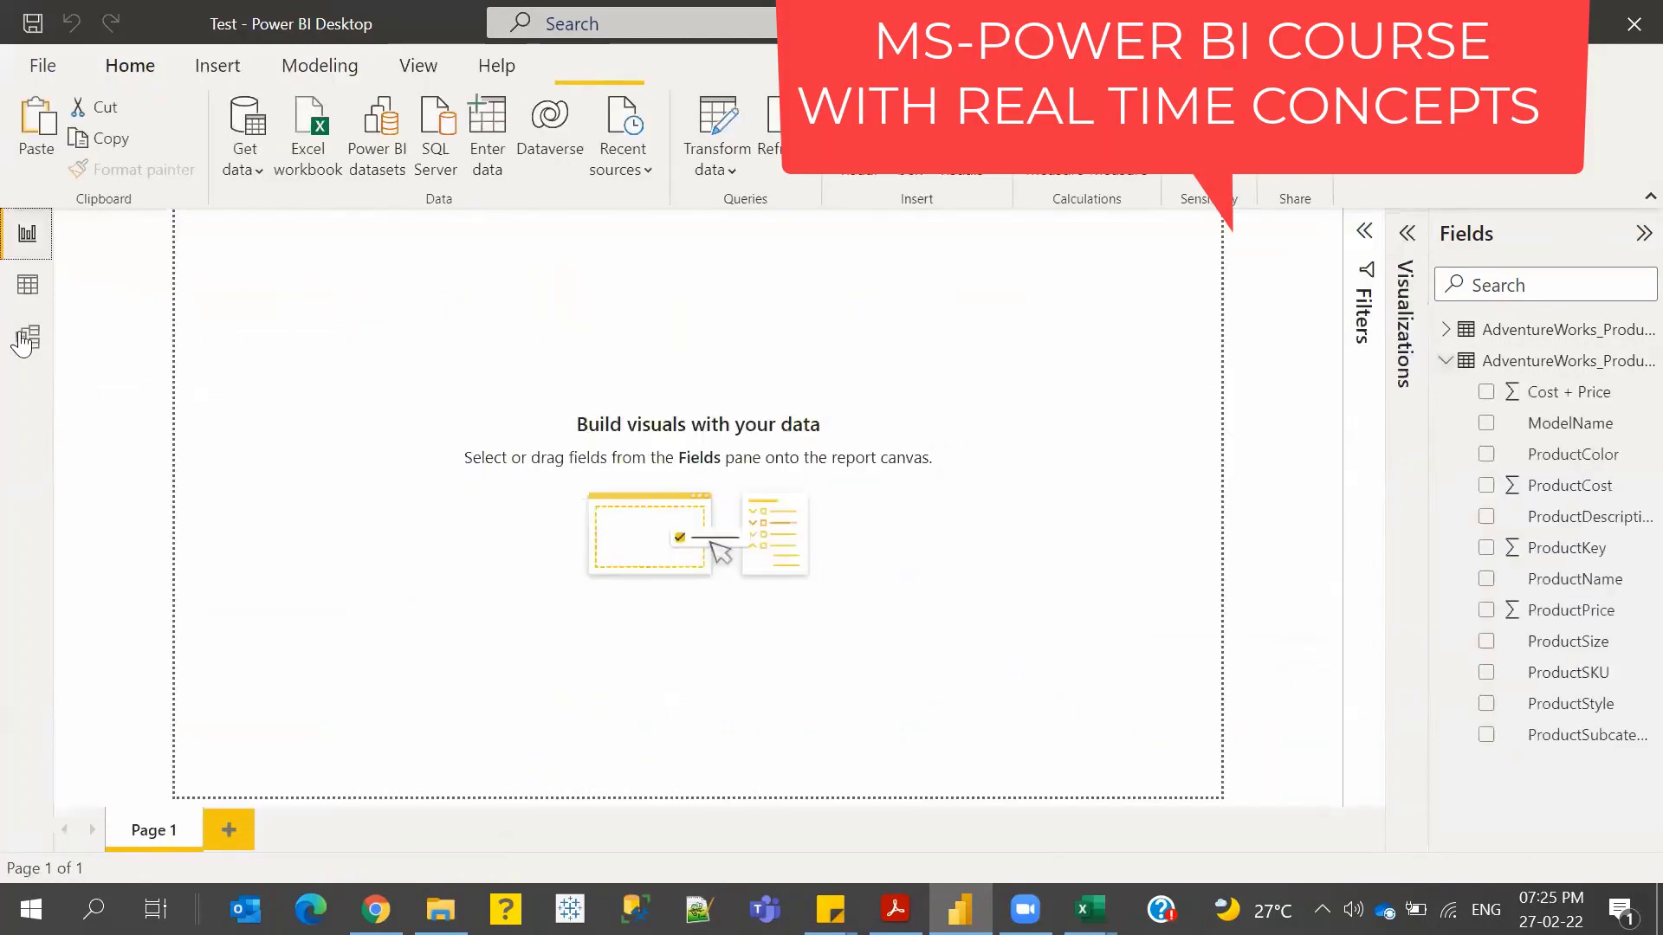
- In the Model view, collapse the Fields and Properties panes and open the relationship between the two AdventureWorks tables for editing
{"action": "left_click", "coordinate": [26, 337]}
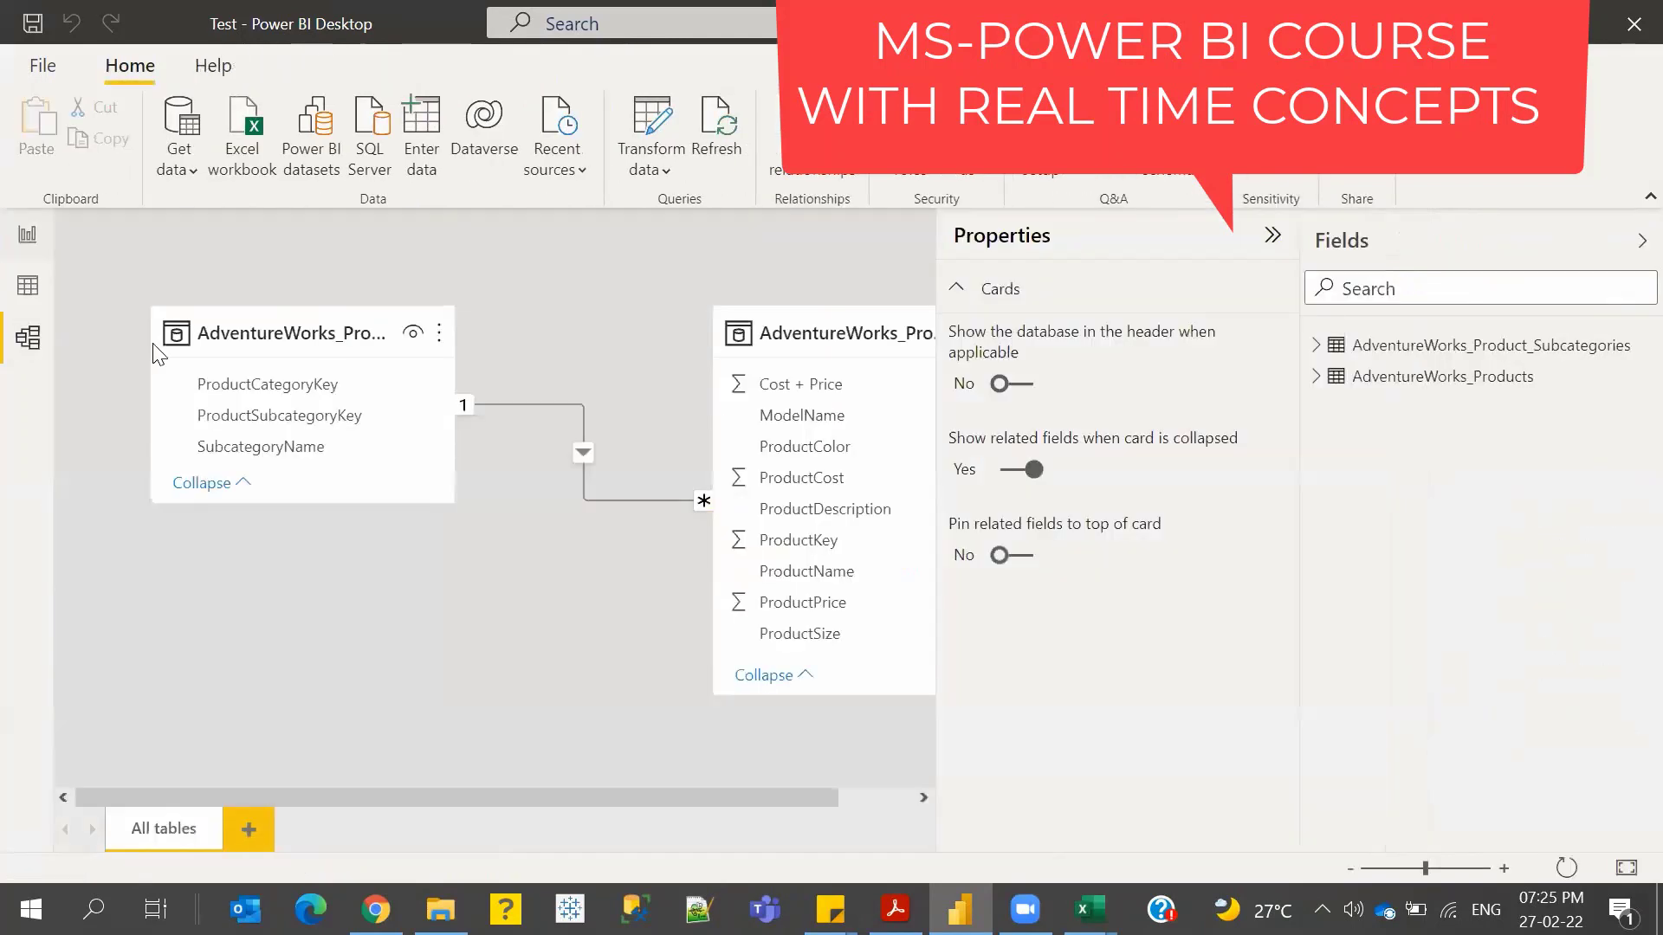
{"action": "left_click", "coordinate": [720, 416]}
{"action": "left_click", "coordinate": [1642, 241]}
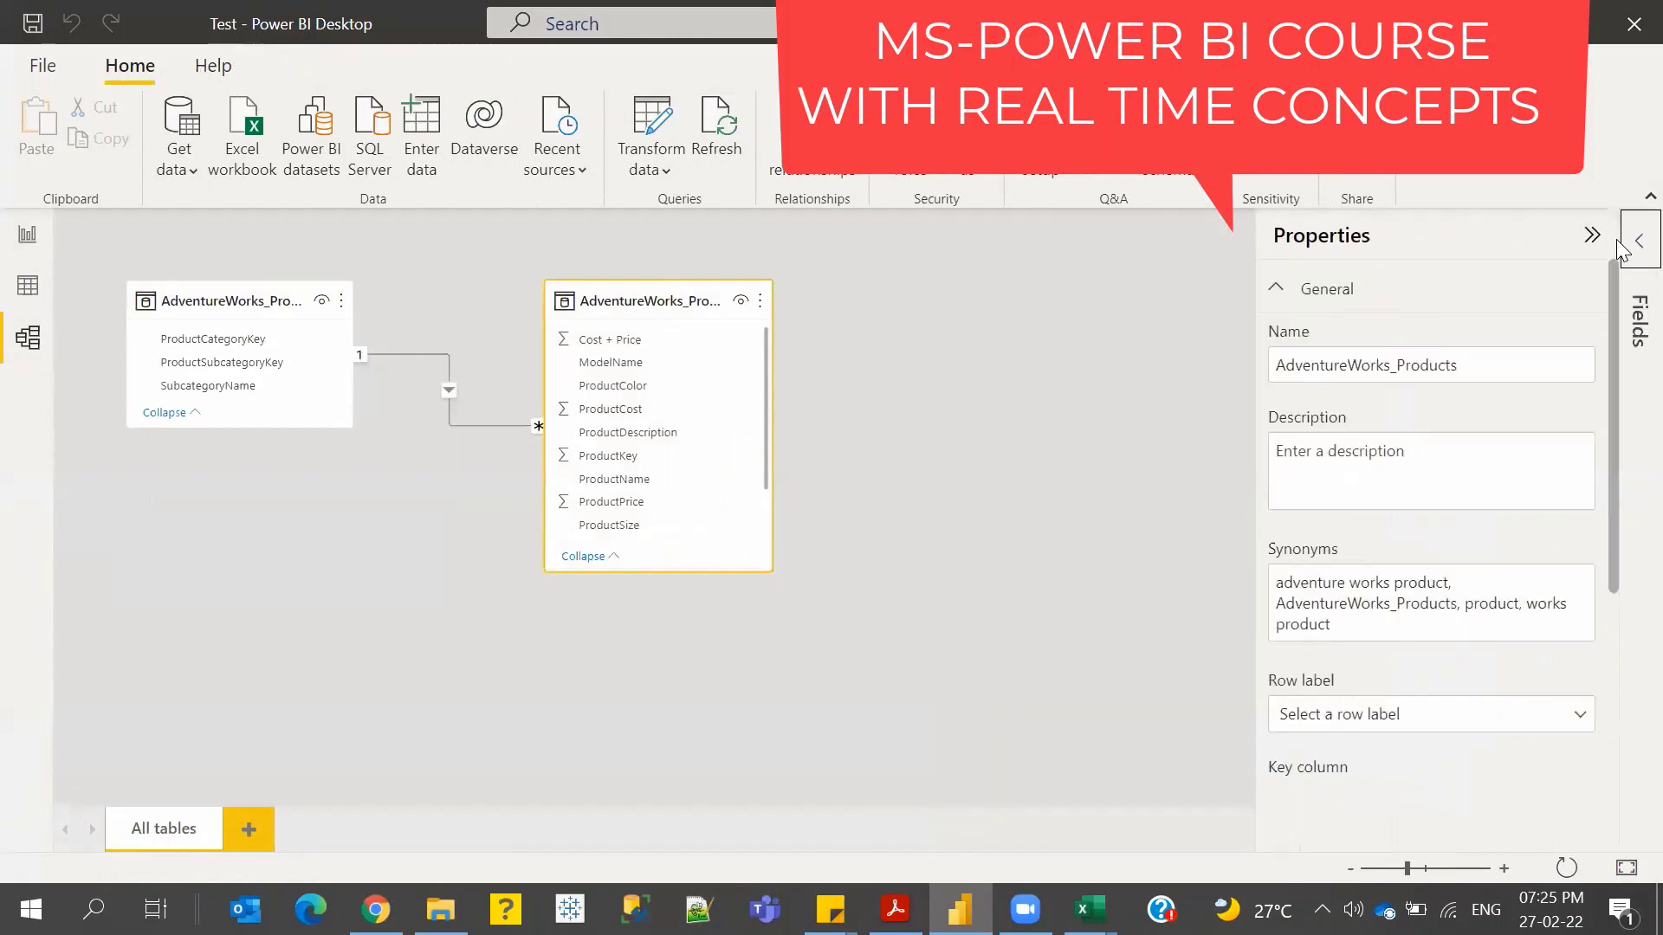
{"action": "left_click", "coordinate": [1594, 237]}
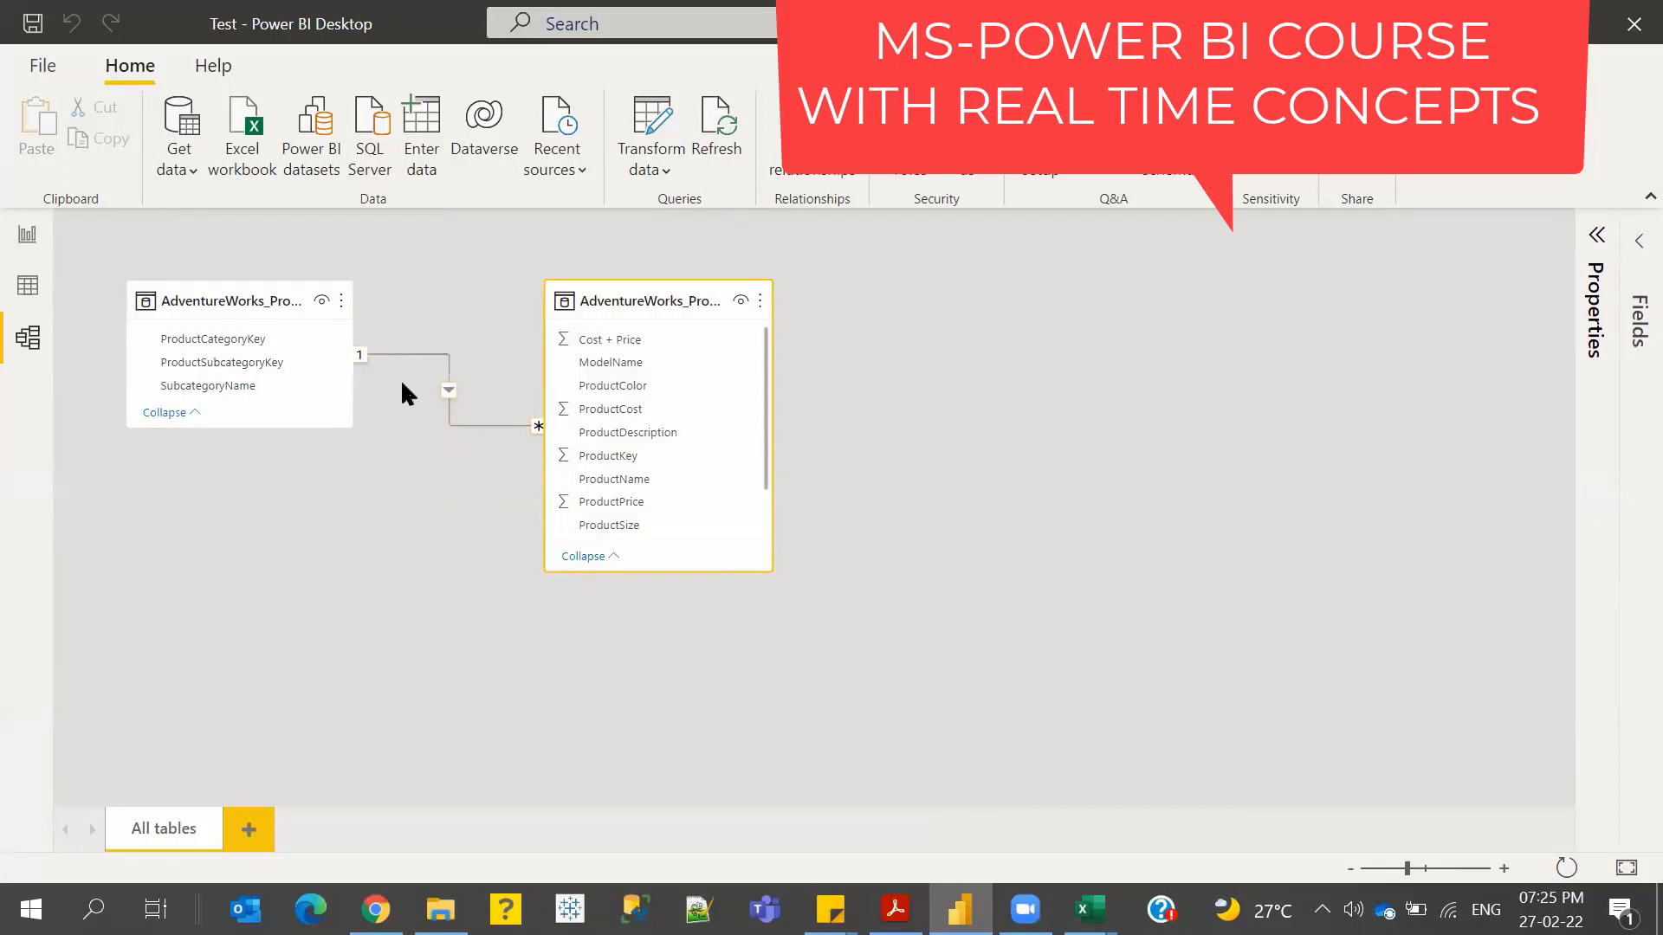
{"action": "right_click", "coordinate": [445, 370]}
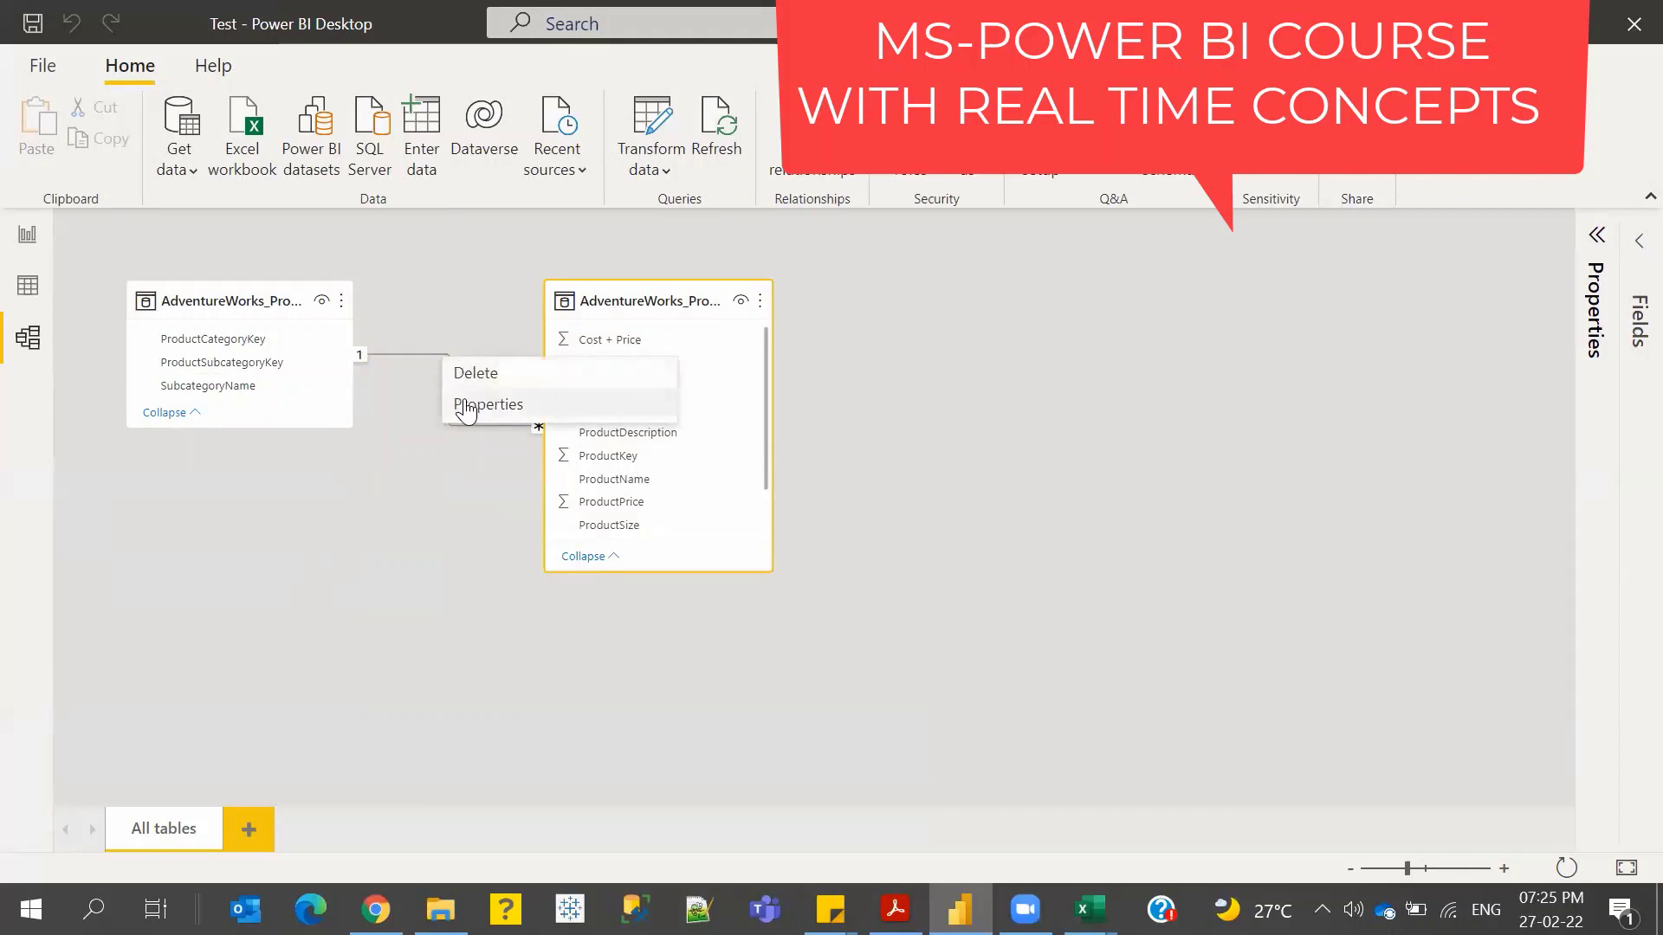
{"action": "left_click", "coordinate": [464, 408]}
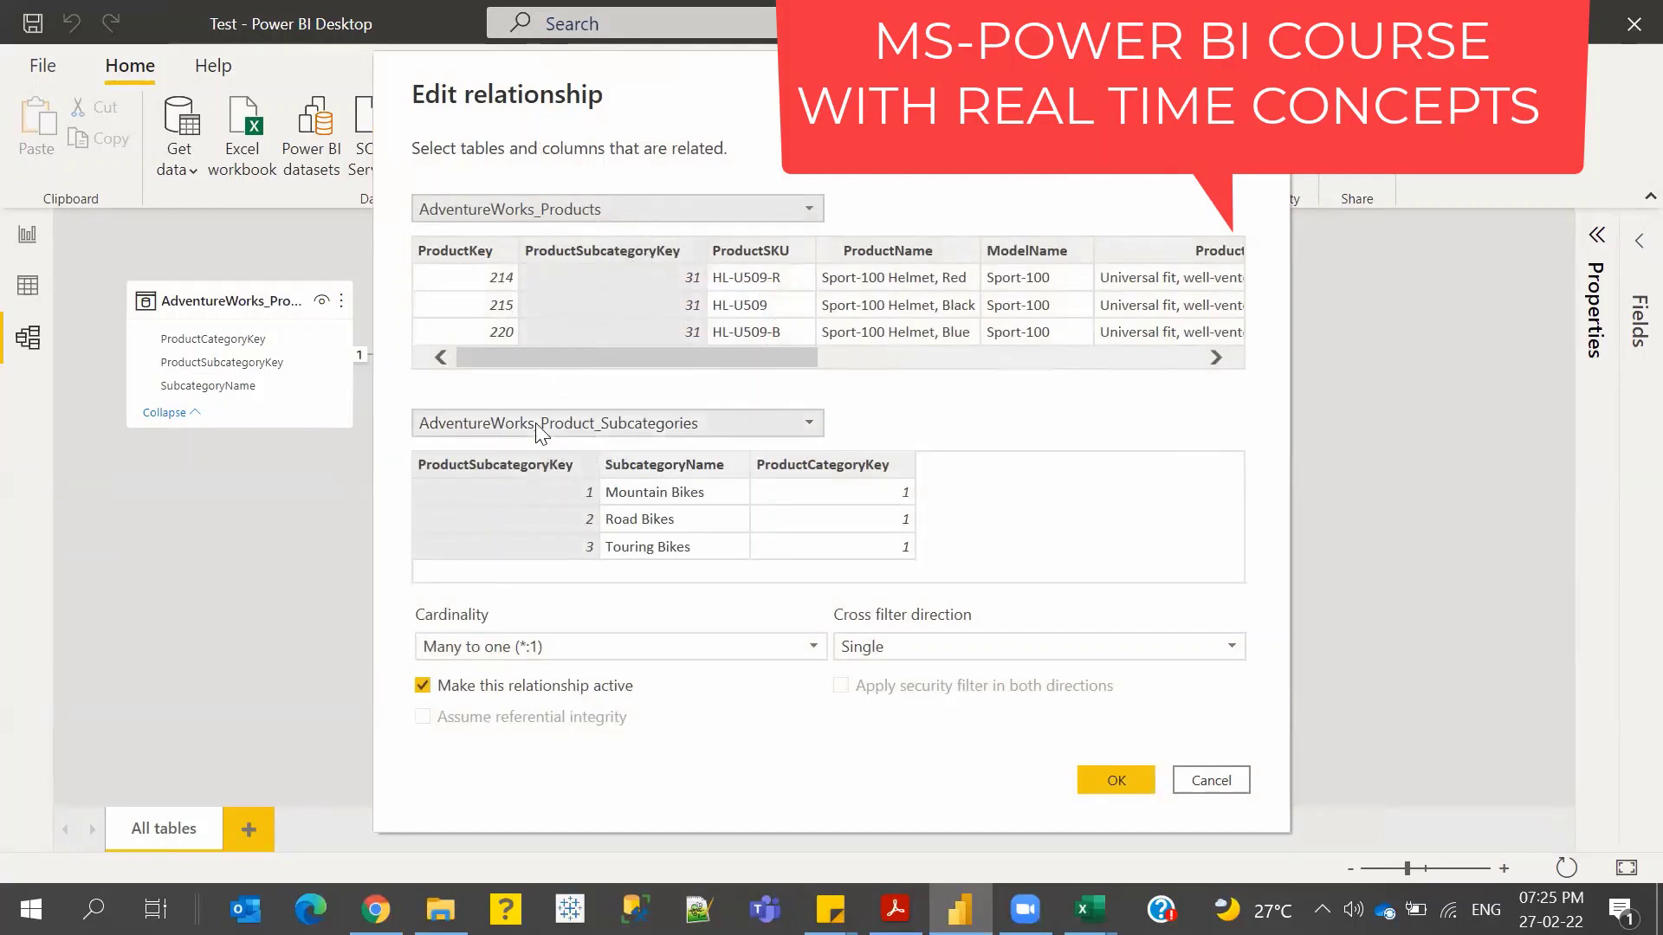
- Switch to AdventureWorks_Product_Subcategories.csv in Excel, fit columns C and A to their contents, and select the ProductSubcategoryKey header
{"action": "mouse_move", "coordinate": [1088, 909]}
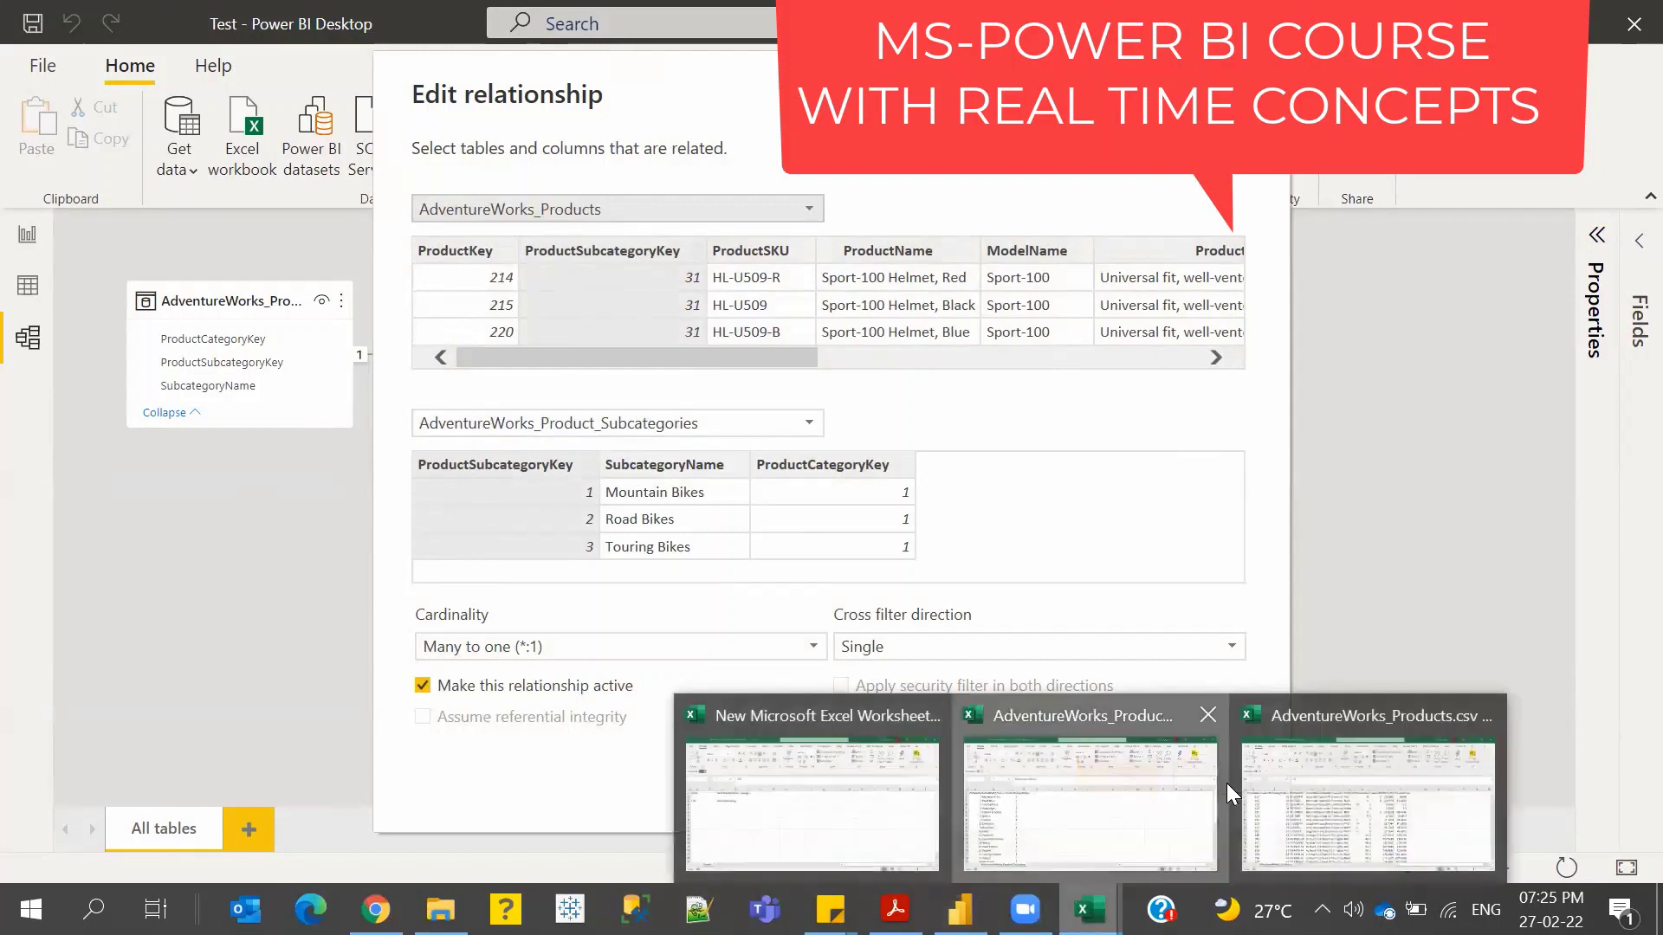
{"action": "left_click", "coordinate": [1195, 784]}
{"action": "left_click", "coordinate": [960, 910]}
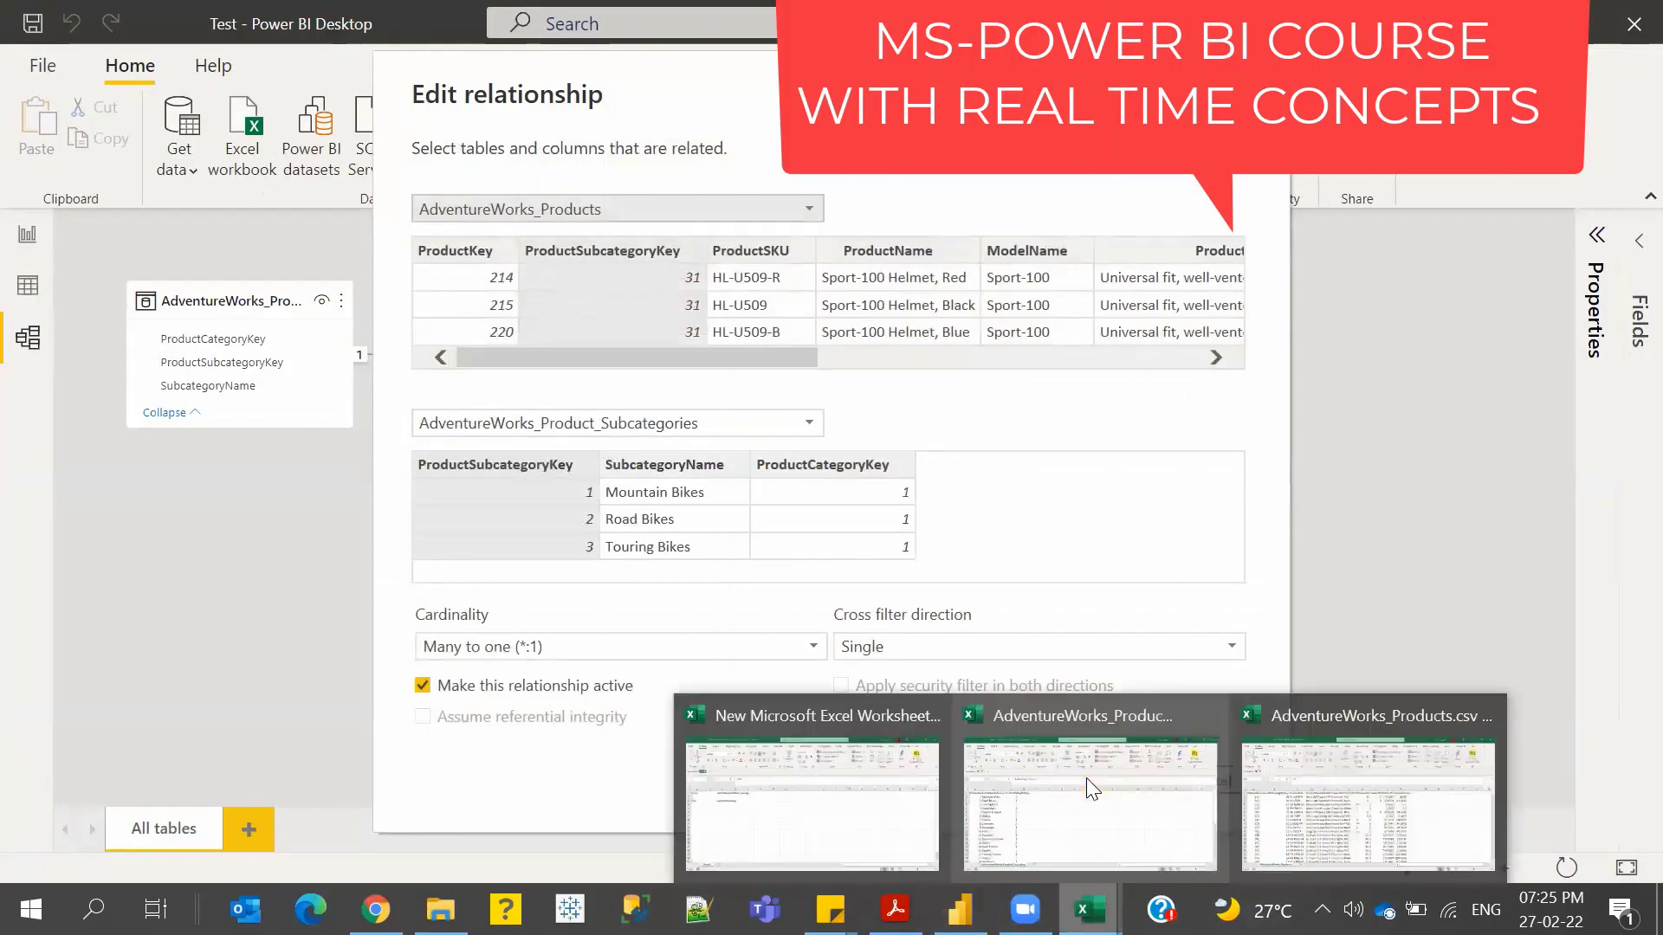
{"action": "key", "text": "alt+Tab"}
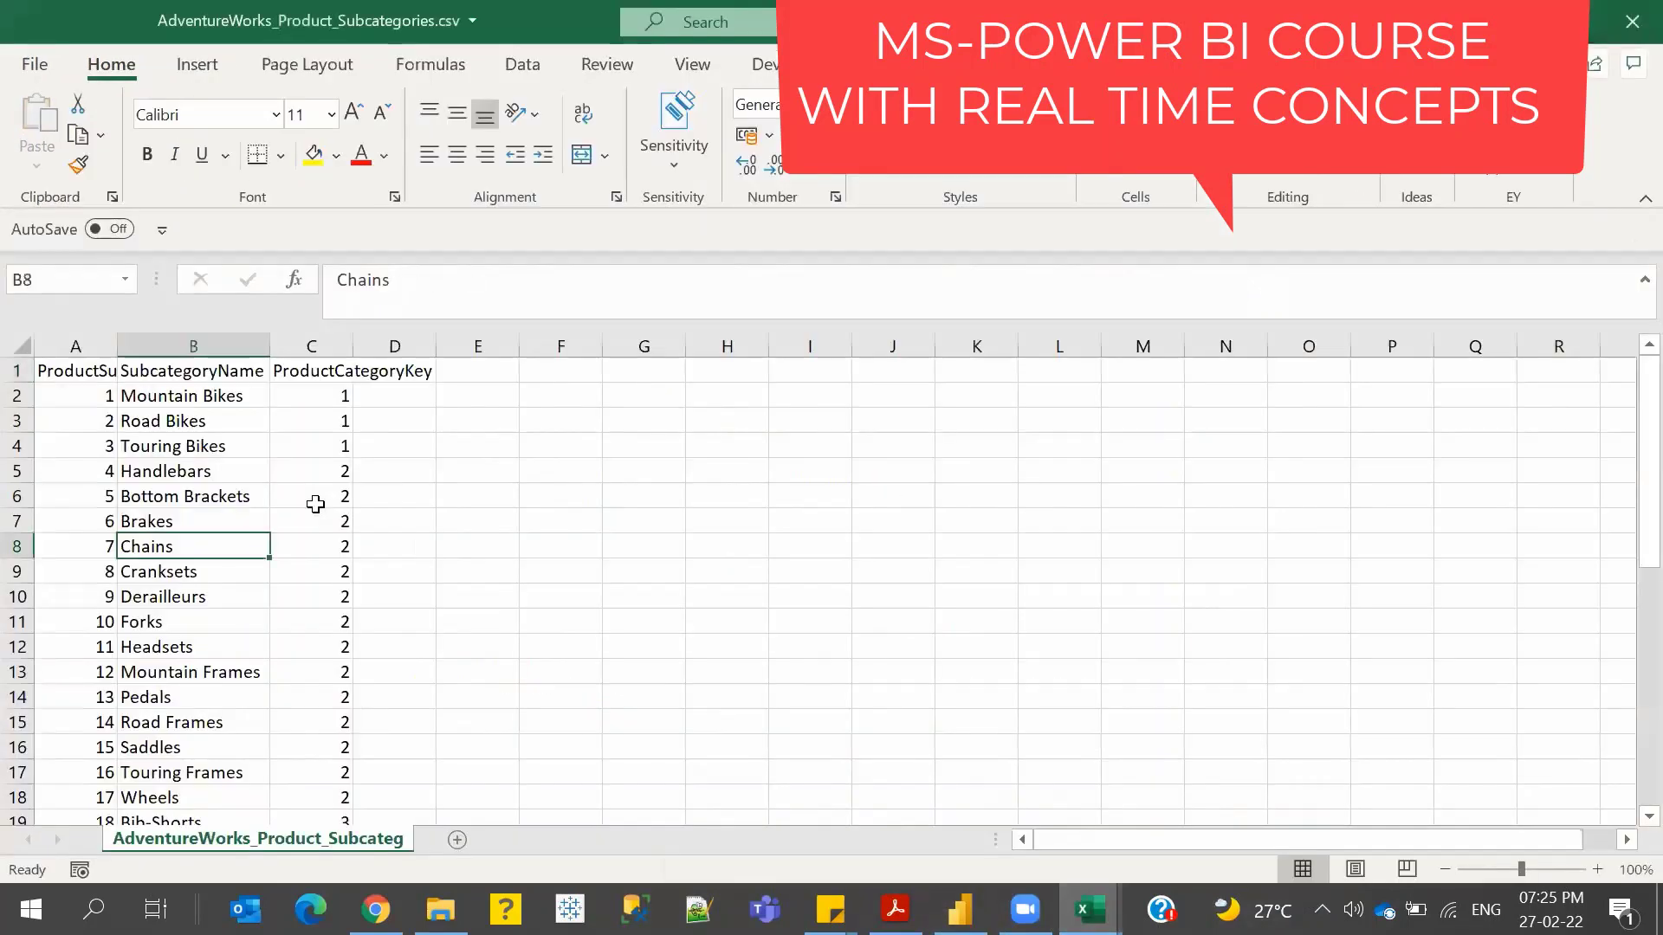
{"action": "double_click", "coordinate": [357, 351]}
{"action": "left_click", "coordinate": [352, 443]}
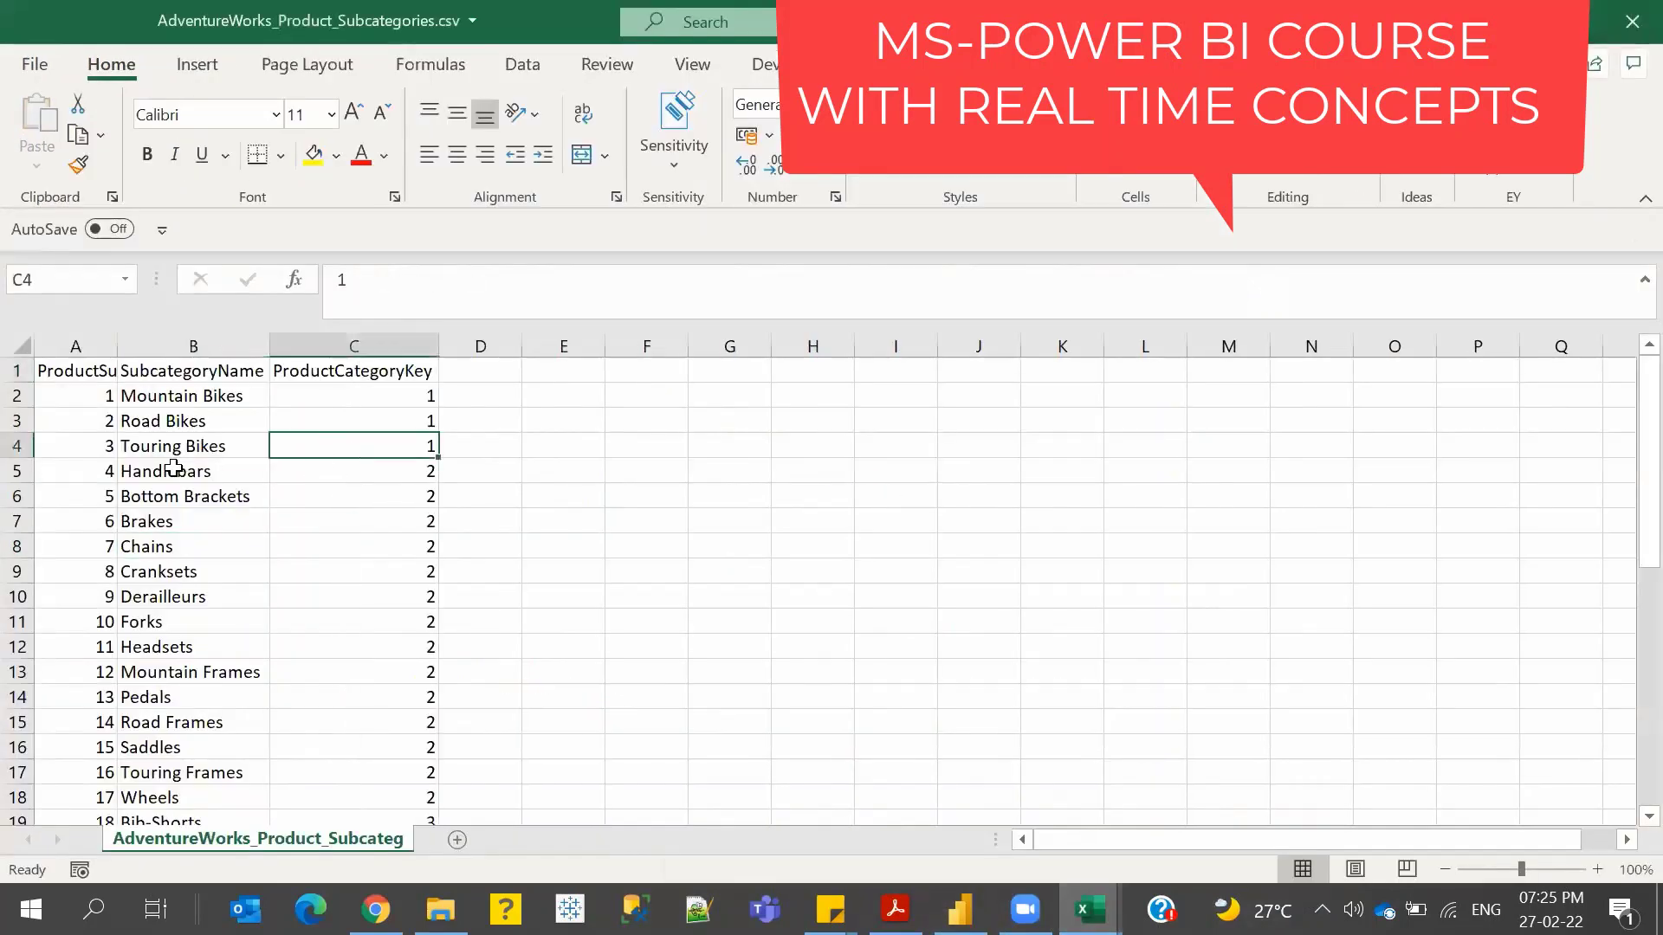
{"action": "double_click", "coordinate": [118, 345]}
{"action": "left_click", "coordinate": [119, 368]}
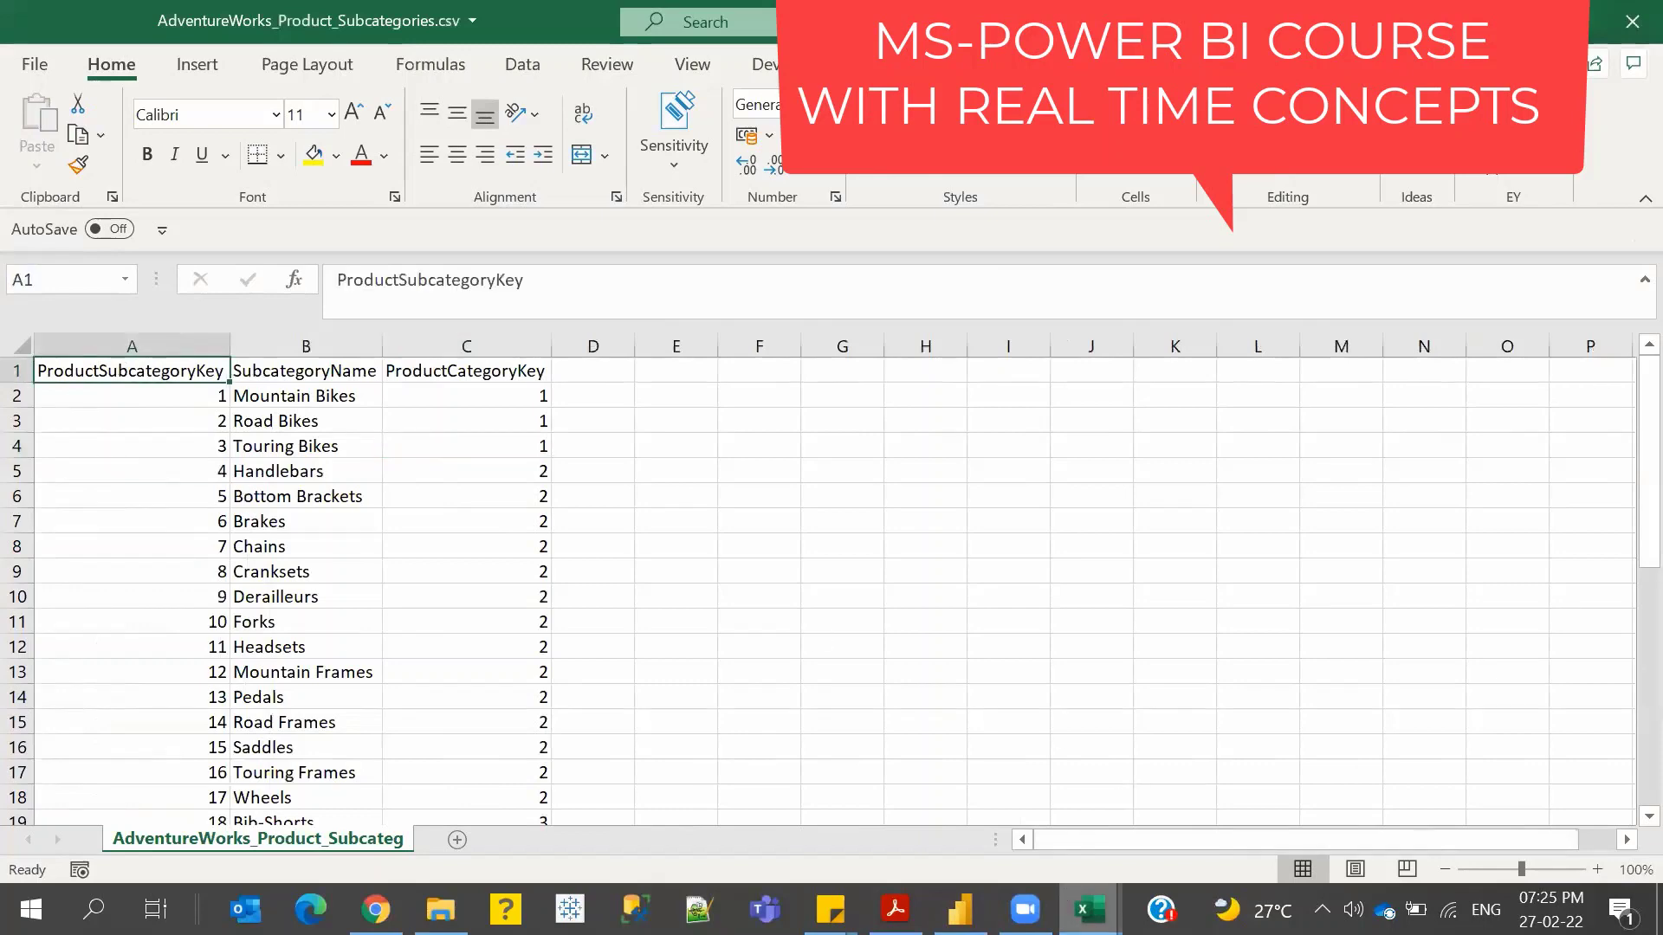
- Switch to AdventureWorks_Products.csv and inspect the ProductSubcategoryKey header and its first value in column B
{"action": "left_click", "coordinate": [1090, 910]}
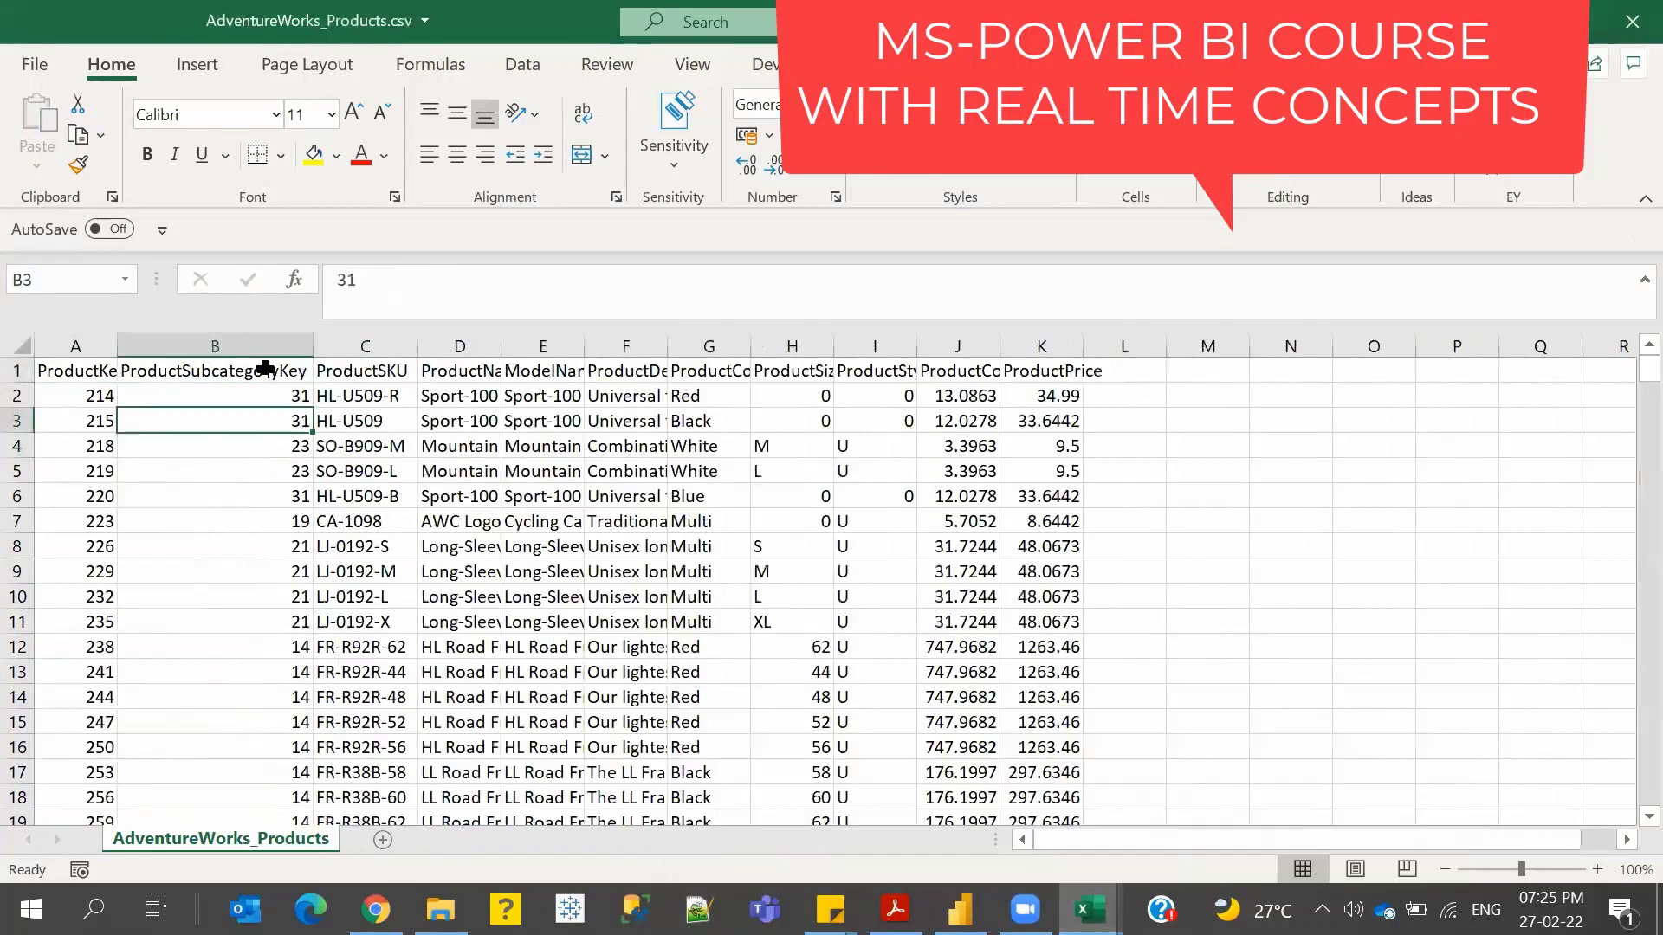
{"action": "left_click", "coordinate": [265, 368]}
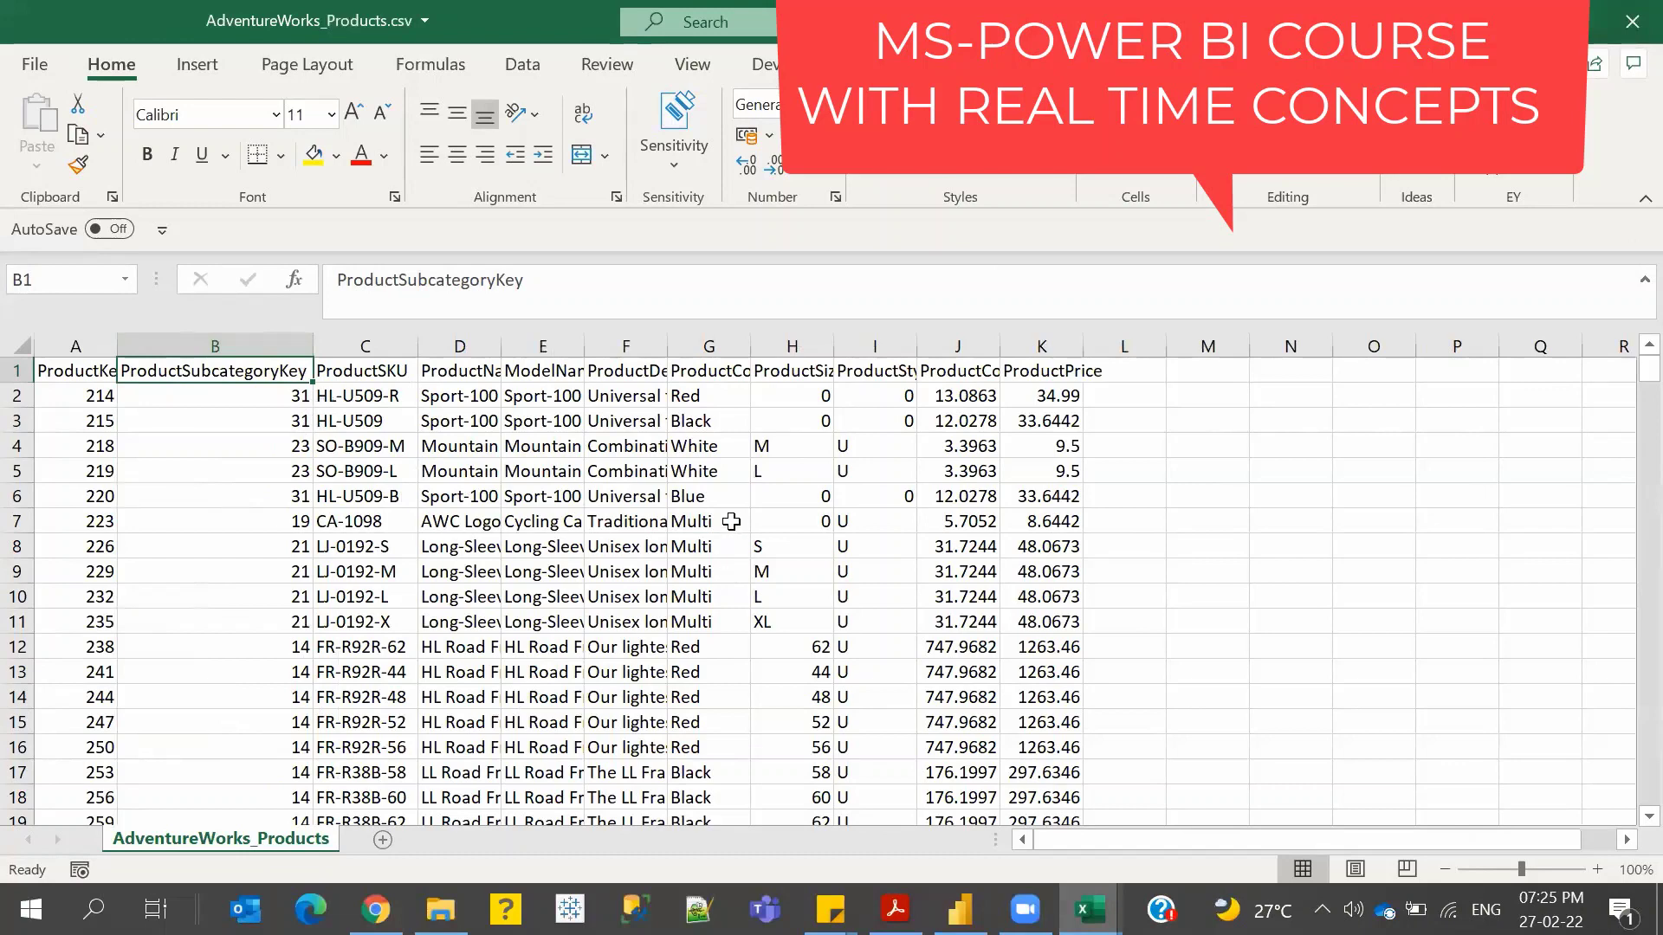
{"action": "left_click", "coordinate": [263, 398]}
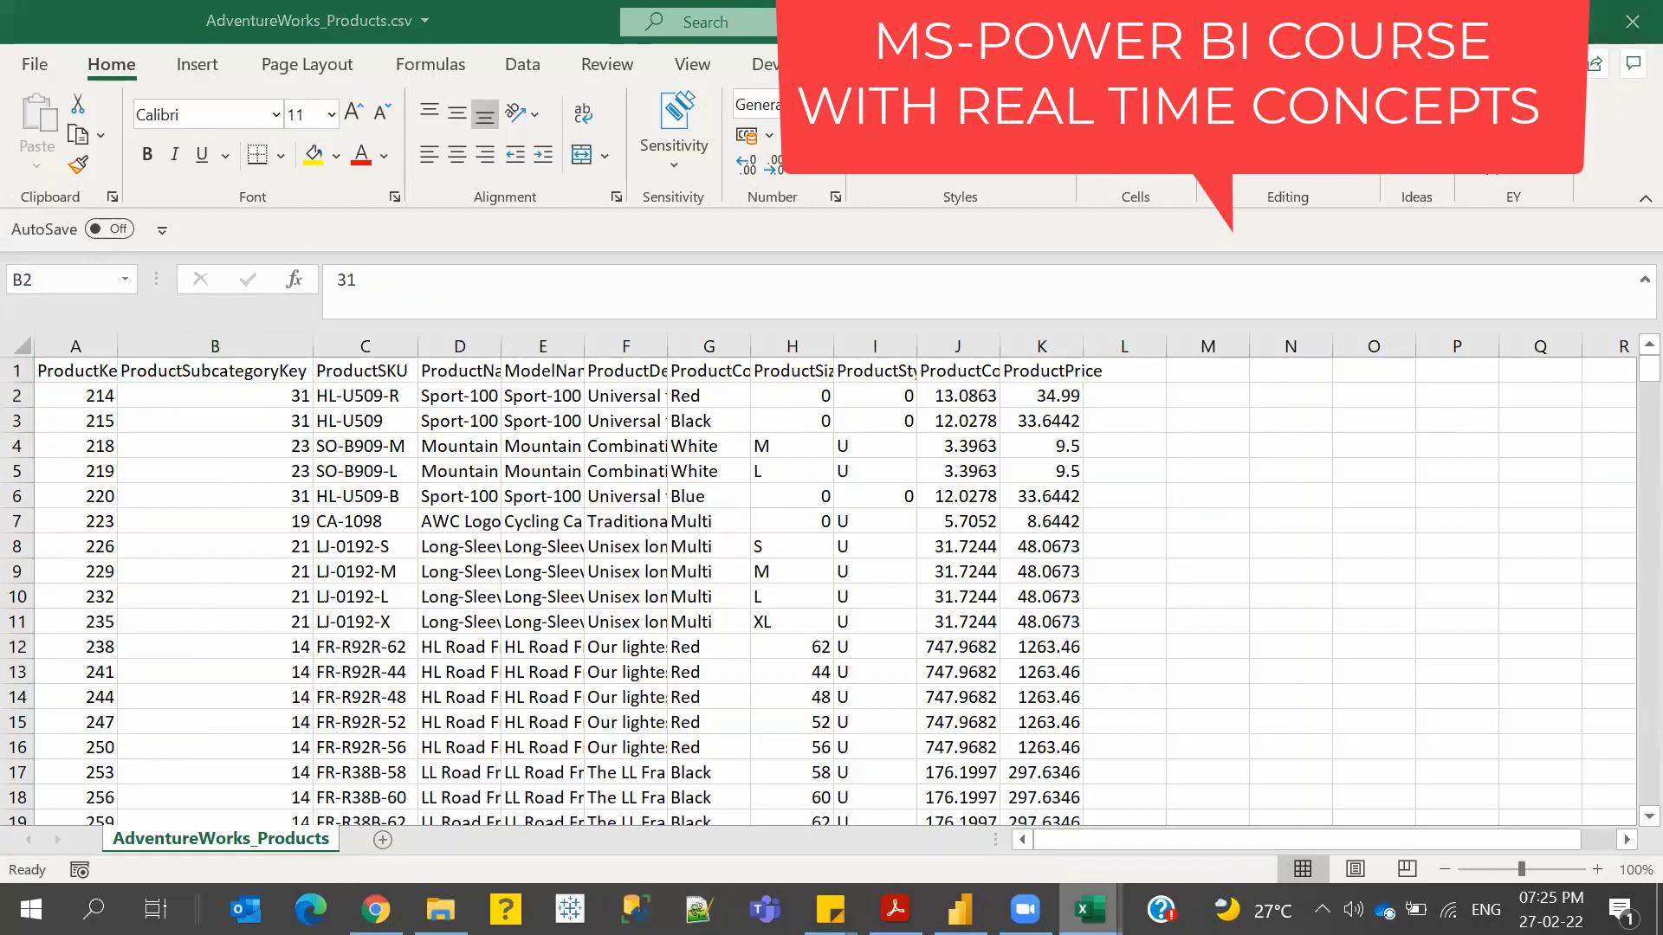
- Look up subcategory key 31 and its SubcategoryName in AdventureWorks_Product_Subcategories.csv
{"action": "mouse_move", "coordinate": [1089, 910]}
{"action": "left_click", "coordinate": [1304, 784]}
{"action": "scroll", "coordinate": [177, 573], "scroll_direction": "down", "scroll_amount": 10}
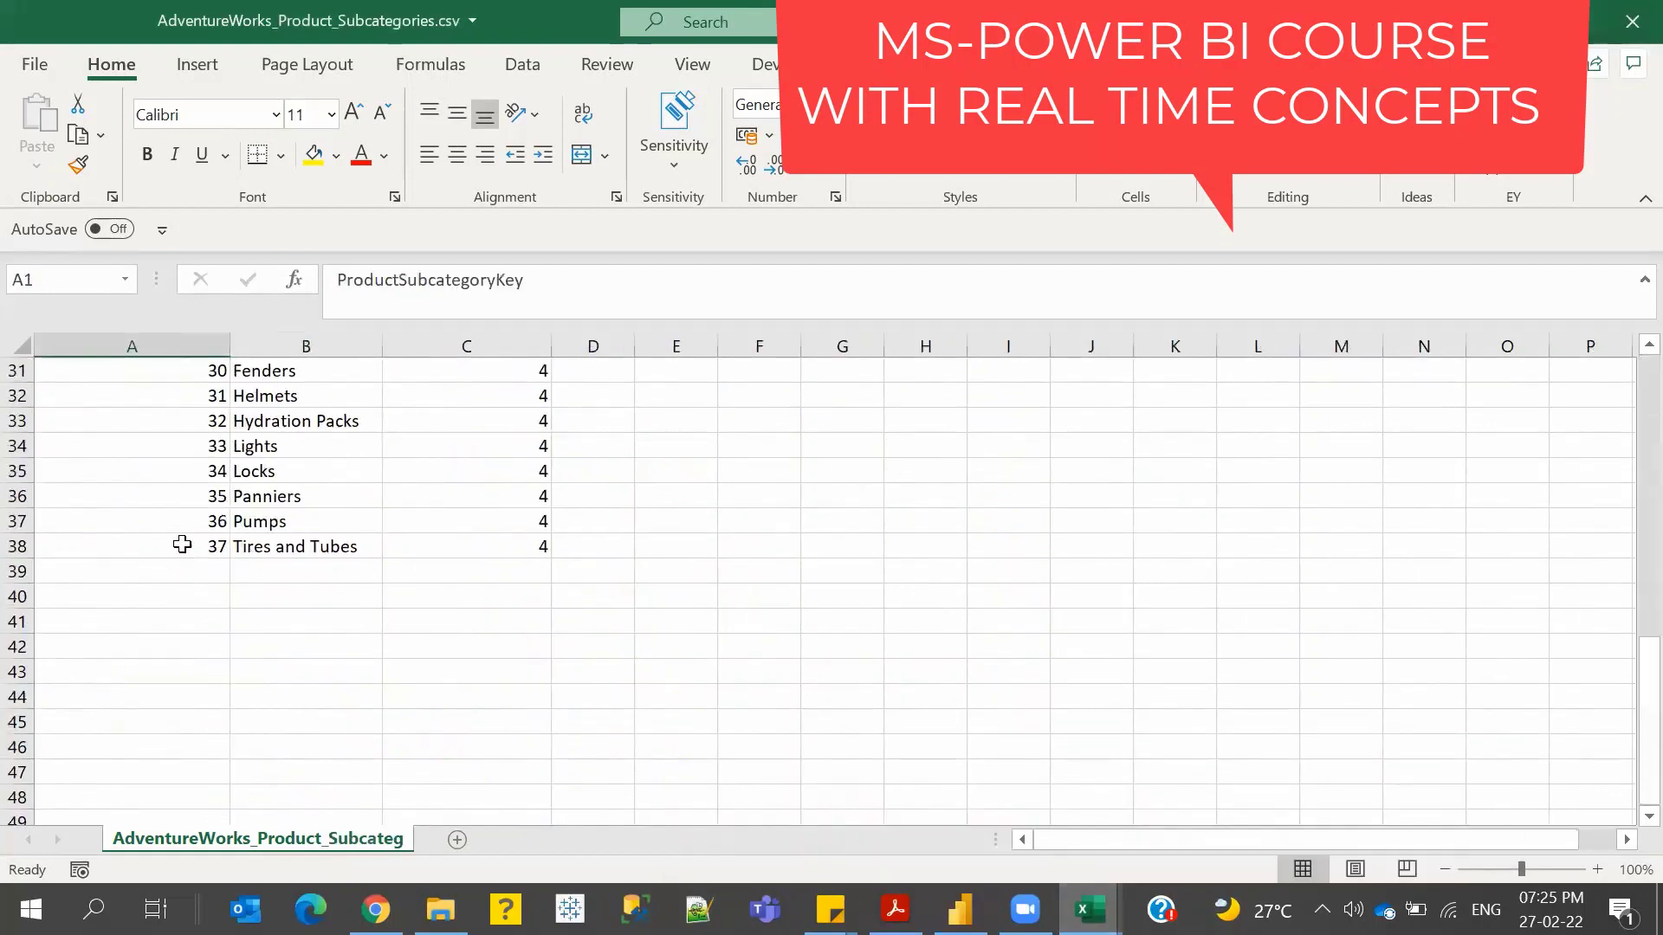
{"action": "left_click", "coordinate": [194, 420]}
{"action": "left_click", "coordinate": [200, 394]}
{"action": "left_click", "coordinate": [267, 396]}
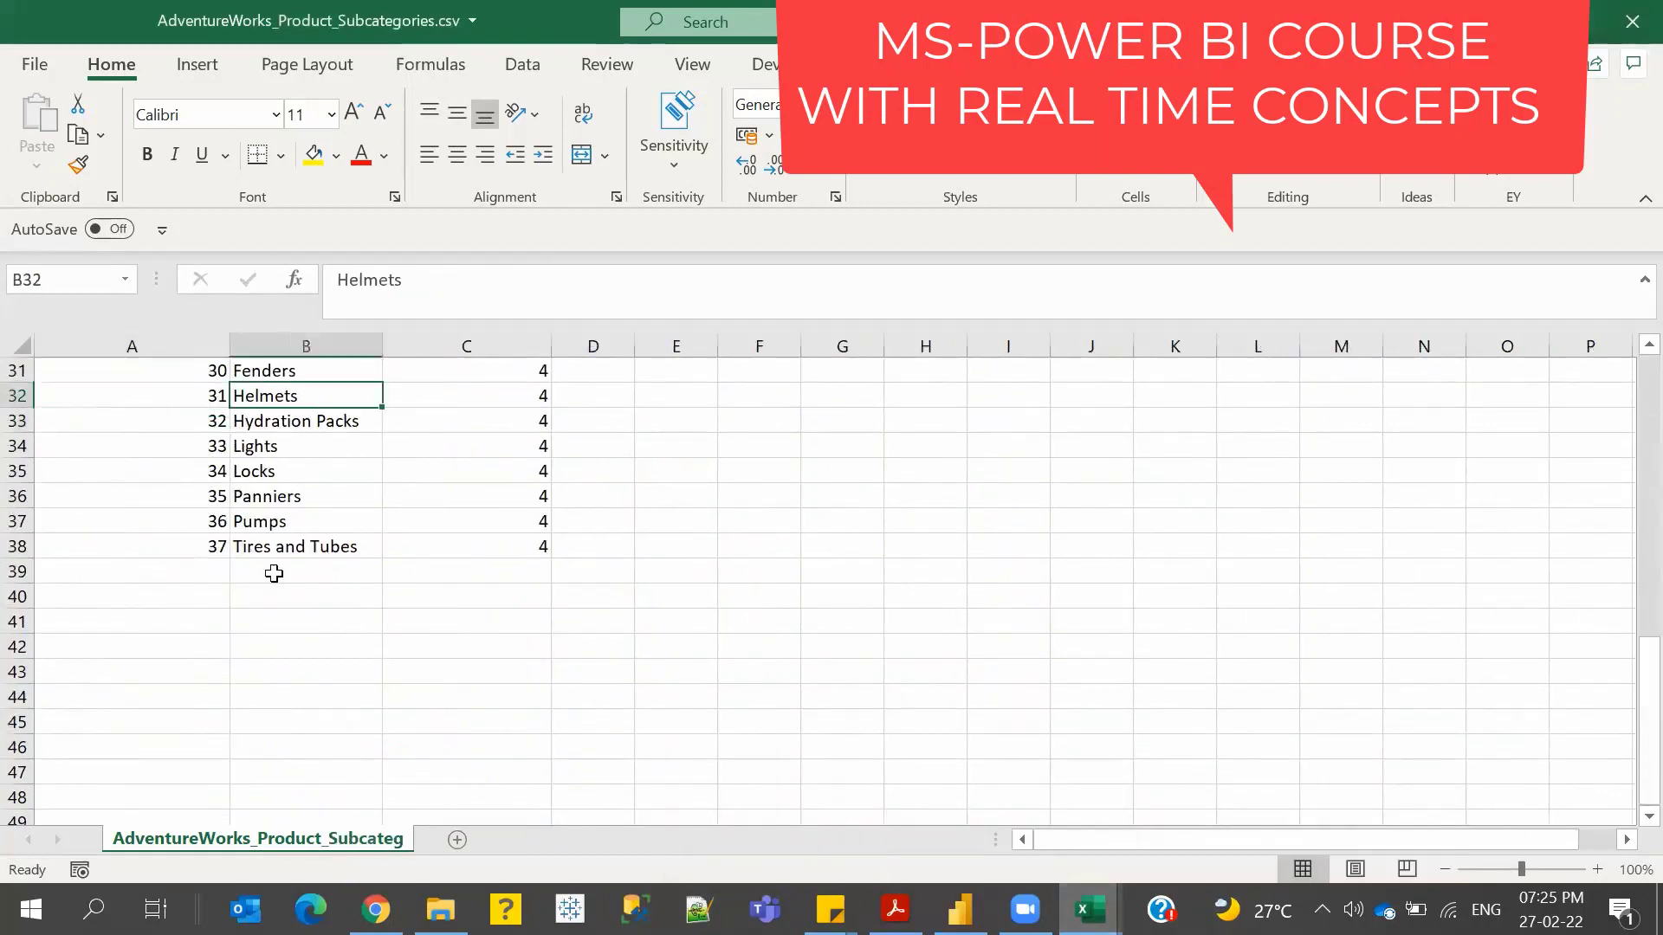
{"action": "scroll", "coordinate": [299, 608], "scroll_direction": "up", "scroll_amount": 10}
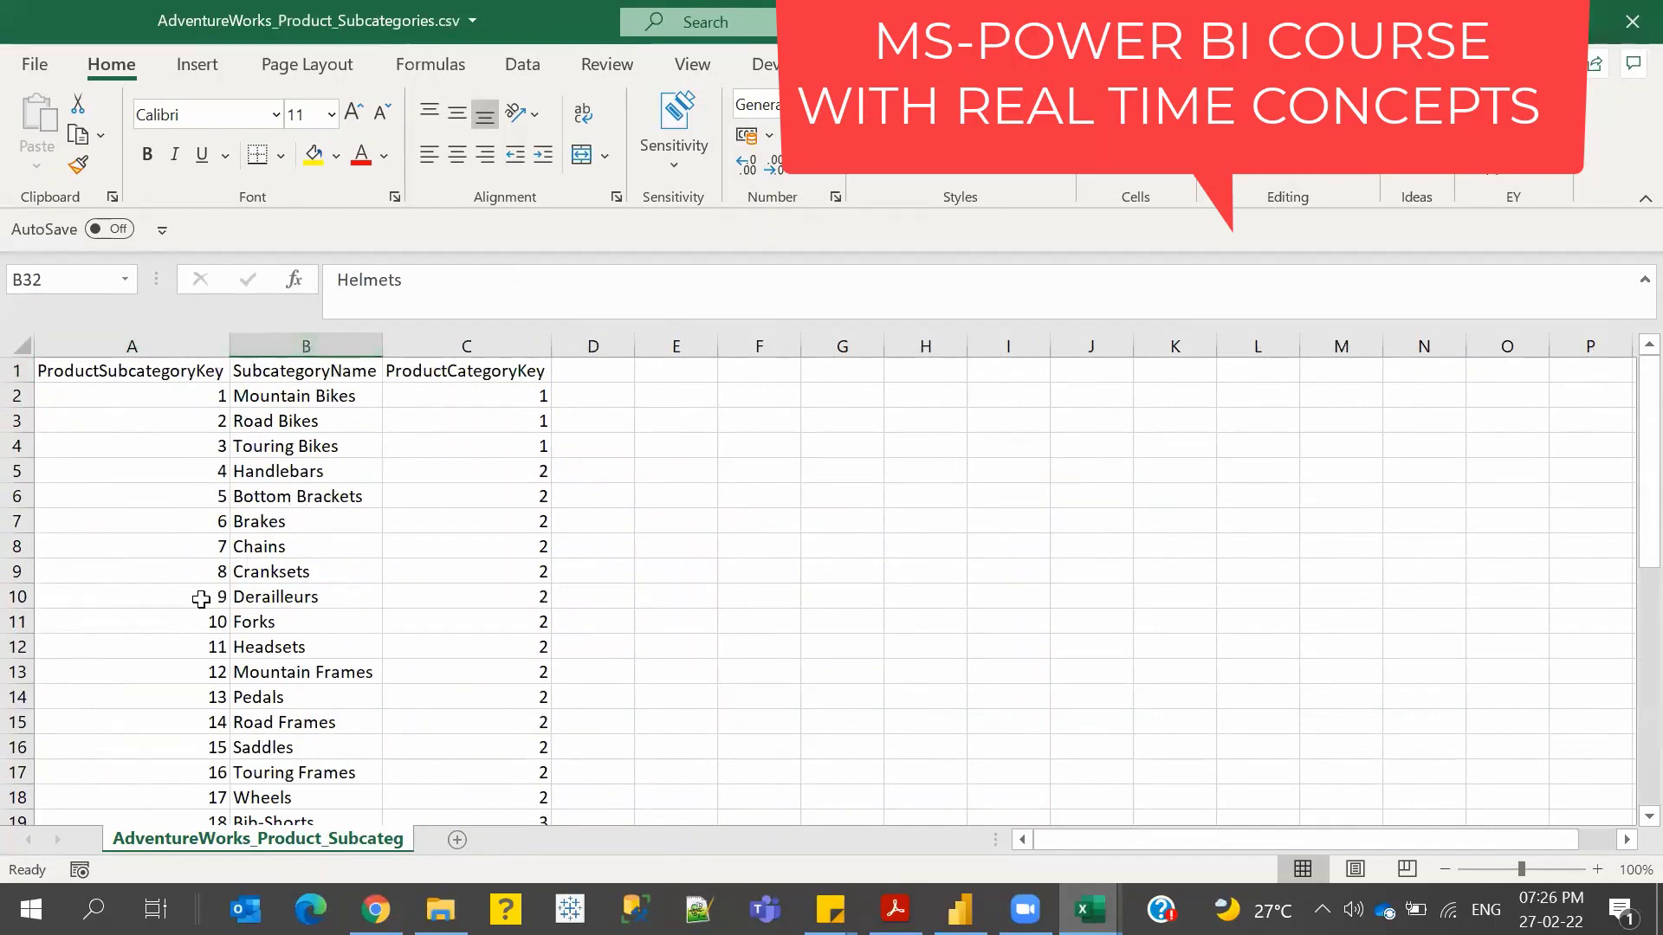
- Check the matched key columns in Power BI Desktop's relationship settings, then reopen AdventureWorks_Products.csv in Excel
{"action": "key", "text": "alt+Tab"}
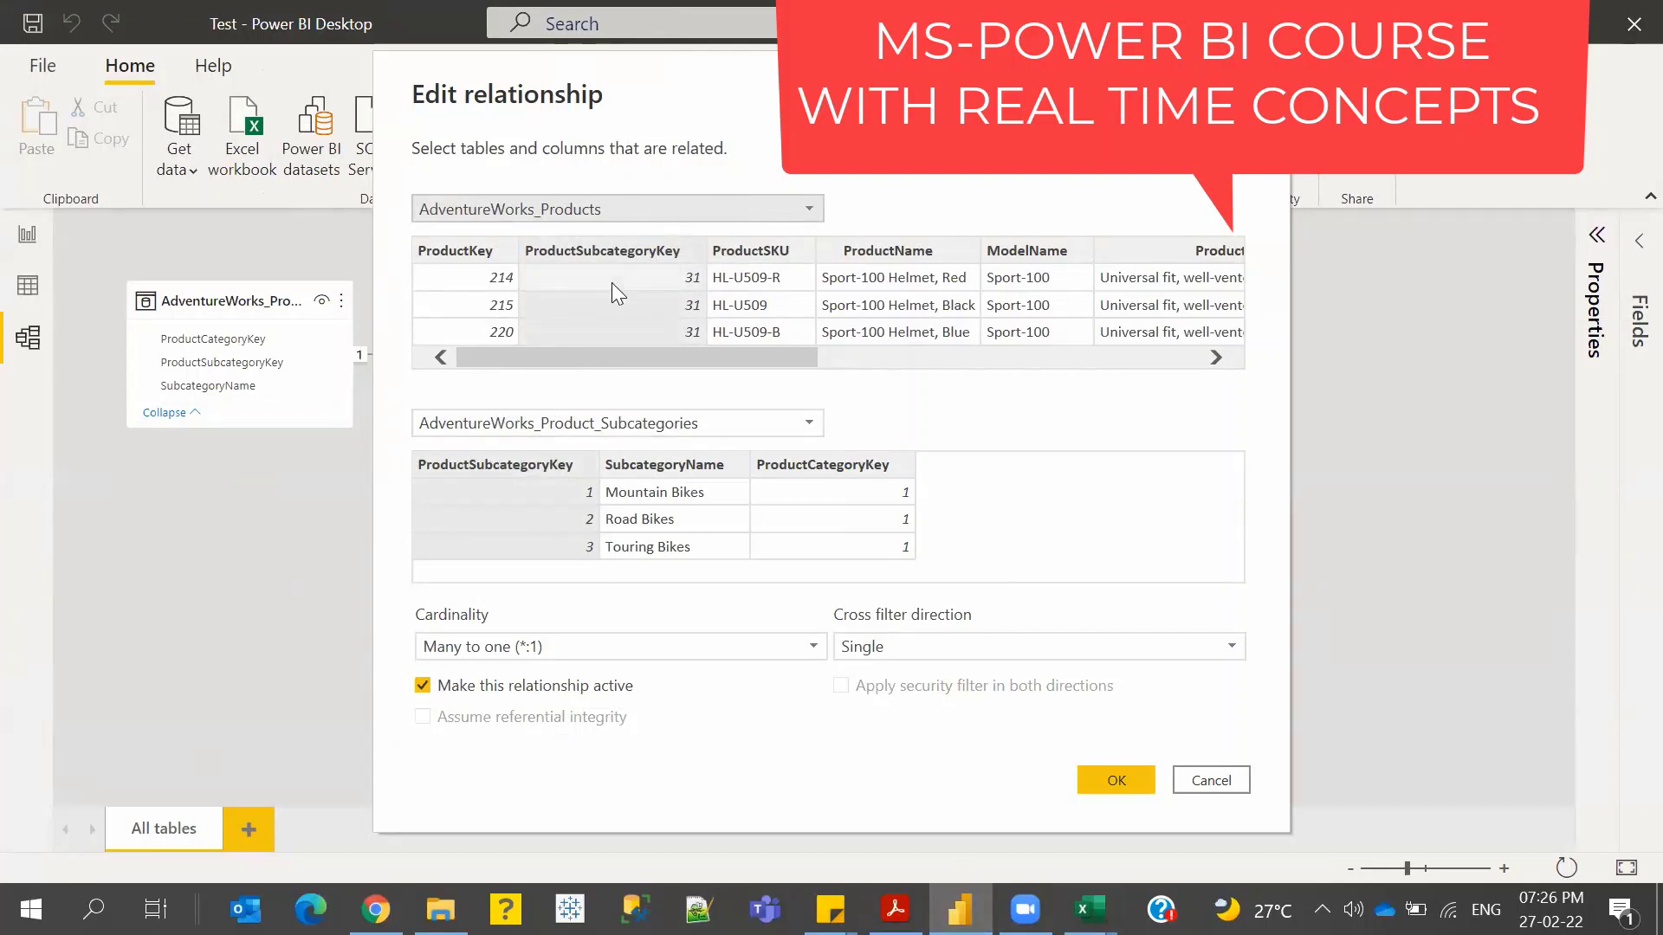
{"action": "left_click", "coordinate": [1089, 909]}
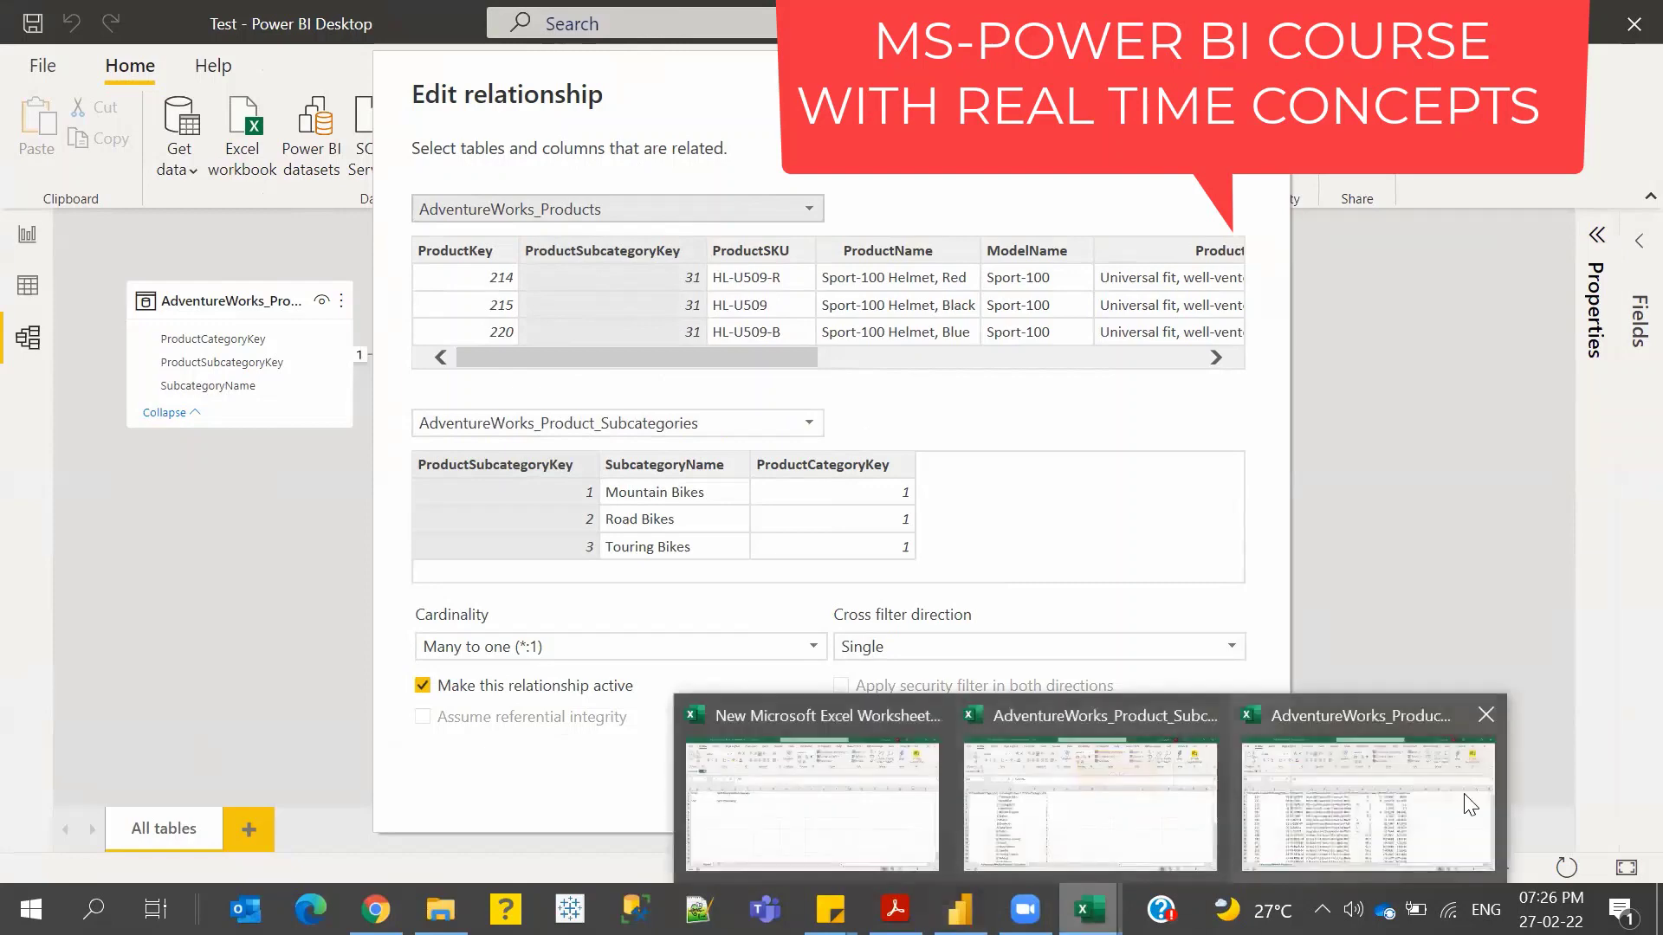
{"action": "left_click", "coordinate": [1369, 803]}
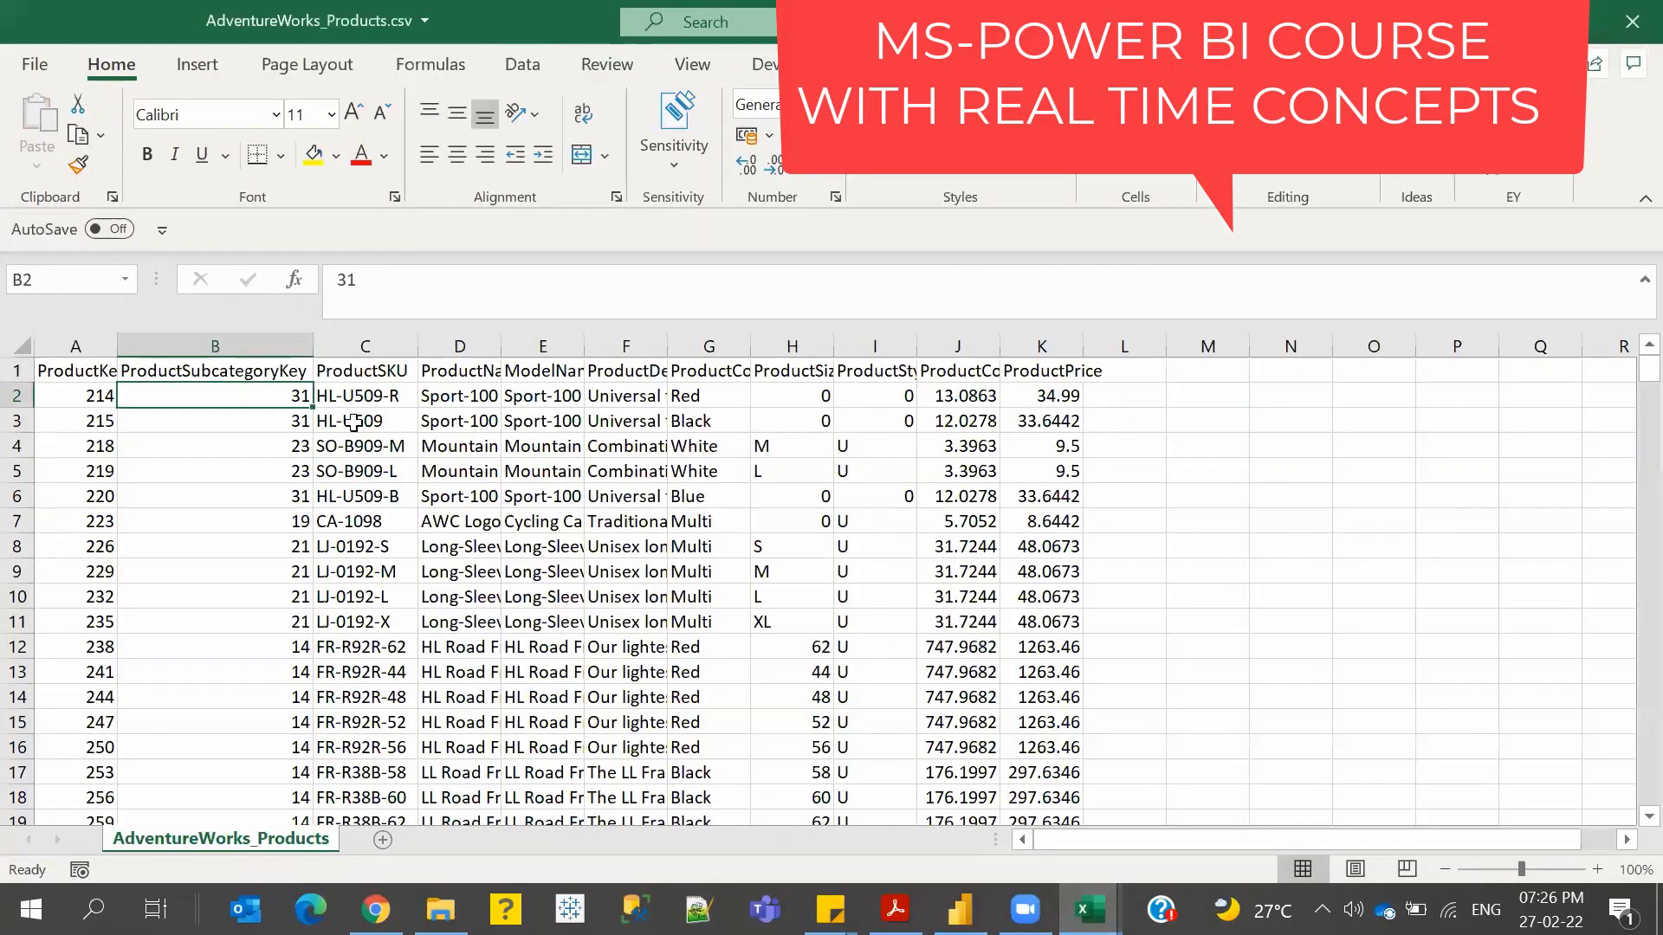
- Check the first product's subcategory key and SKU in AdventureWorks_Products.csv, then switch to Power BI Desktop and close the relationship settings
{"action": "left_click", "coordinate": [356, 396]}
{"action": "left_click", "coordinate": [225, 402]}
{"action": "left_click", "coordinate": [342, 395]}
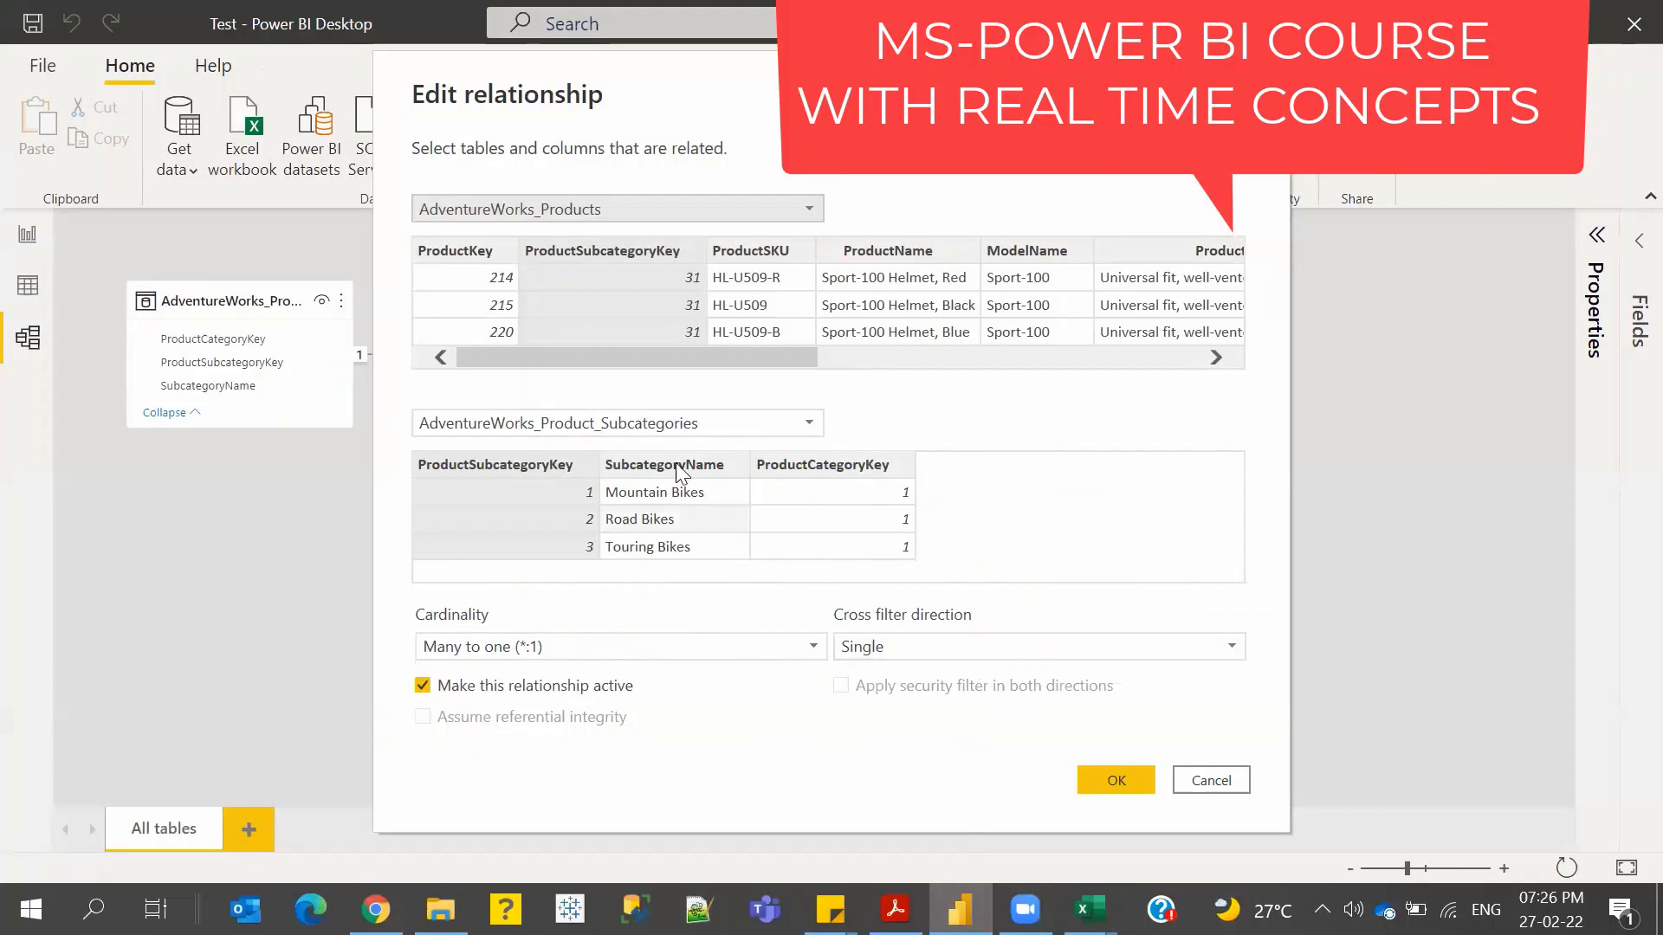
{"action": "left_click", "coordinate": [1118, 781]}
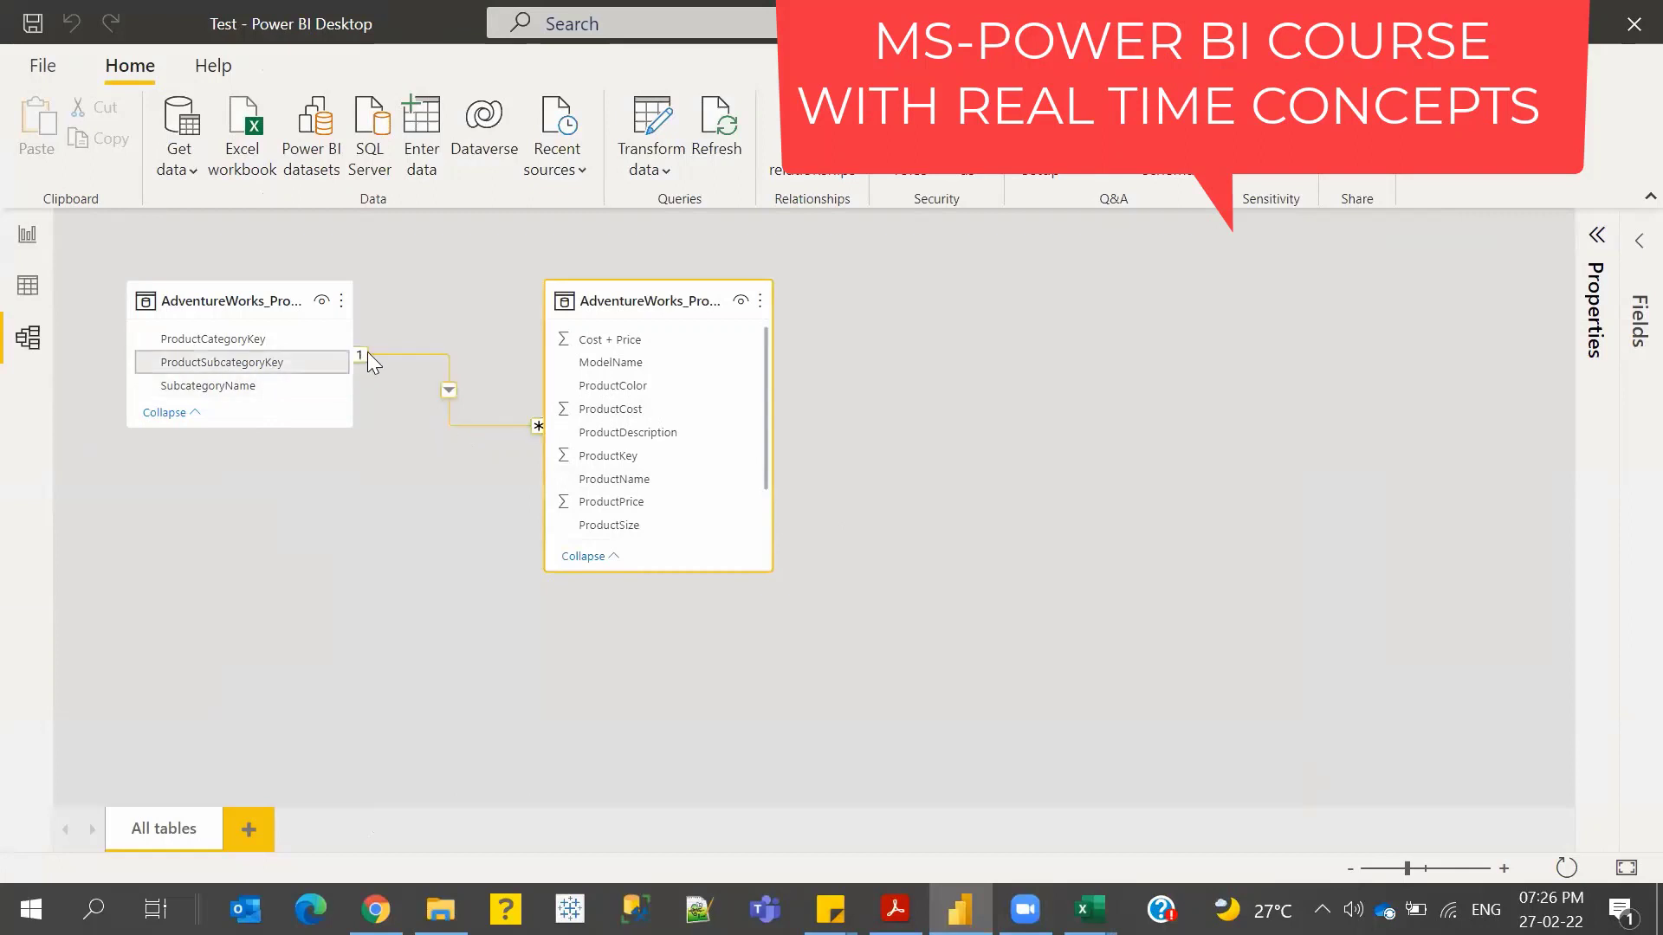
- Reopen the relationship between the two tables, check the ProductSubcategoryKey columns on both sides, and close the settings
{"action": "right_click", "coordinate": [445, 357]}
{"action": "left_click", "coordinate": [468, 397]}
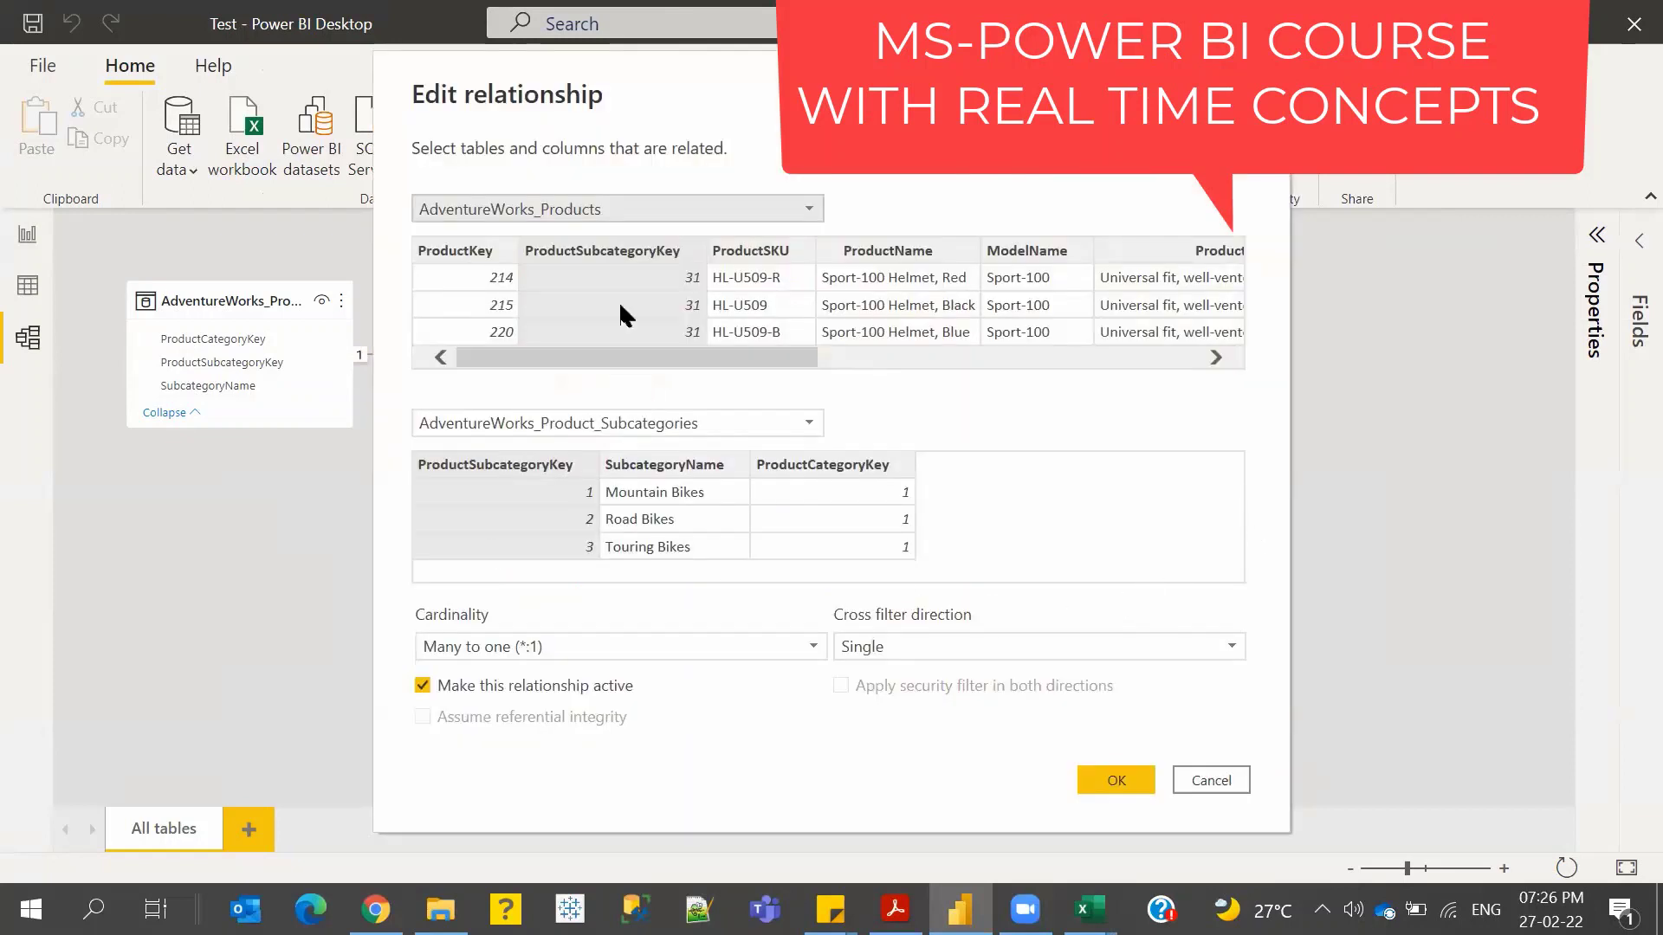
{"action": "left_click", "coordinate": [584, 256]}
{"action": "left_click", "coordinate": [487, 466]}
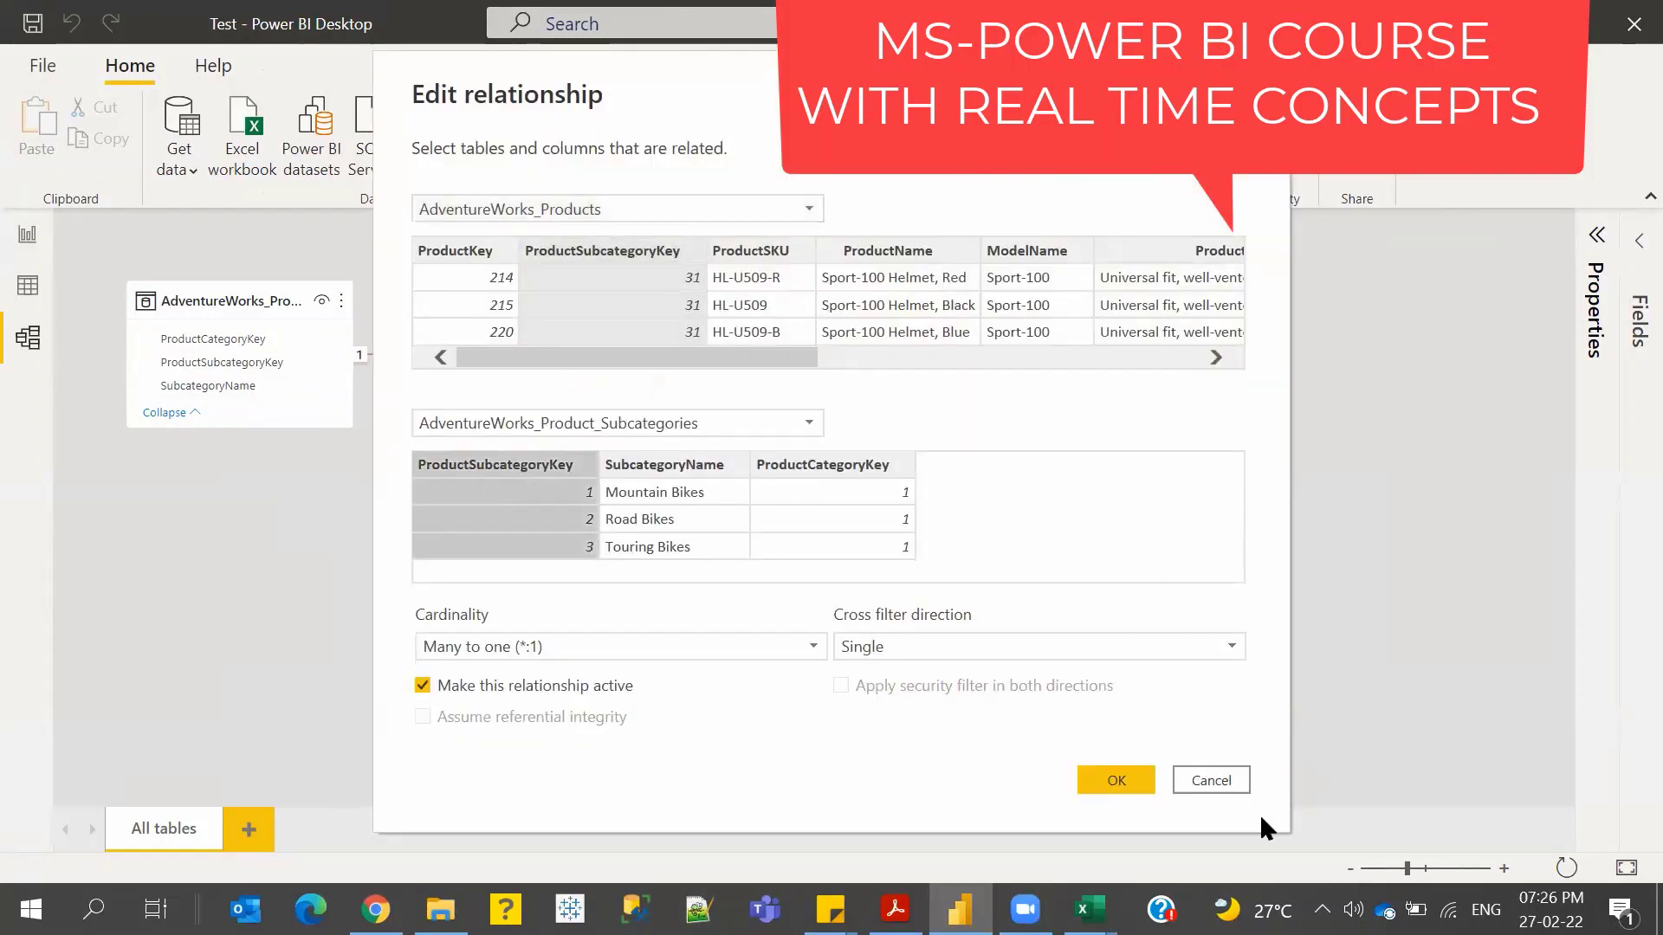
{"action": "left_click", "coordinate": [1126, 782]}
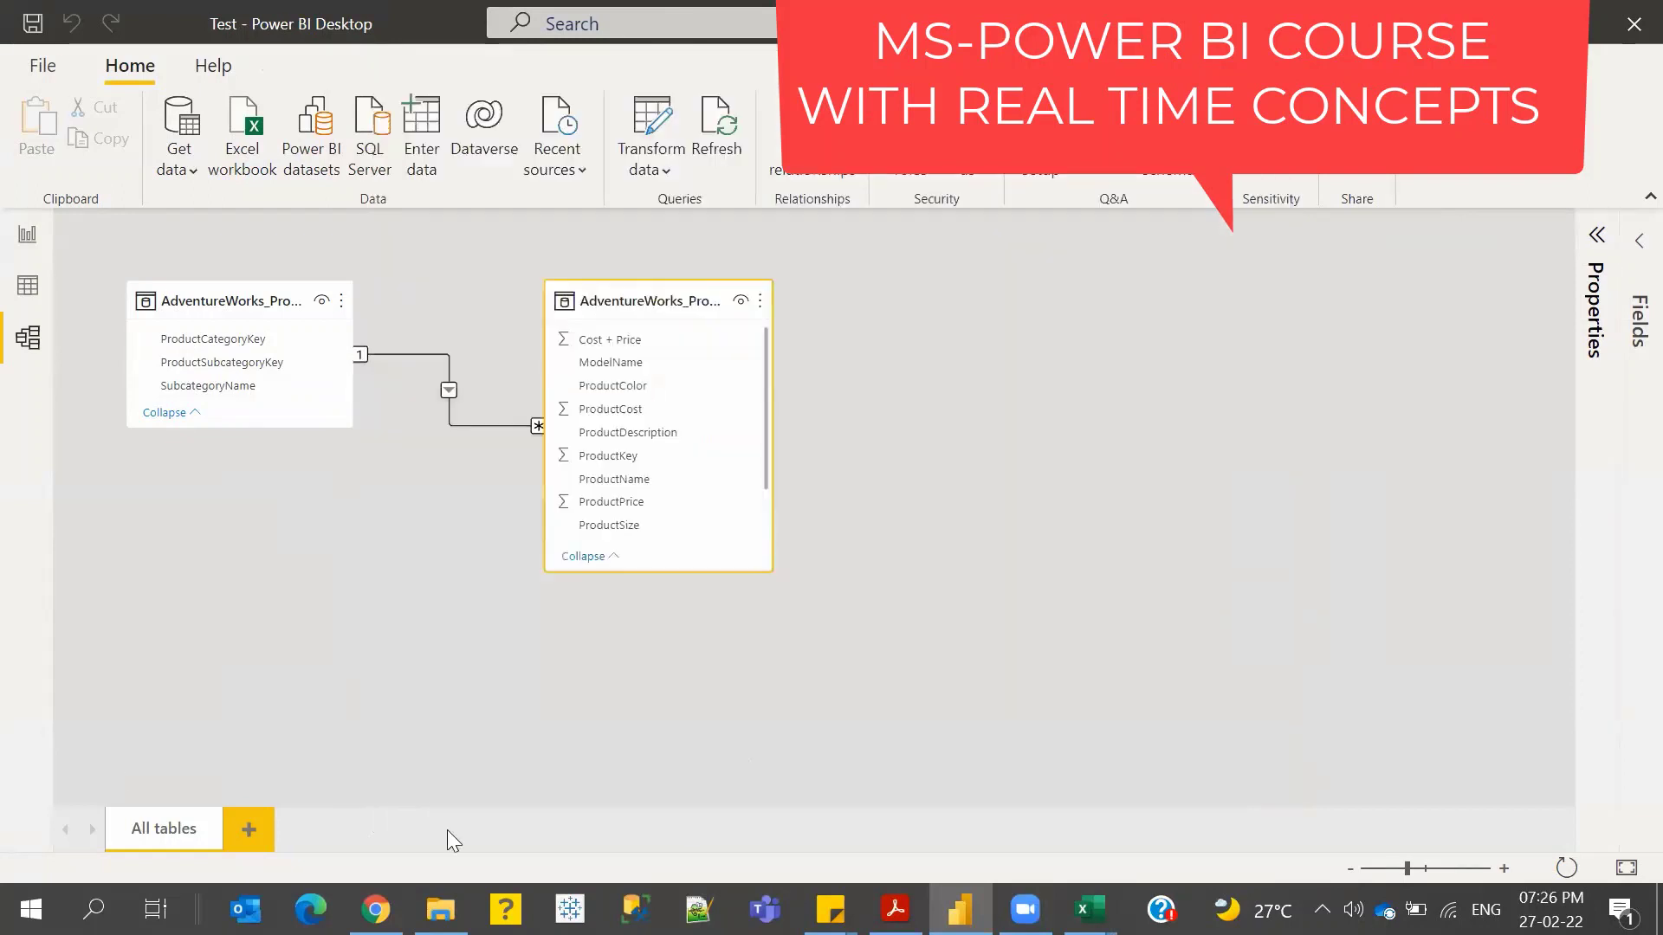
- Add a table visual to the report page, enlarge it, and fill it with the ProductName field
{"action": "left_click", "coordinate": [27, 233]}
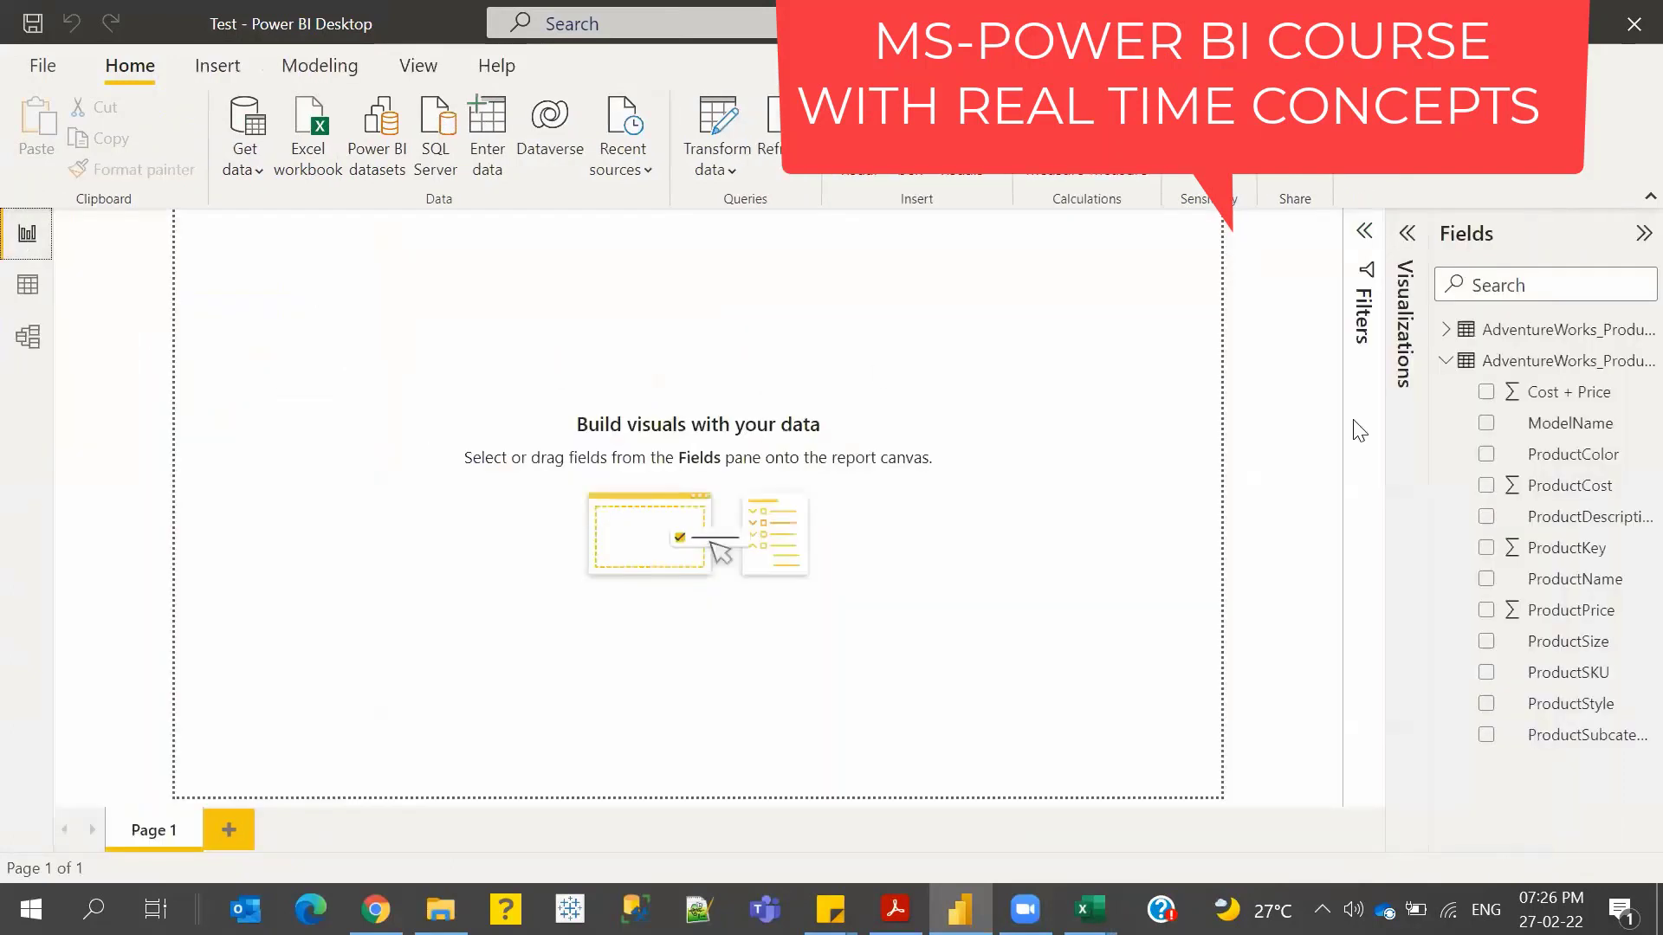
{"action": "left_click", "coordinate": [1407, 232]}
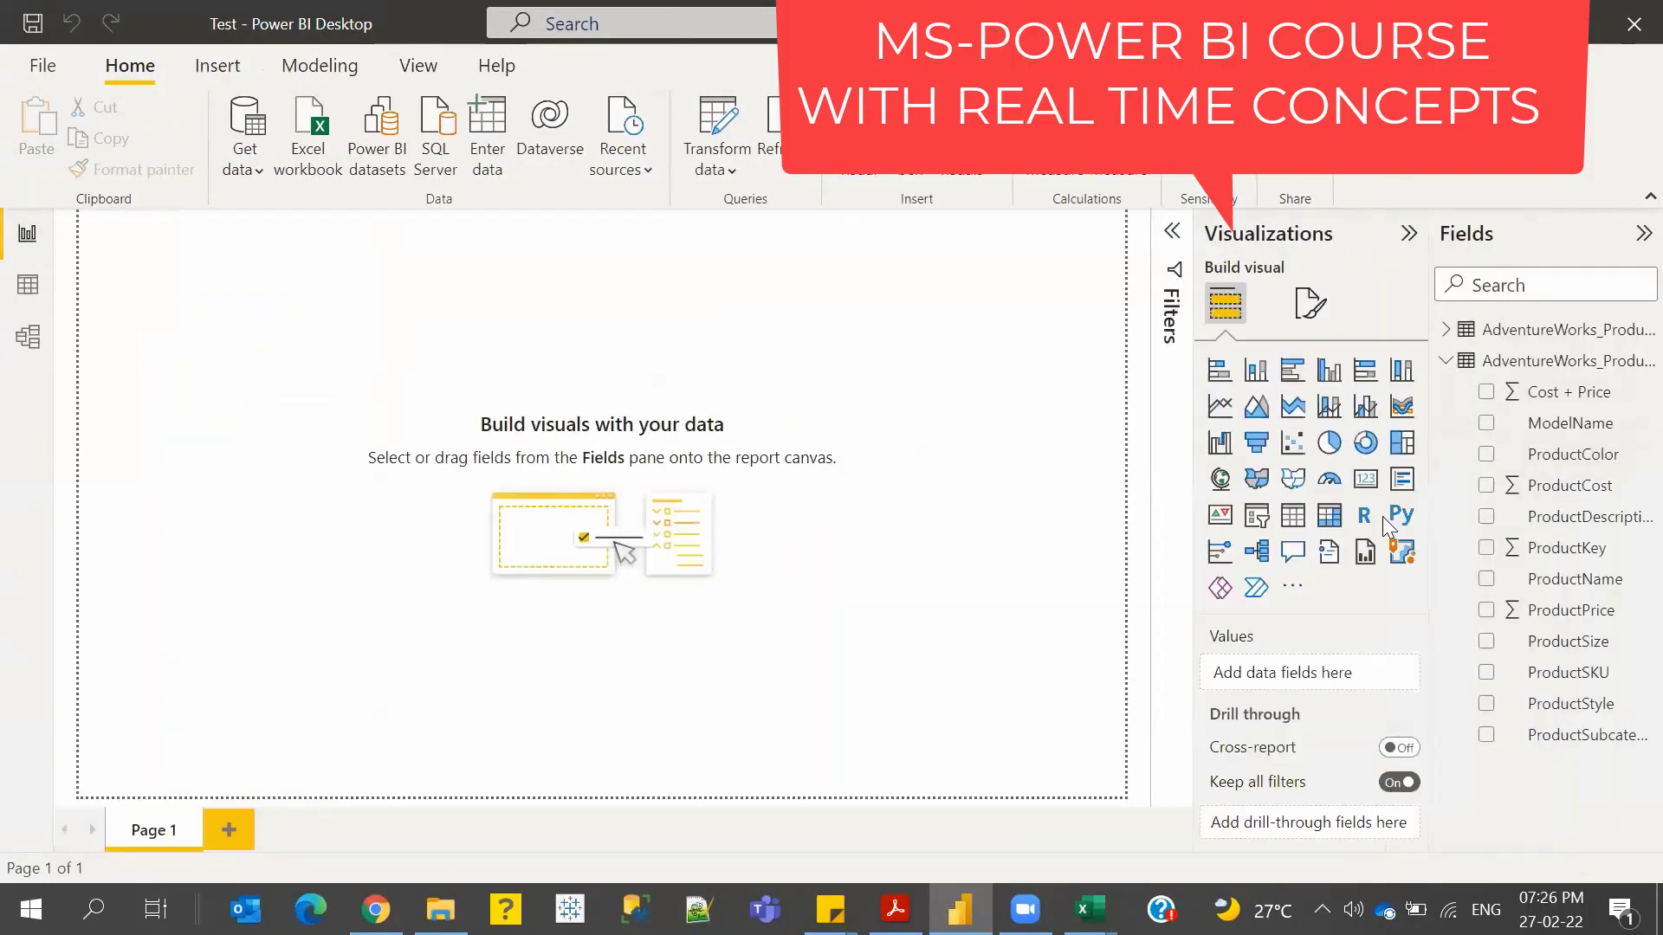
{"action": "left_click", "coordinate": [1292, 516]}
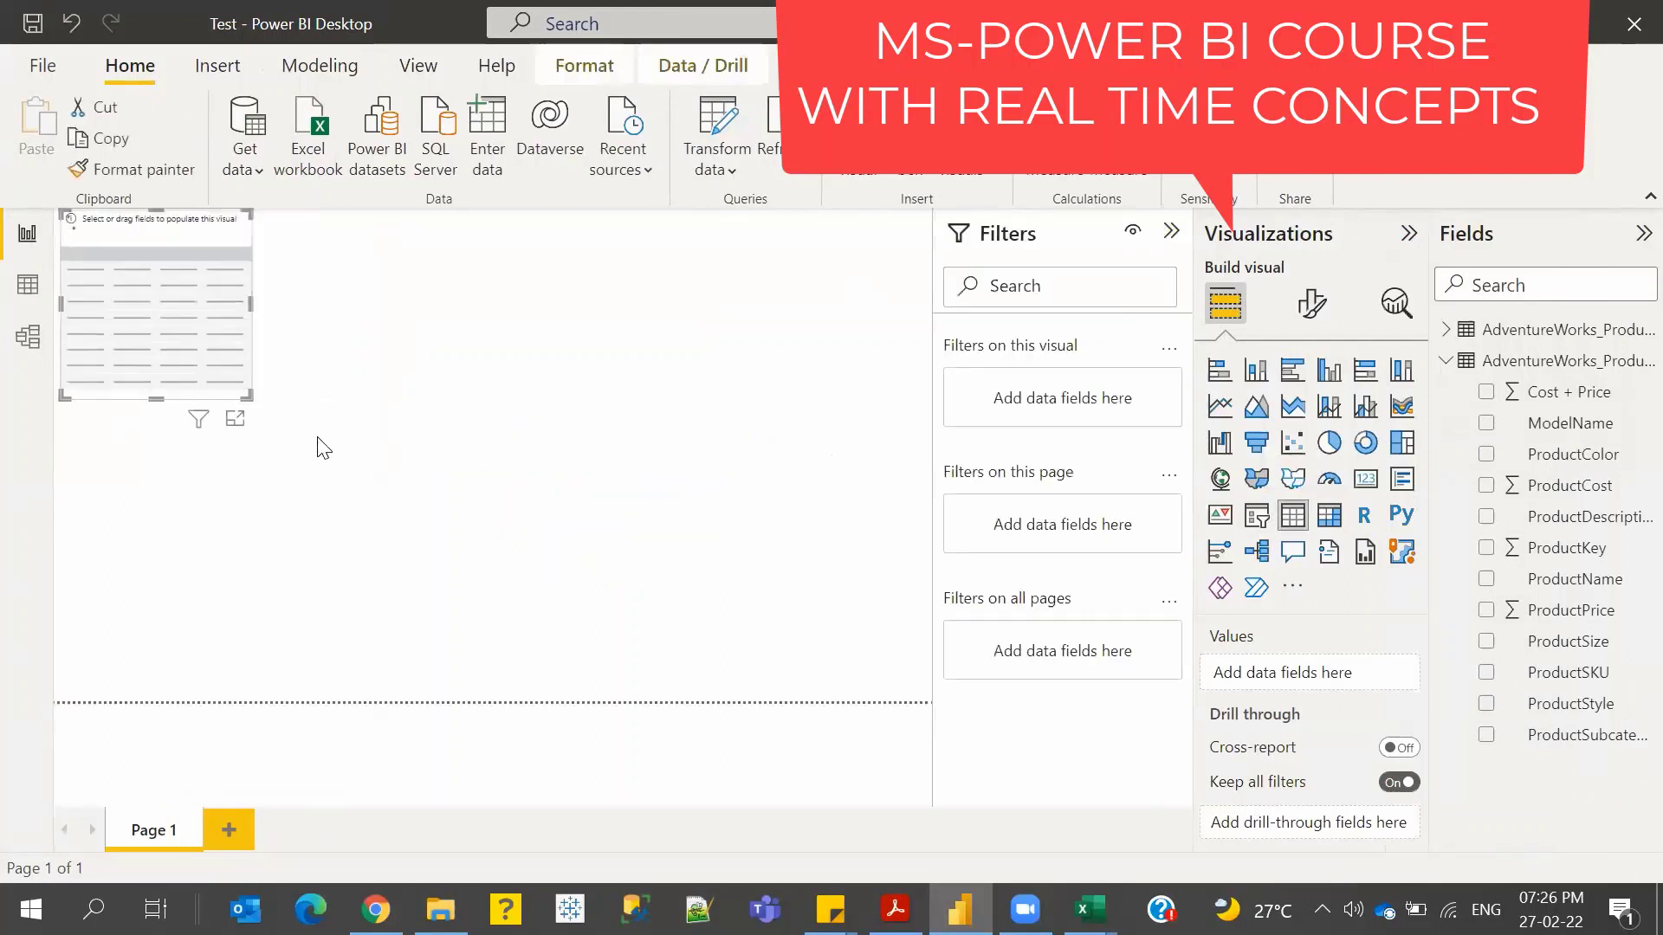
{"action": "left_click_drag", "start_coordinate": [242, 397], "coordinate": [619, 619]}
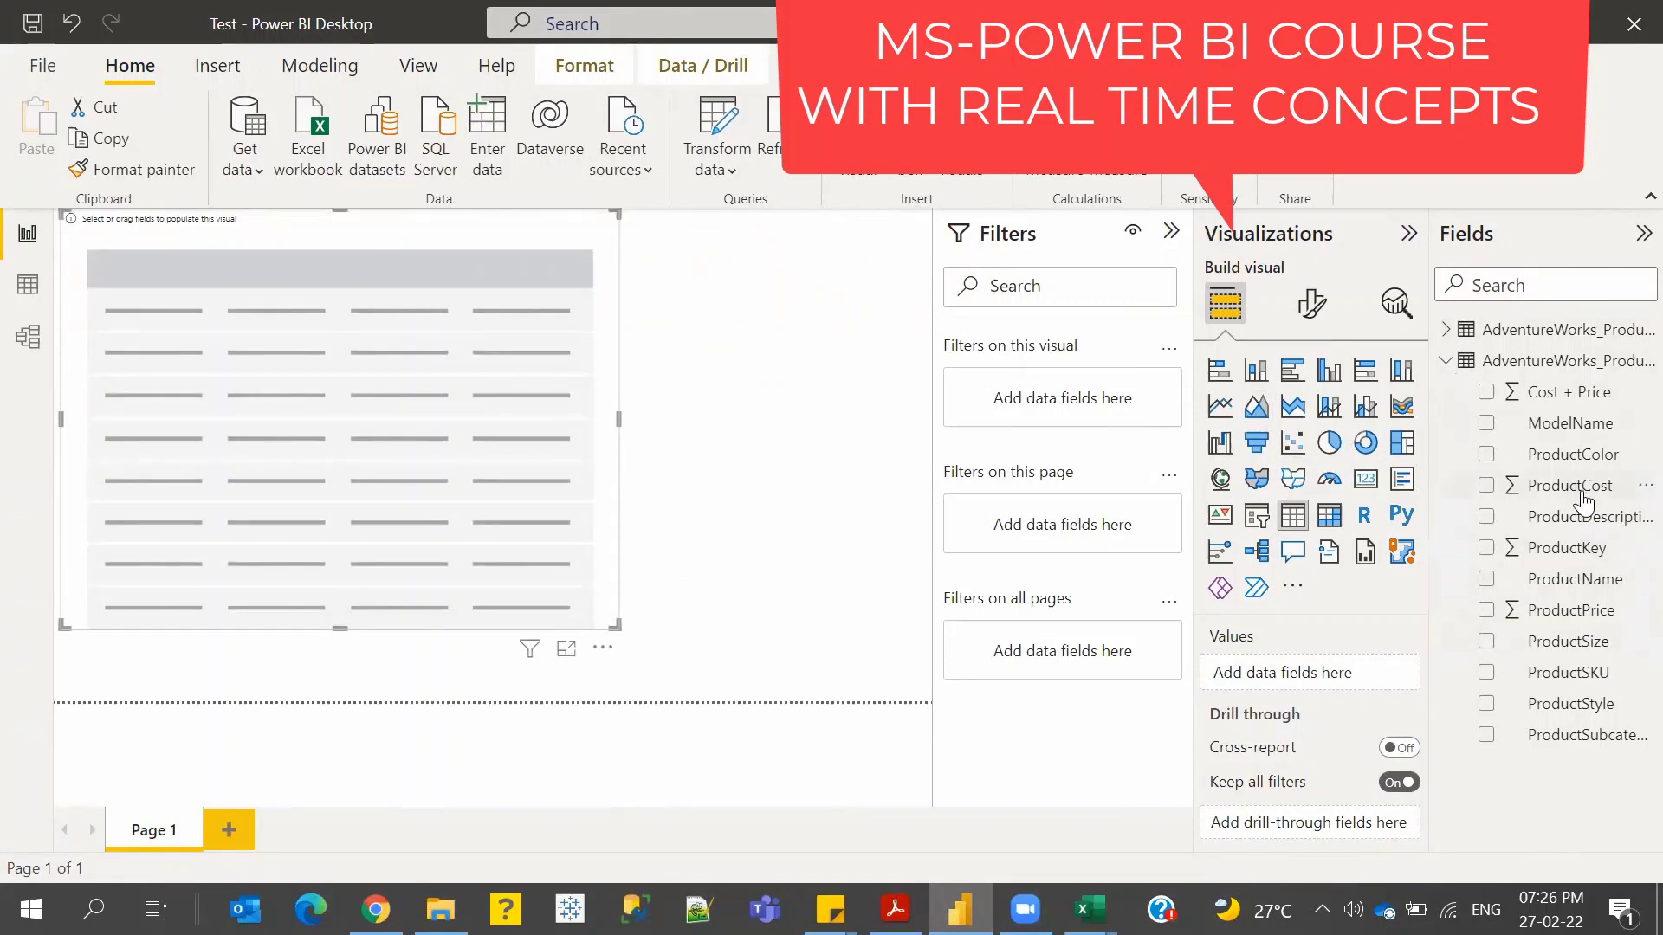
{"action": "left_click_drag", "start_coordinate": [1579, 585], "coordinate": [1291, 650]}
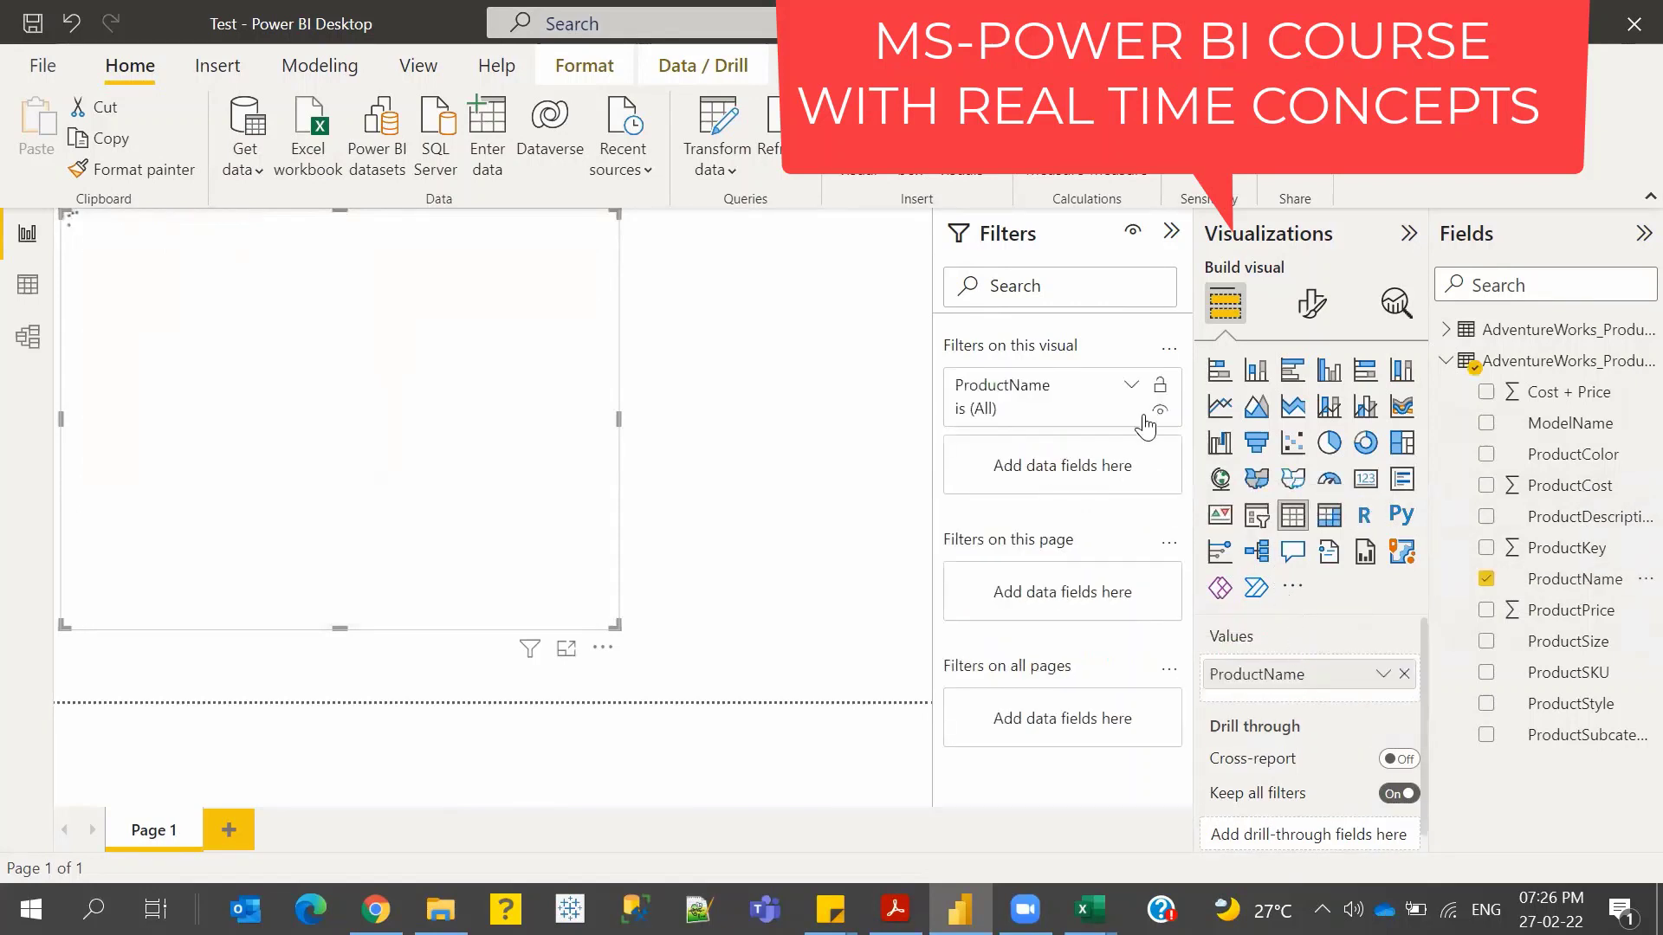
{"action": "left_click", "coordinate": [851, 290]}
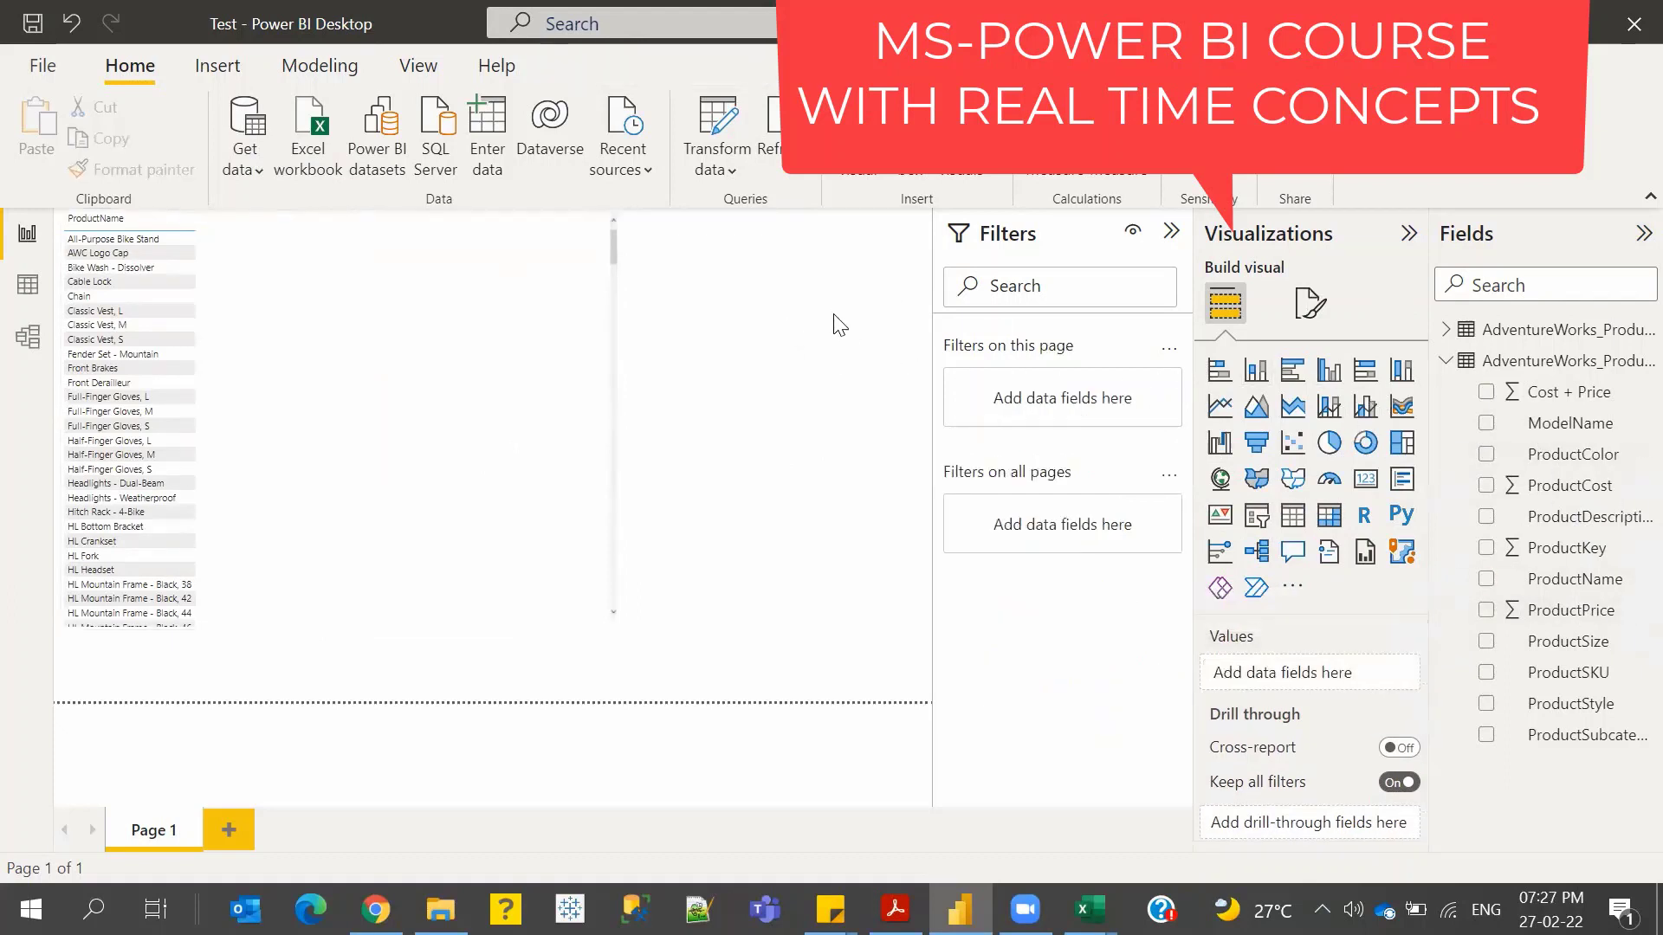
- Add a slicer beside the table, reduce its height, and assign the products table's ProductSubcategoryKey as its field
{"action": "left_click", "coordinate": [1257, 519]}
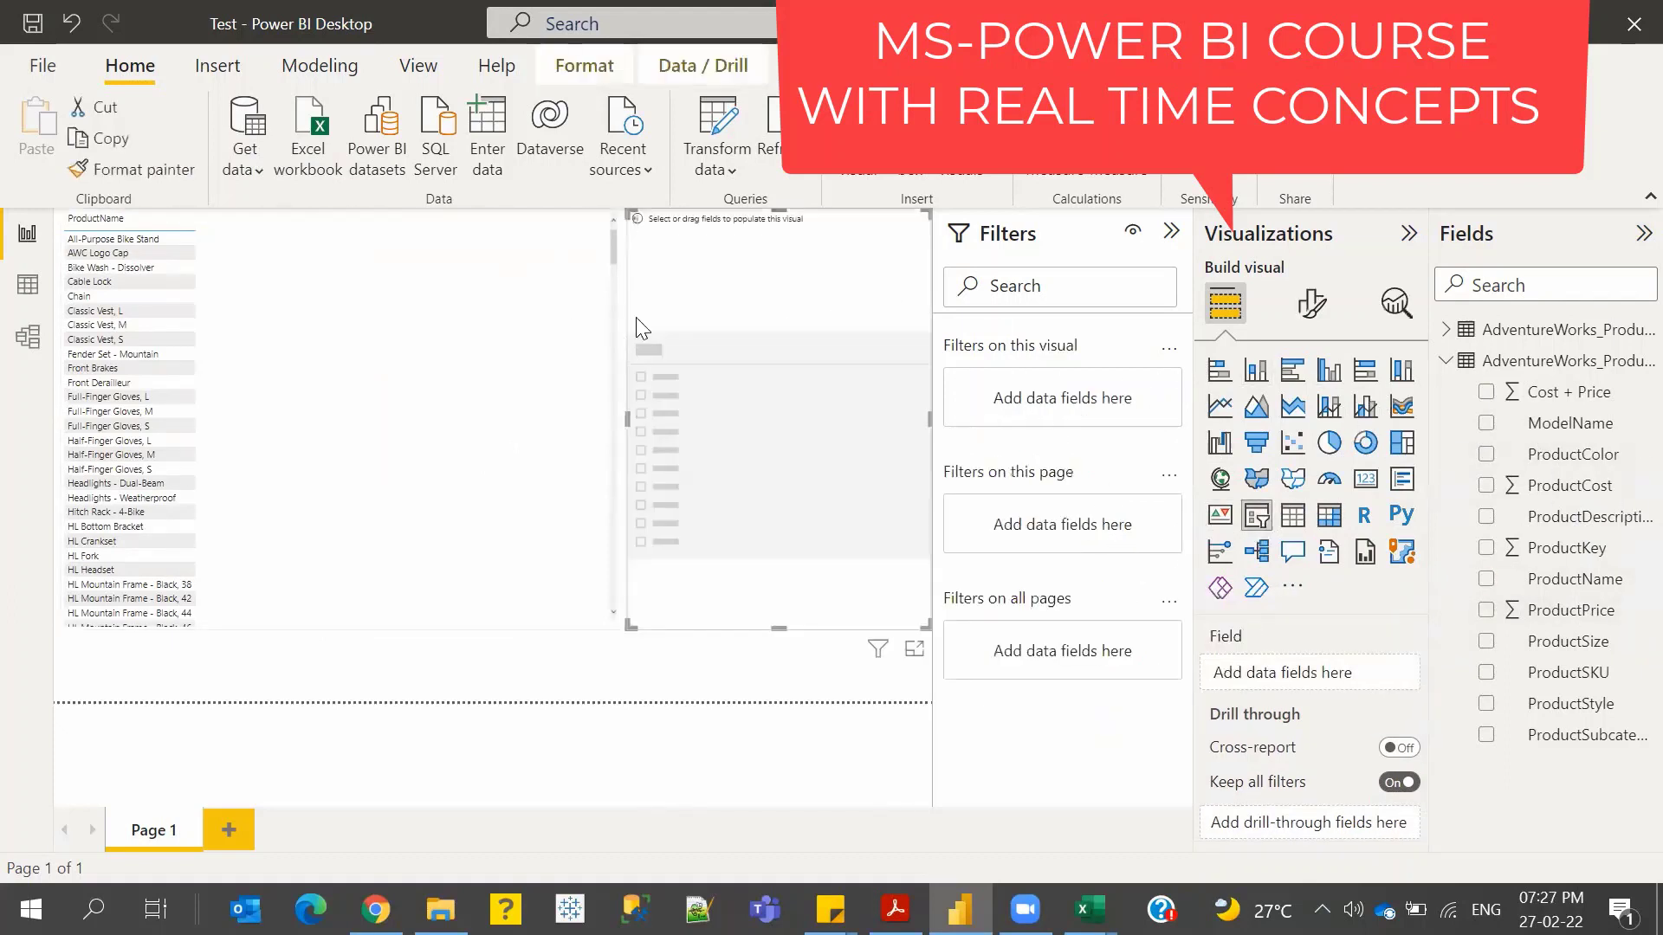
{"action": "left_click_drag", "start_coordinate": [920, 626], "coordinate": [925, 310]}
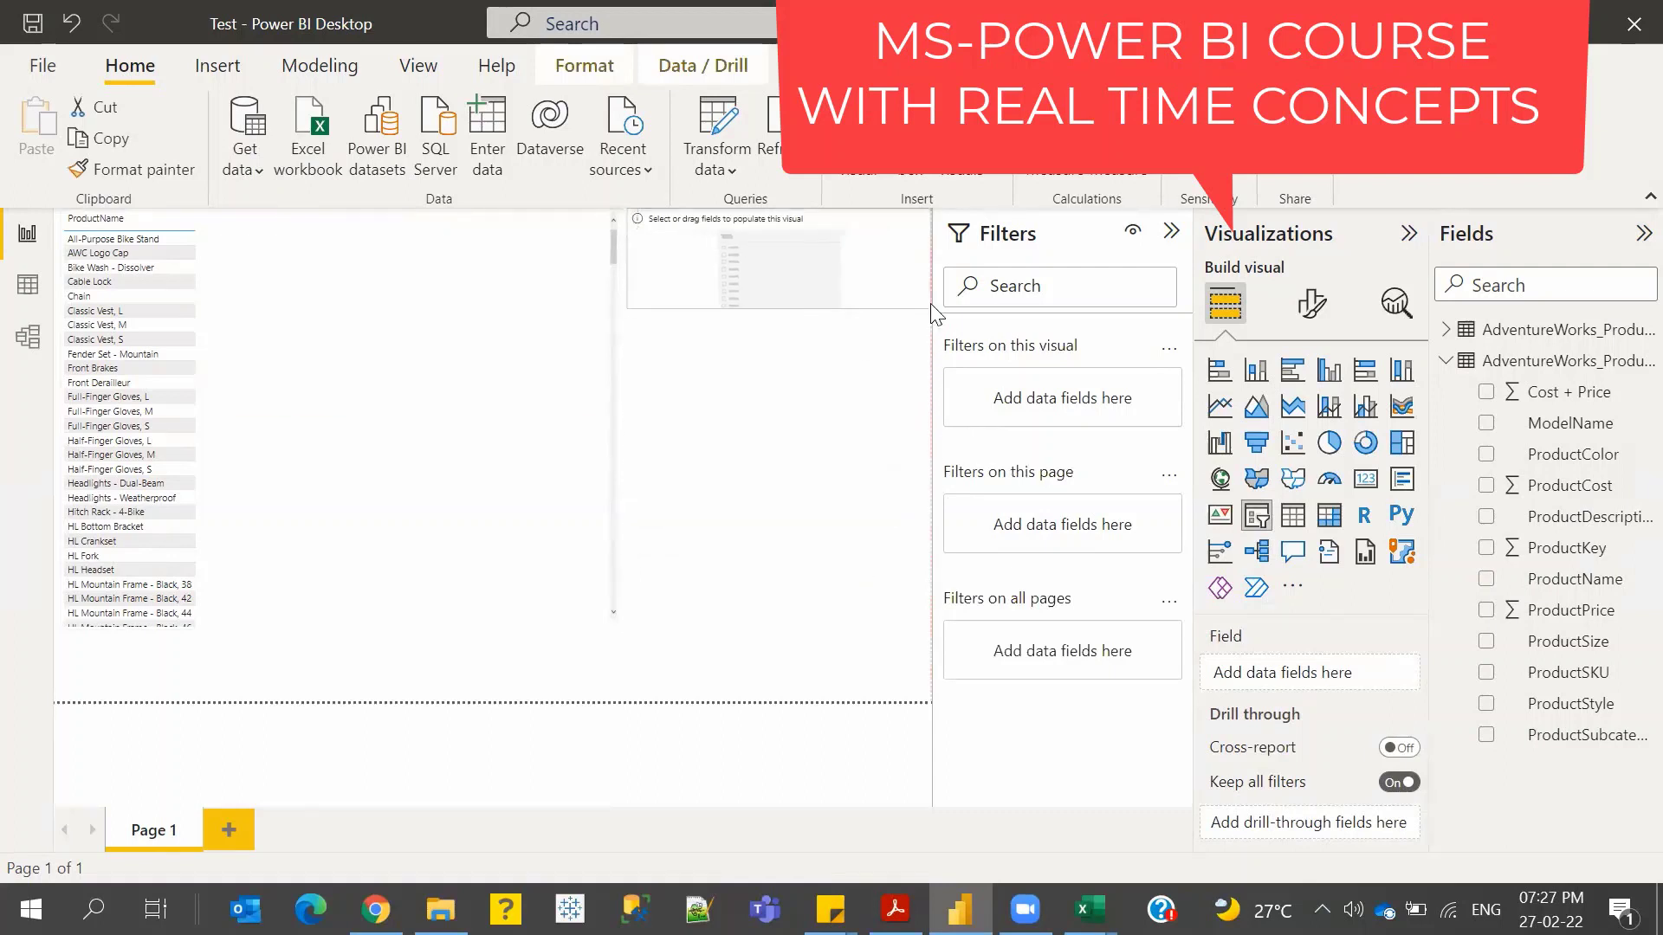
{"action": "left_click_drag", "start_coordinate": [1582, 738], "coordinate": [784, 256]}
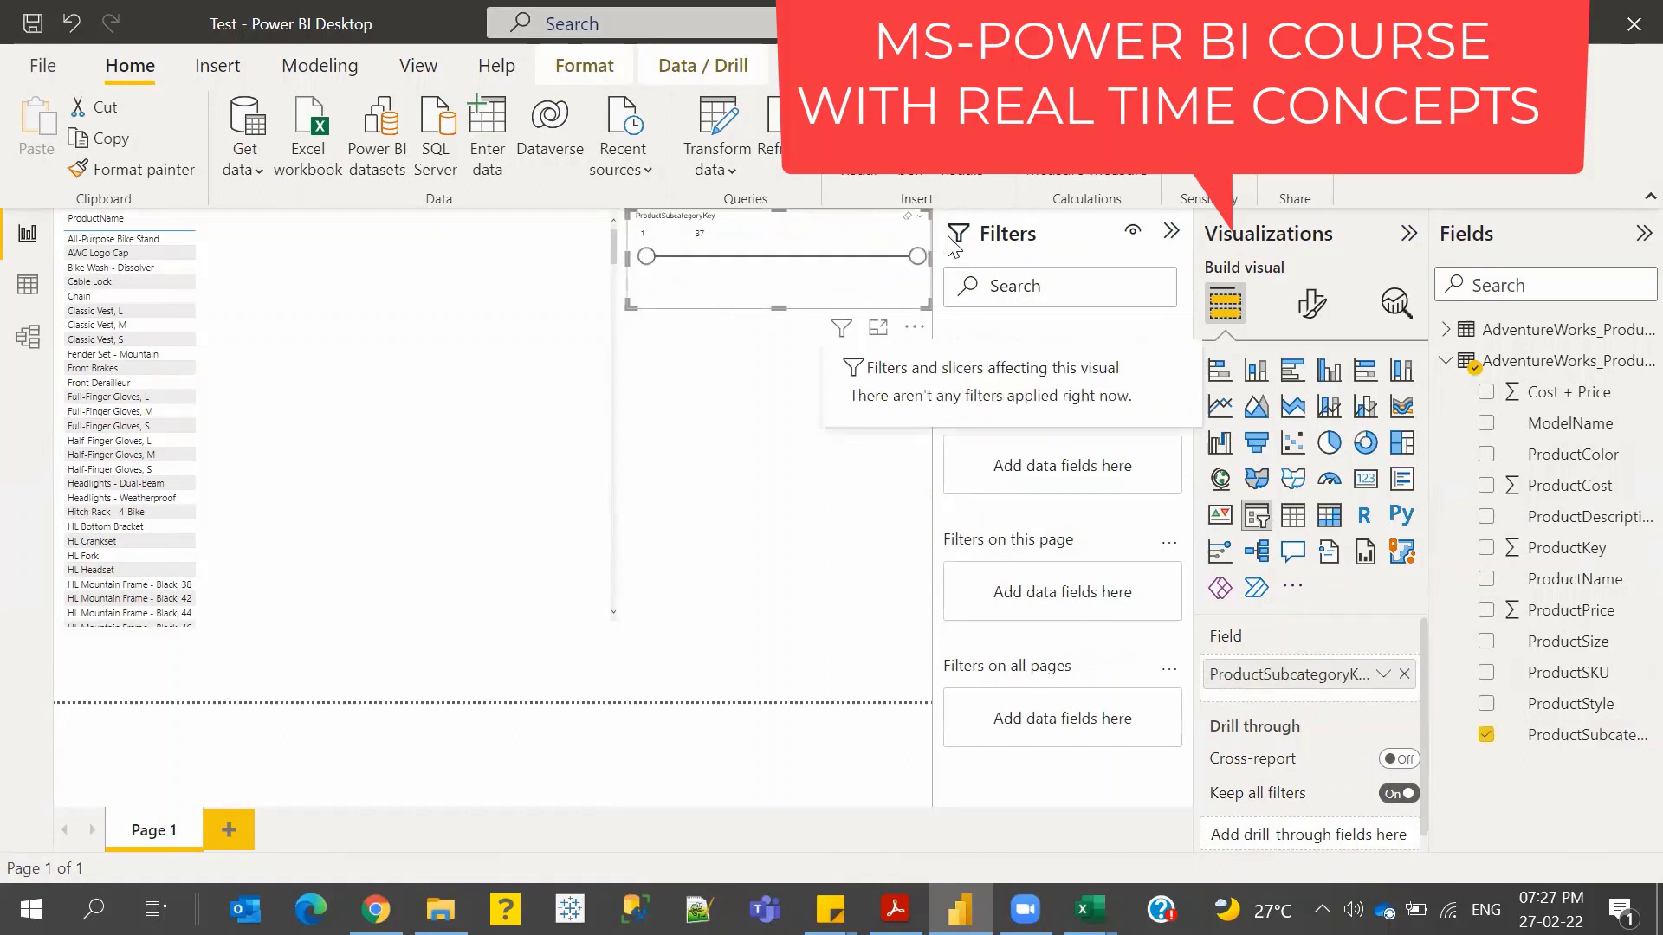
- Change the ProductSubcategoryKey slicer to the Dropdown style and make it smaller
{"action": "left_click", "coordinate": [920, 221]}
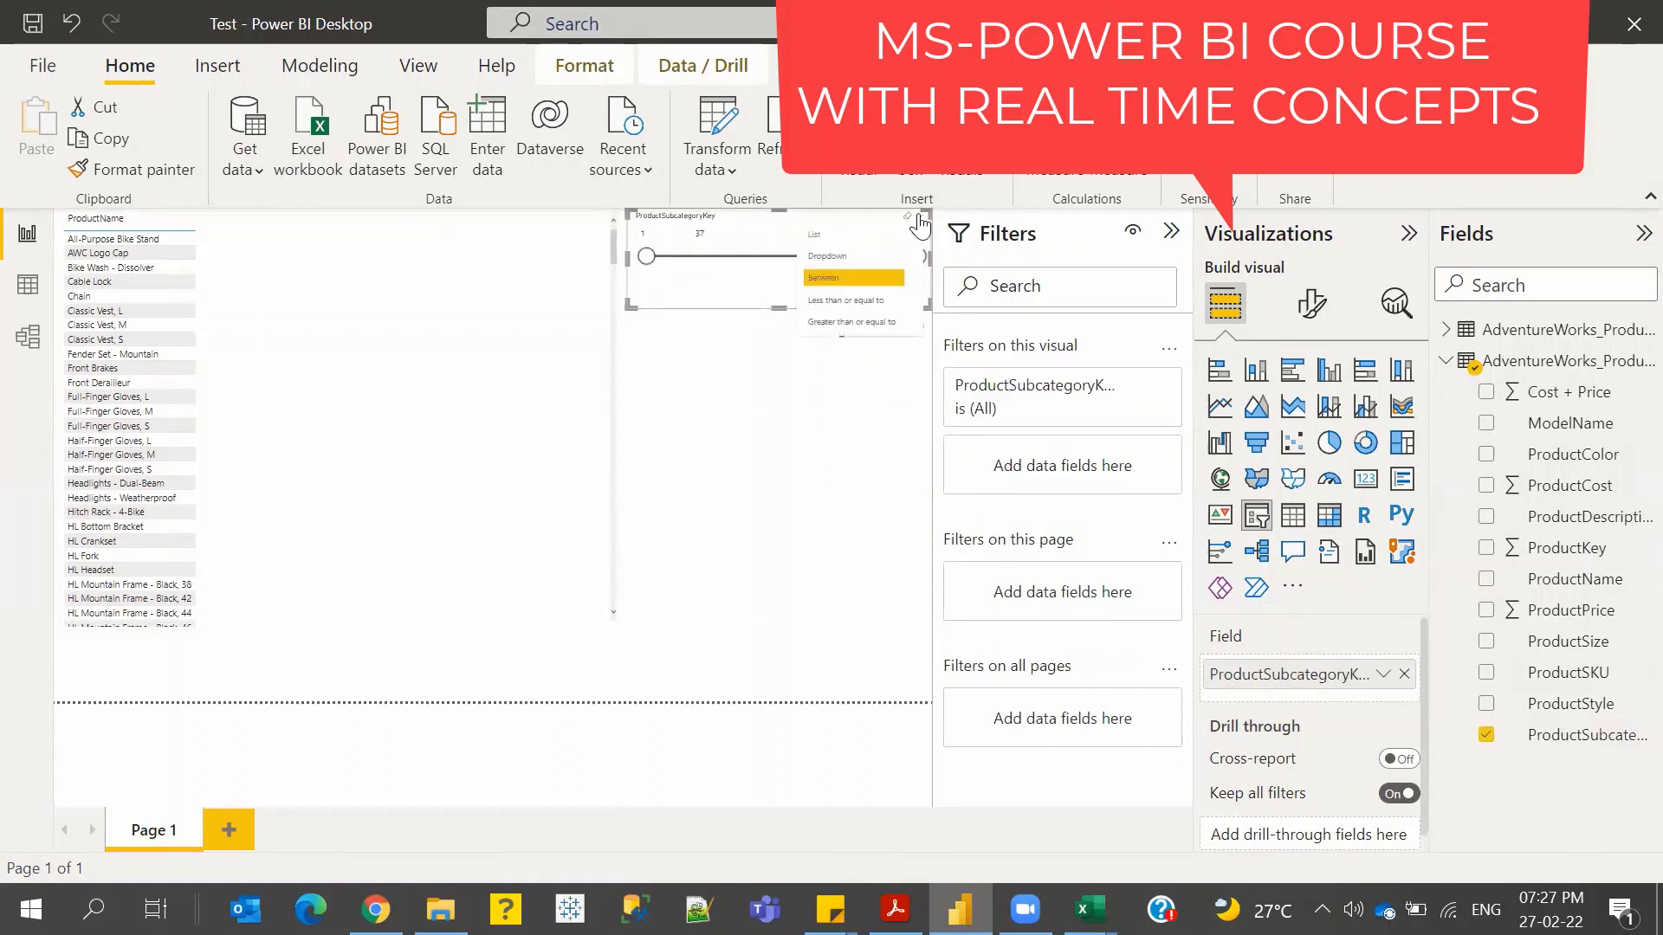
{"action": "left_click", "coordinate": [846, 260]}
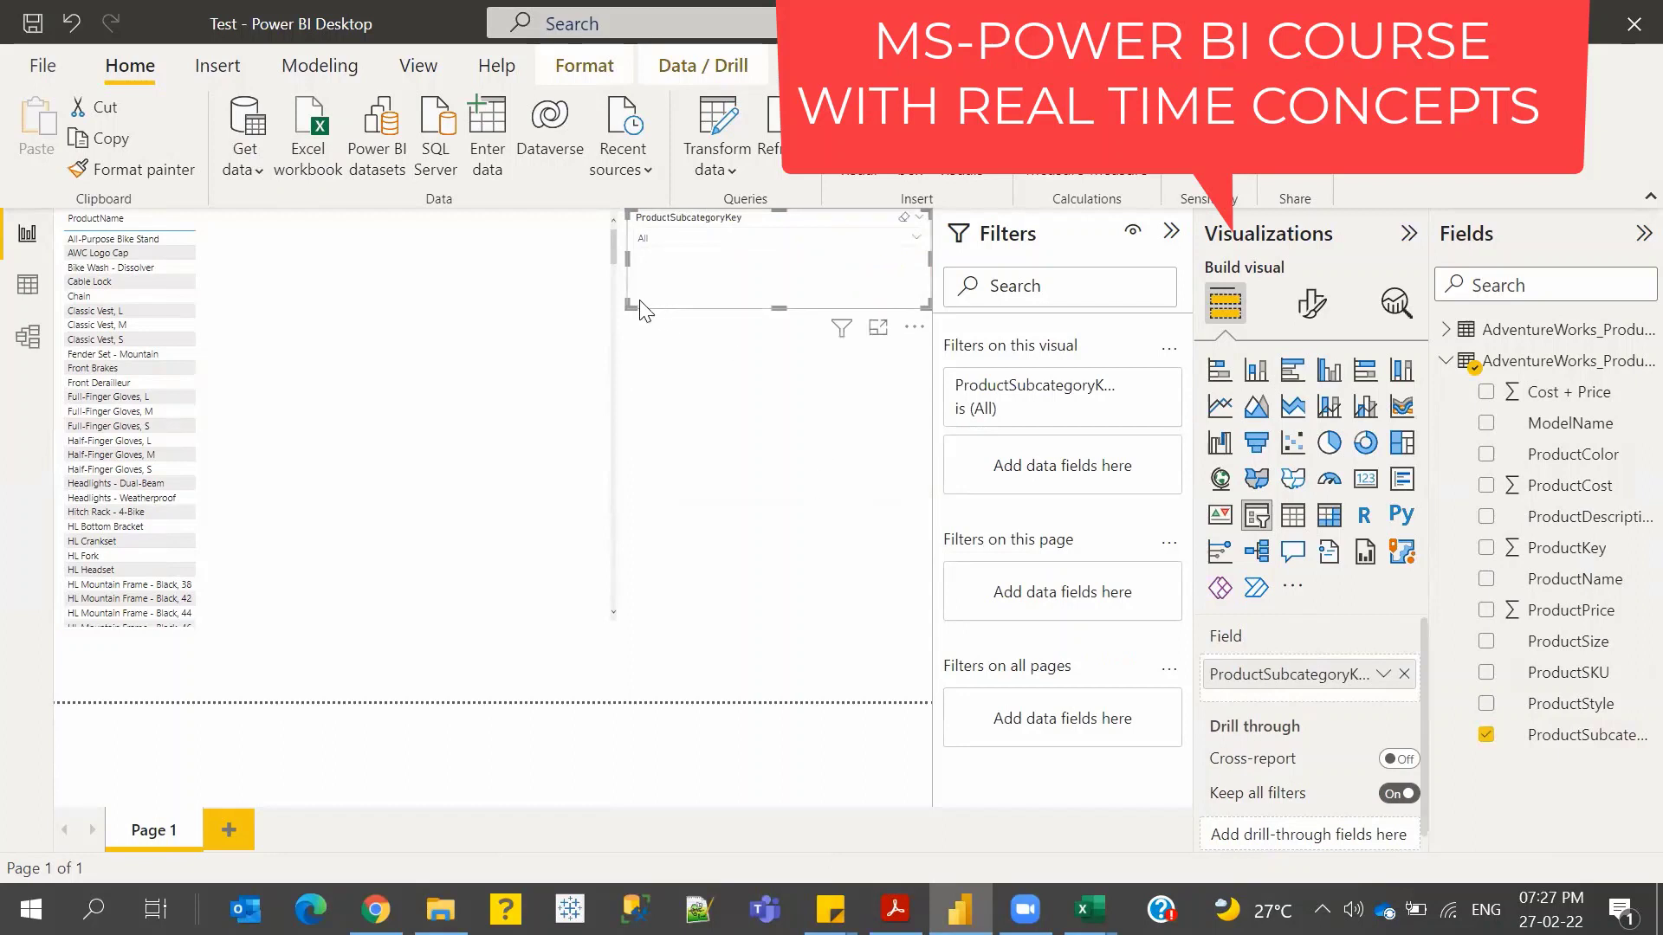
{"action": "left_click_drag", "start_coordinate": [630, 307], "coordinate": [689, 264]}
{"action": "left_click", "coordinate": [807, 420]}
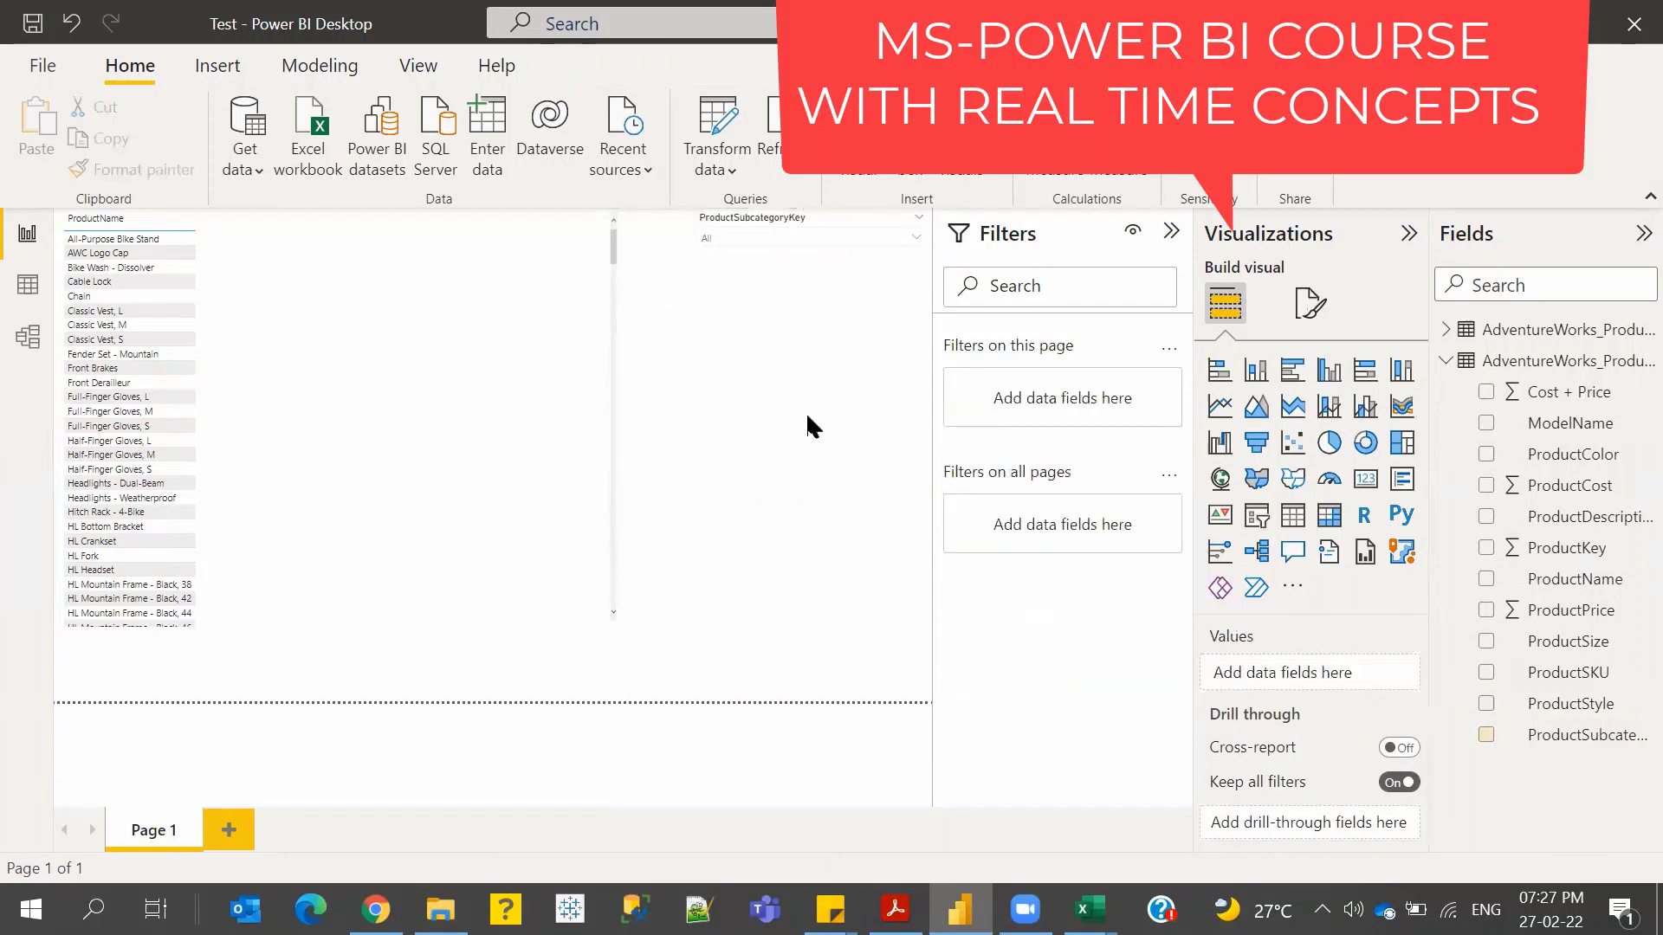
- Filter the product table to ProductSubcategoryKey 1 with the slicer and collapse its list
{"action": "left_click", "coordinate": [857, 239]}
{"action": "left_click", "coordinate": [709, 255]}
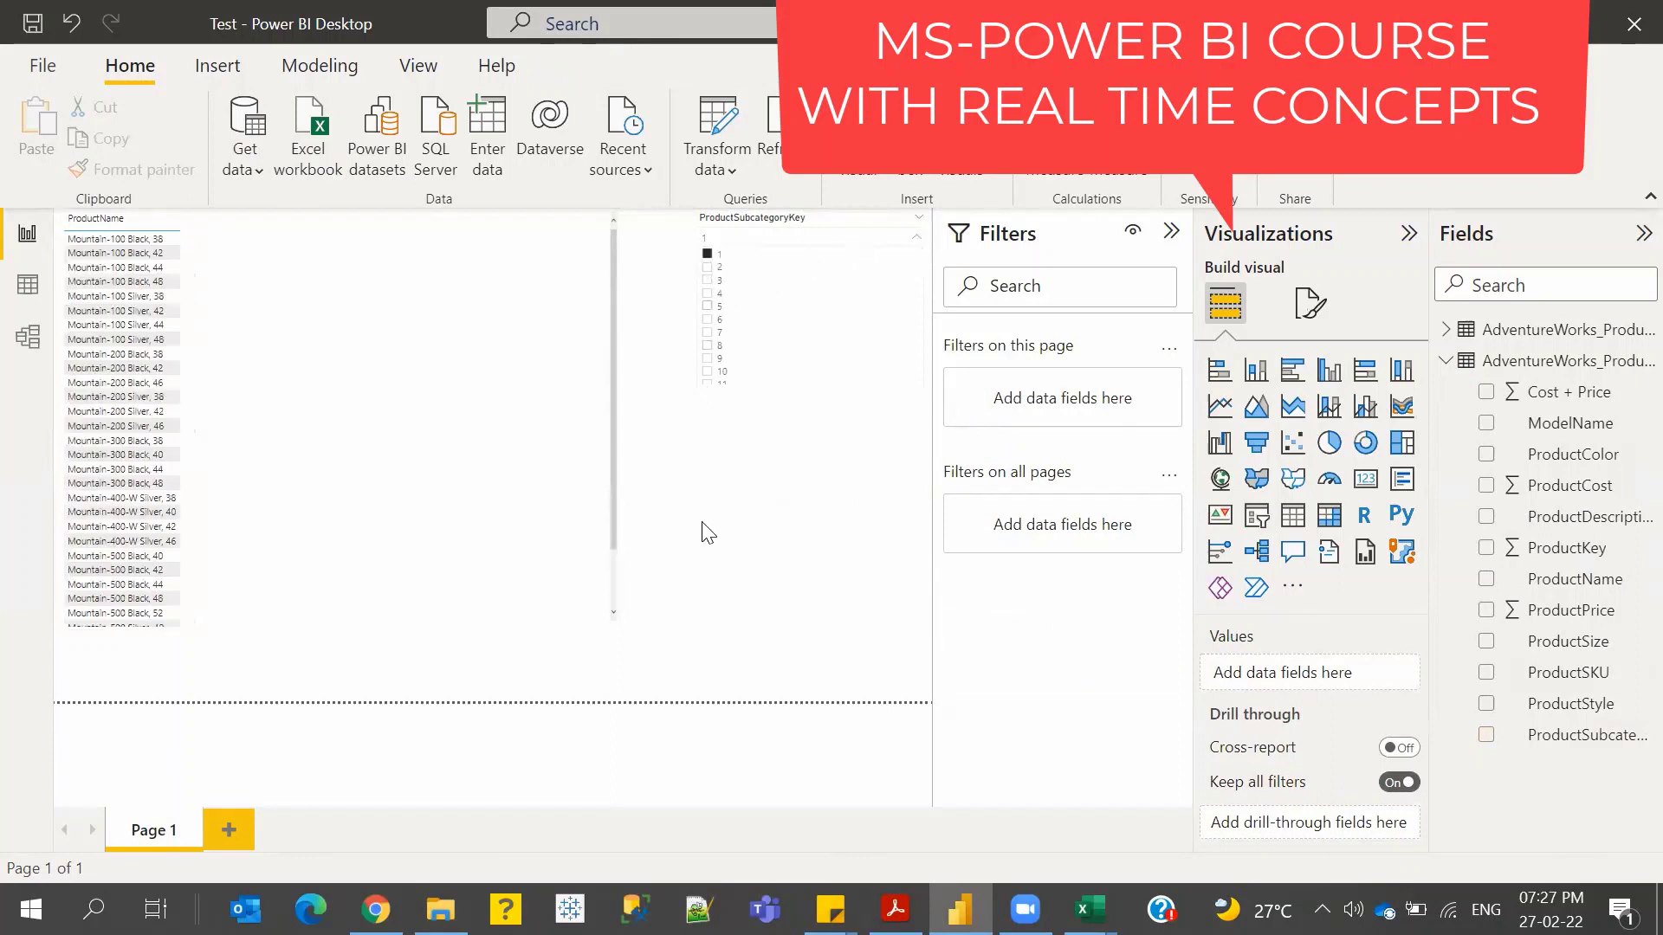
{"action": "left_click", "coordinate": [754, 499]}
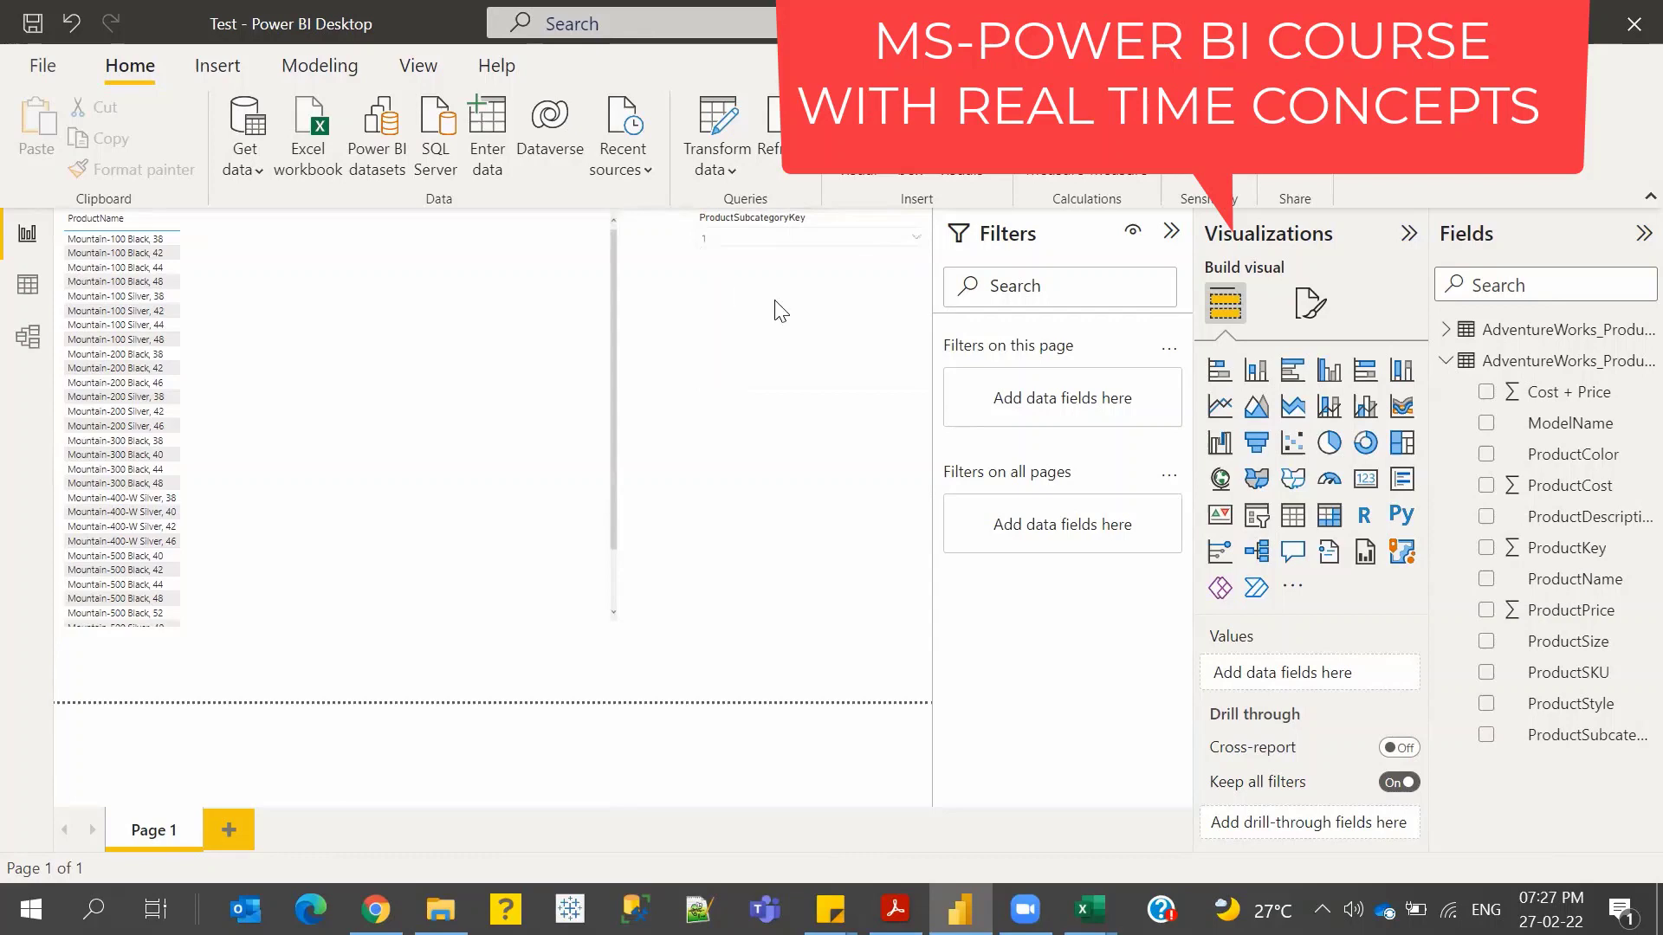
- Switch to AdventureWorks_Products.csv in Excel and filter the ProductSubcategoryKey column to show only value 1
{"action": "mouse_move", "coordinate": [1089, 909]}
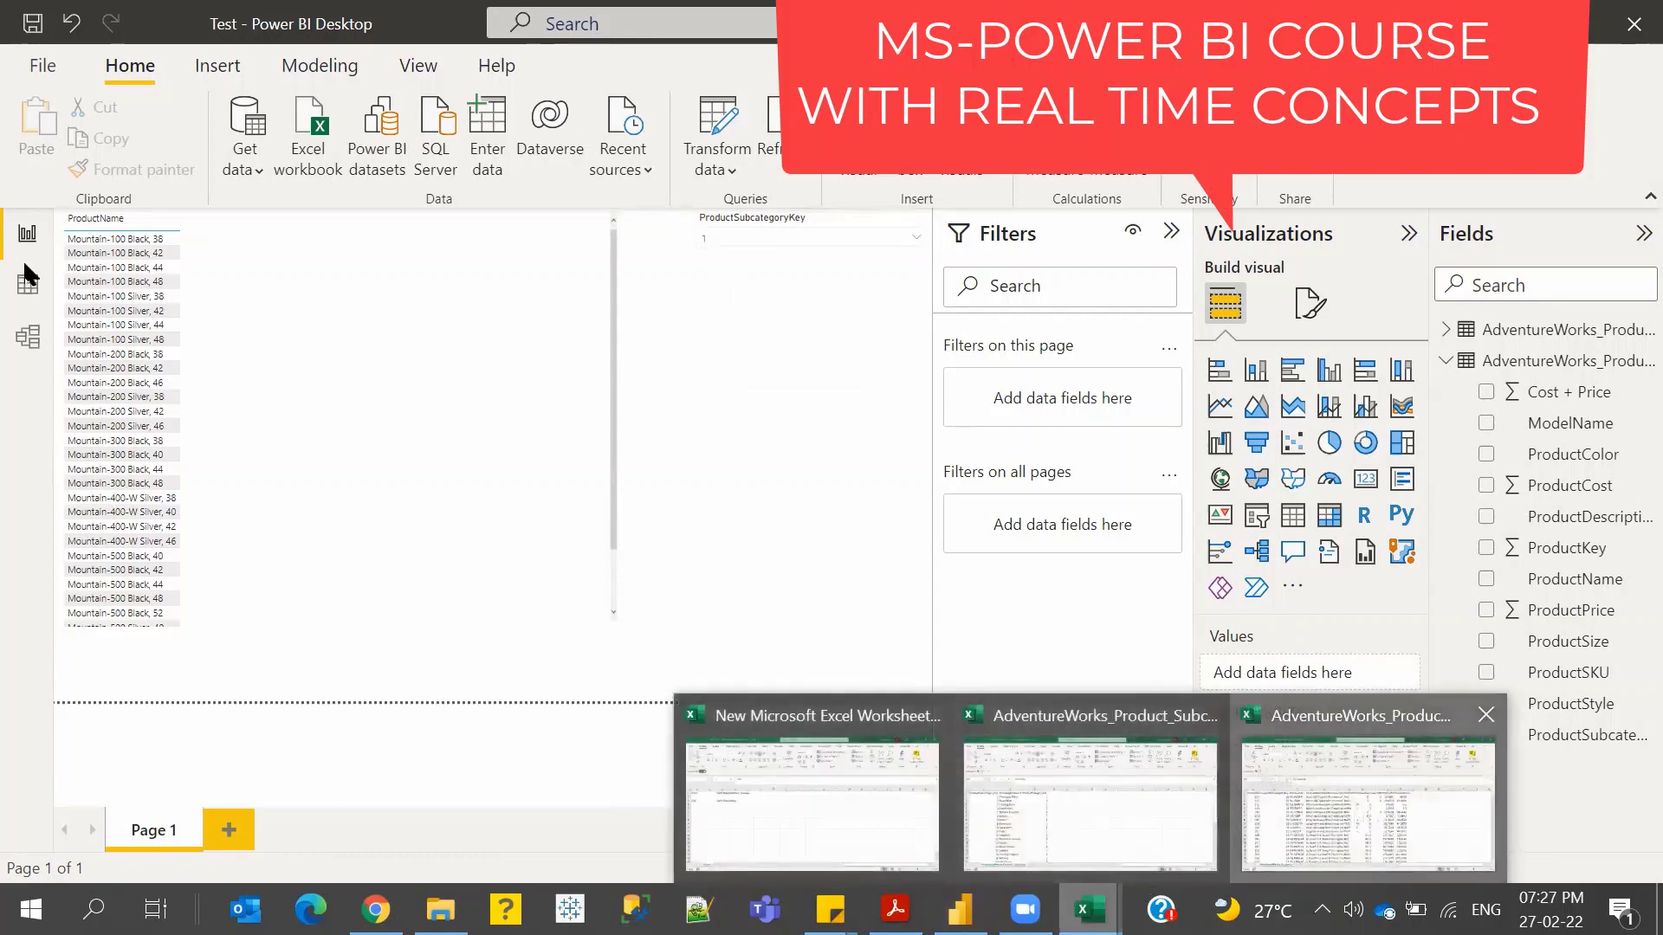
{"action": "left_click", "coordinate": [1368, 806]}
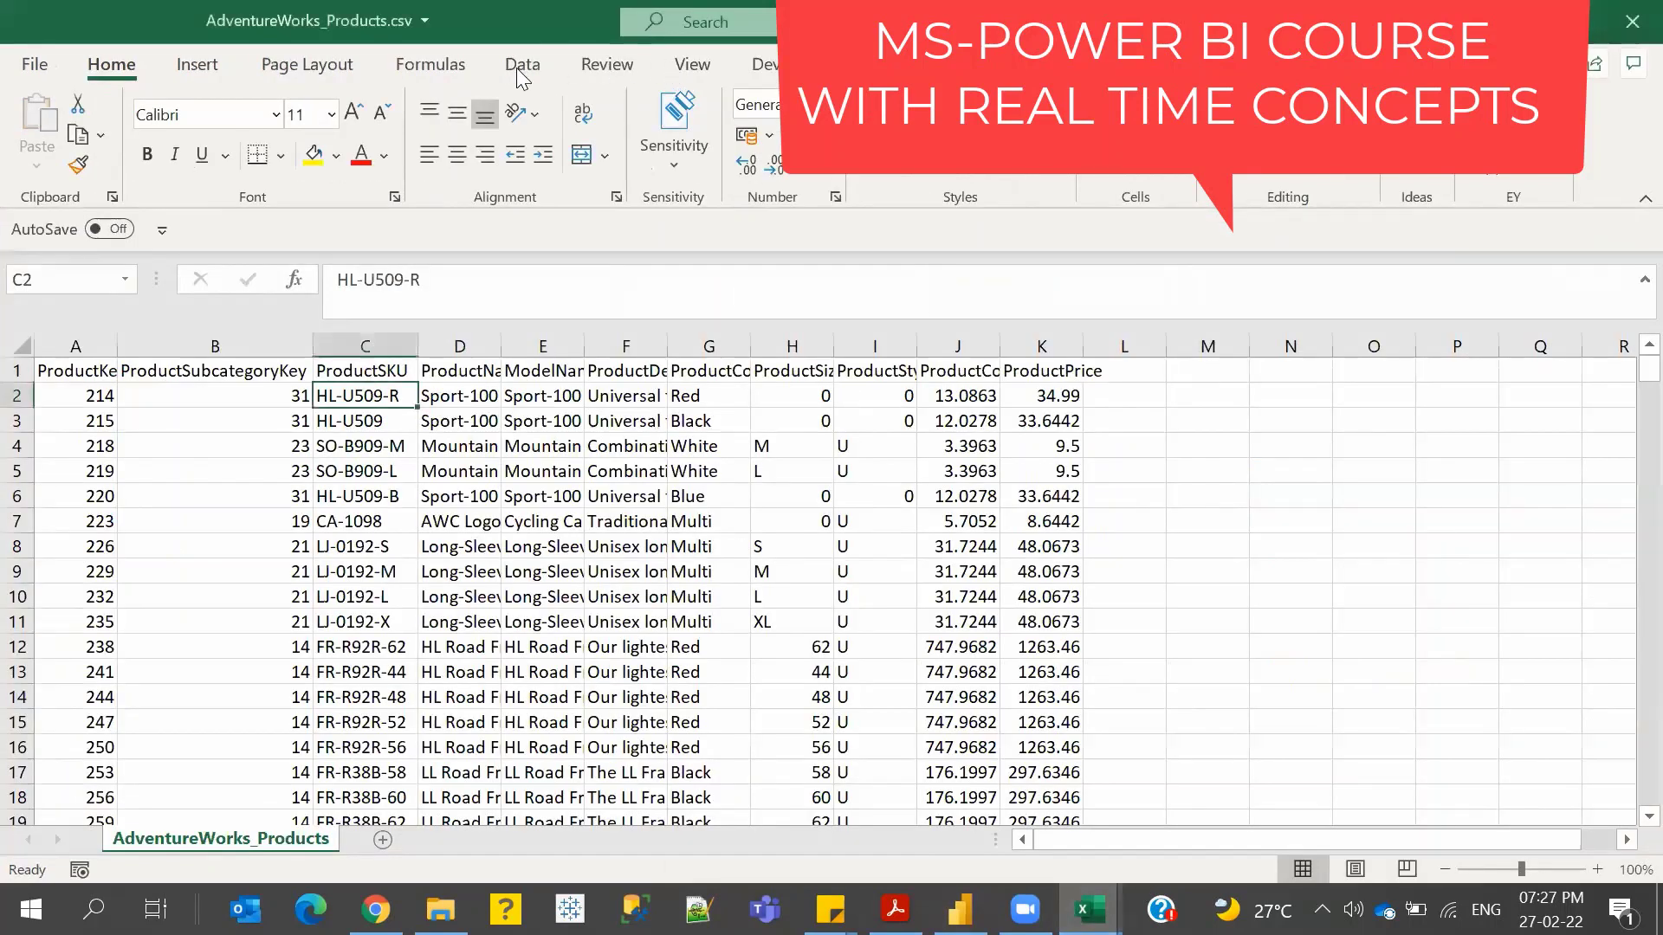
{"action": "left_click", "coordinate": [215, 370]}
{"action": "left_click", "coordinate": [523, 64]}
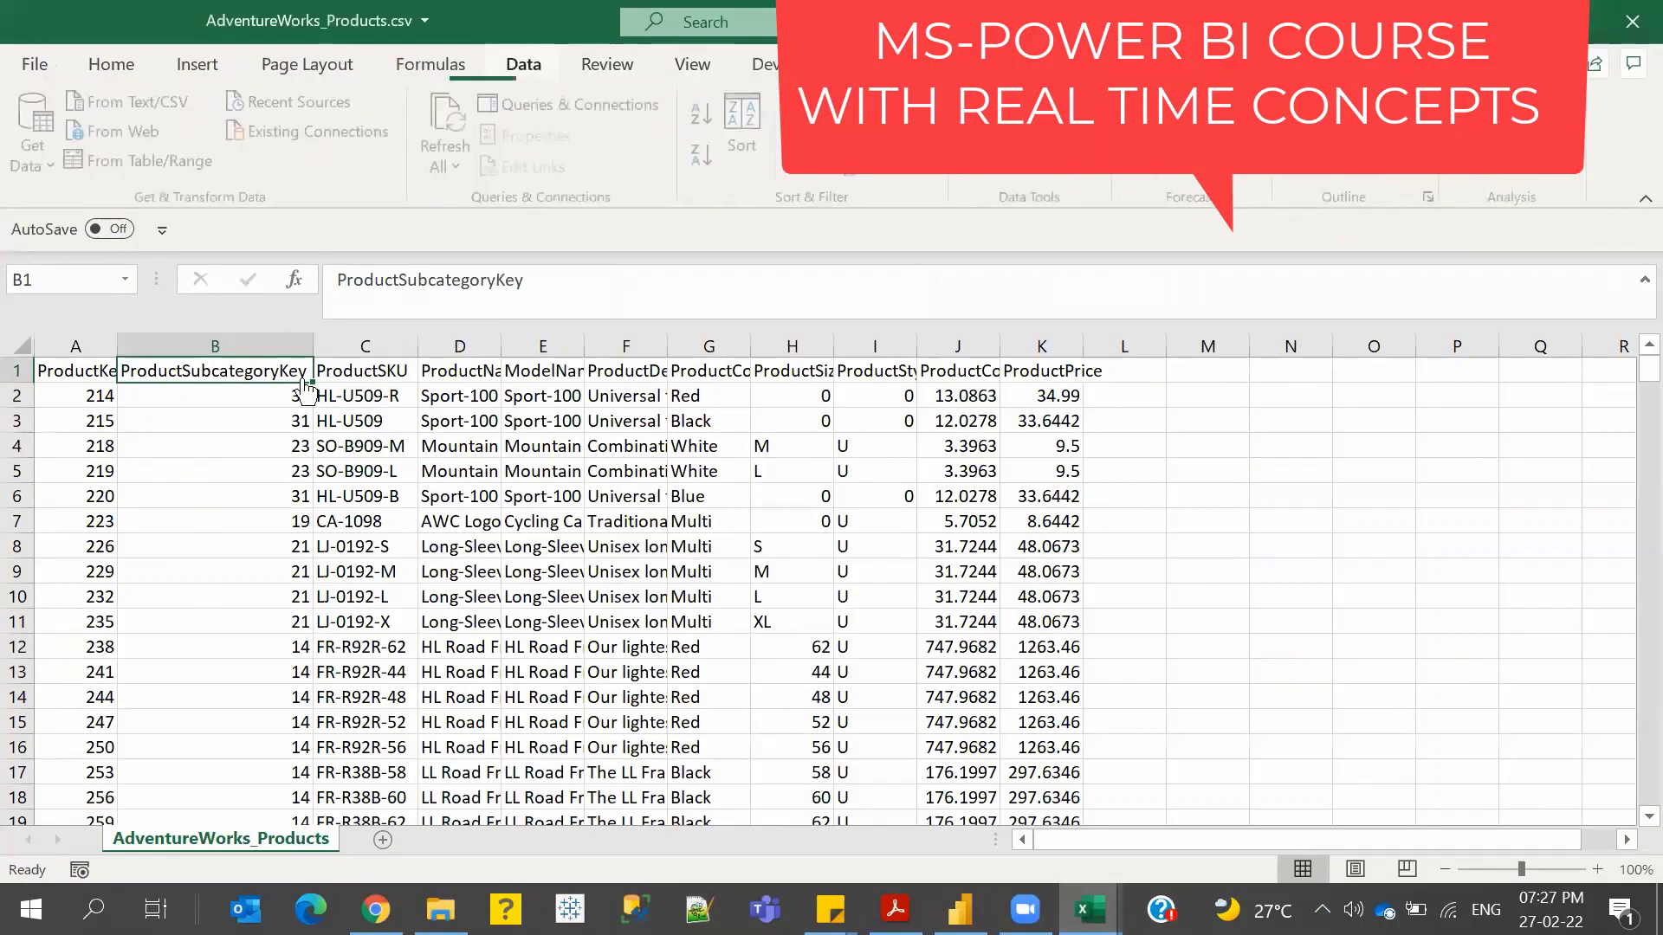
{"action": "key", "text": "ctrl+shift+l"}
{"action": "key", "text": "alt+Down"}
{"action": "left_click", "coordinate": [379, 602]}
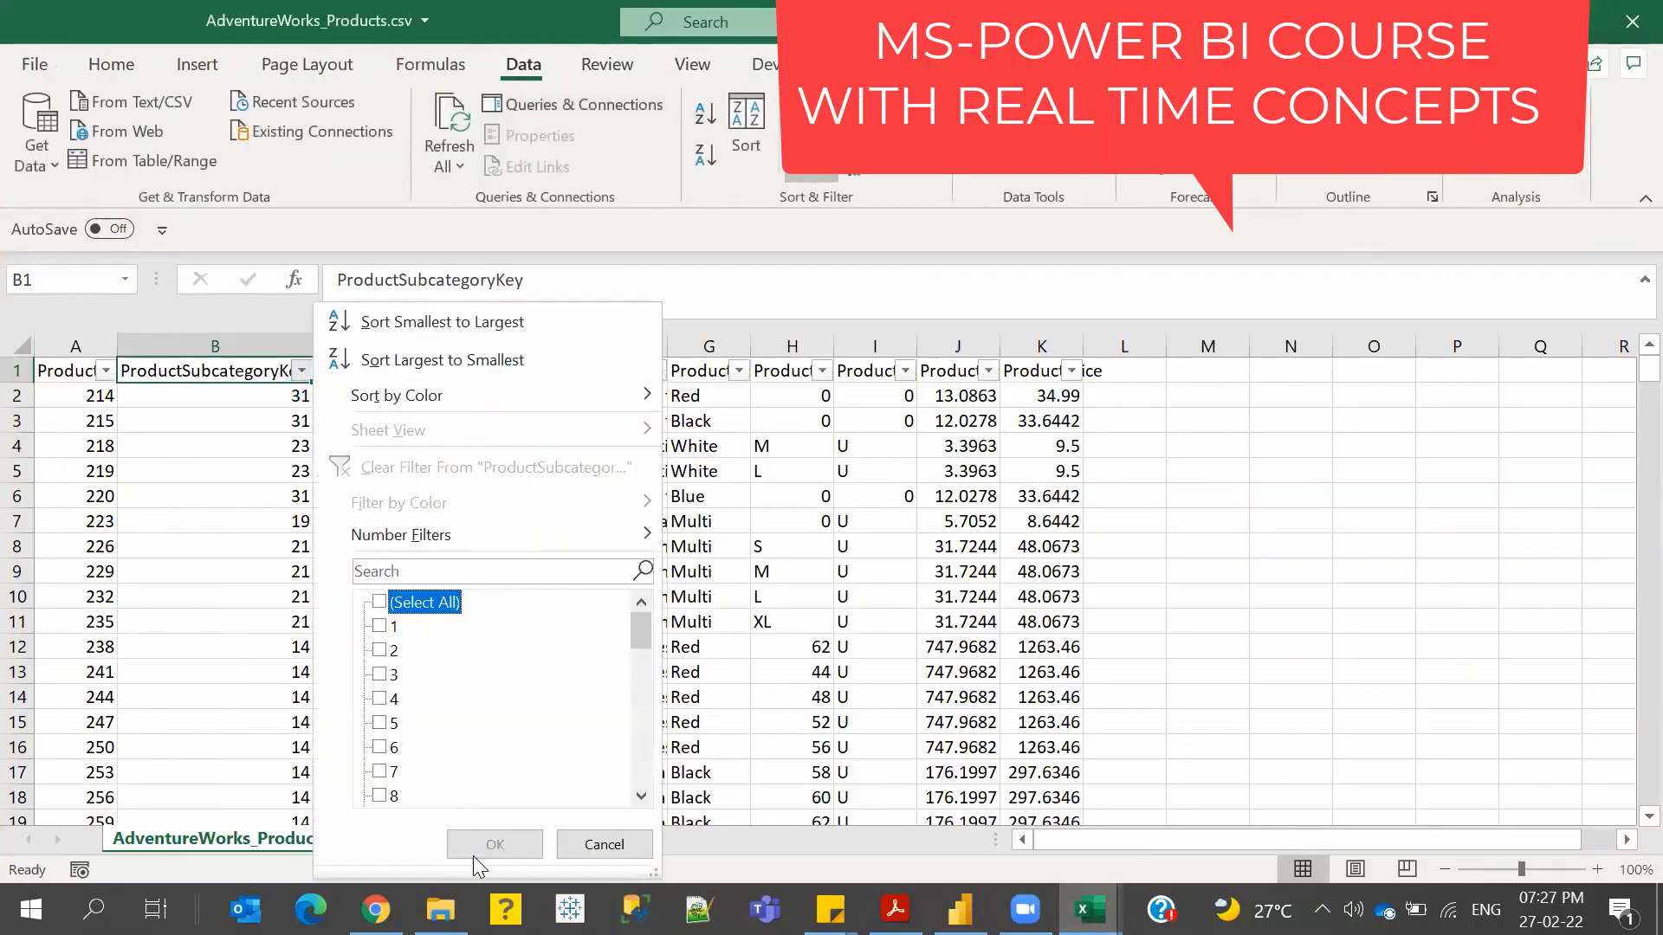
{"action": "left_click", "coordinate": [379, 626]}
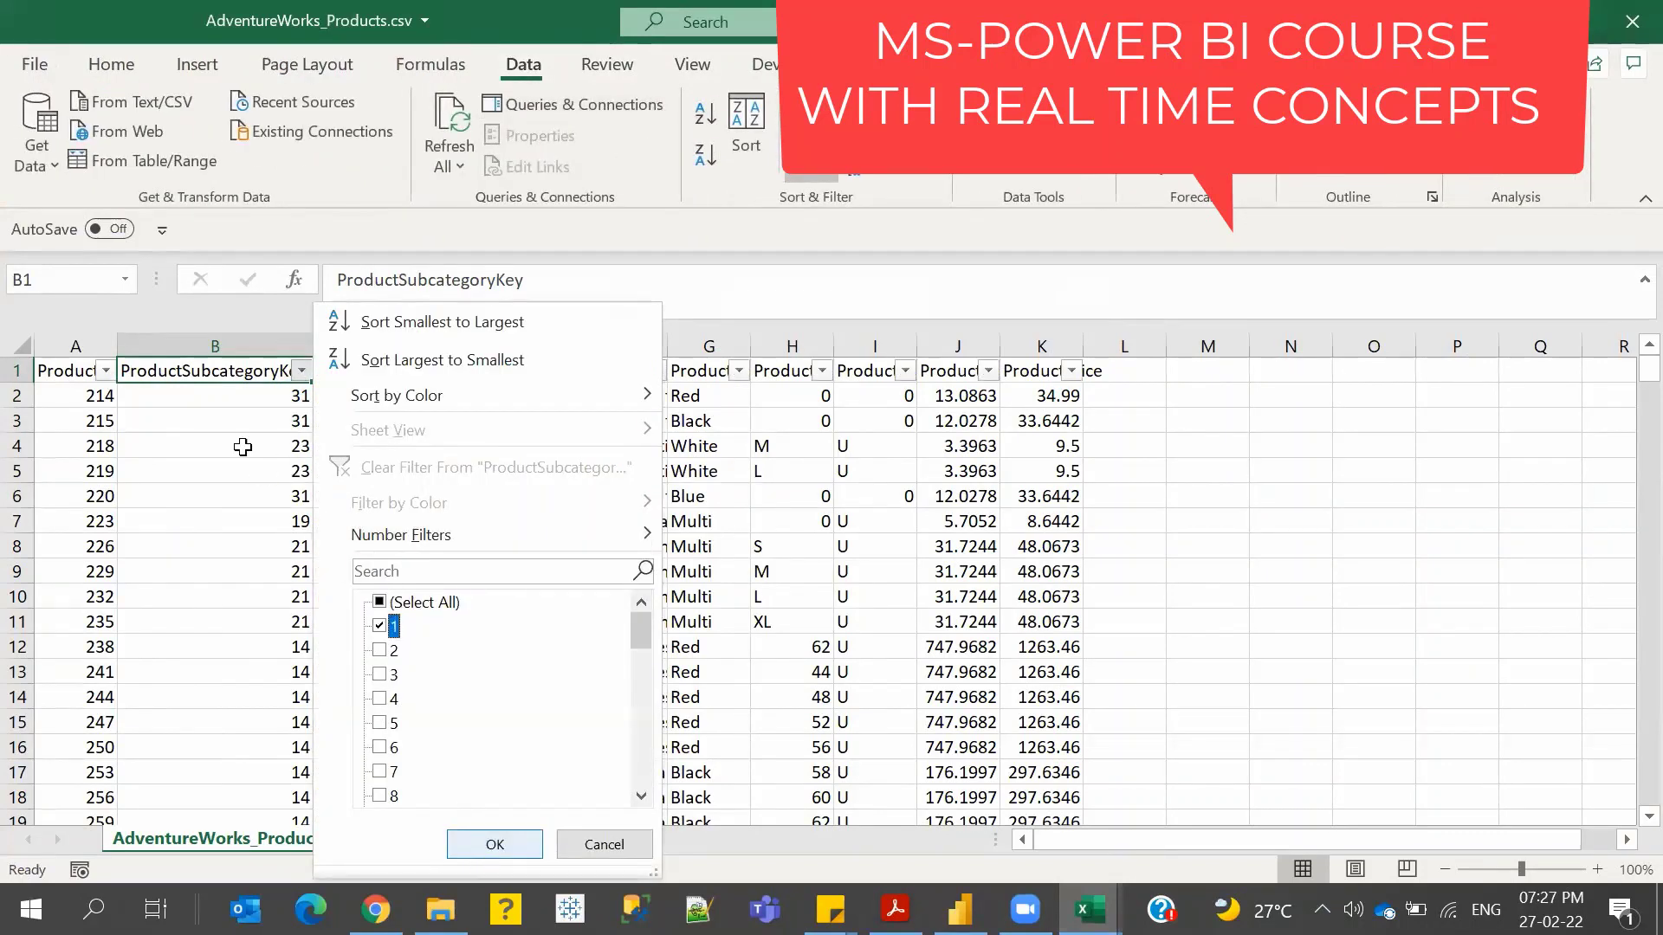
{"action": "key", "text": "Tab"}
{"action": "key", "text": "Escape"}
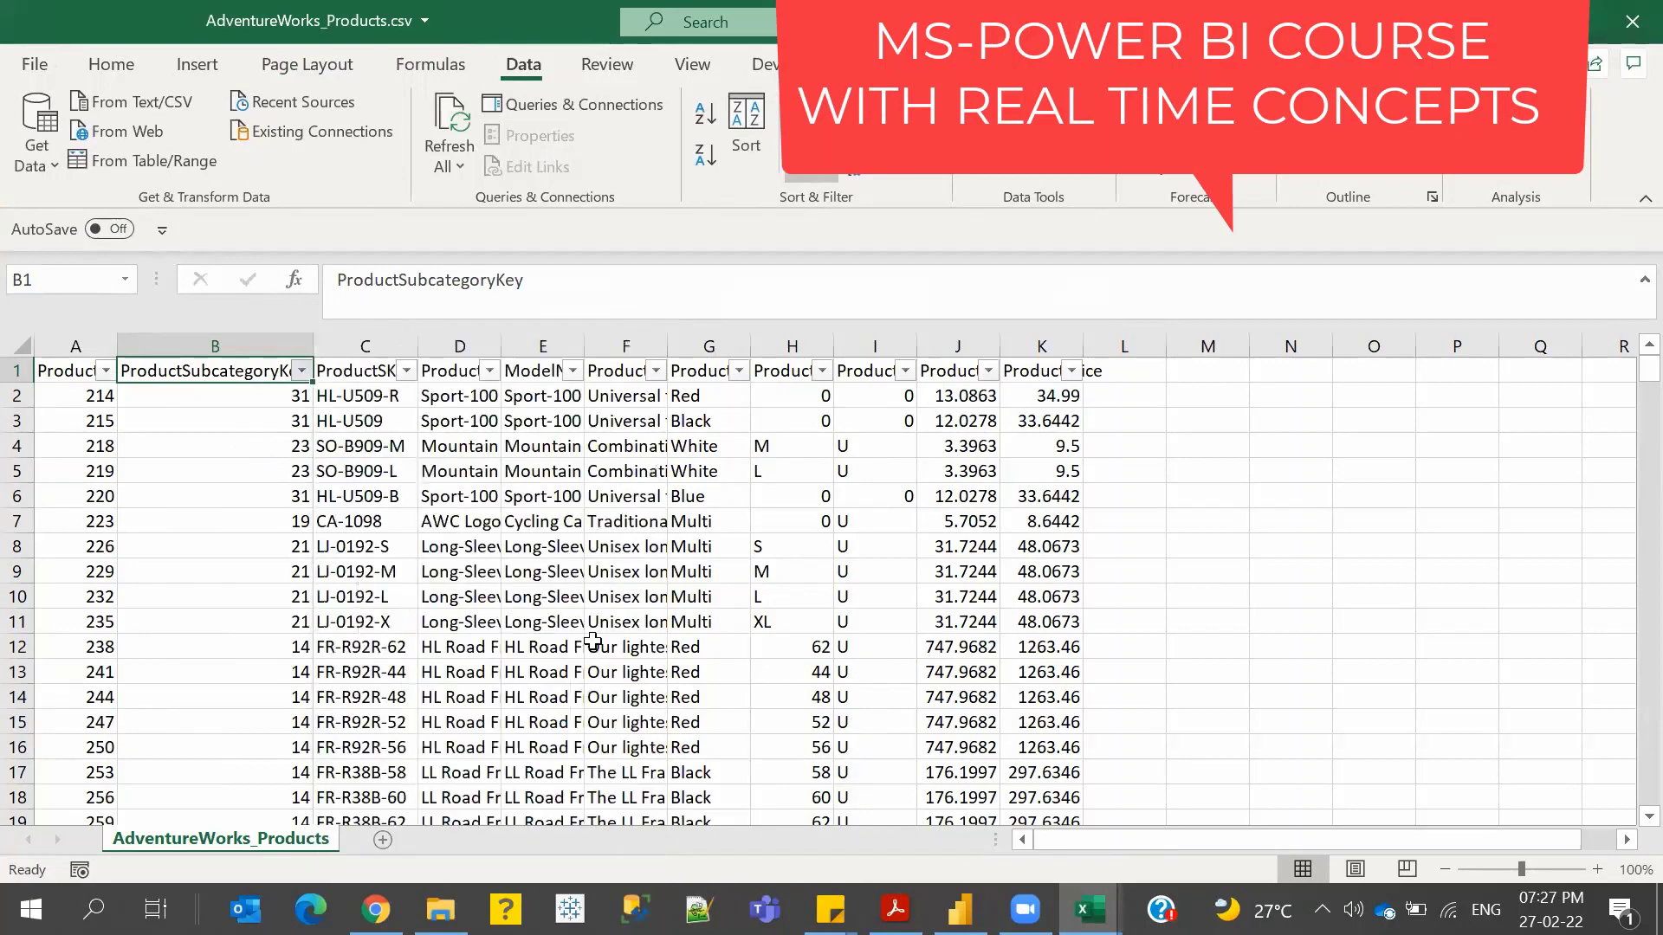
- Review the rows with subcategory key 1, fit the ProductSKU column to its contents, and select its first filtered value
{"action": "key", "text": "Down"}
{"action": "key", "text": "Down"}
{"action": "key", "text": "Down"}
{"action": "key", "text": "Down"}
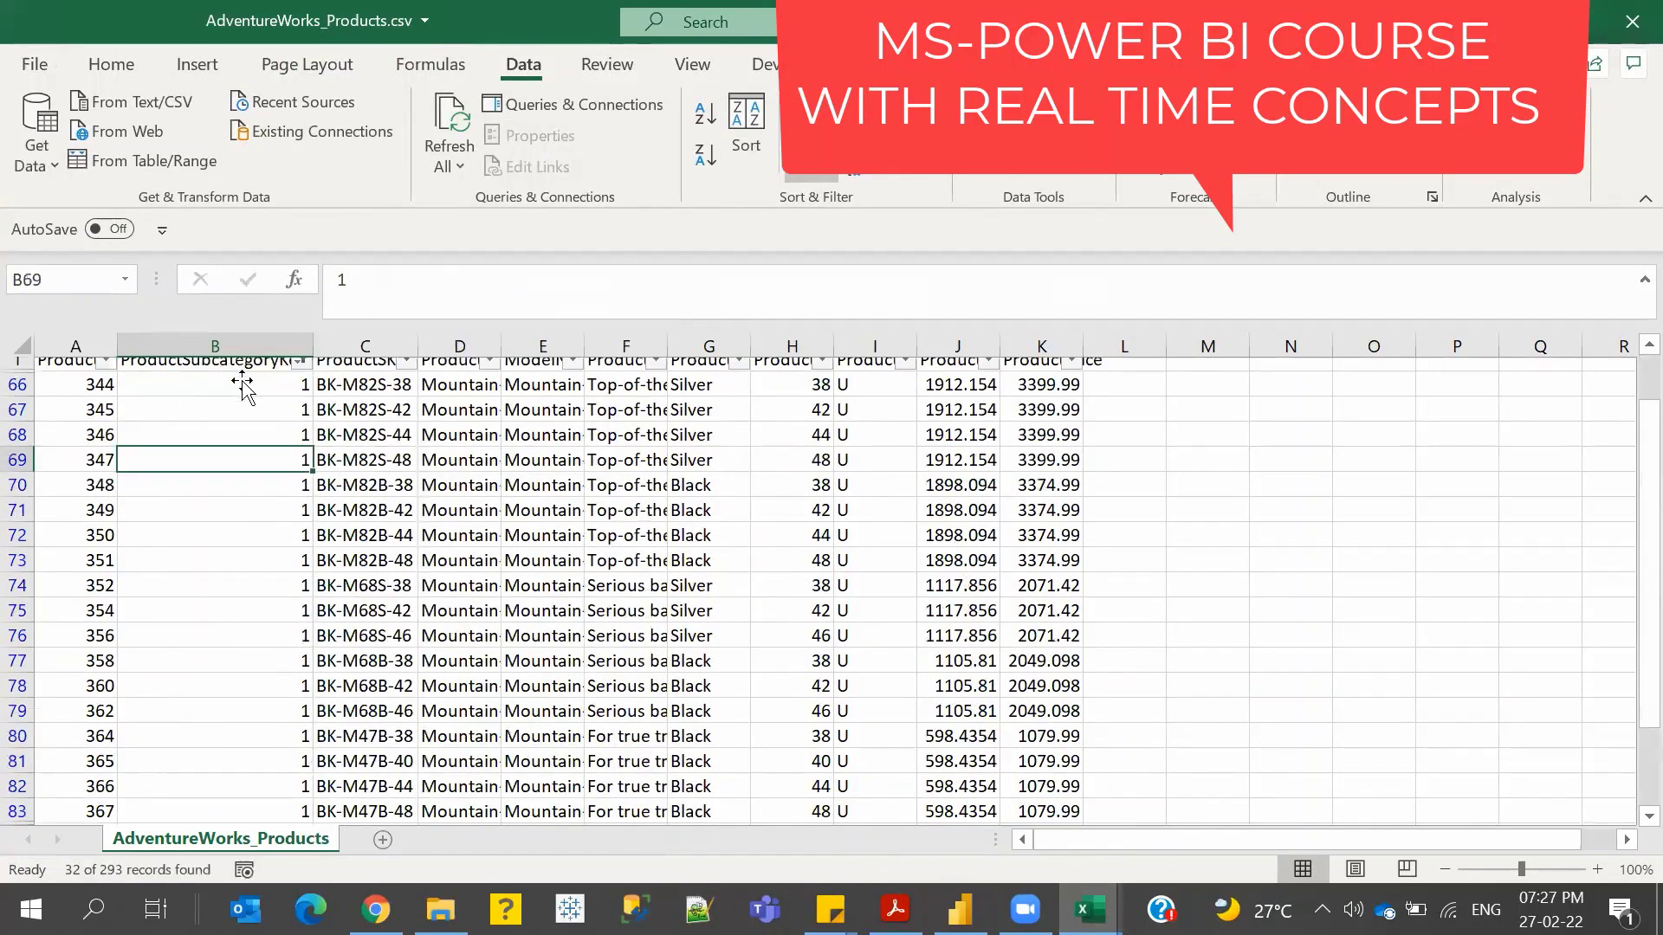
{"action": "scroll", "coordinate": [240, 402], "scroll_direction": "down", "scroll_amount": 5}
{"action": "scroll", "coordinate": [298, 397], "scroll_direction": "up", "scroll_amount": 5}
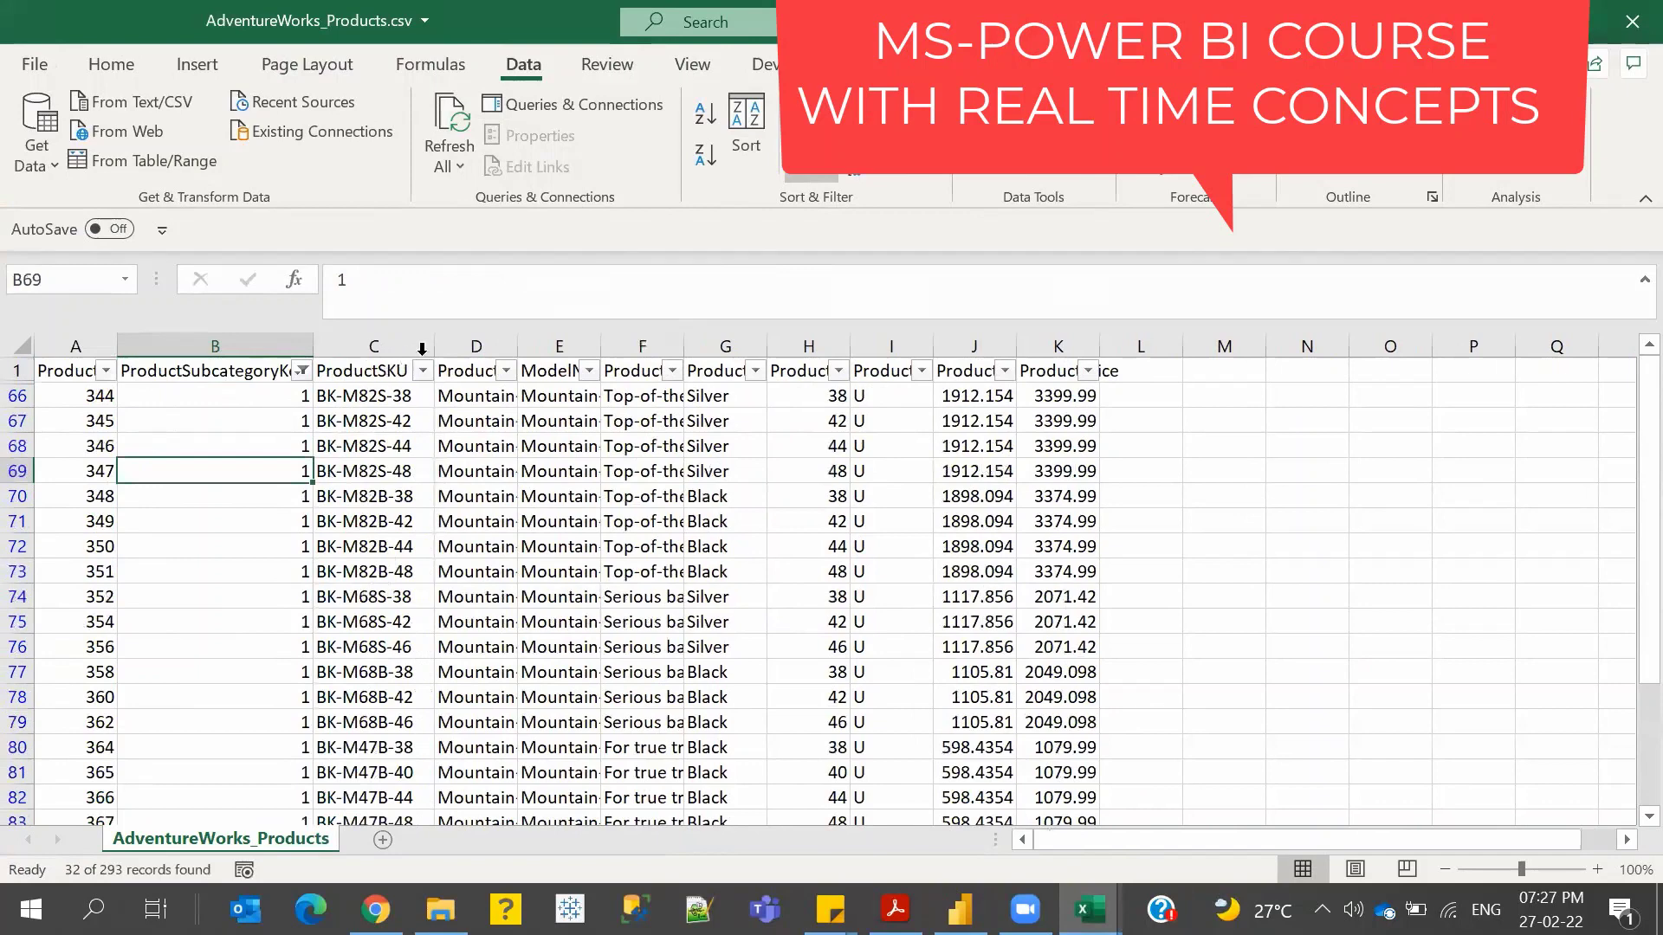
{"action": "key", "text": "ctrl+Up"}
{"action": "key", "text": "Down"}
{"action": "key", "text": "Right"}
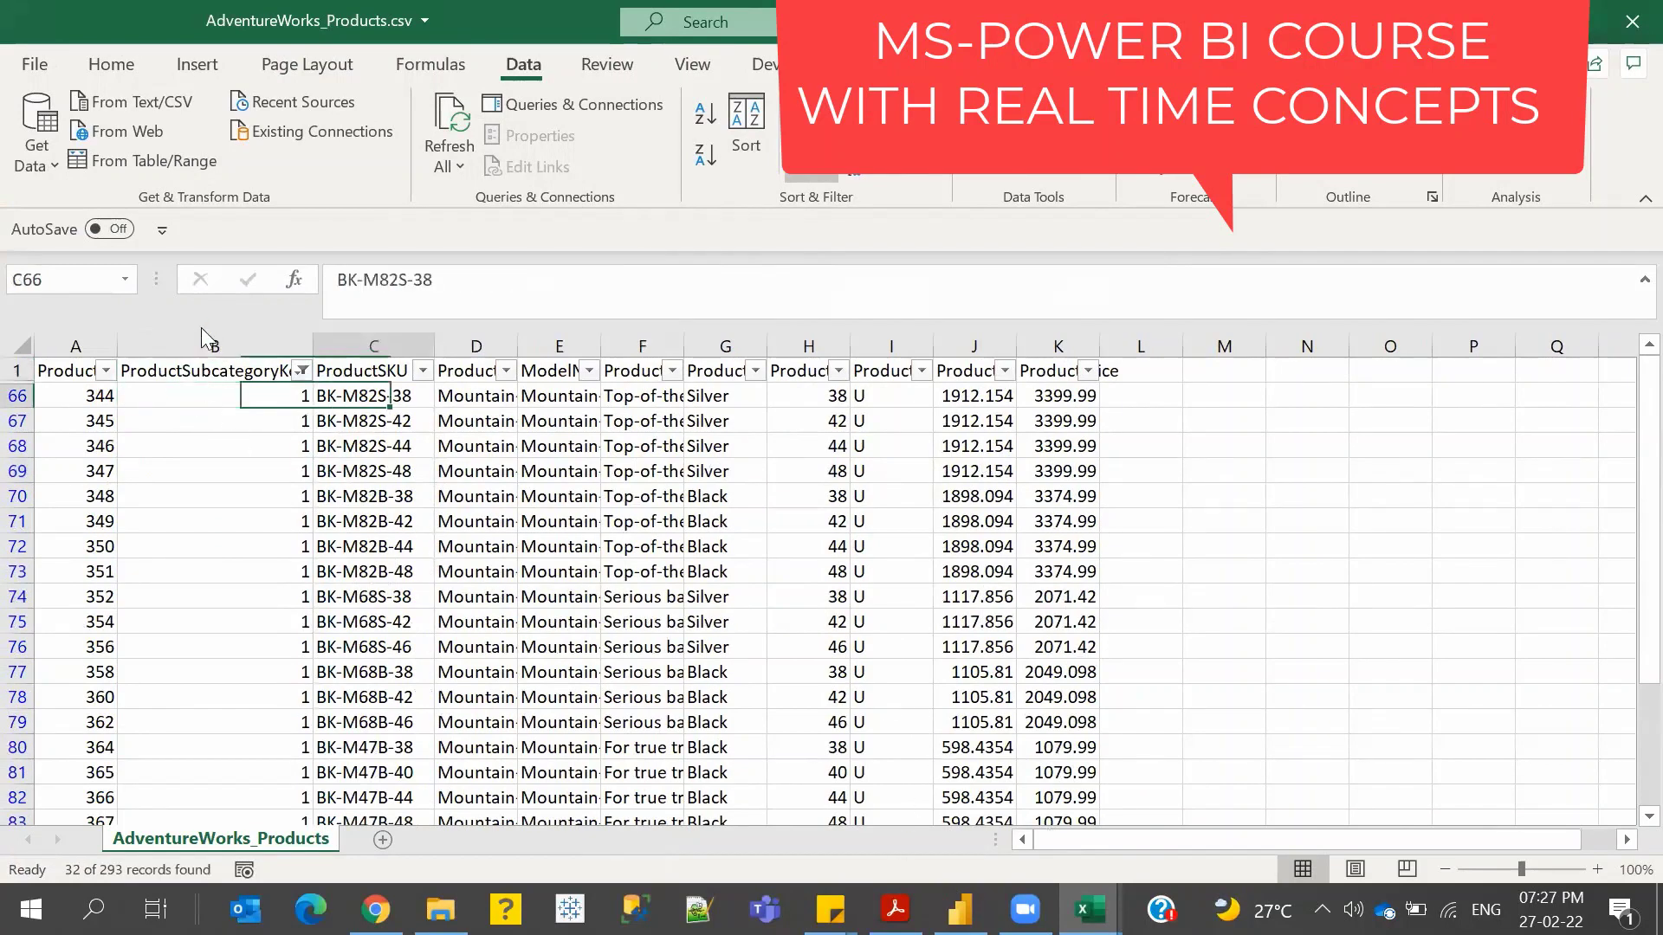
- Check the product list in Power BI Desktop, then return to AdventureWorks_Products.csv and fit the ProductName column to its contents for comparison
{"action": "key", "text": "alt+Tab"}
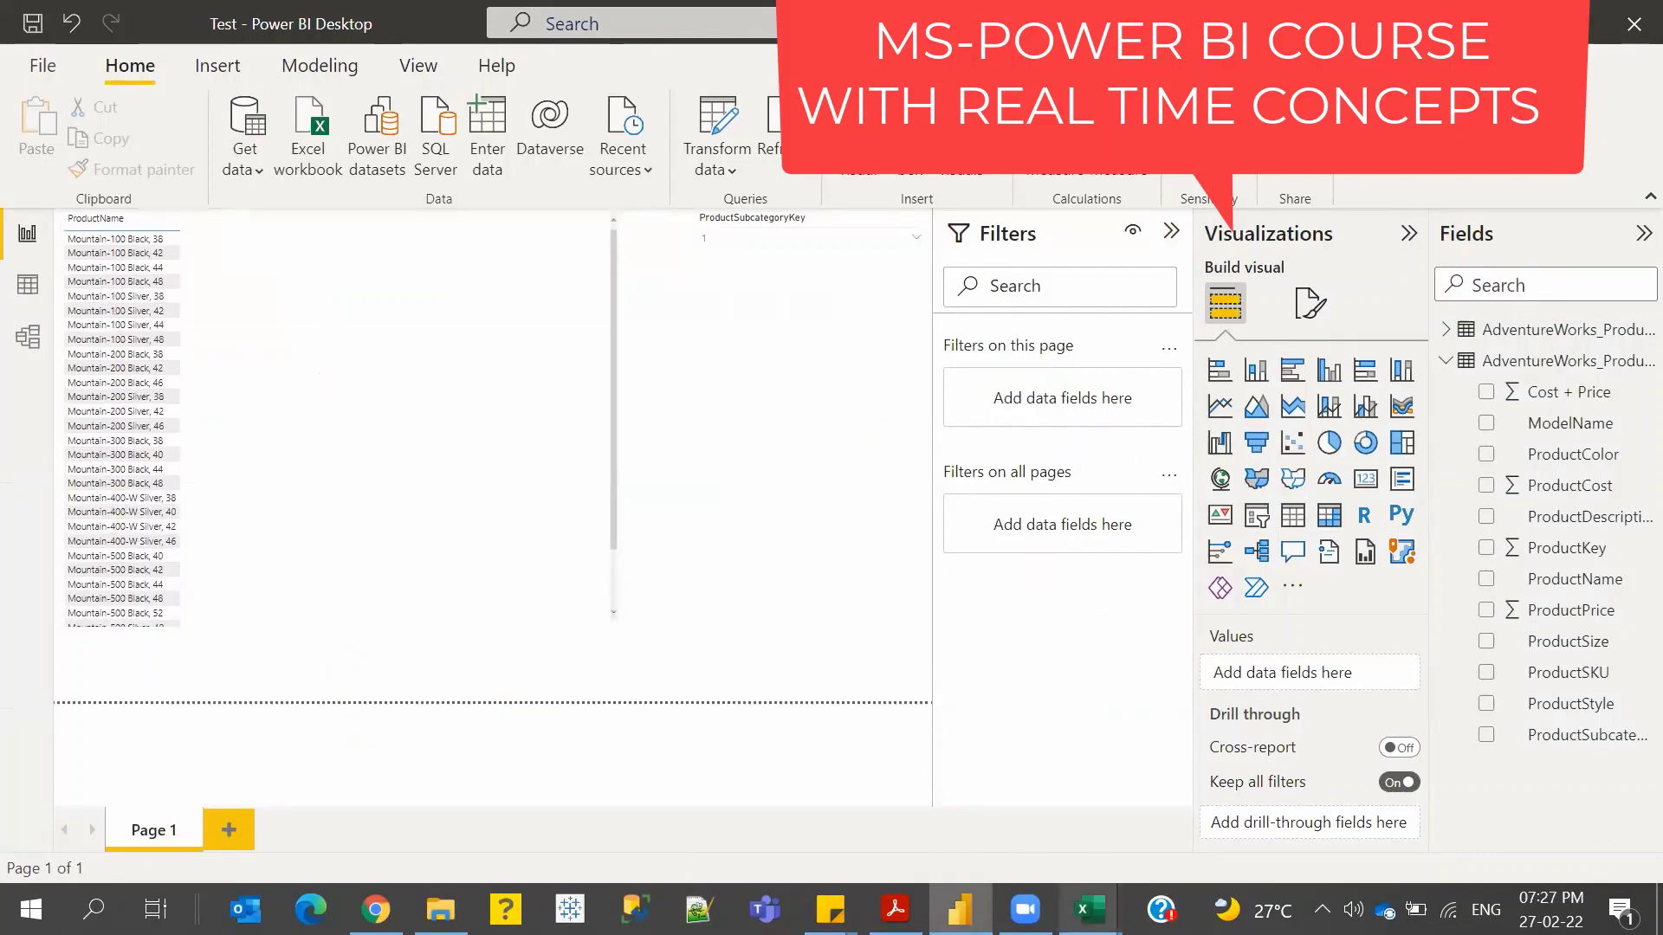
{"action": "mouse_move", "coordinate": [1089, 906]}
{"action": "left_click", "coordinate": [1369, 780]}
{"action": "left_click", "coordinate": [334, 375]}
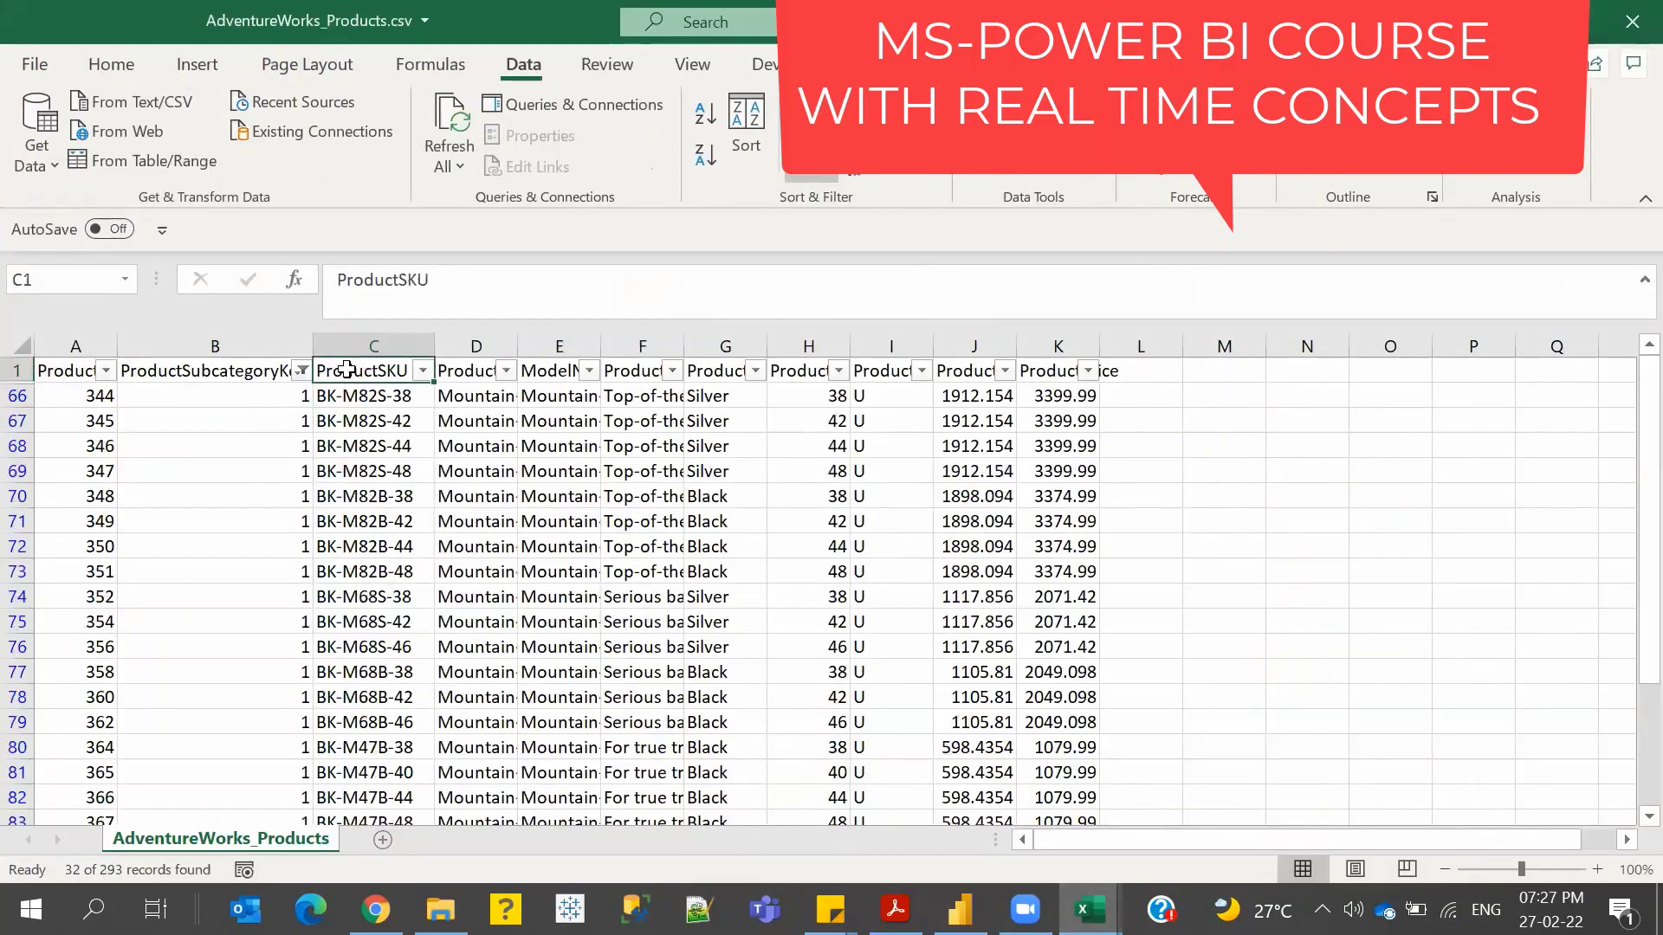
{"action": "left_click", "coordinate": [467, 371]}
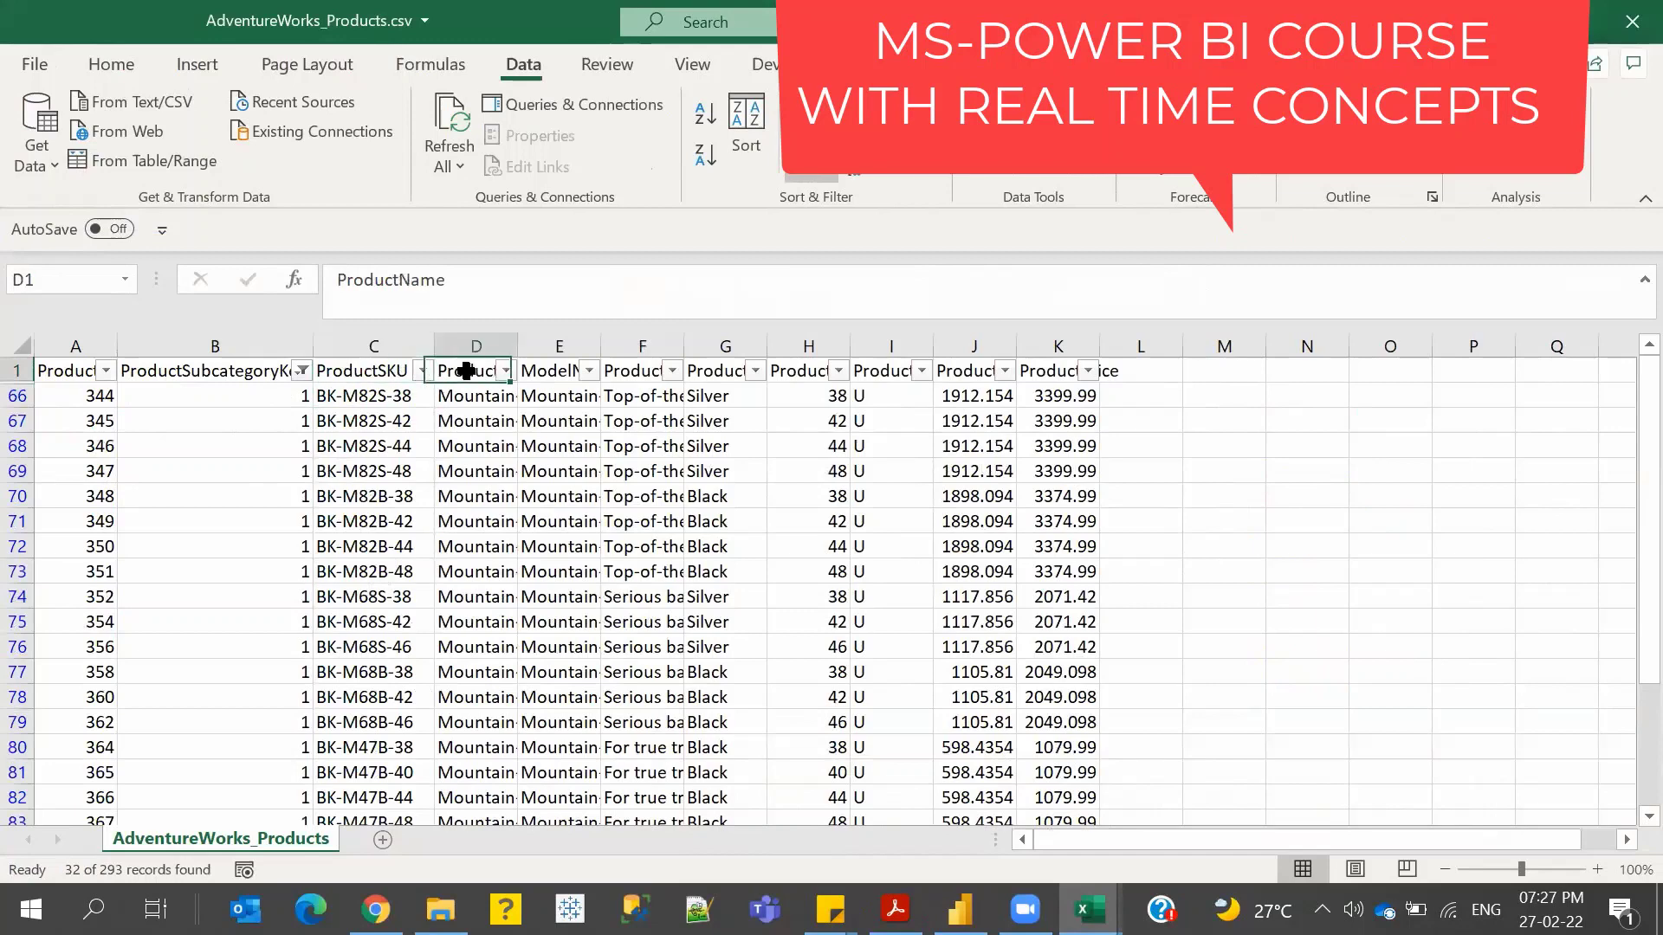
{"action": "double_click", "coordinate": [518, 346]}
{"action": "left_click", "coordinate": [535, 463]}
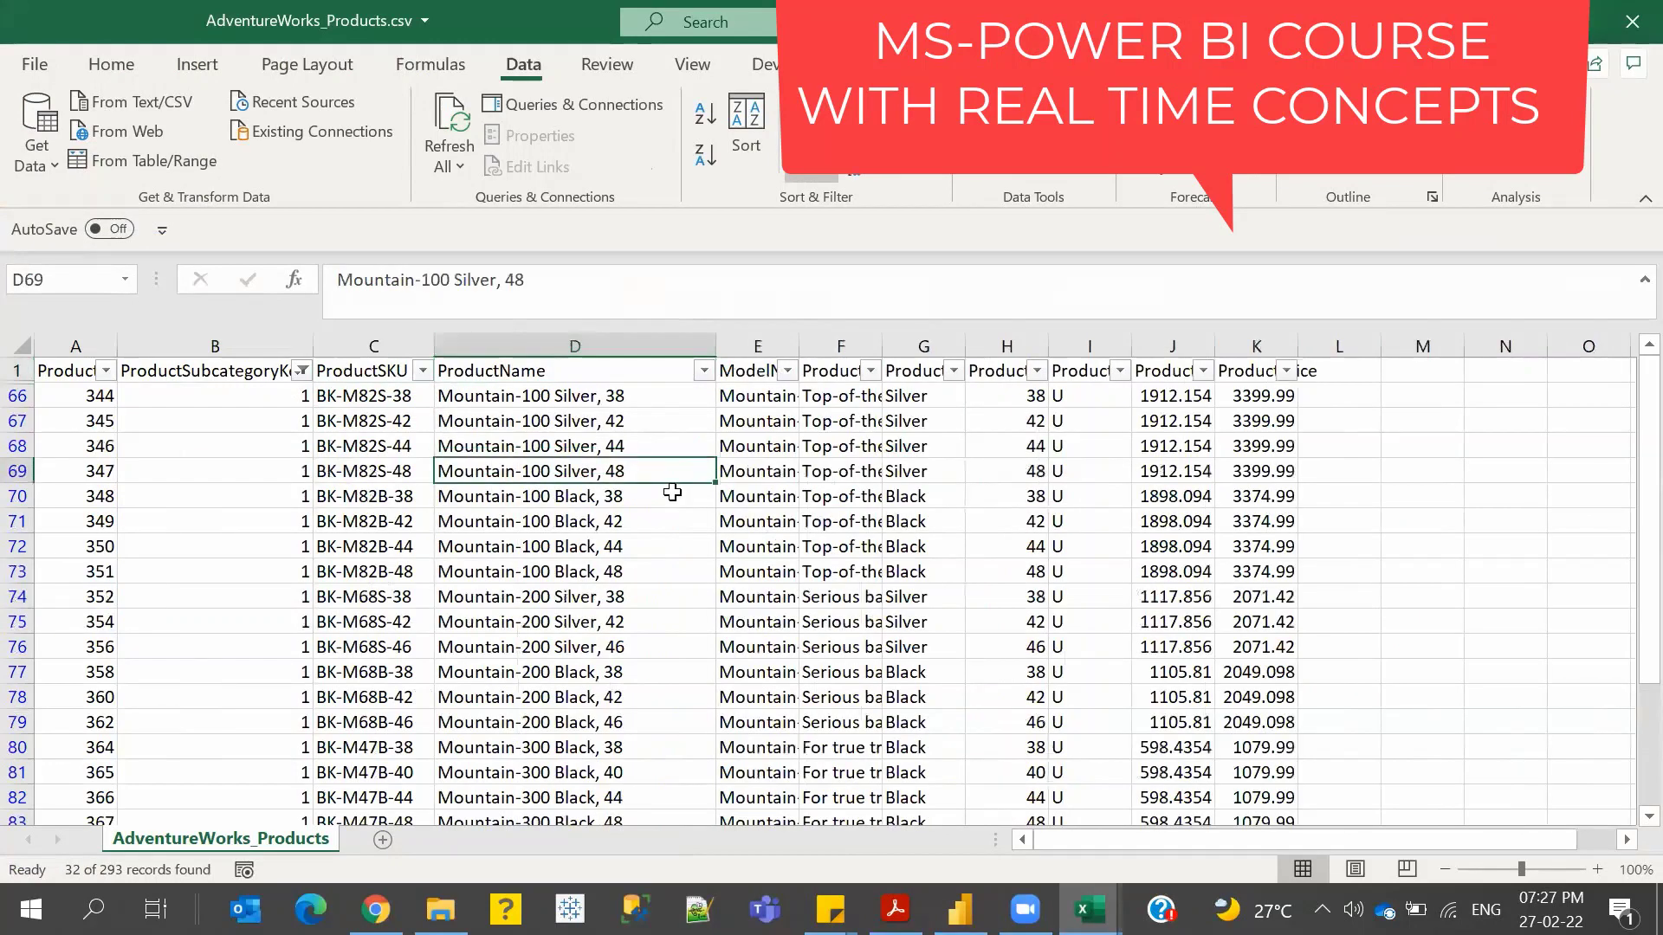
{"action": "scroll", "coordinate": [130, 378], "scroll_direction": "down", "scroll_amount": 1}
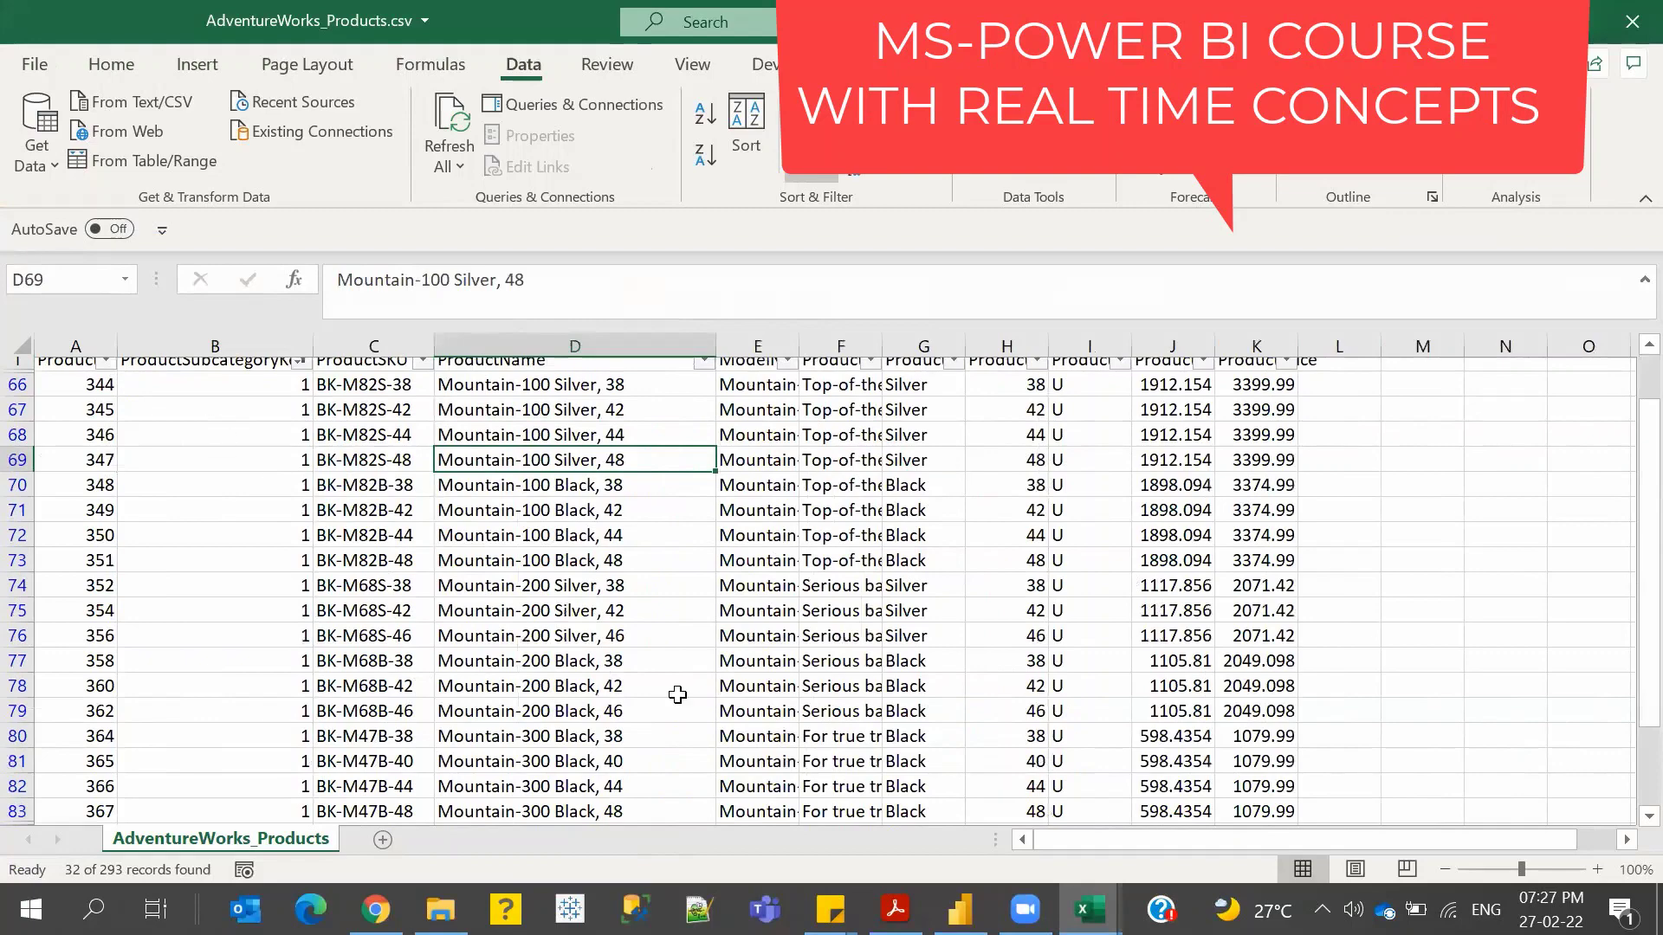
{"action": "scroll", "coordinate": [529, 582], "scroll_direction": "down", "scroll_amount": 10}
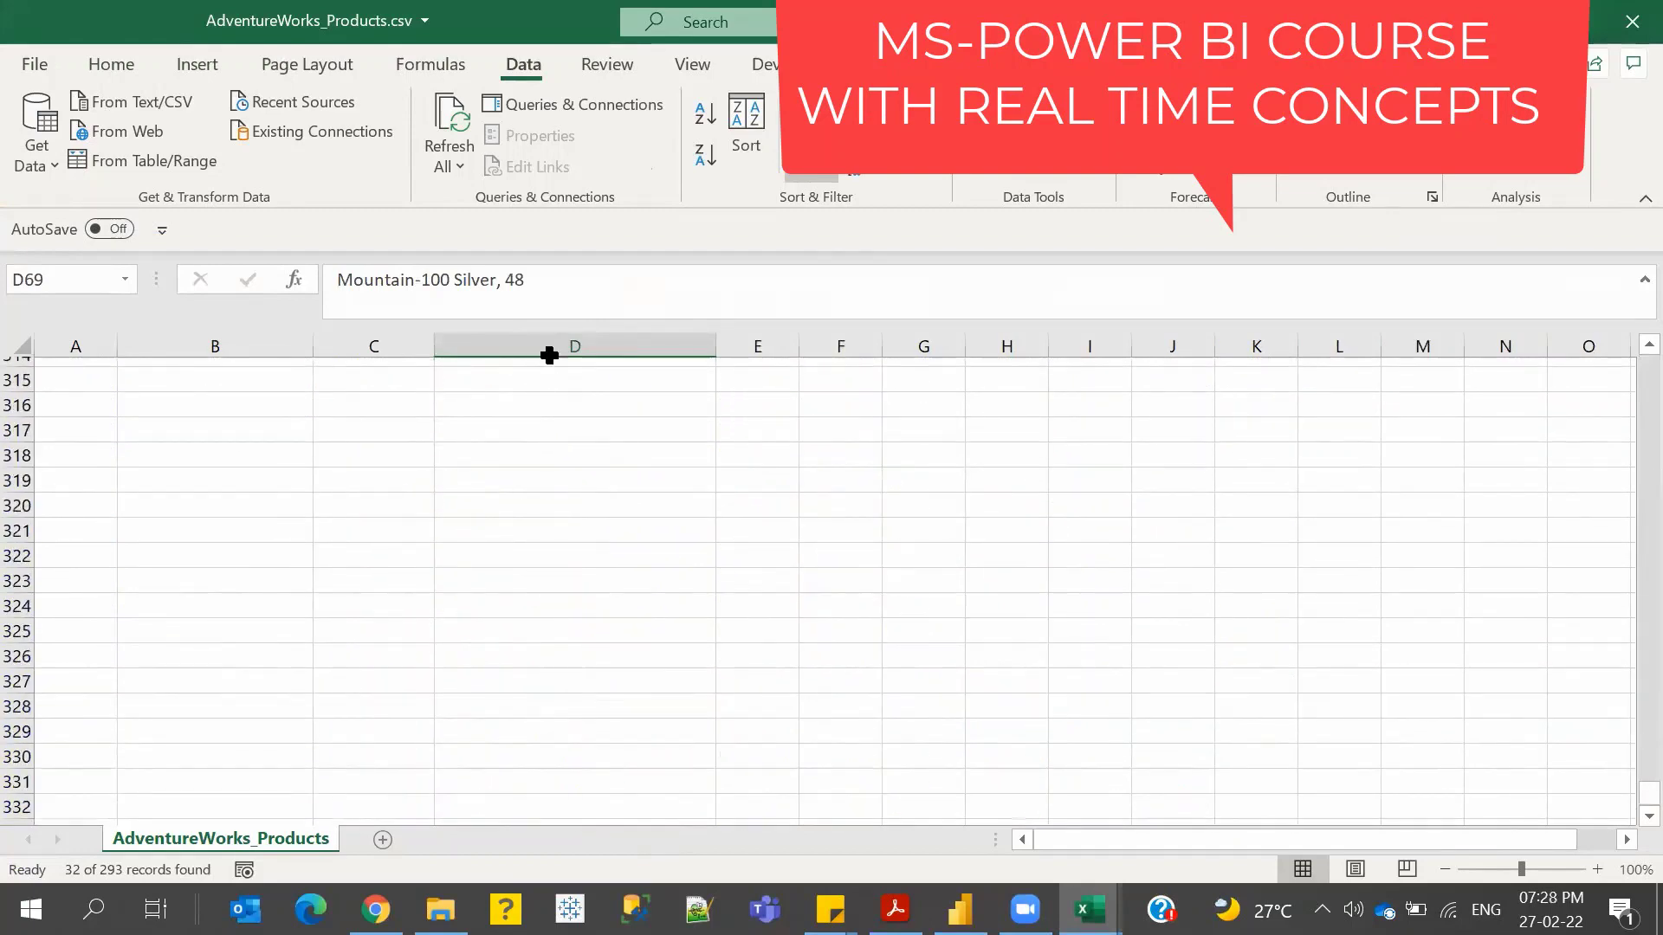
{"action": "scroll", "coordinate": [230, 445], "scroll_direction": "up", "scroll_amount": 10}
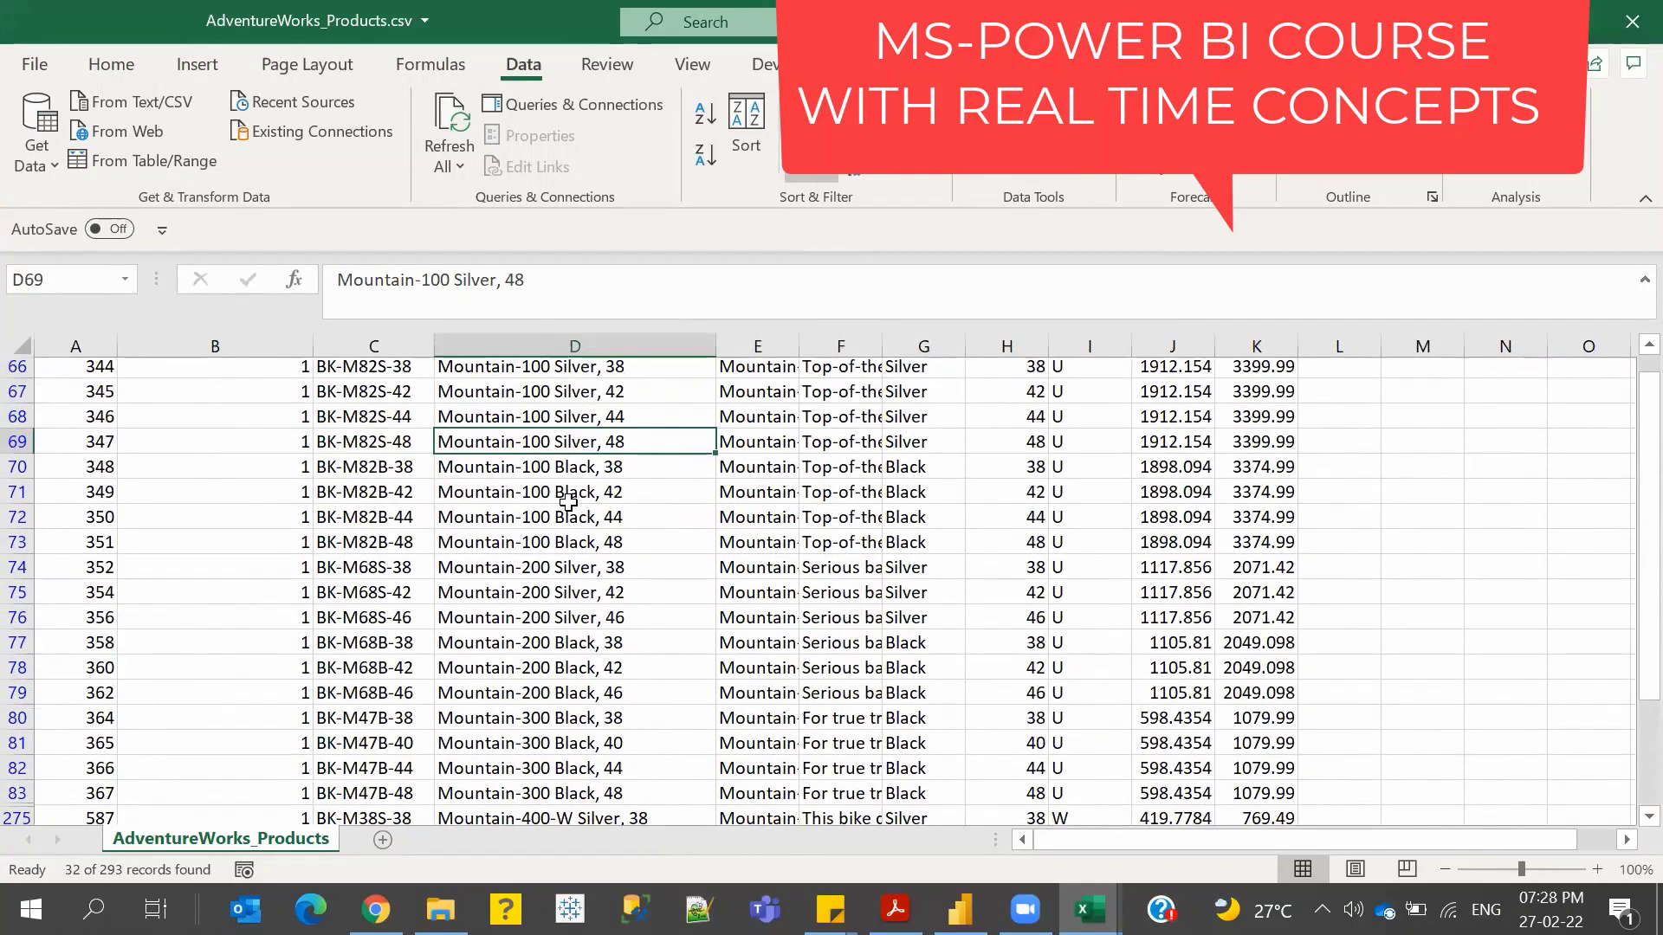
- Look through the remaining filtered products and their ProductSubcategoryKey values in AdventureWorks_Products.csv
{"action": "scroll", "coordinate": [567, 502], "scroll_direction": "up", "scroll_amount": 1}
{"action": "left_click", "coordinate": [215, 429]}
{"action": "scroll", "coordinate": [215, 429], "scroll_direction": "down", "scroll_amount": 2}
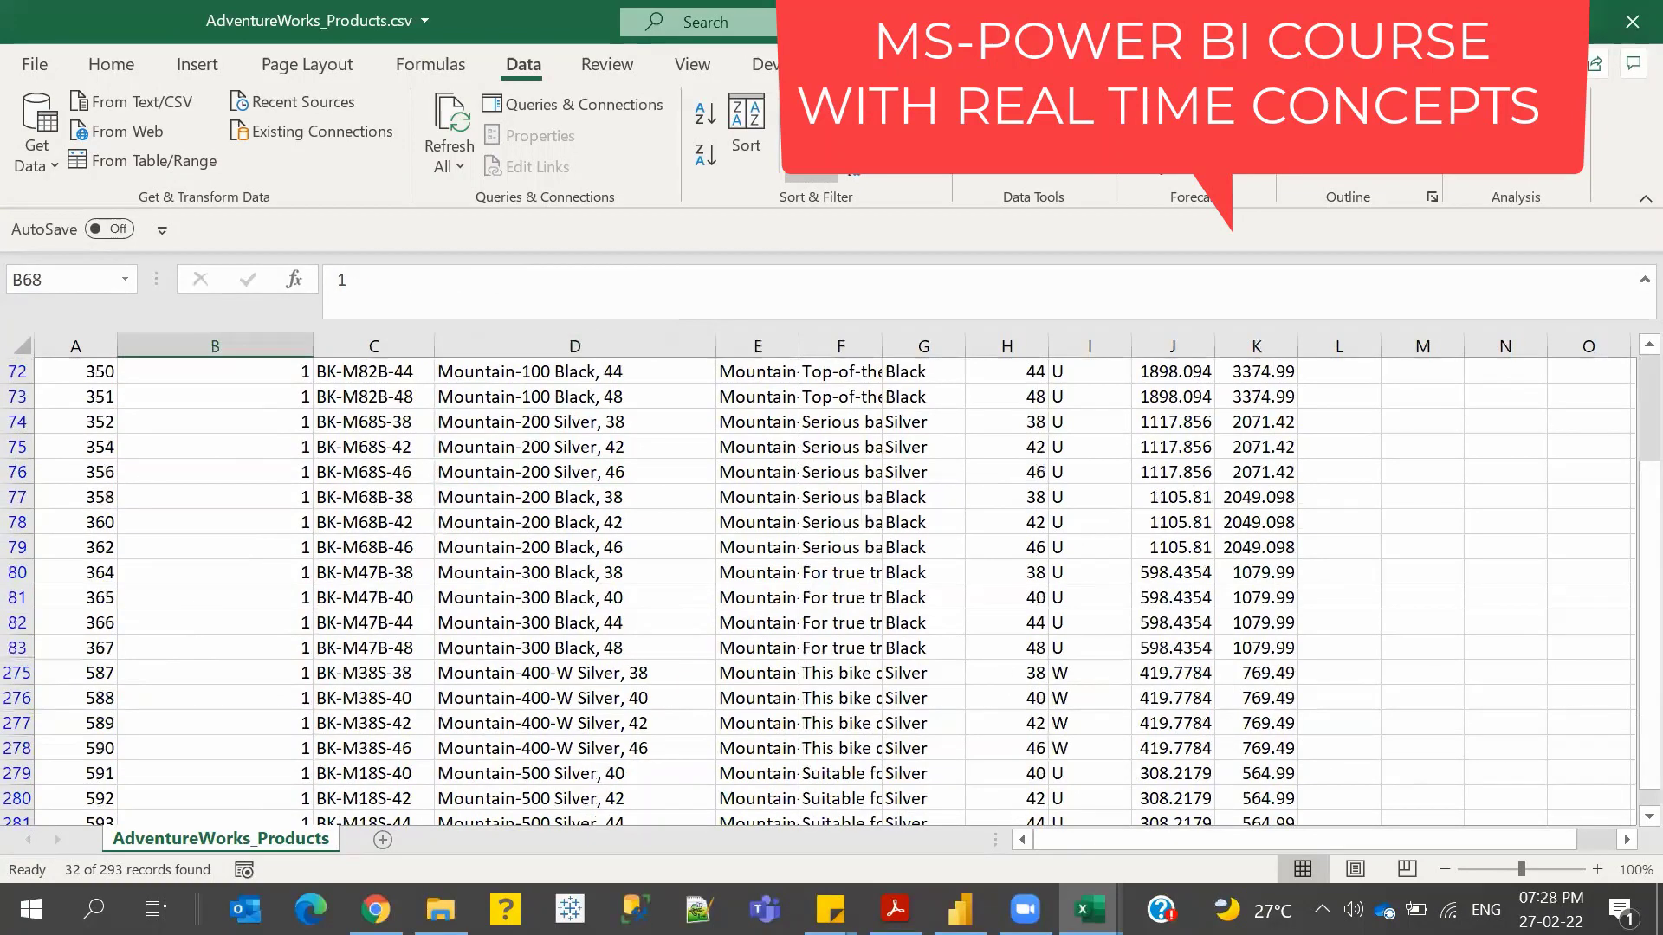
{"action": "scroll", "coordinate": [1459, 441], "scroll_direction": "down", "scroll_amount": 2}
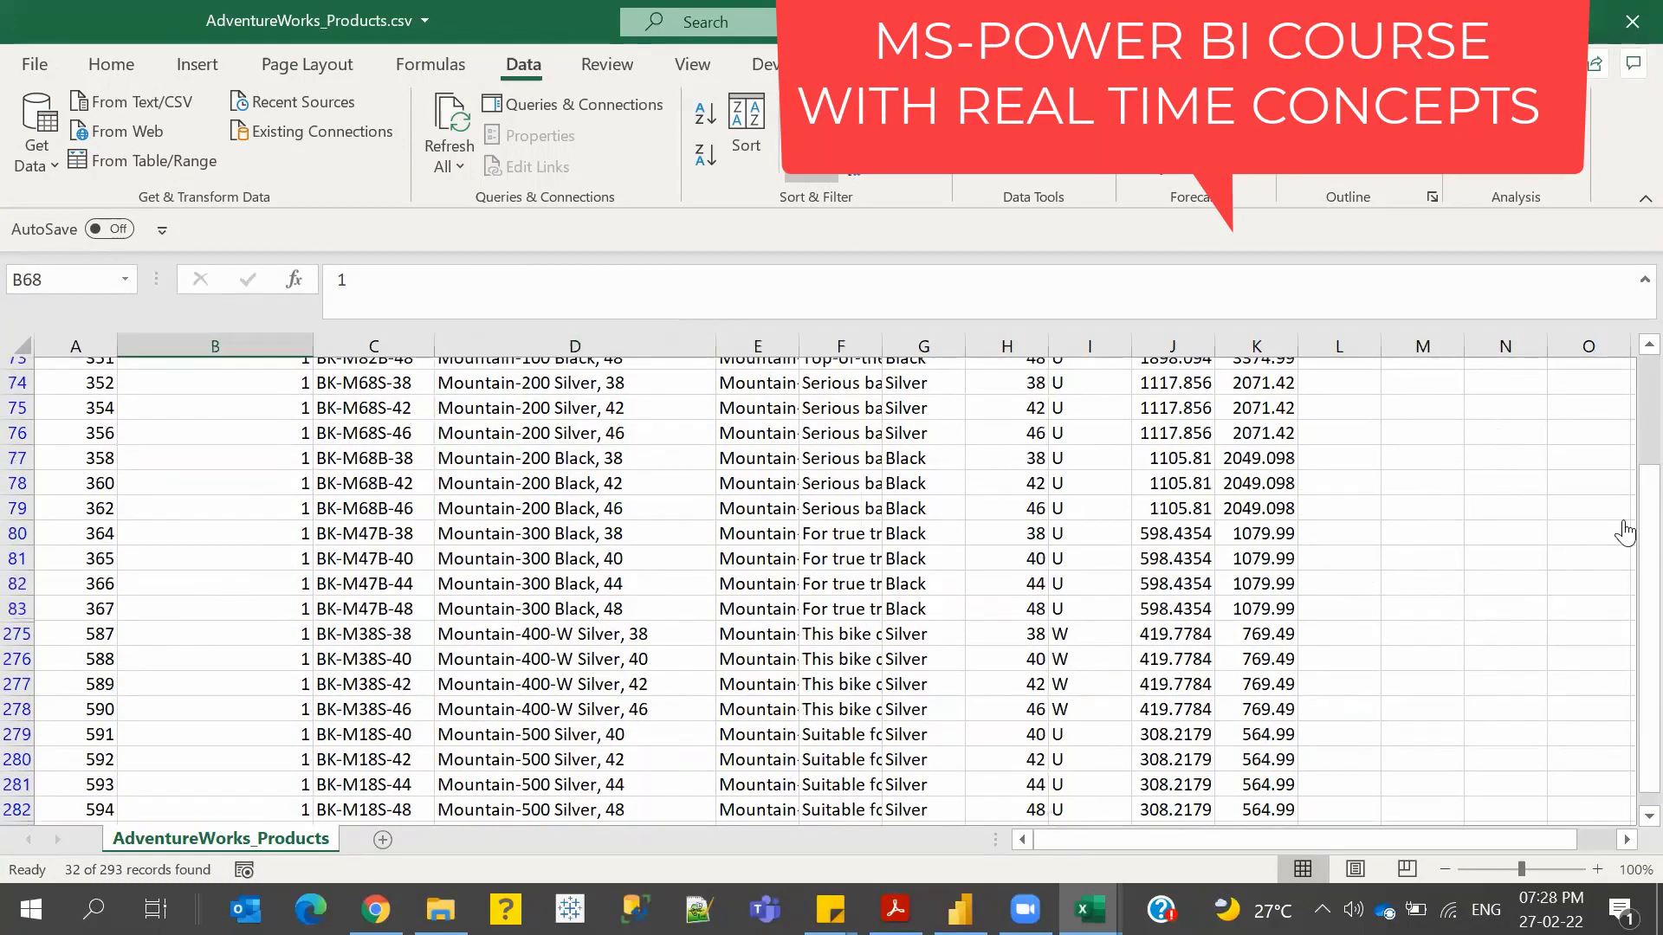
- Switch to Power BI Desktop and add the ProductSubcategoryKey field to the product table beside ProductName
{"action": "key", "text": "alt+Tab"}
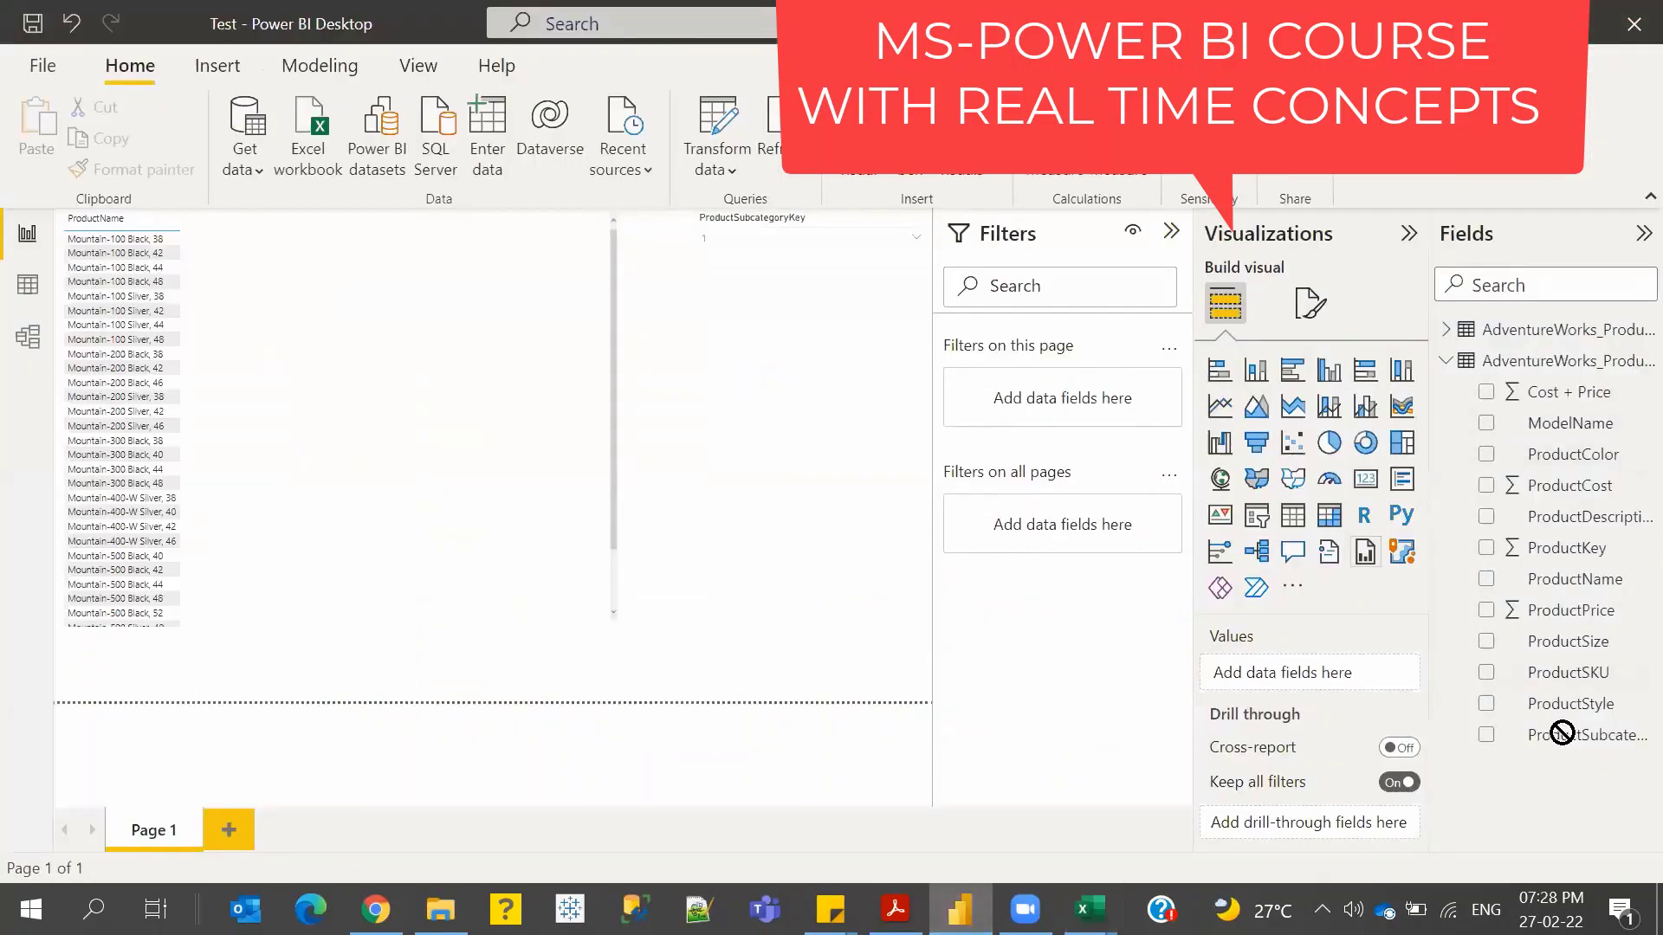
{"action": "left_click", "coordinate": [436, 433]}
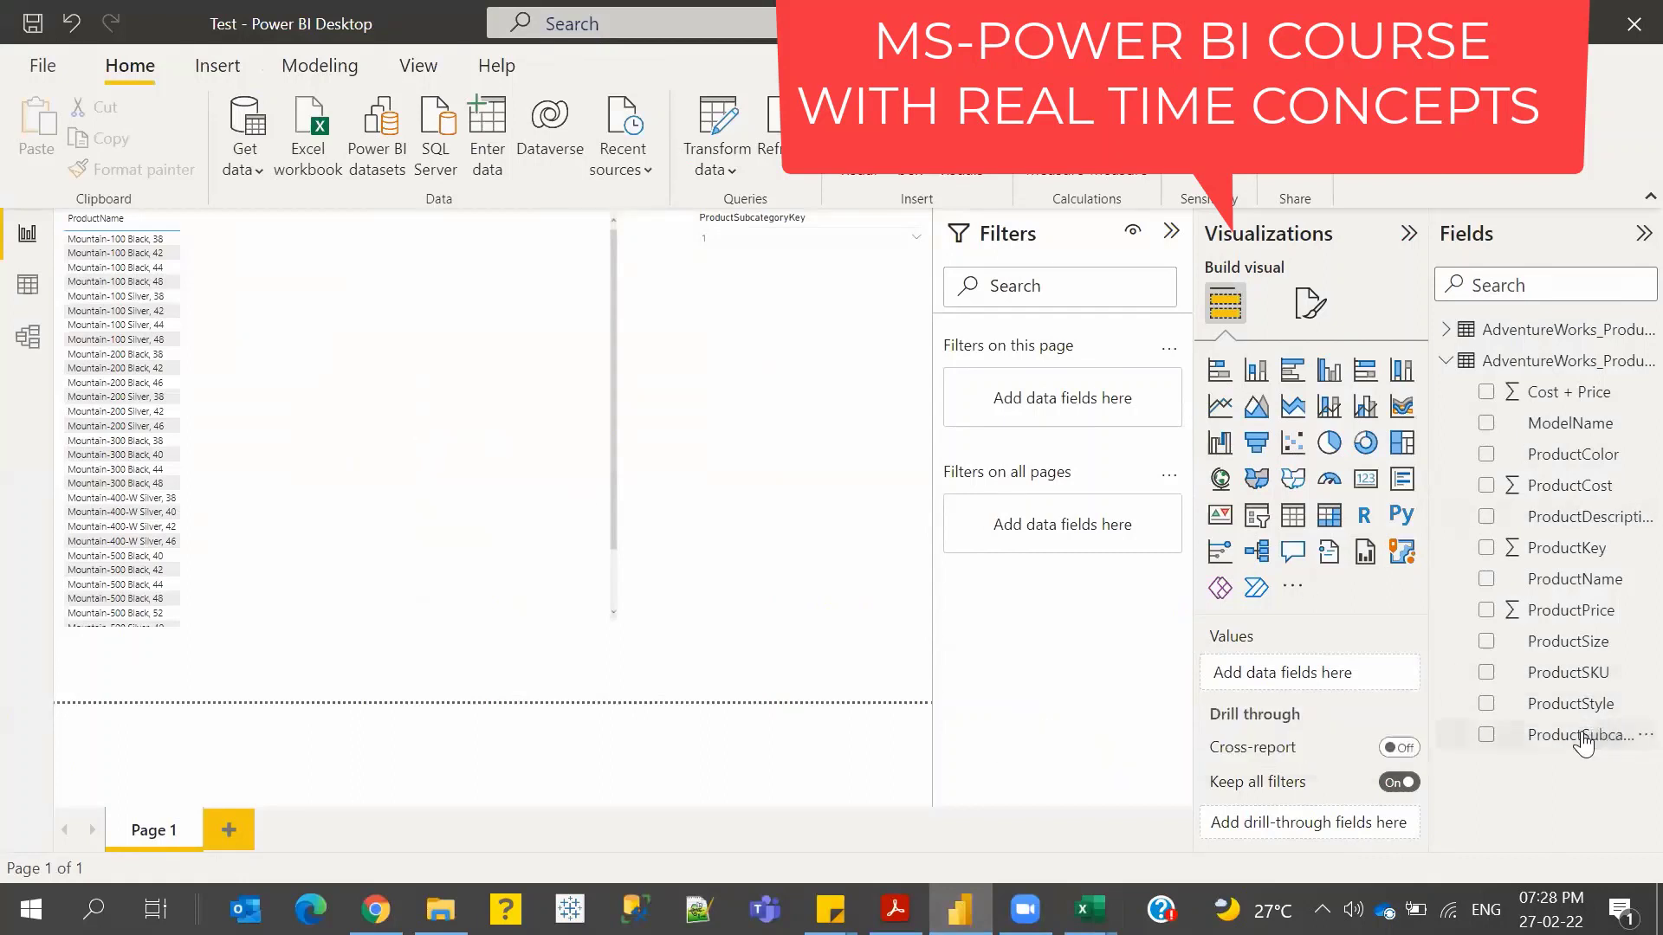
{"action": "left_click_drag", "start_coordinate": [1589, 735], "coordinate": [1386, 711]}
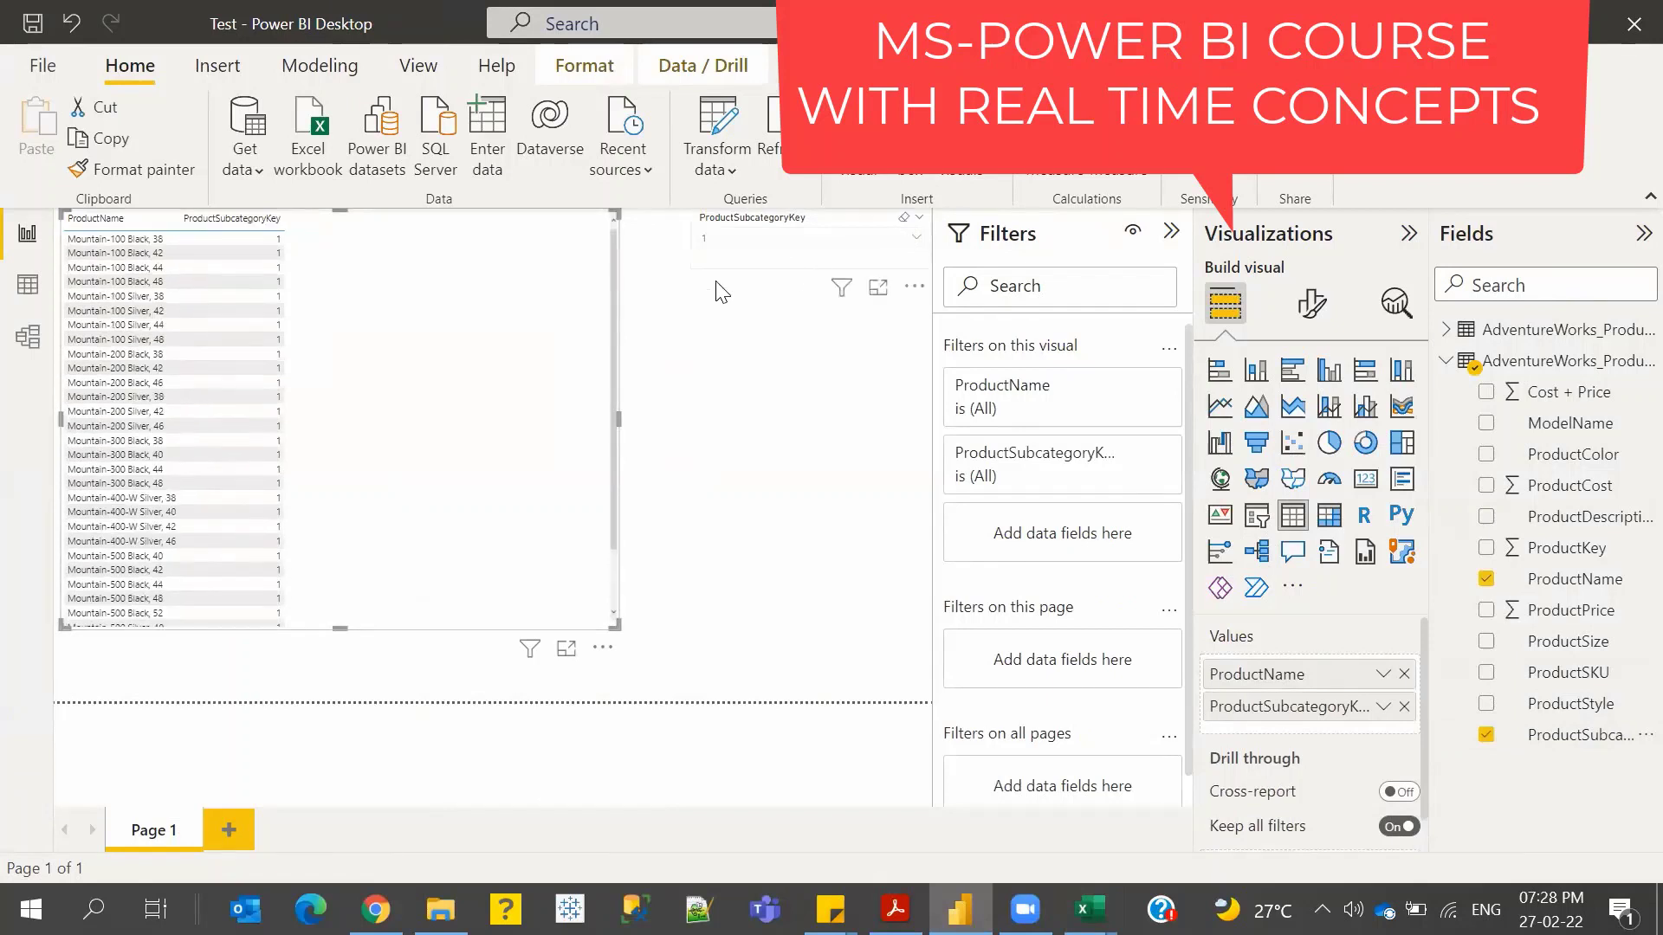
{"action": "scroll", "coordinate": [252, 420], "scroll_direction": "down", "scroll_amount": 3}
{"action": "scroll", "coordinate": [358, 412], "scroll_direction": "up", "scroll_amount": 3}
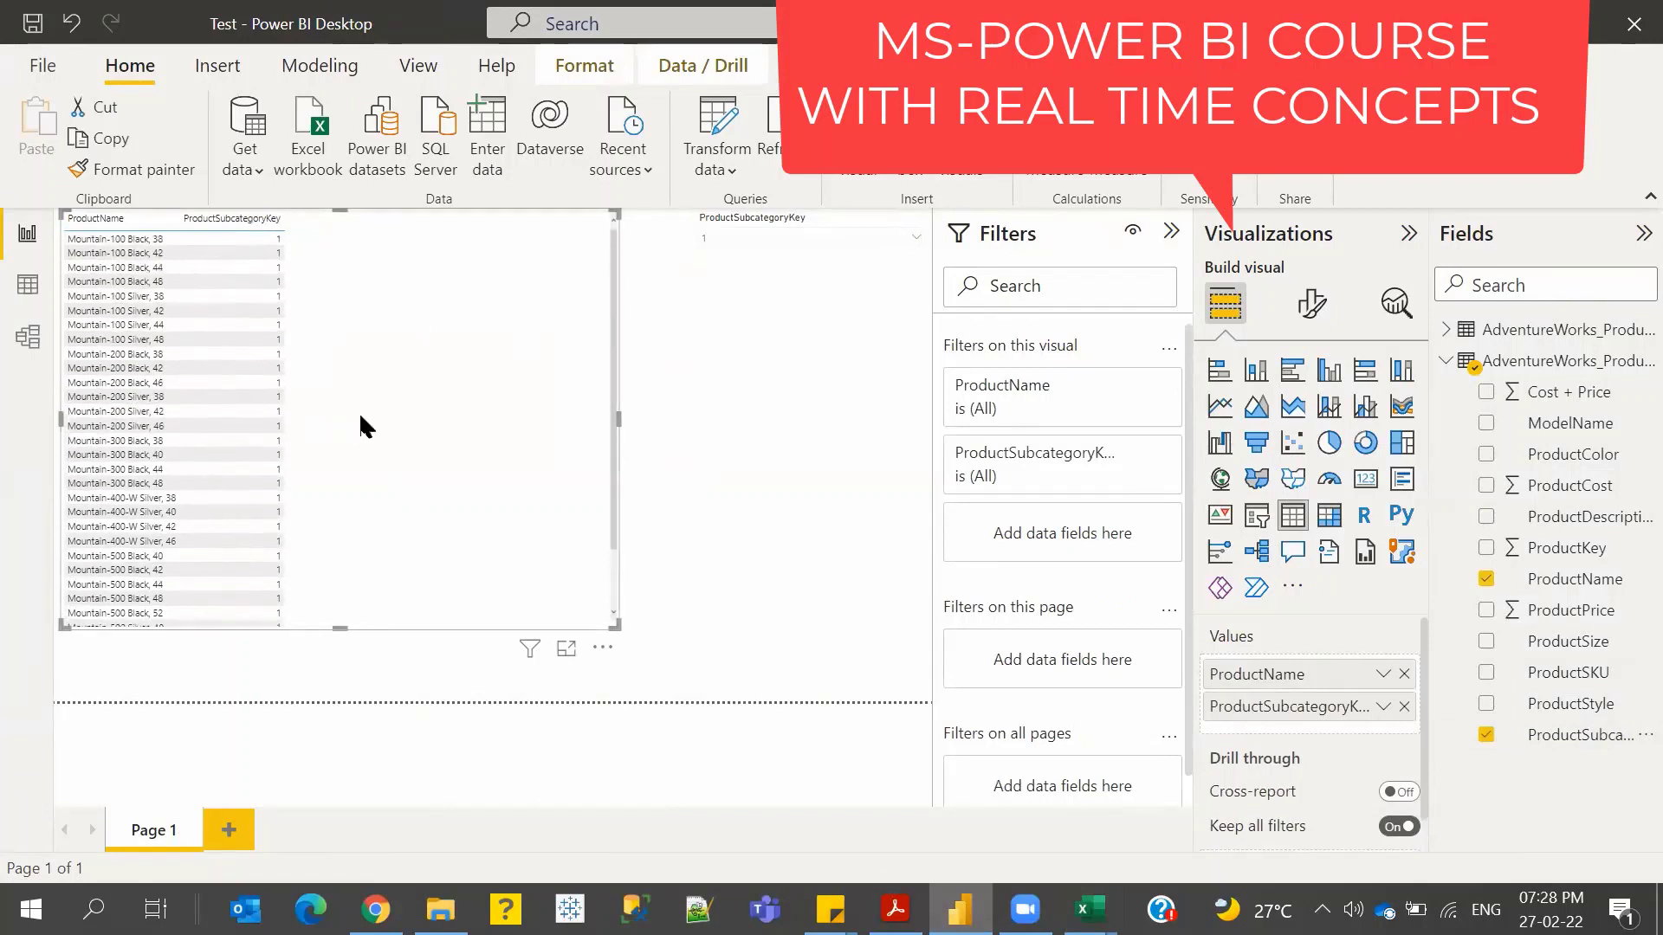
{"action": "left_click", "coordinate": [856, 413]}
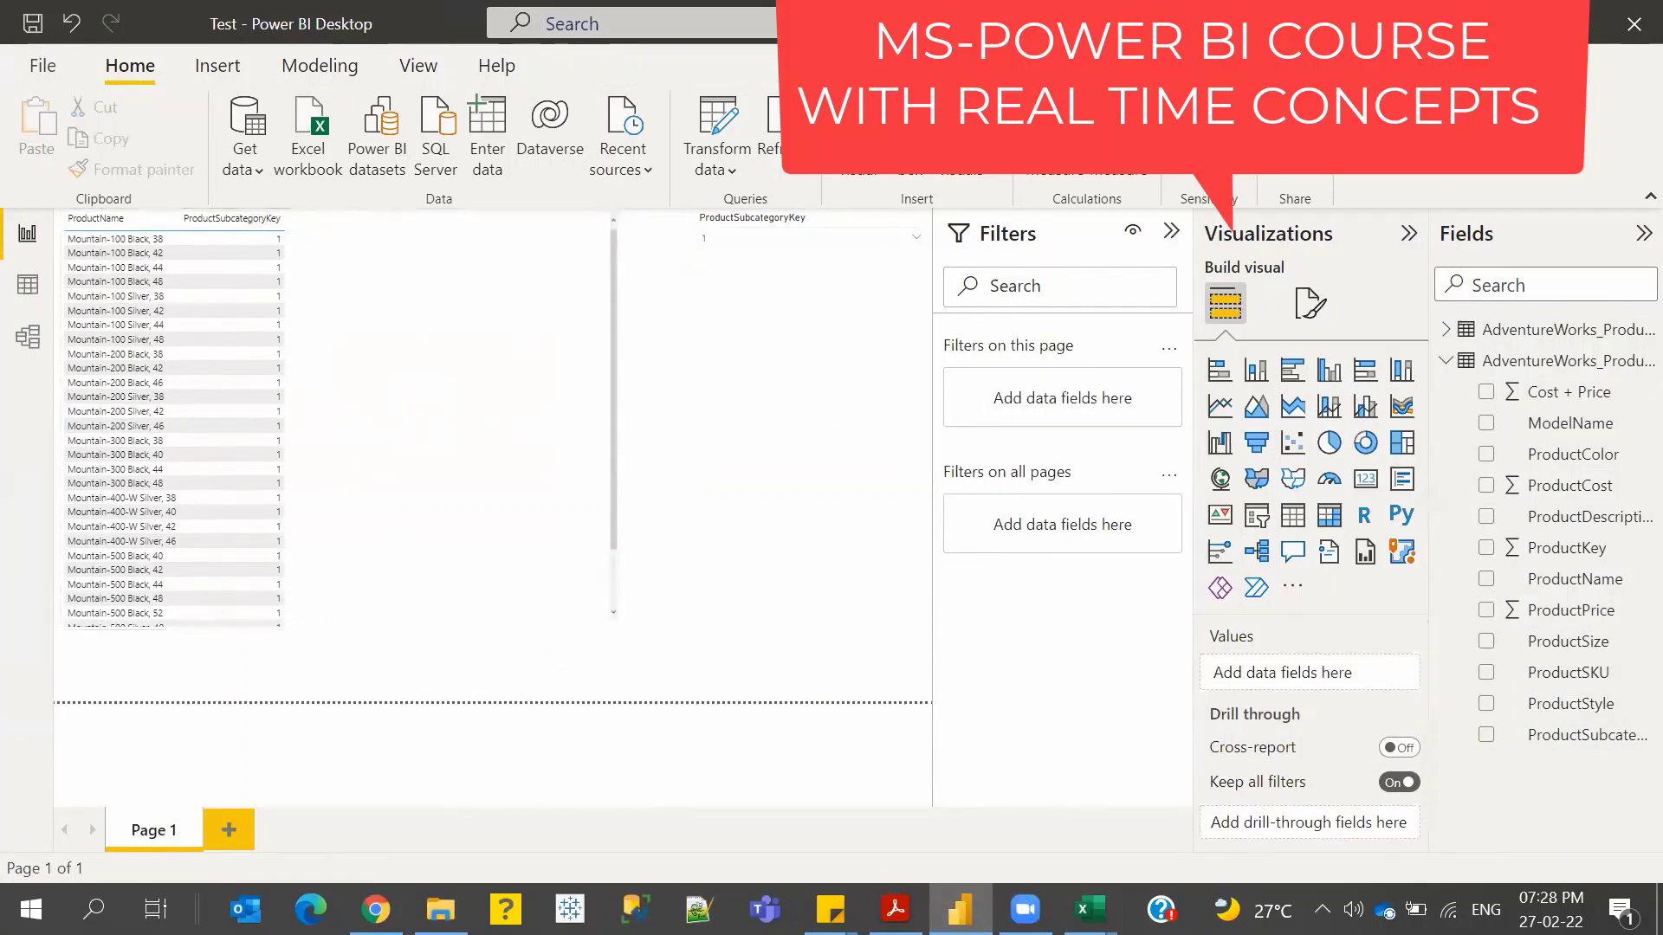
- Switch to AdventureWorks_Product_Subcategories.csv in Excel and look up the subcategory name for key 1
{"action": "mouse_move", "coordinate": [1090, 910]}
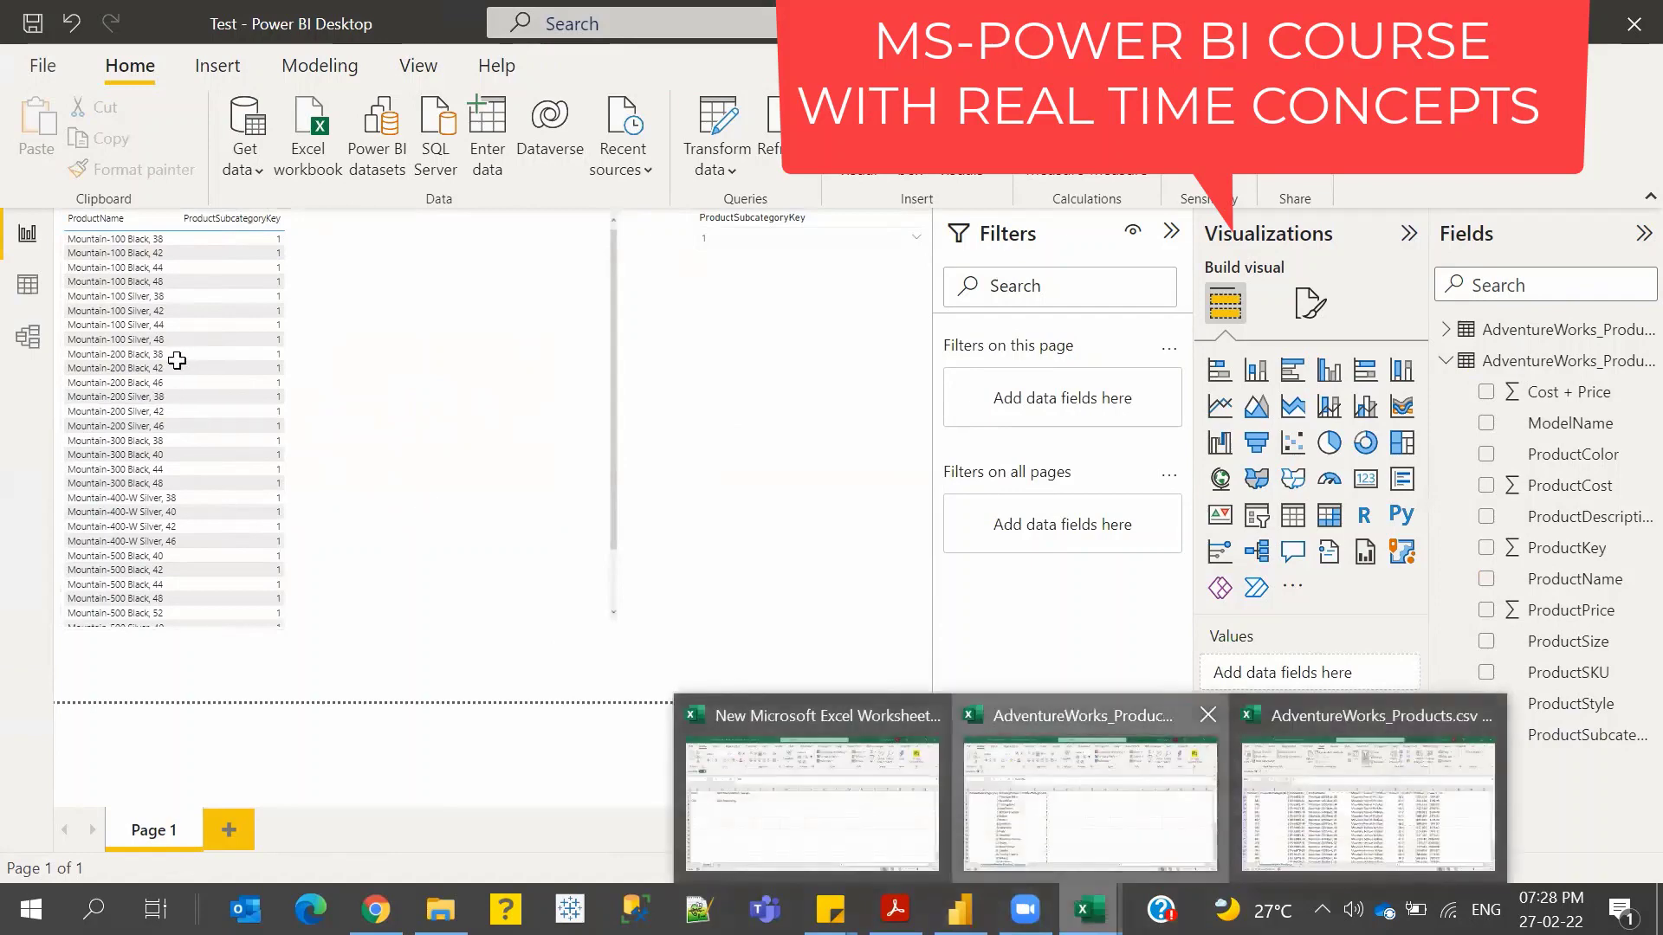
{"action": "left_click", "coordinate": [1090, 804]}
{"action": "scroll", "coordinate": [286, 689], "scroll_direction": "down", "scroll_amount": 5}
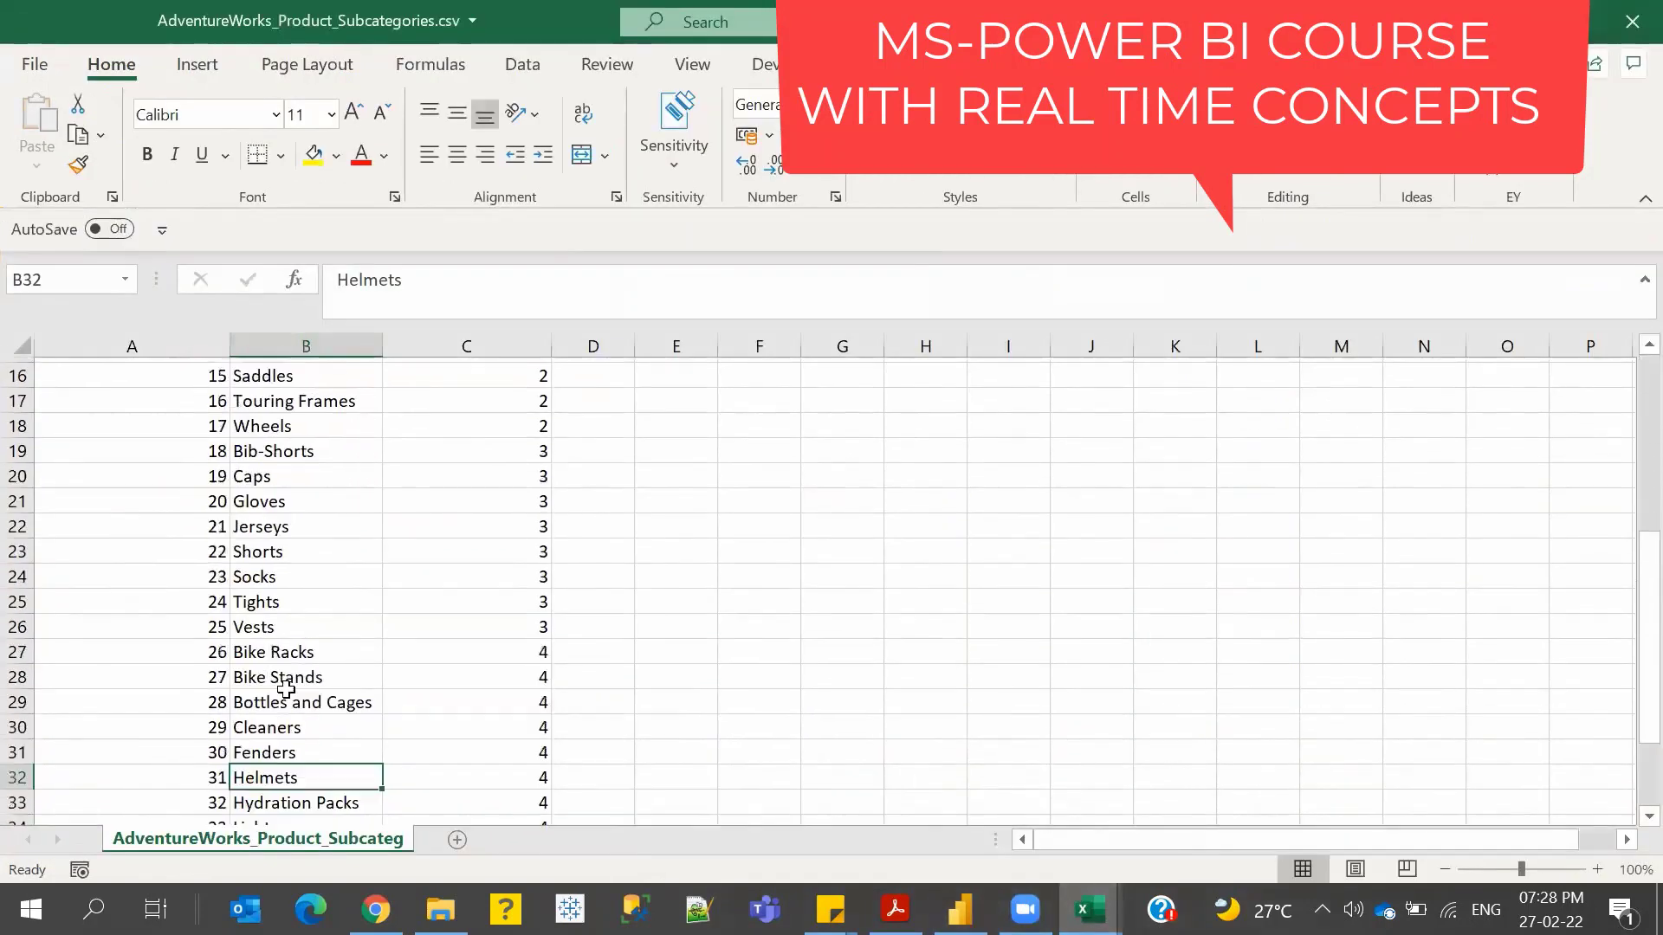
{"action": "scroll", "coordinate": [290, 662], "scroll_direction": "down", "scroll_amount": 2}
{"action": "scroll", "coordinate": [303, 607], "scroll_direction": "up", "scroll_amount": 7}
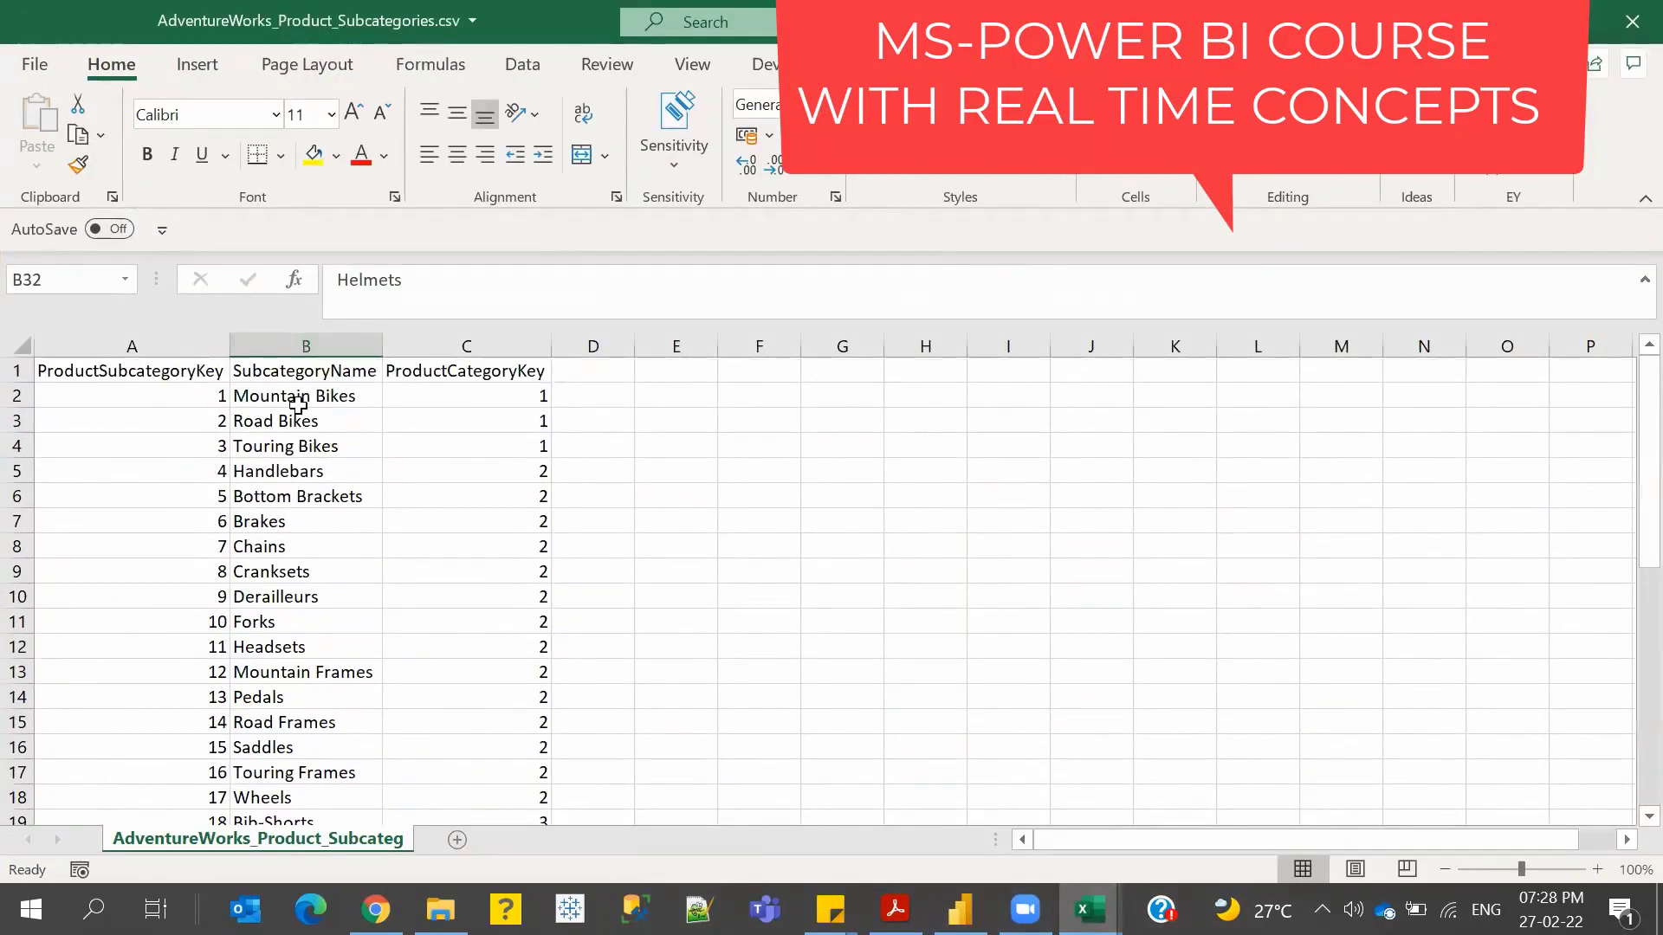
{"action": "left_click", "coordinate": [298, 400]}
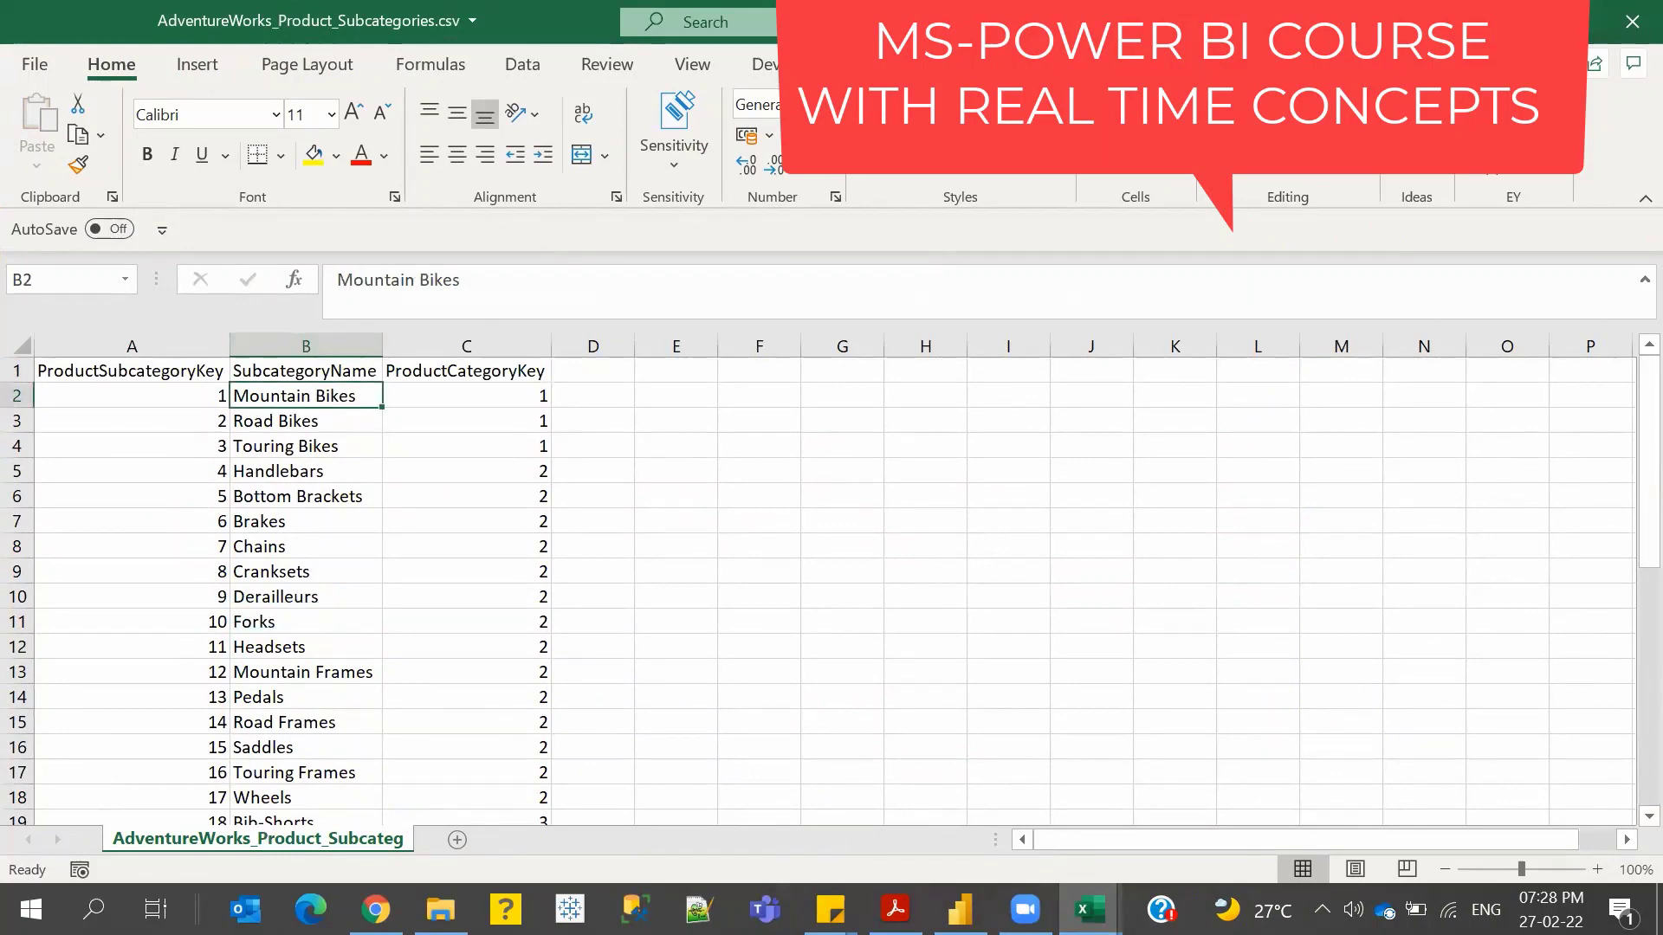
- Return to Power BI Desktop and add SubcategoryName from the AdventureWorks_Product_Subcategories table to the product table
{"action": "mouse_move", "coordinate": [1090, 901]}
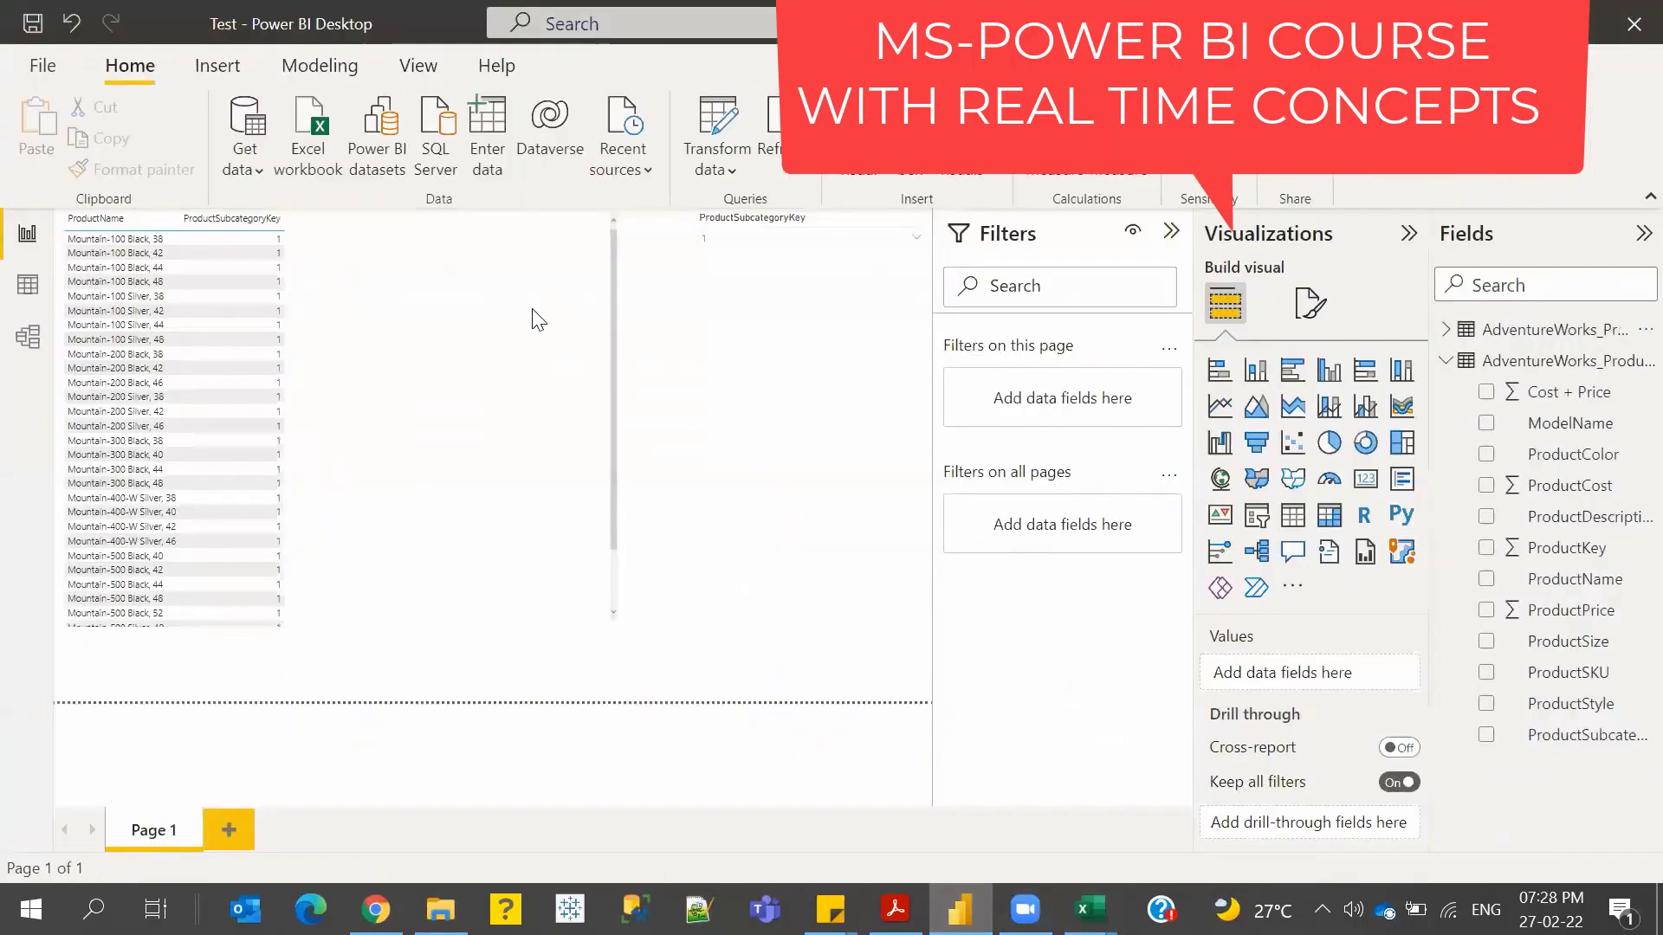
{"action": "left_click", "coordinate": [554, 319]}
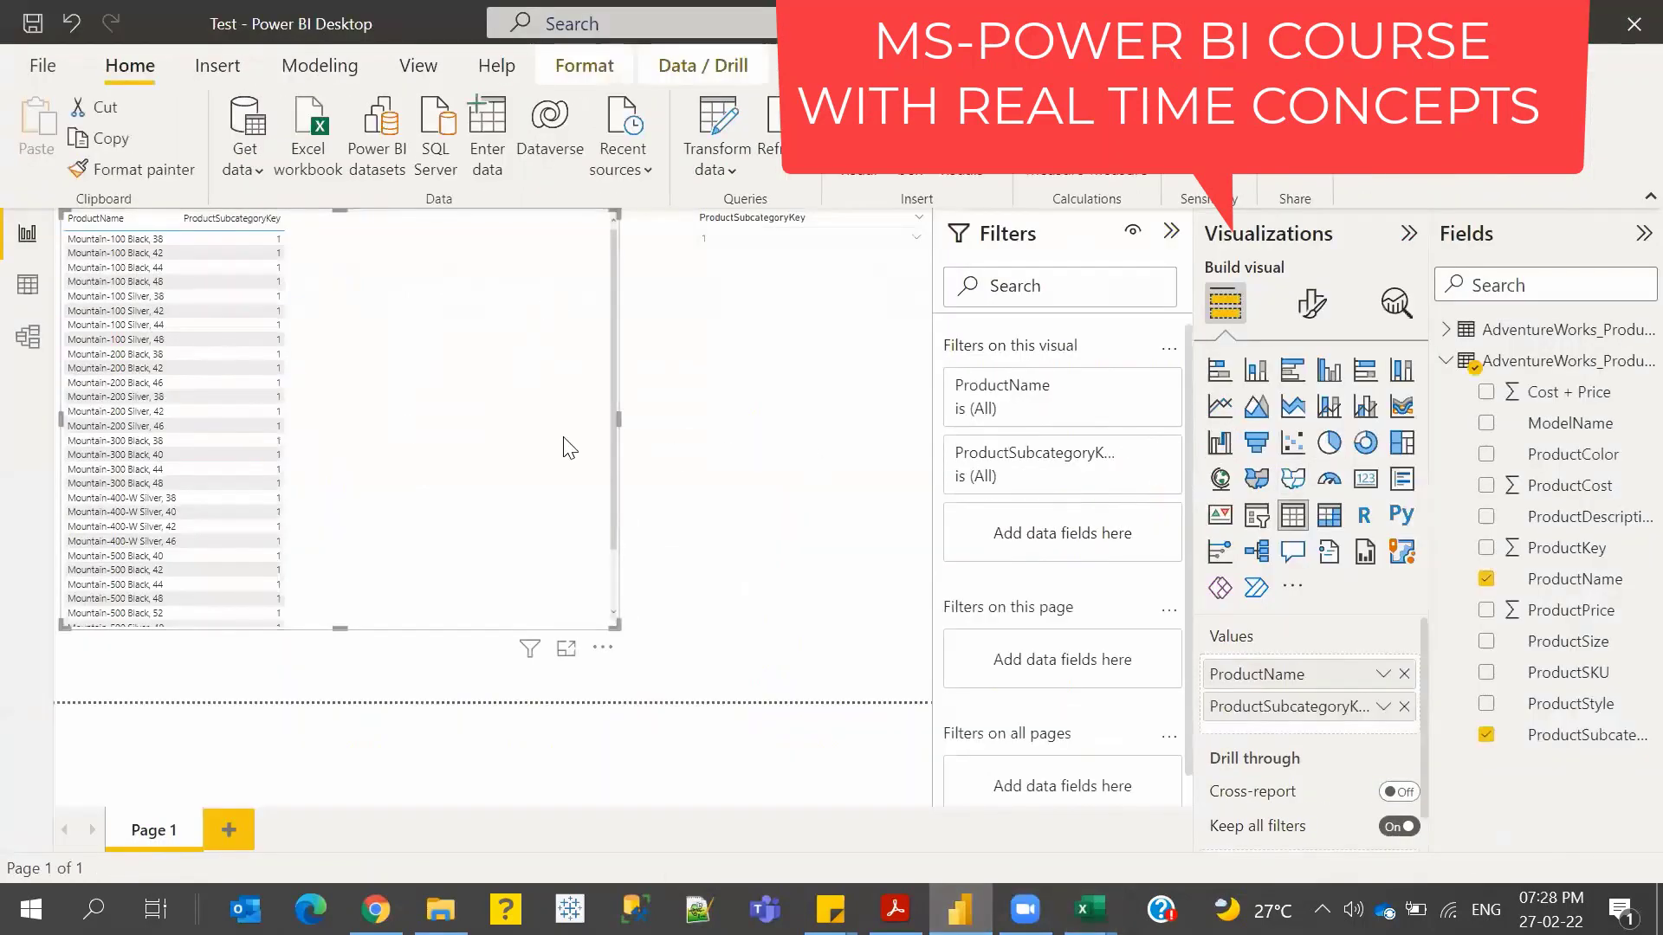
{"action": "left_click", "coordinate": [1446, 330]}
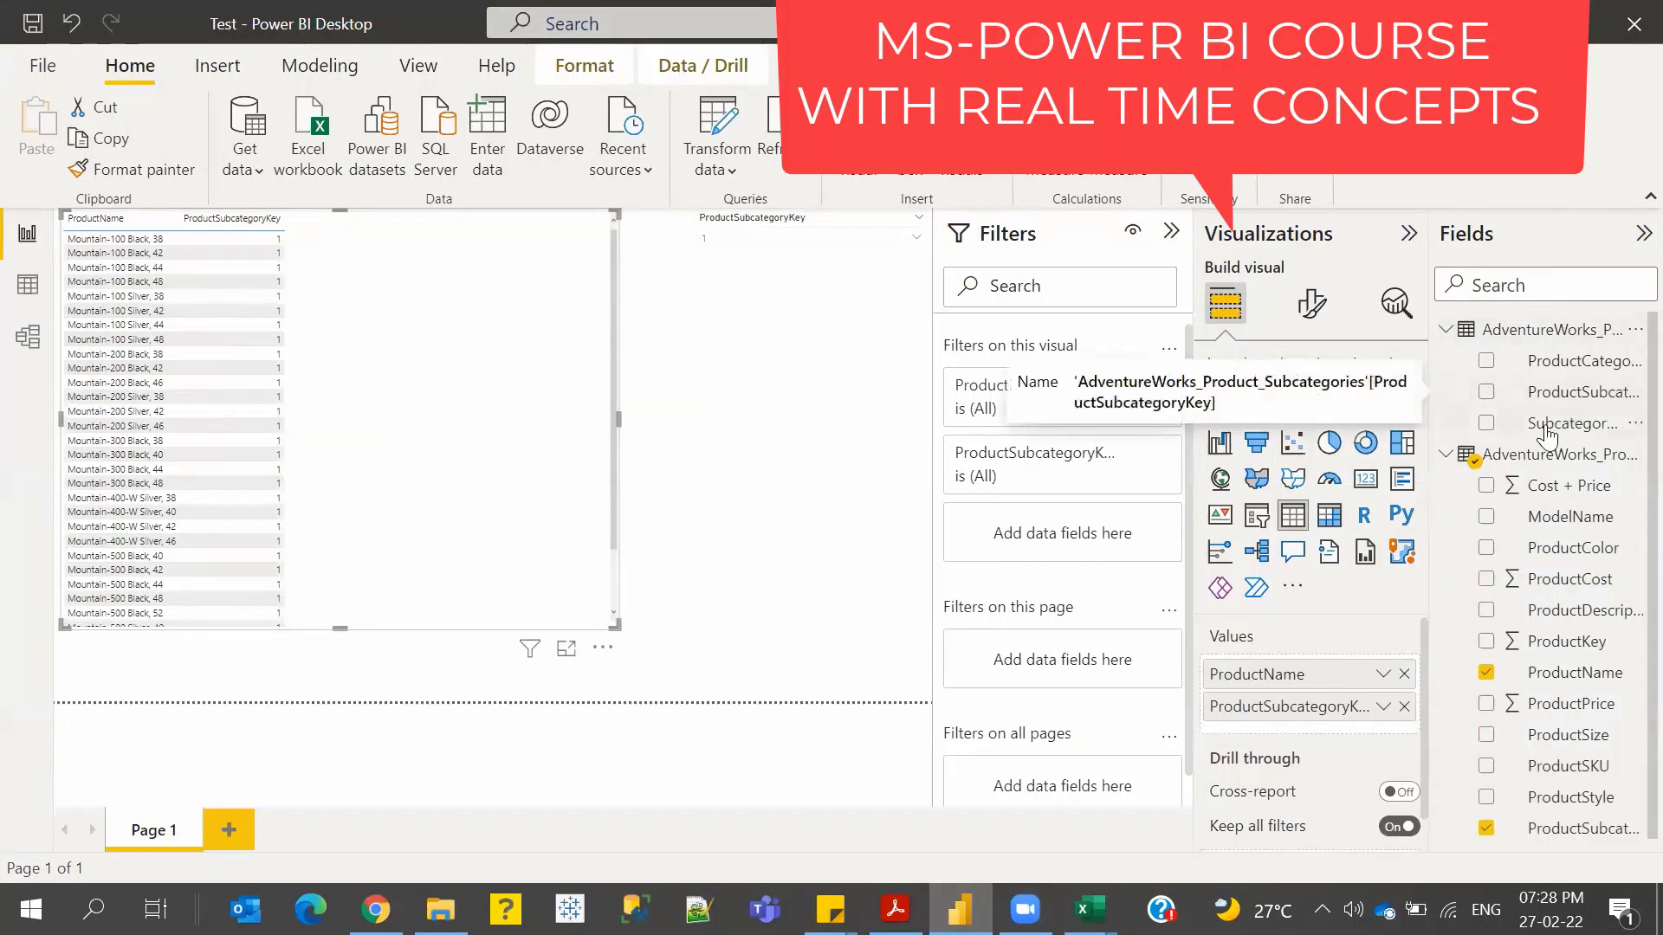
{"action": "left_click_drag", "start_coordinate": [1548, 427], "coordinate": [1320, 736]}
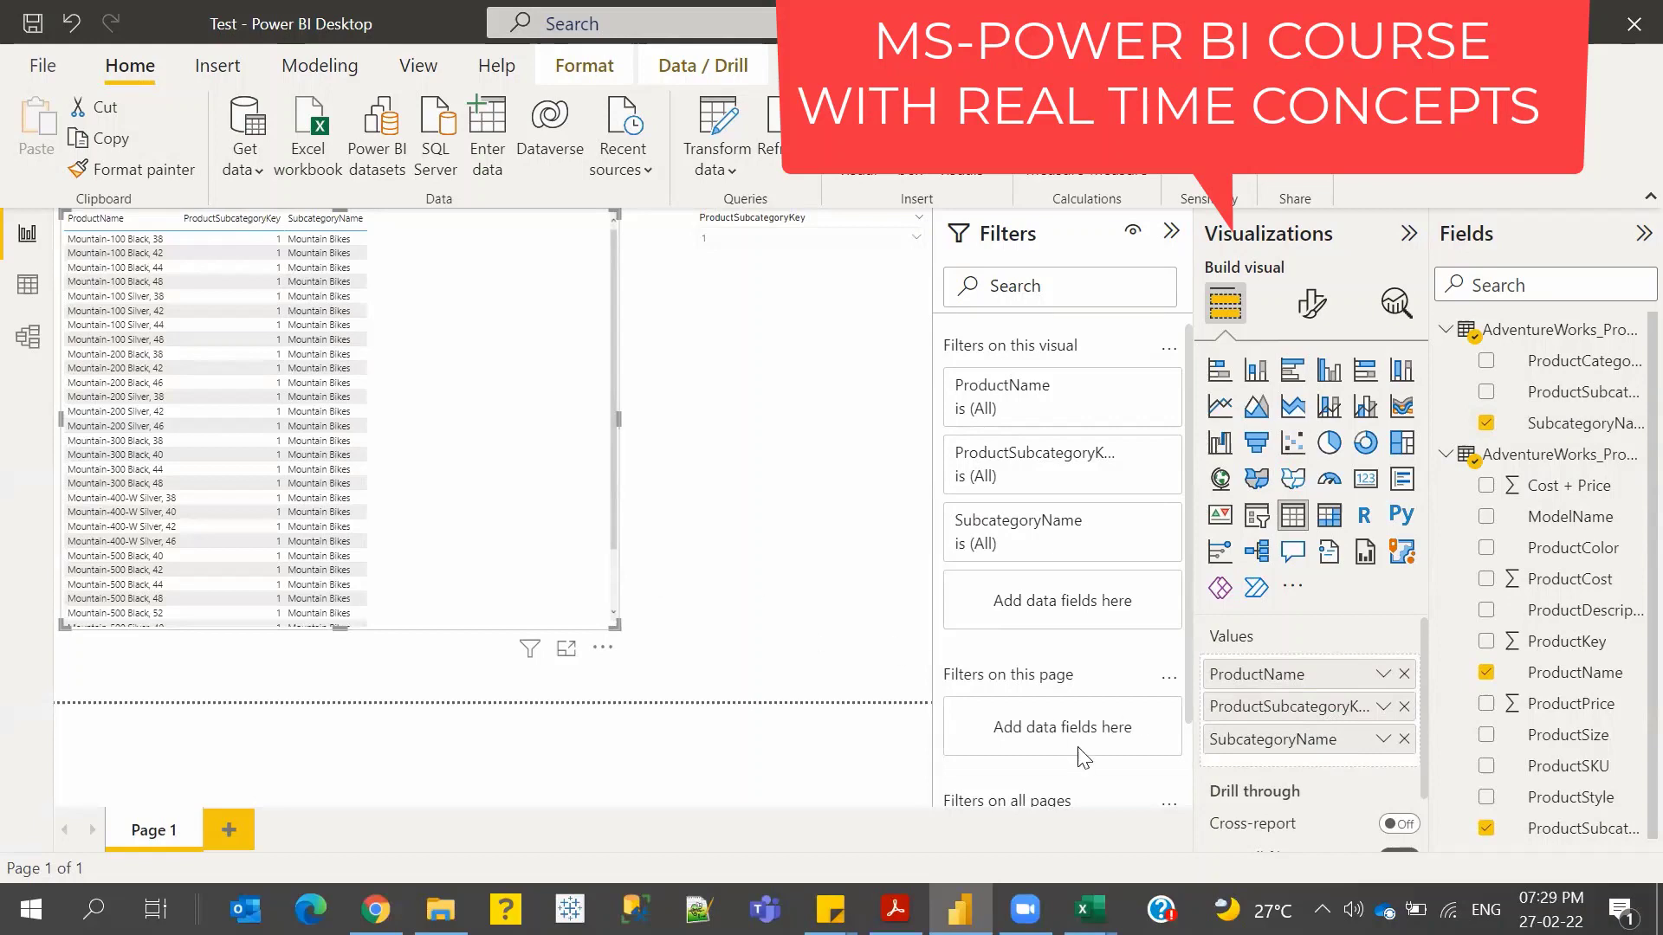
- Switch to AdventureWorks_Products.csv in Excel and examine its subcategory keys and the empty column after the product price
{"action": "left_click", "coordinate": [1089, 909]}
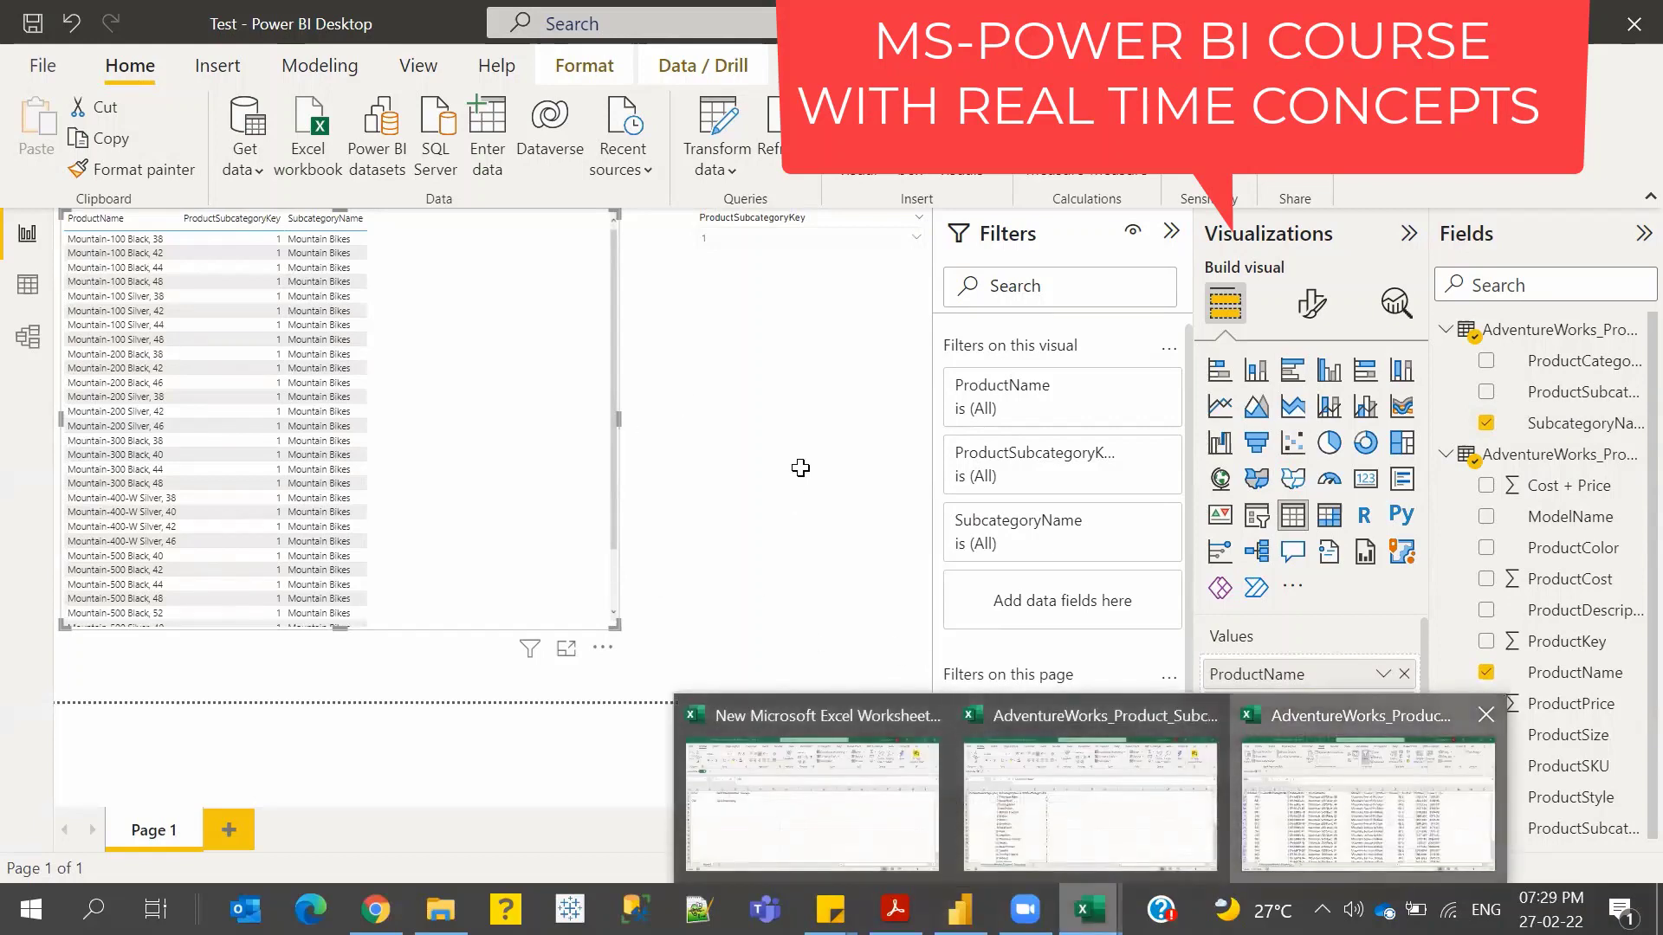
{"action": "left_click", "coordinate": [1369, 803]}
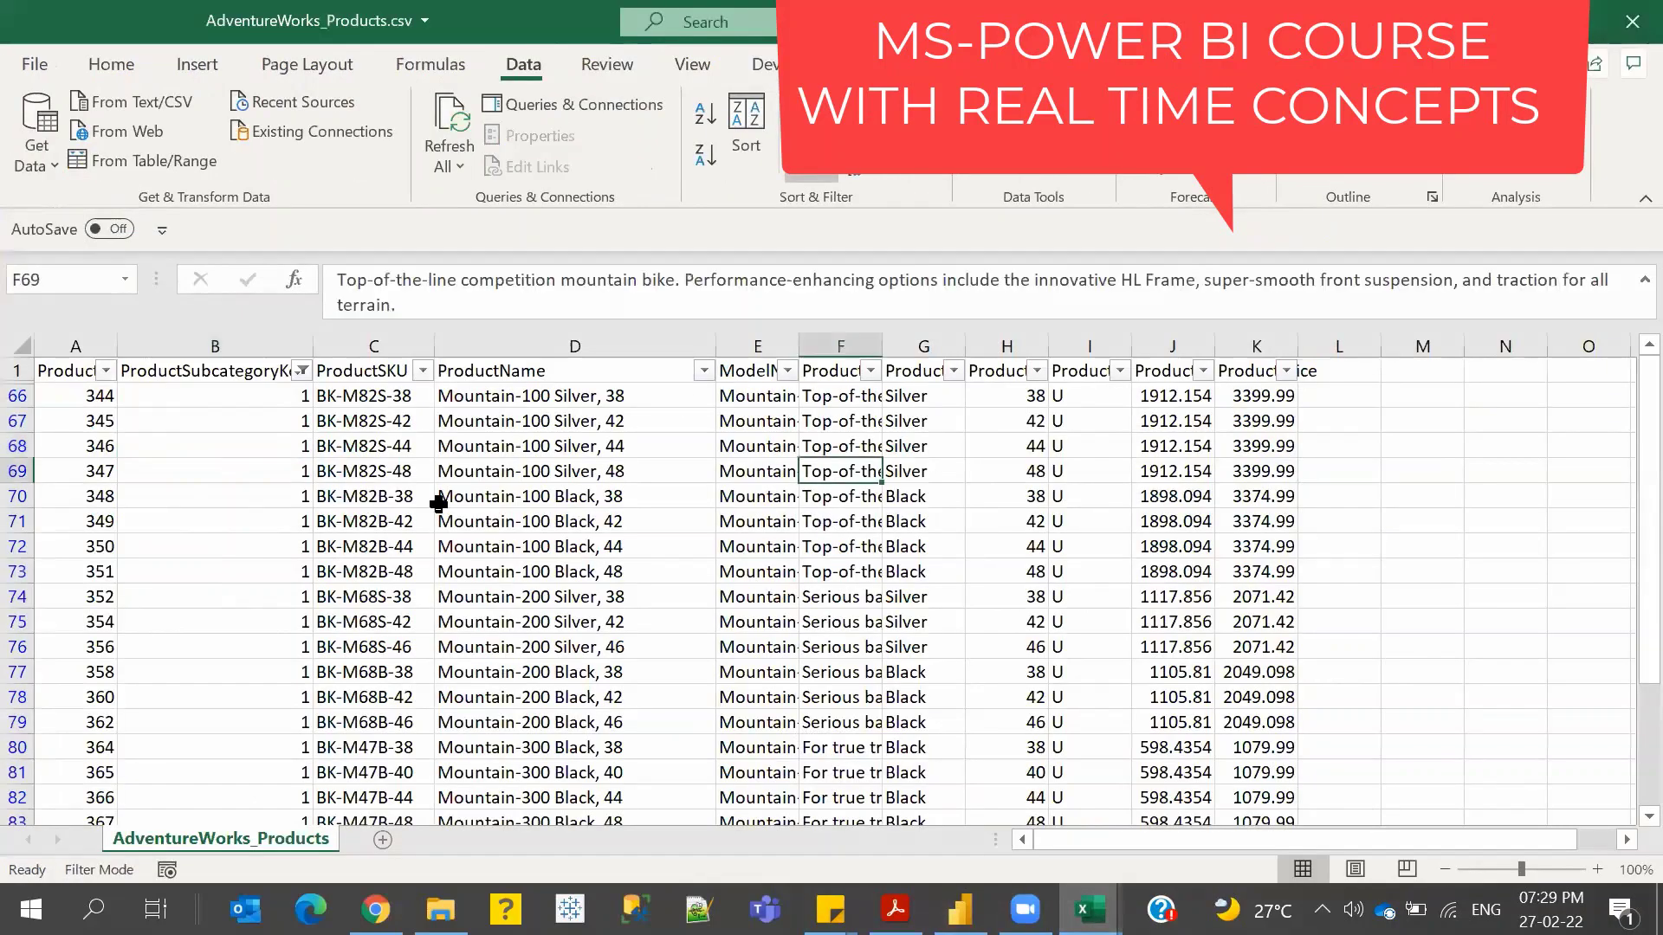
{"action": "left_click", "coordinate": [311, 520]}
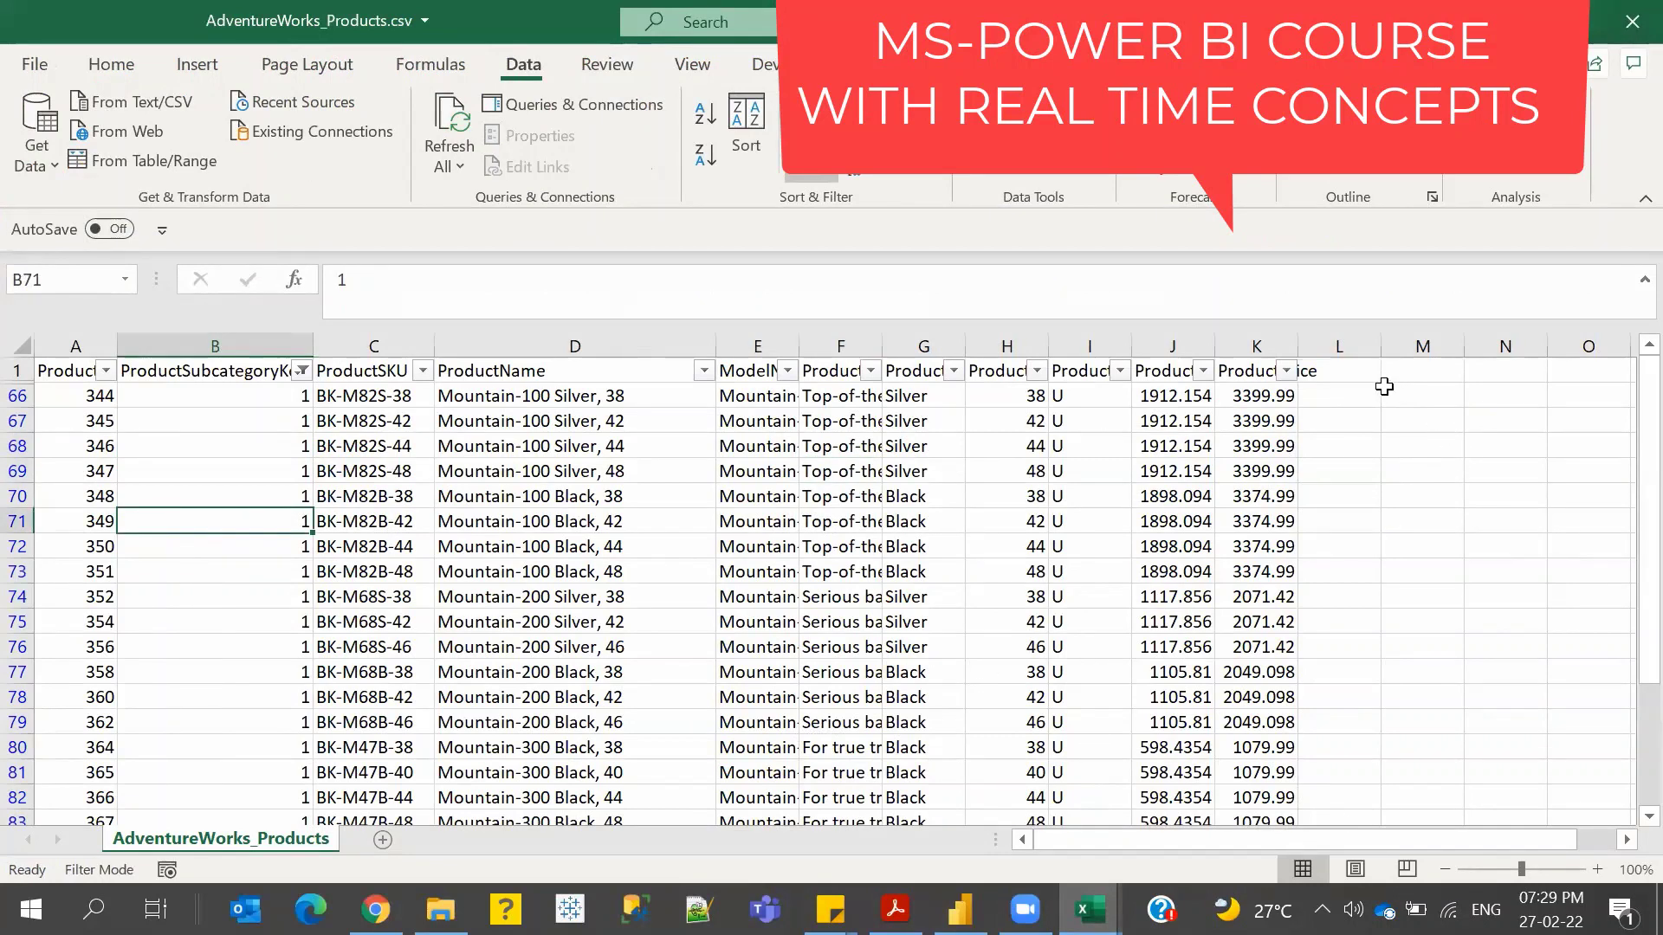
{"action": "left_click", "coordinate": [1421, 421]}
{"action": "left_click_drag", "start_coordinate": [1303, 412], "coordinate": [1322, 566]}
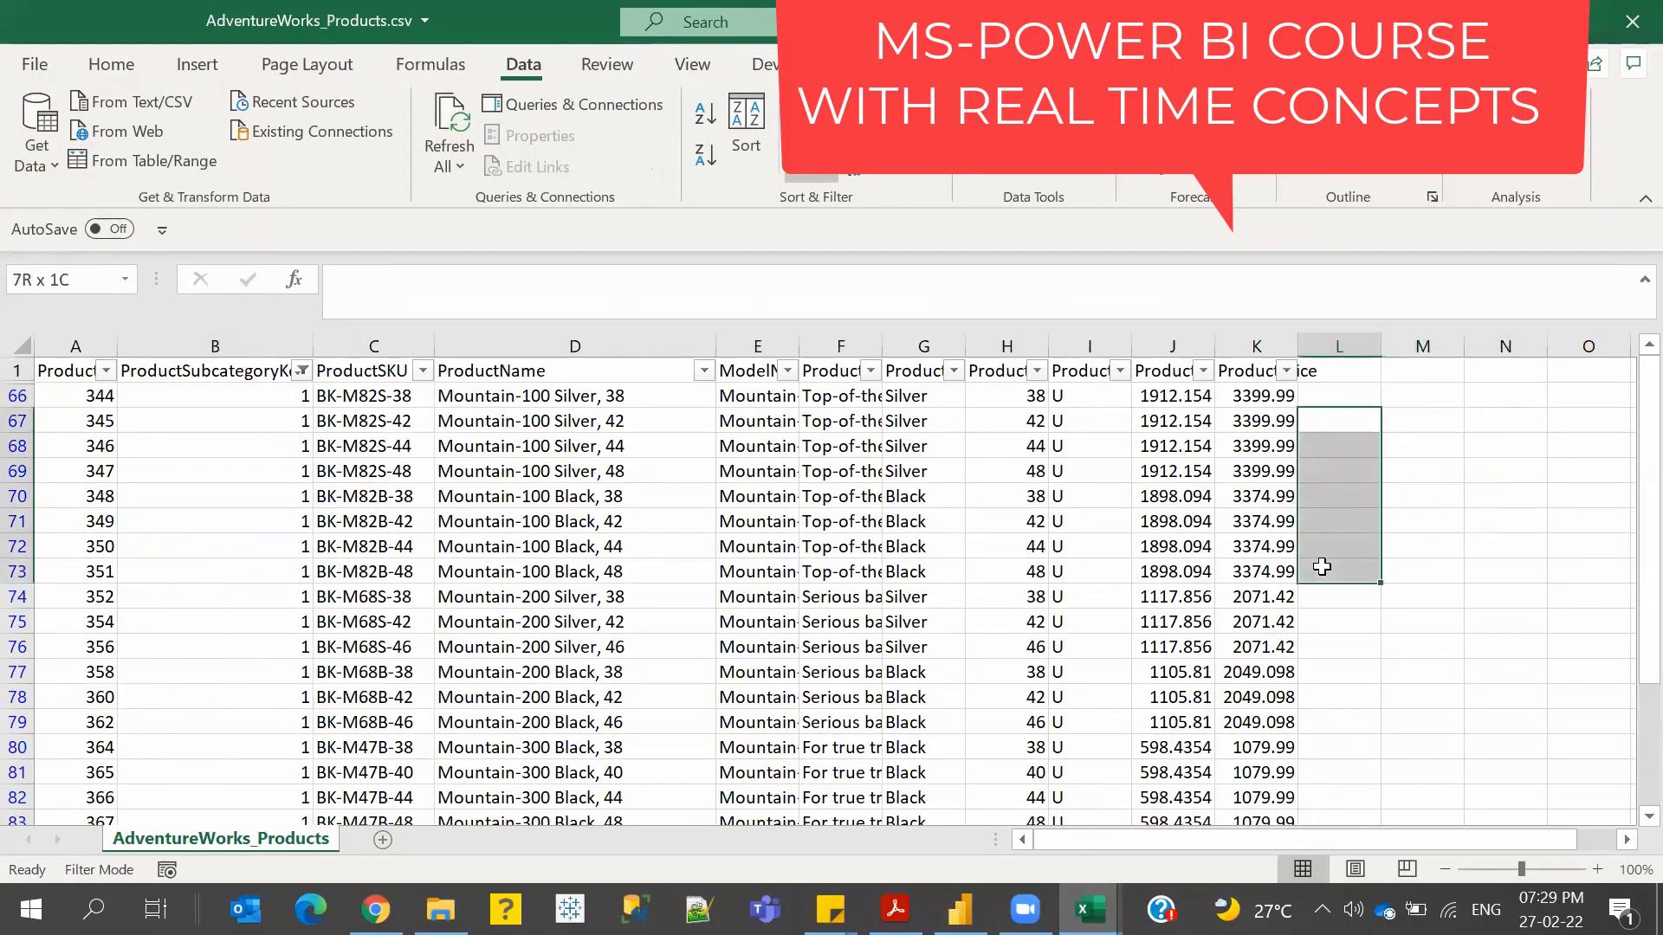
{"action": "left_click", "coordinate": [1366, 417]}
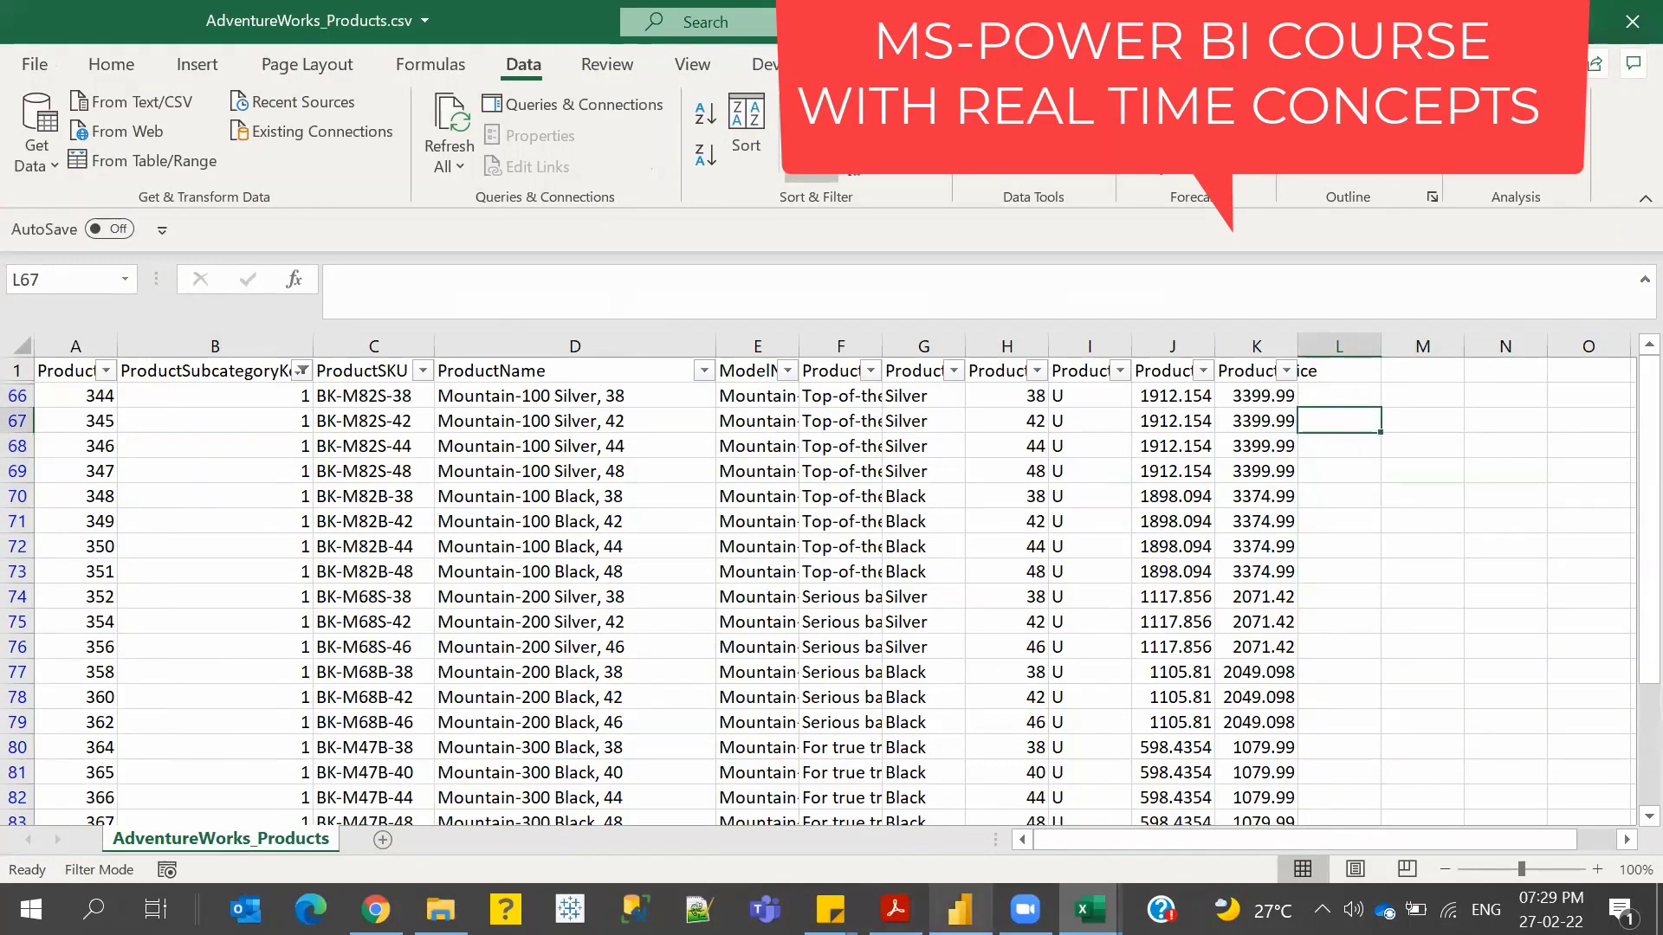
- Check the table relationship in Power BI Desktop's model view, then remove ProductSubcategoryKey from the report's product table
{"action": "key", "text": "alt+Tab"}
{"action": "left_click", "coordinate": [26, 337]}
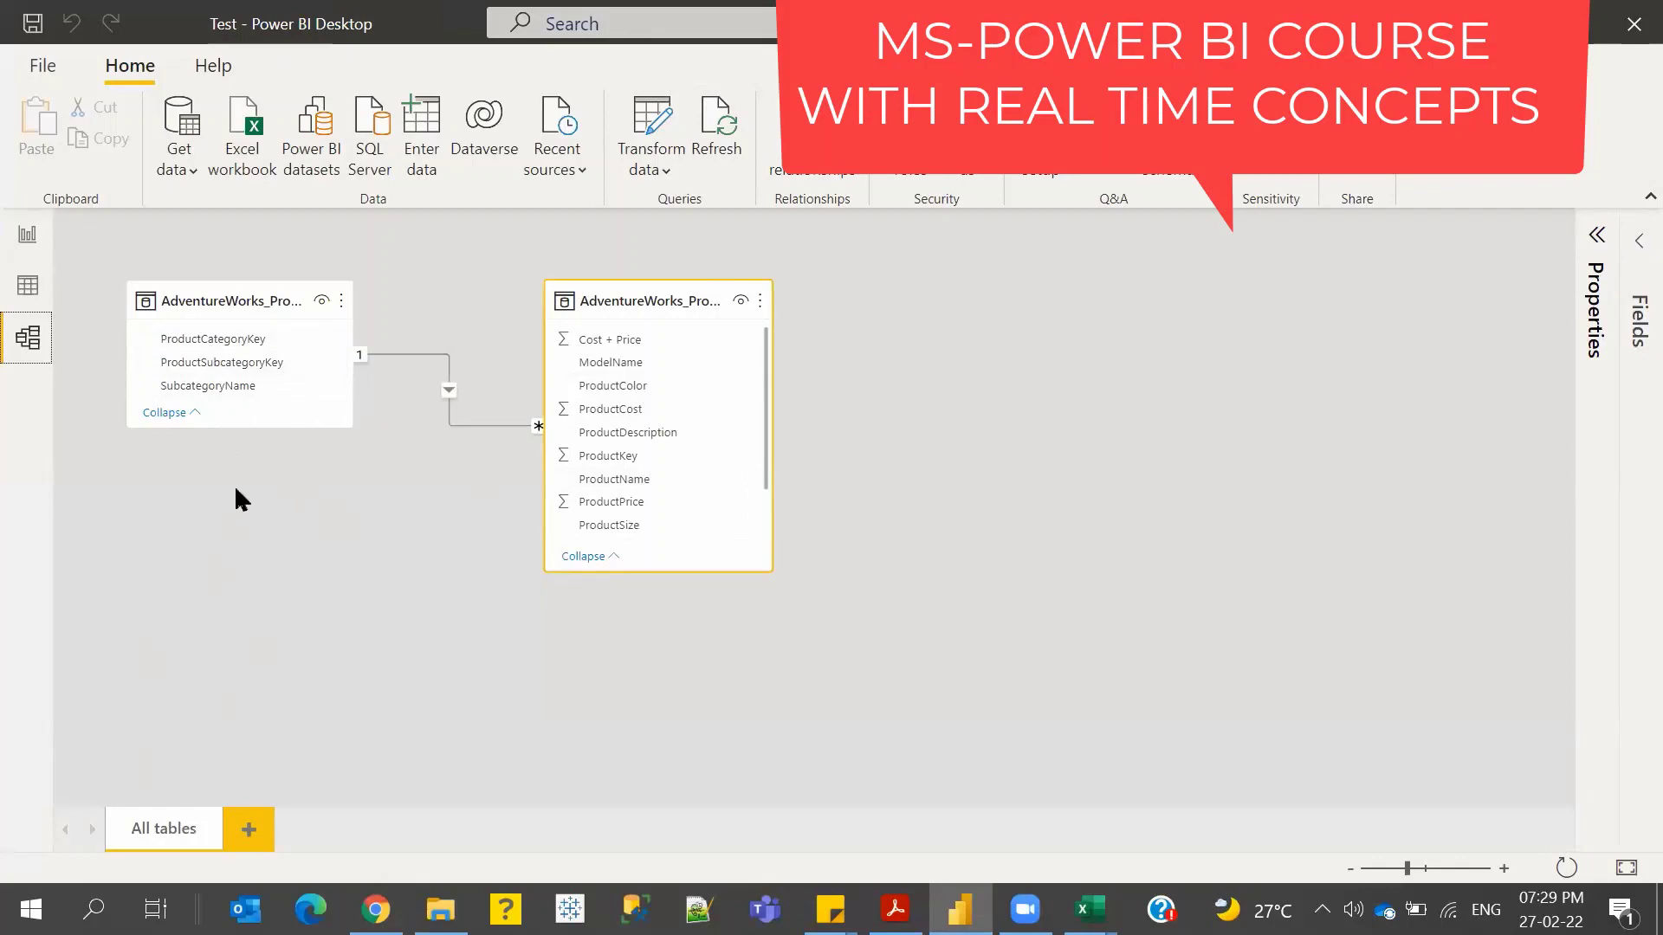
{"action": "left_click", "coordinate": [23, 250]}
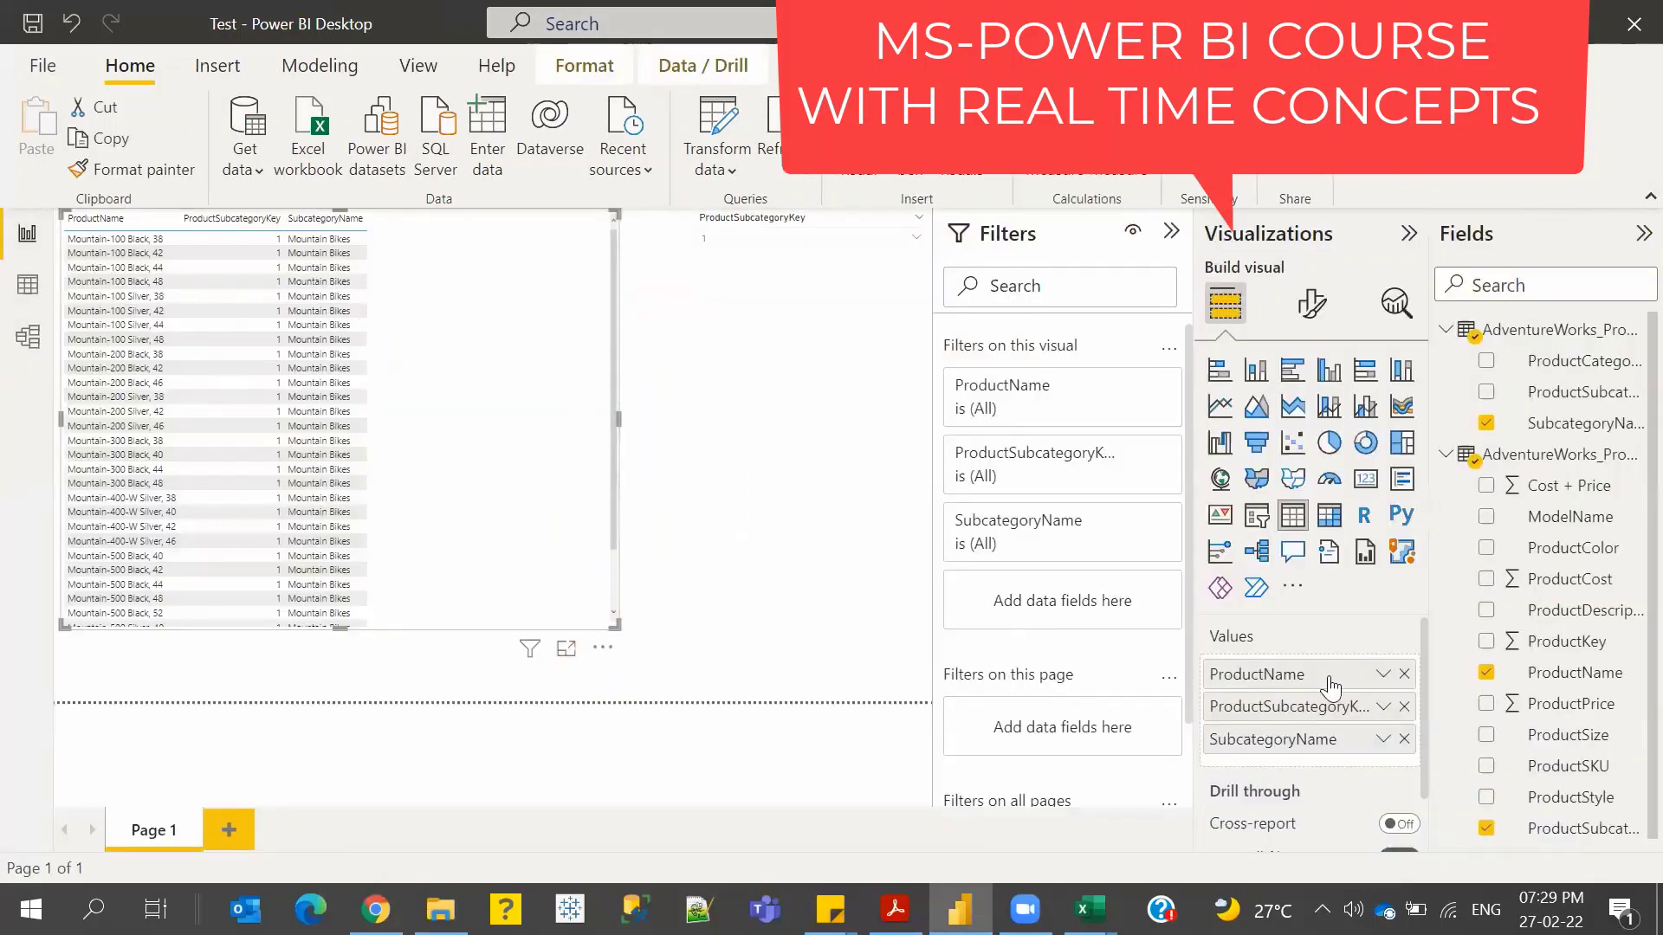
{"action": "left_click", "coordinate": [1404, 706]}
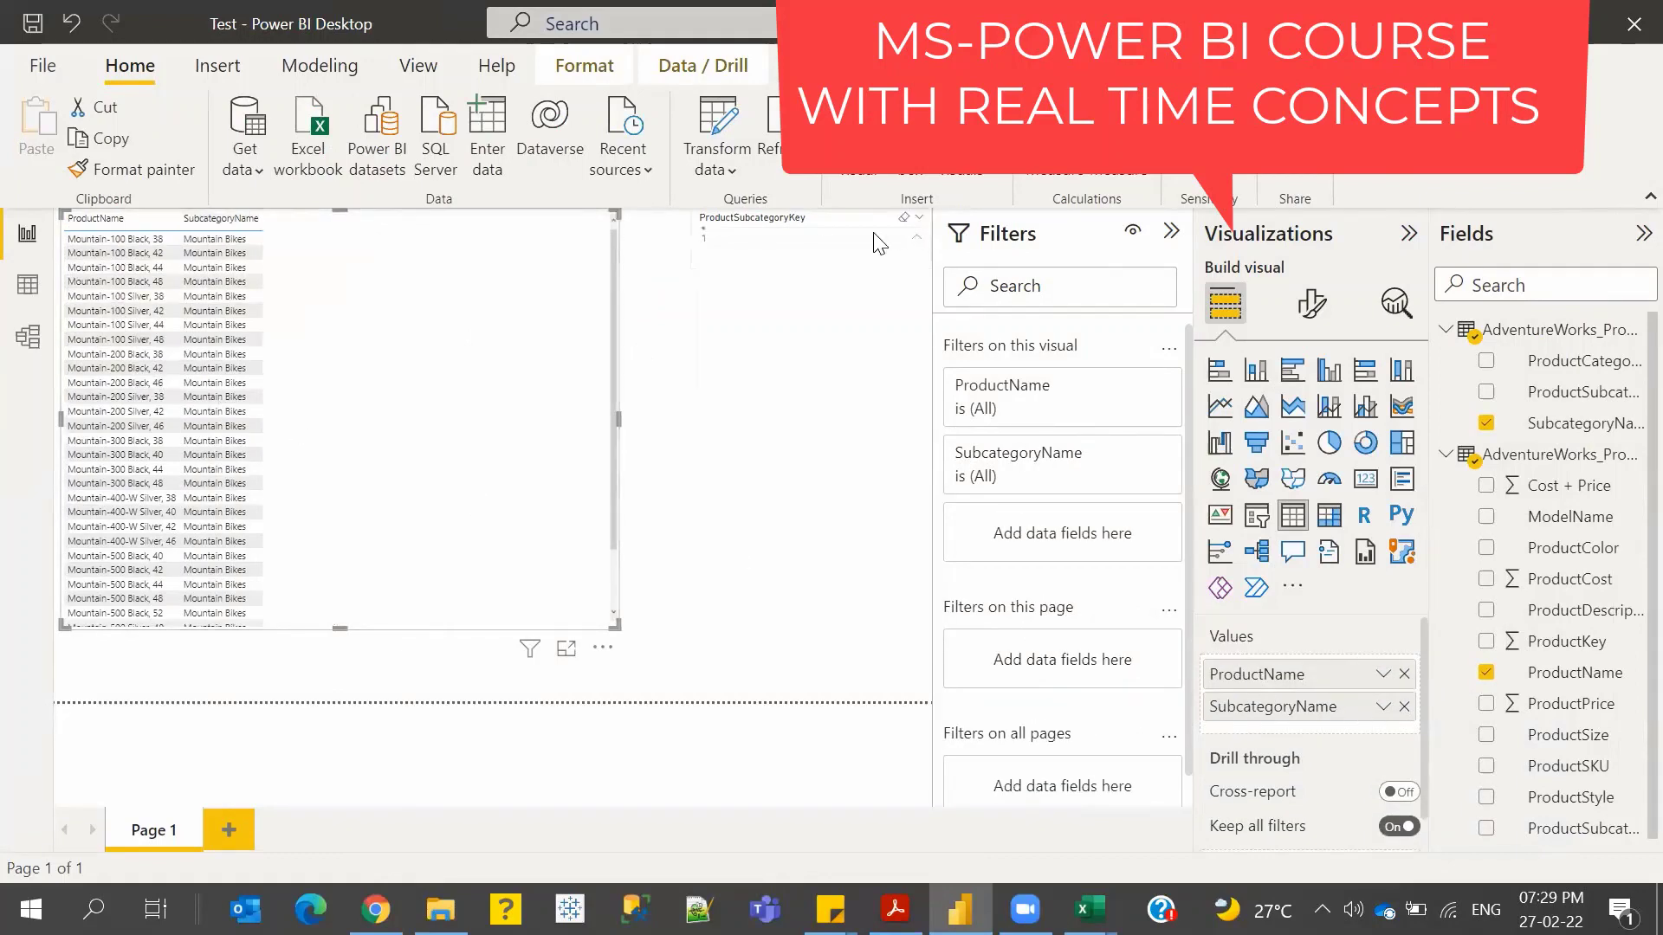
- Filter the product table by subcategory keys 6, 9 and 34 in turn, then clear the slicer selection
{"action": "left_click", "coordinate": [725, 322]}
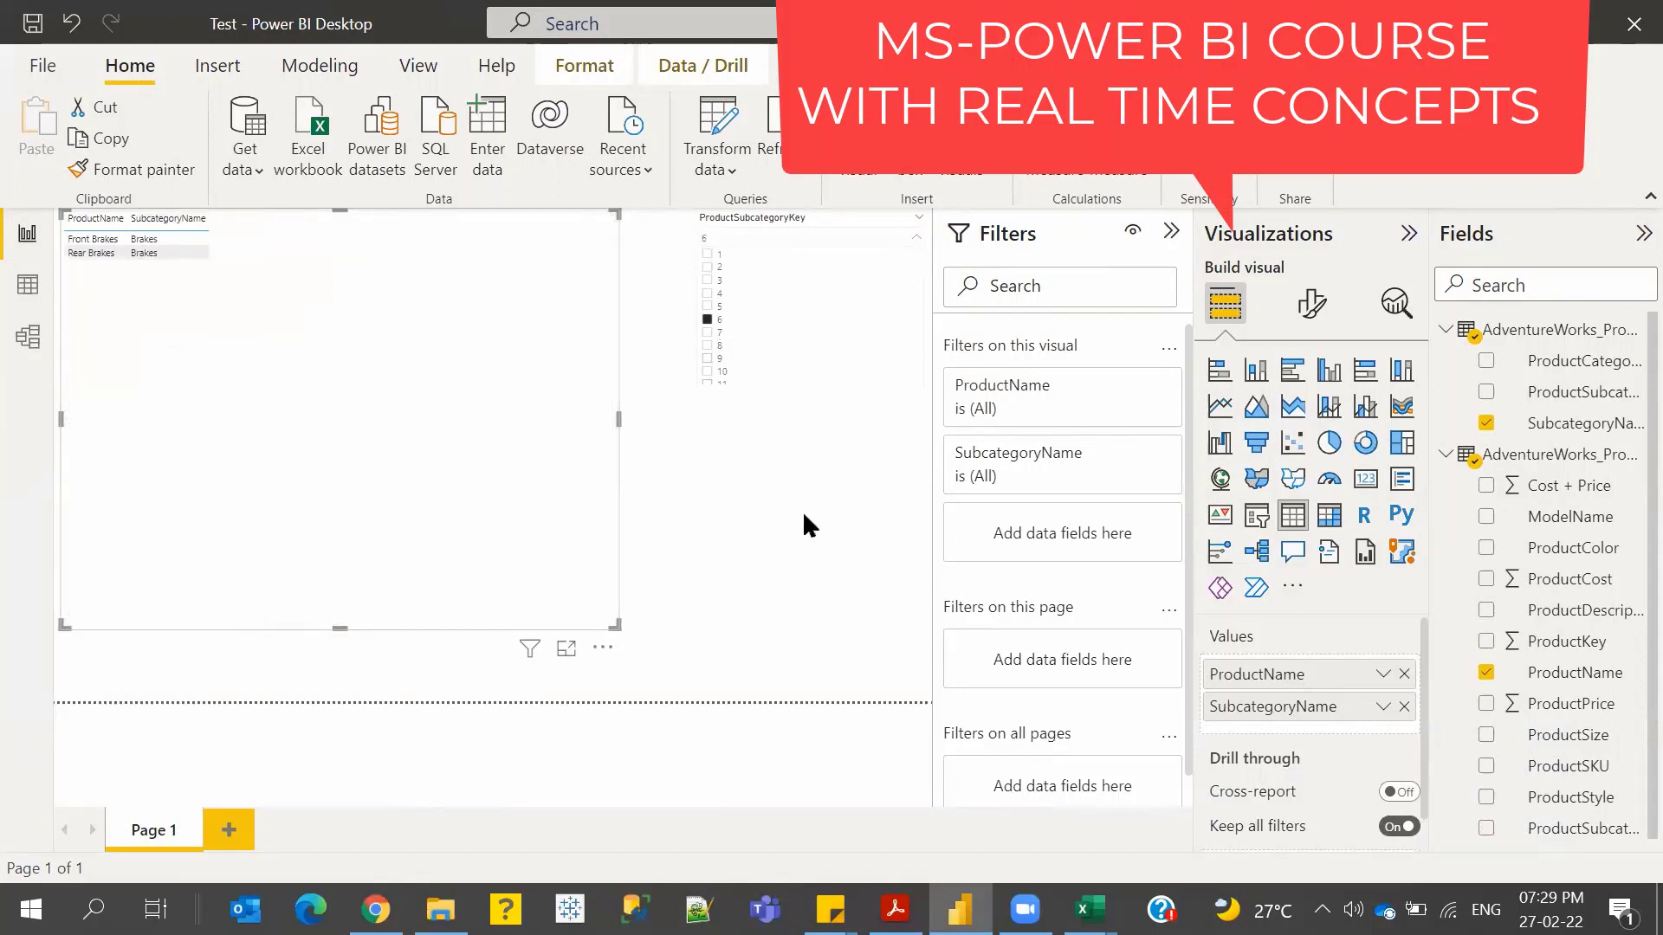
{"action": "left_click", "coordinate": [710, 358]}
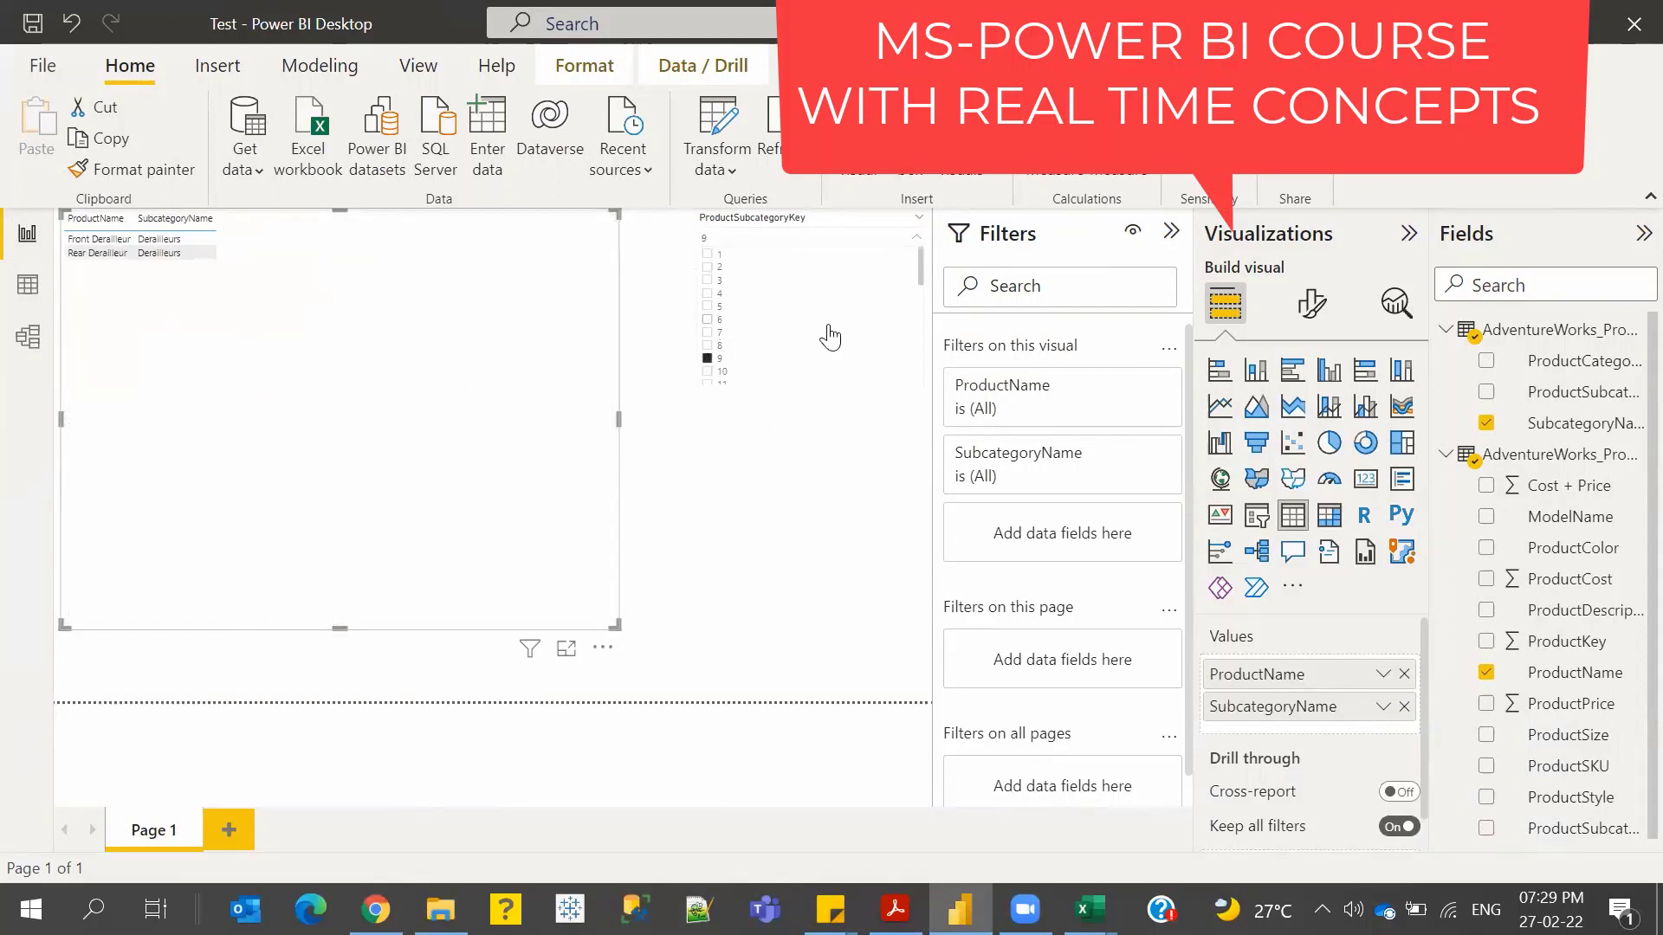
{"action": "scroll", "coordinate": [772, 346], "scroll_direction": "down", "scroll_amount": 5}
{"action": "left_click", "coordinate": [715, 339]}
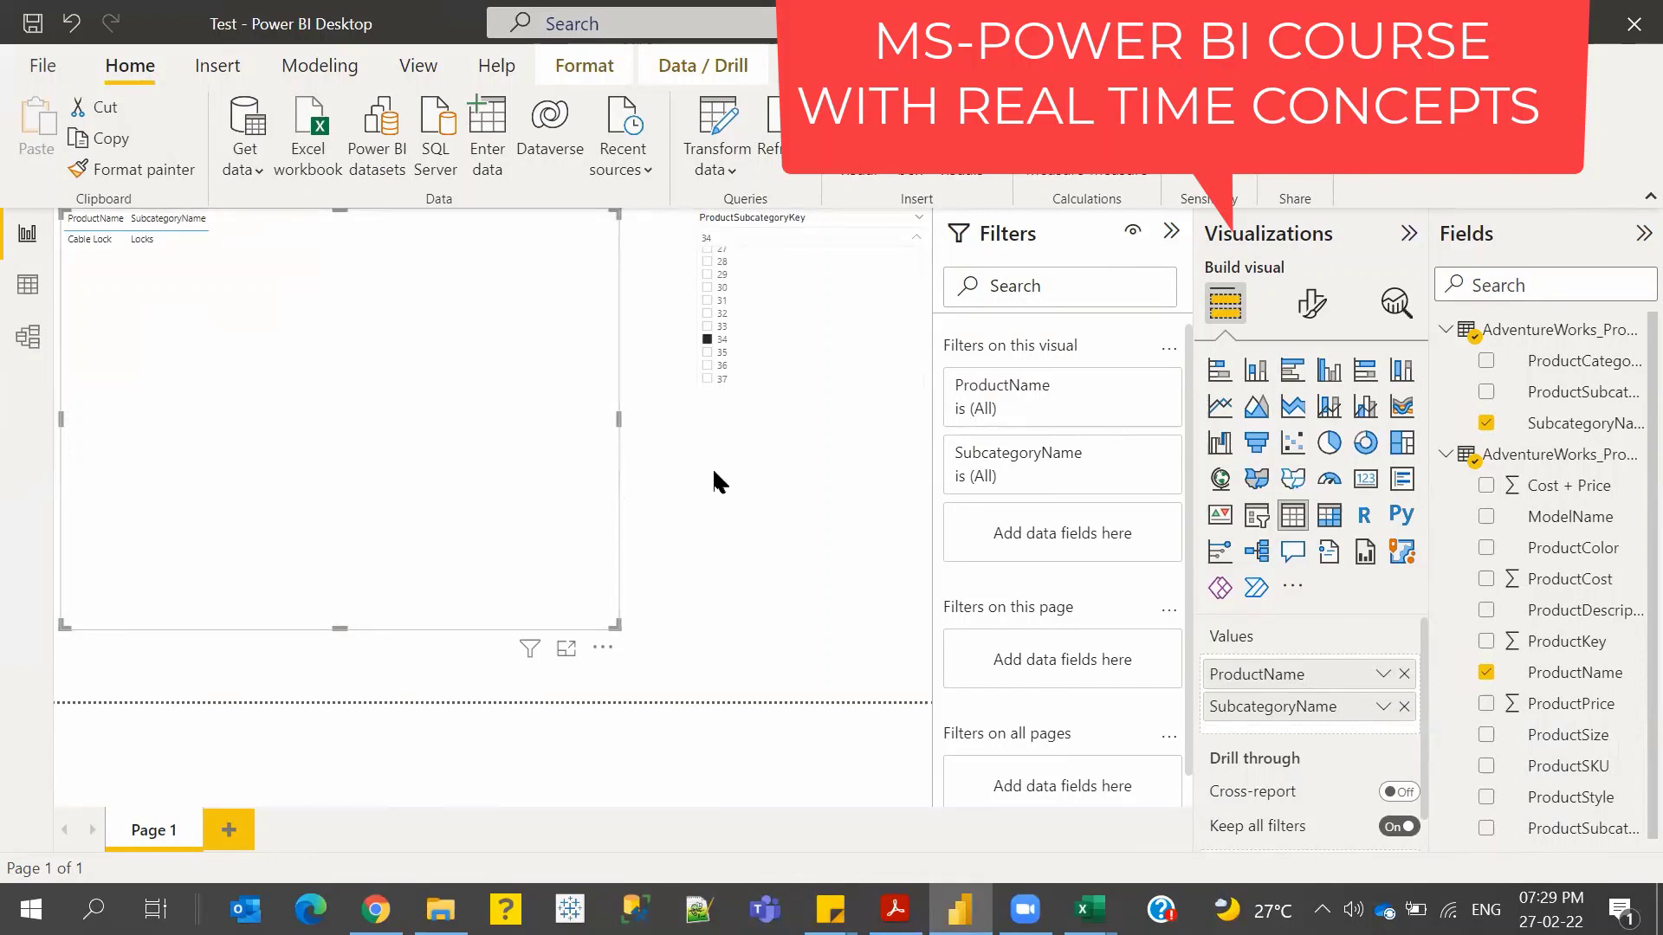
{"action": "left_click", "coordinate": [904, 220]}
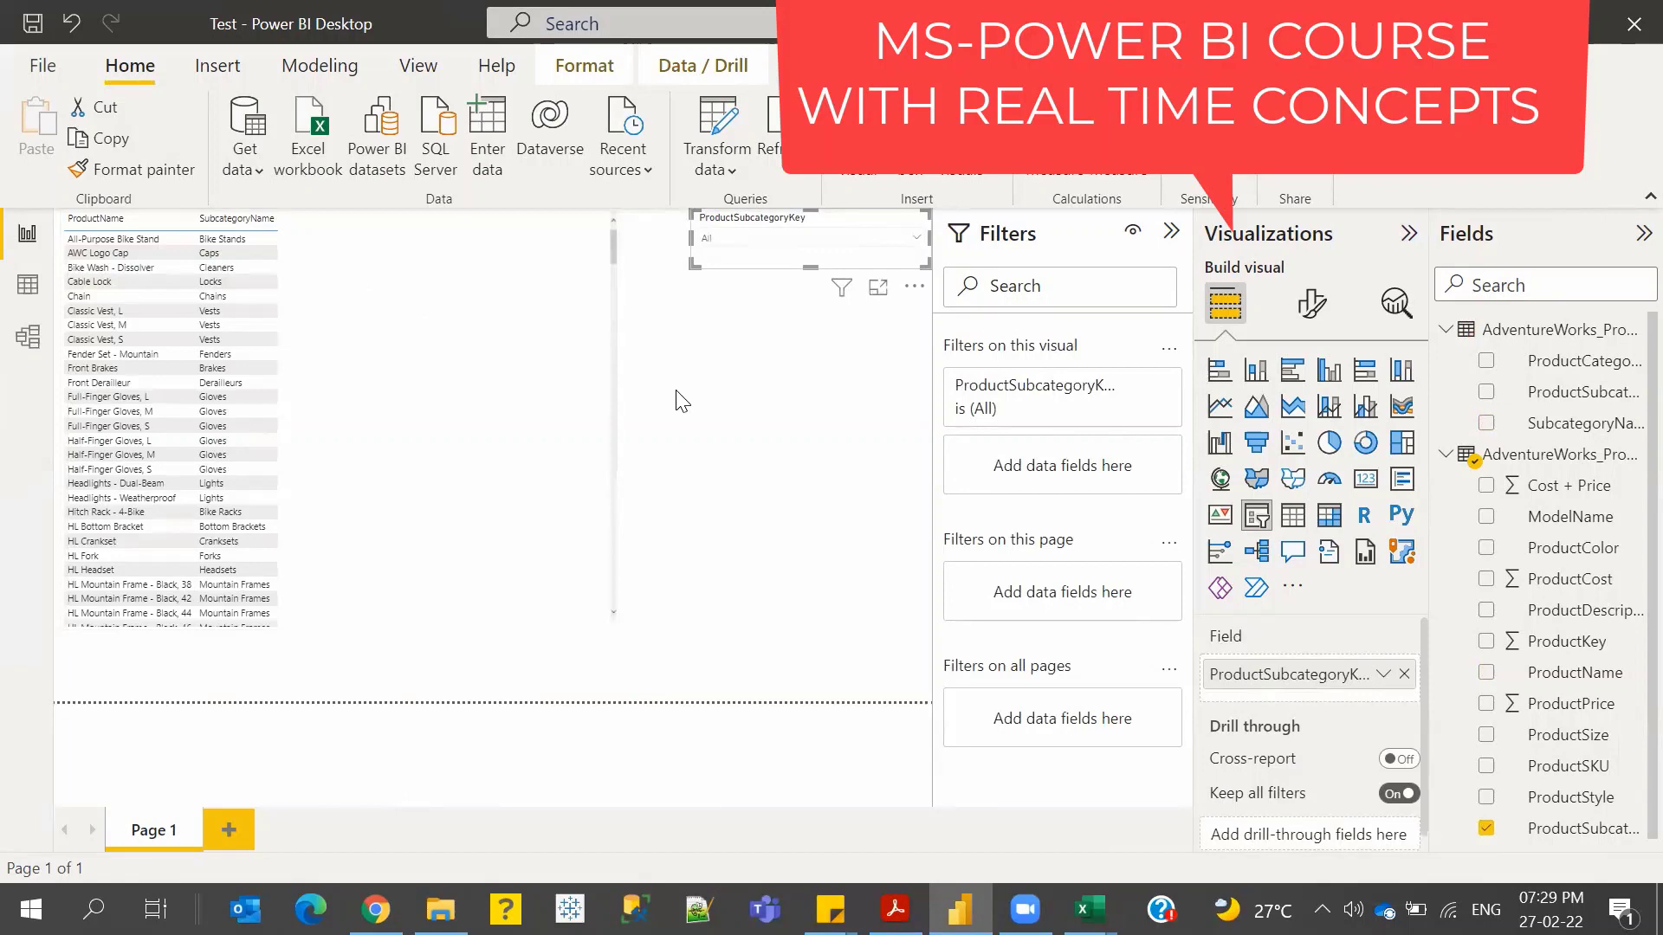
- Collapse the Fields and Visualizations panes, then review the table relationship in the model view and return to the report
{"action": "left_click", "coordinate": [1633, 243]}
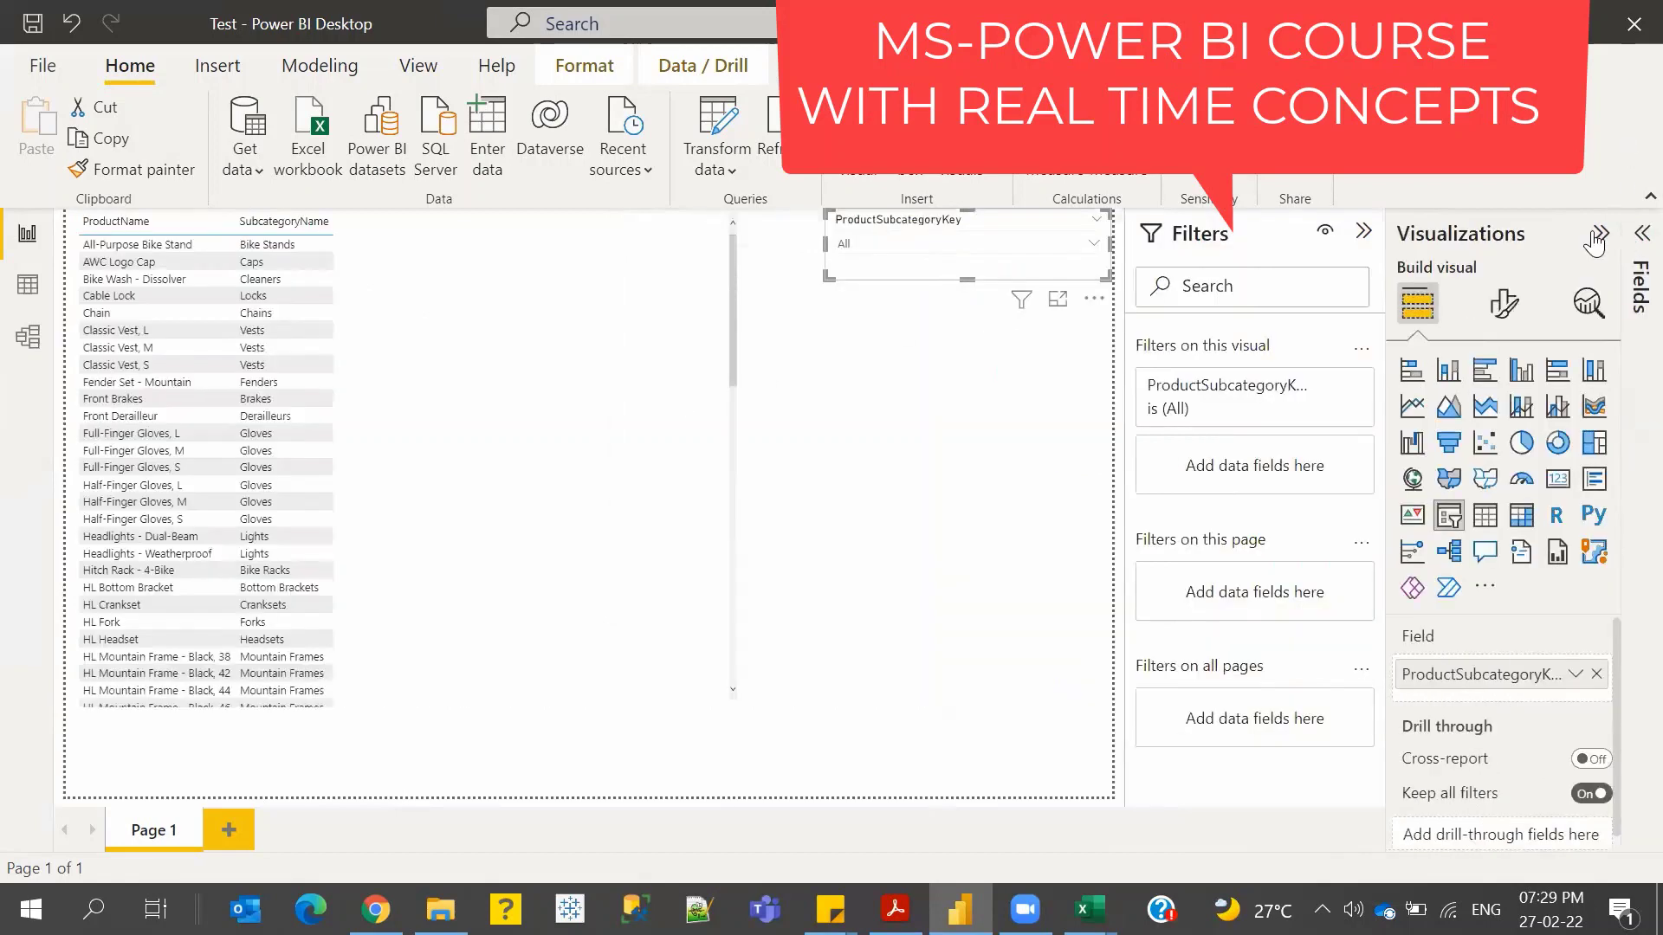
{"action": "left_click", "coordinate": [1595, 234]}
{"action": "left_click", "coordinate": [932, 393]}
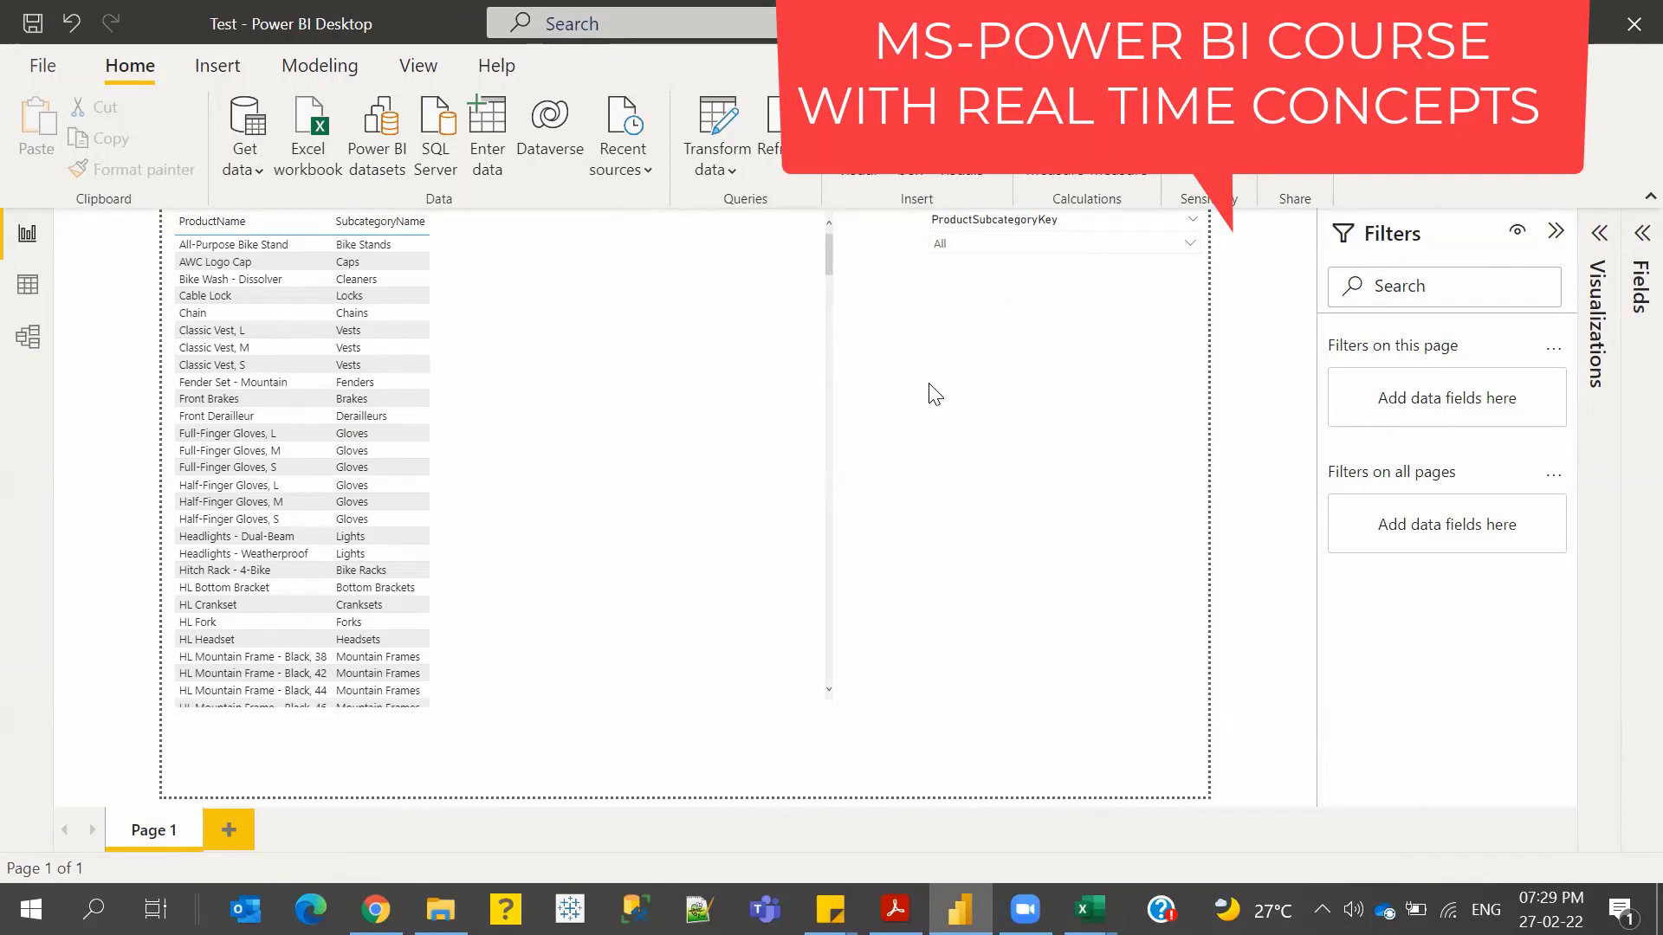
{"action": "left_click", "coordinate": [27, 336]}
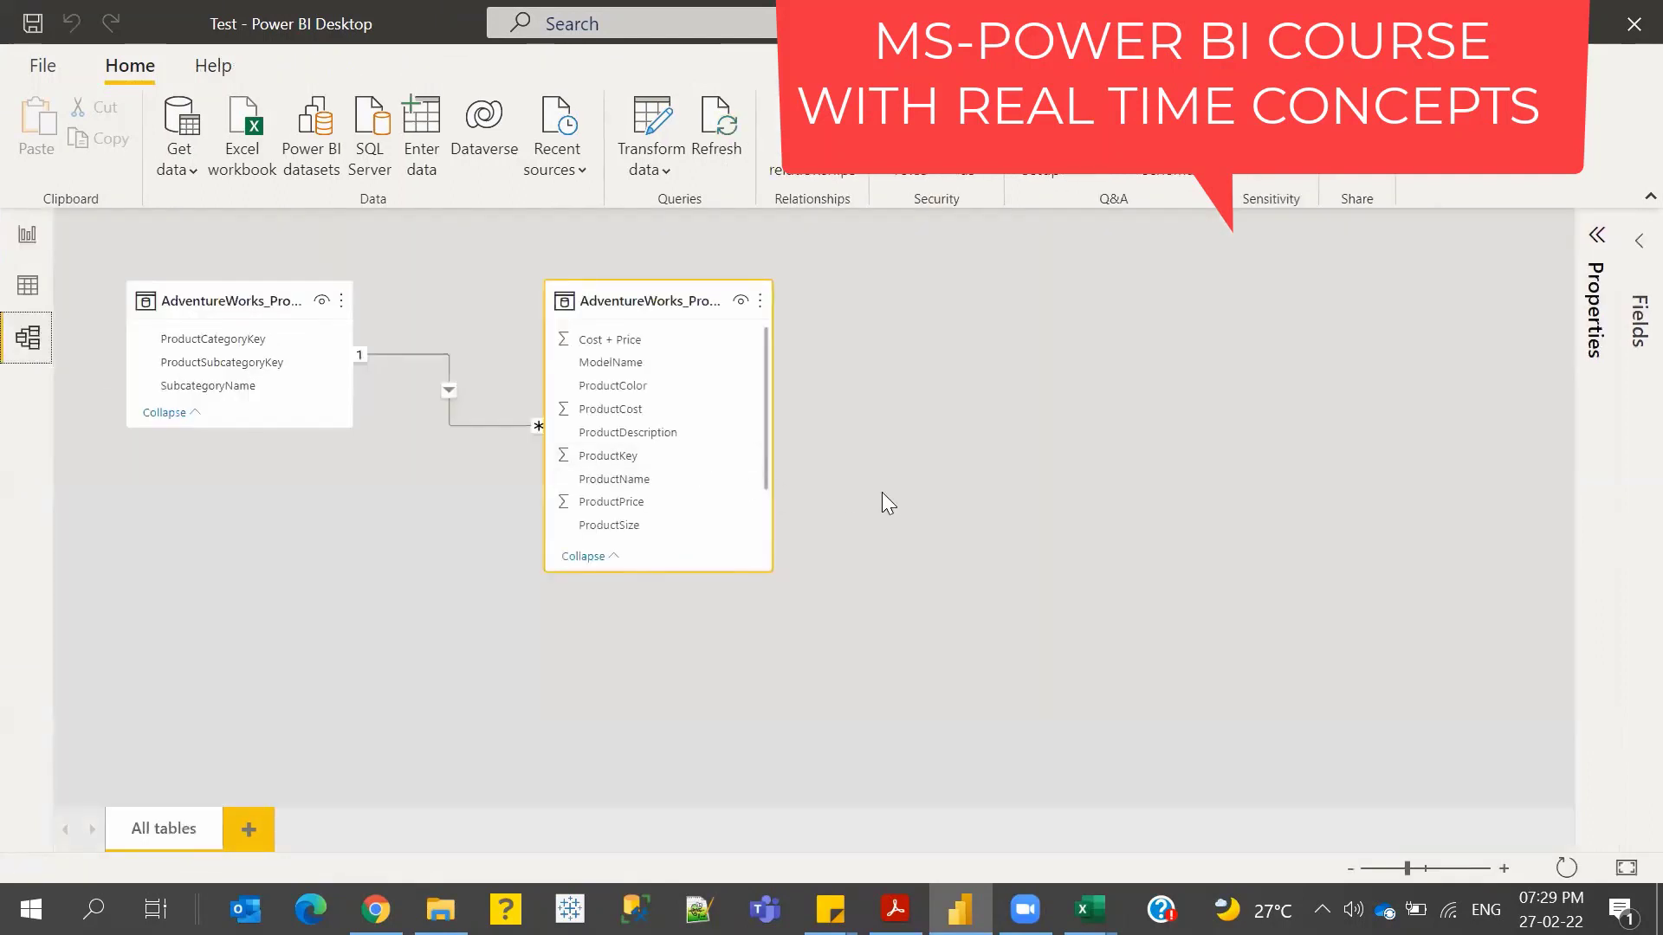
{"action": "left_click", "coordinate": [18, 241]}
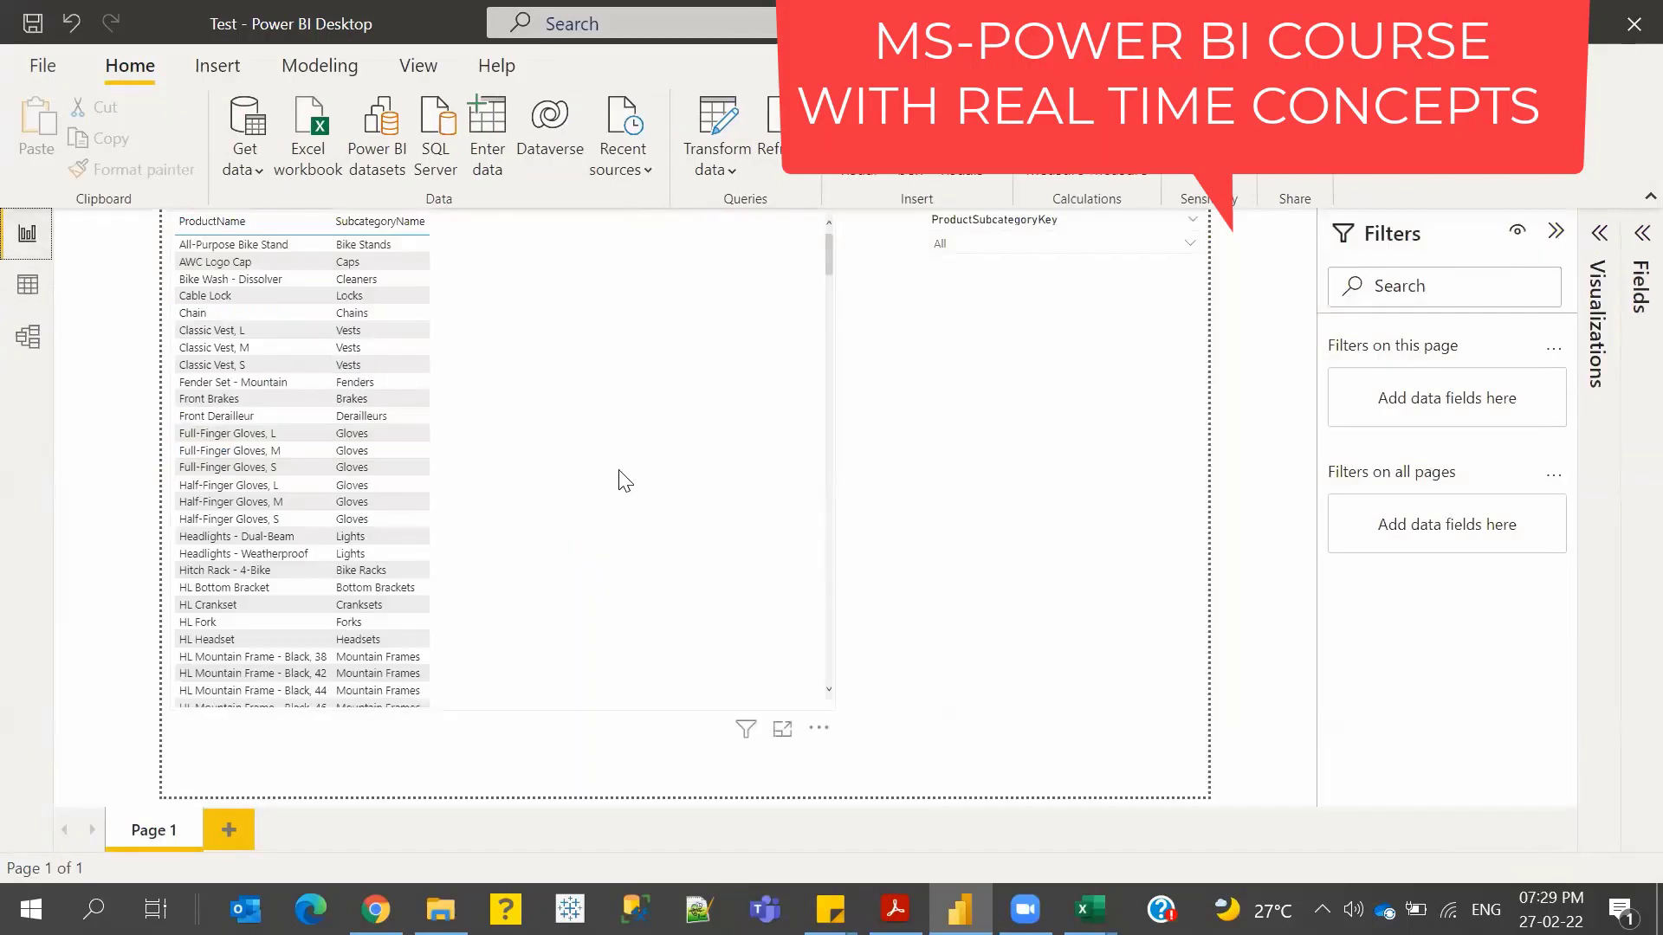